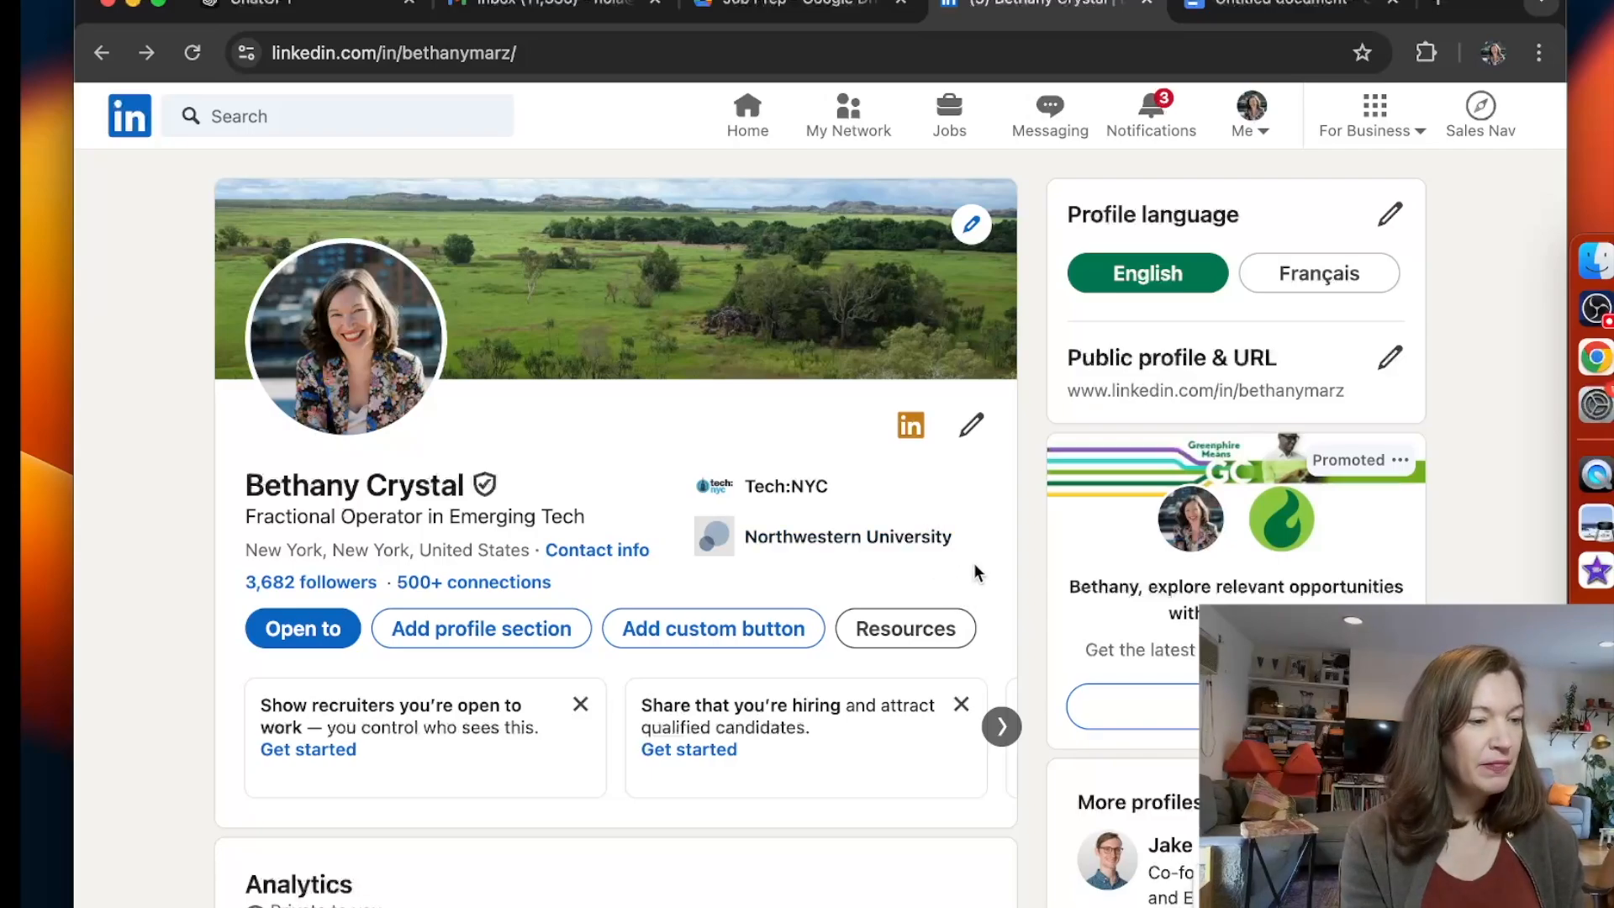
Review the profile's sections and its full list of work experiences, and return to the main profile page.
scroll(964, 560, down, 10)
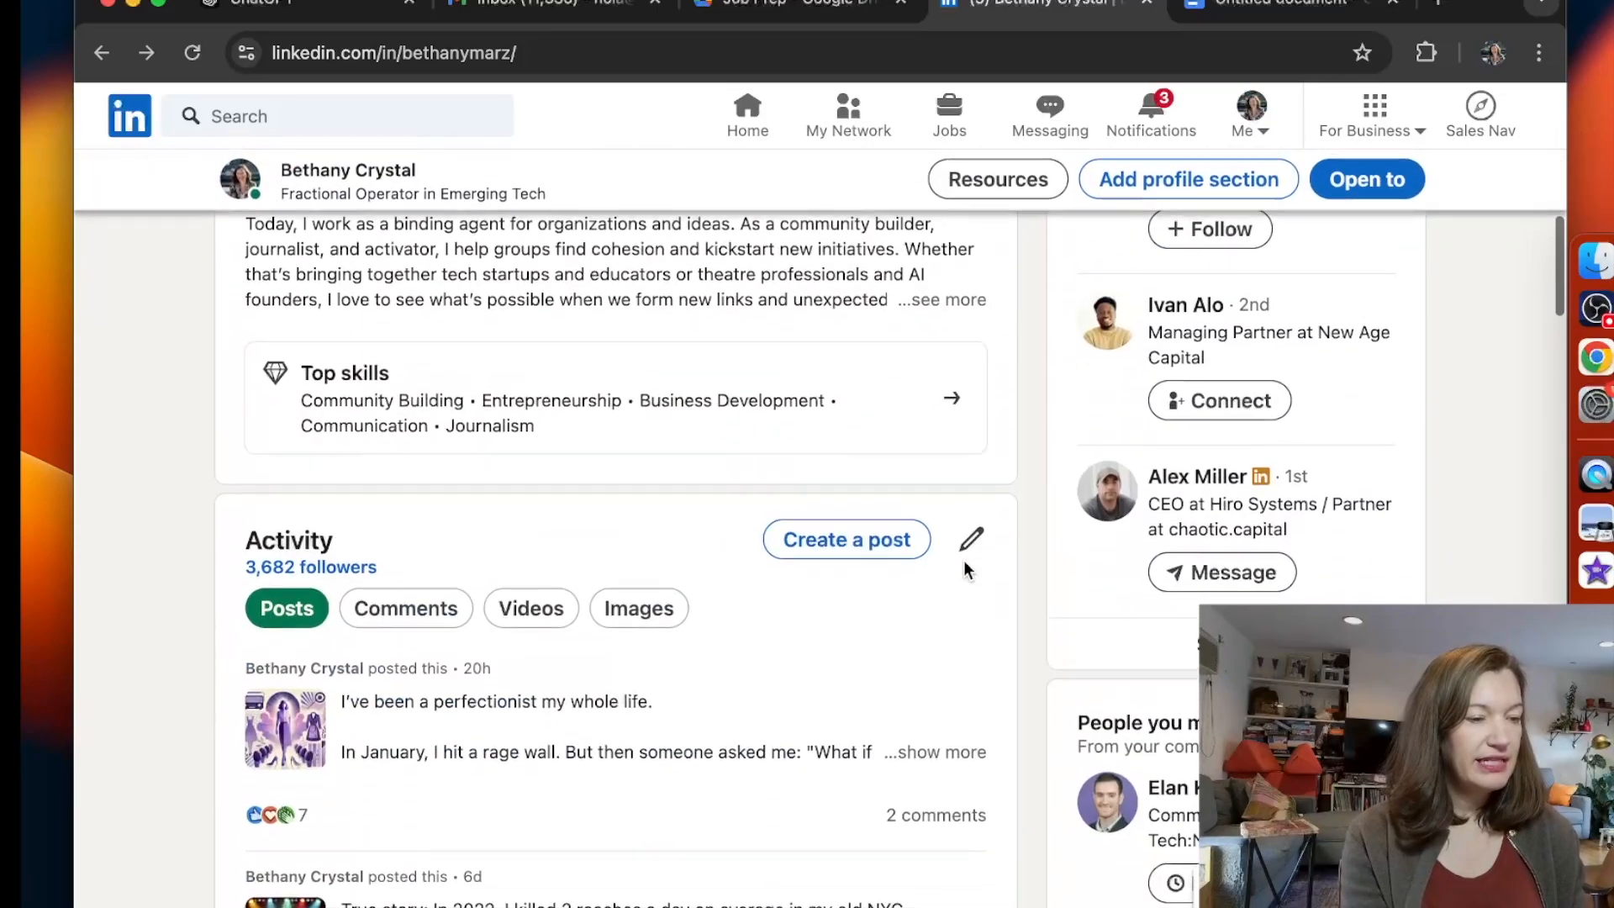
scroll(963, 560, down, 15)
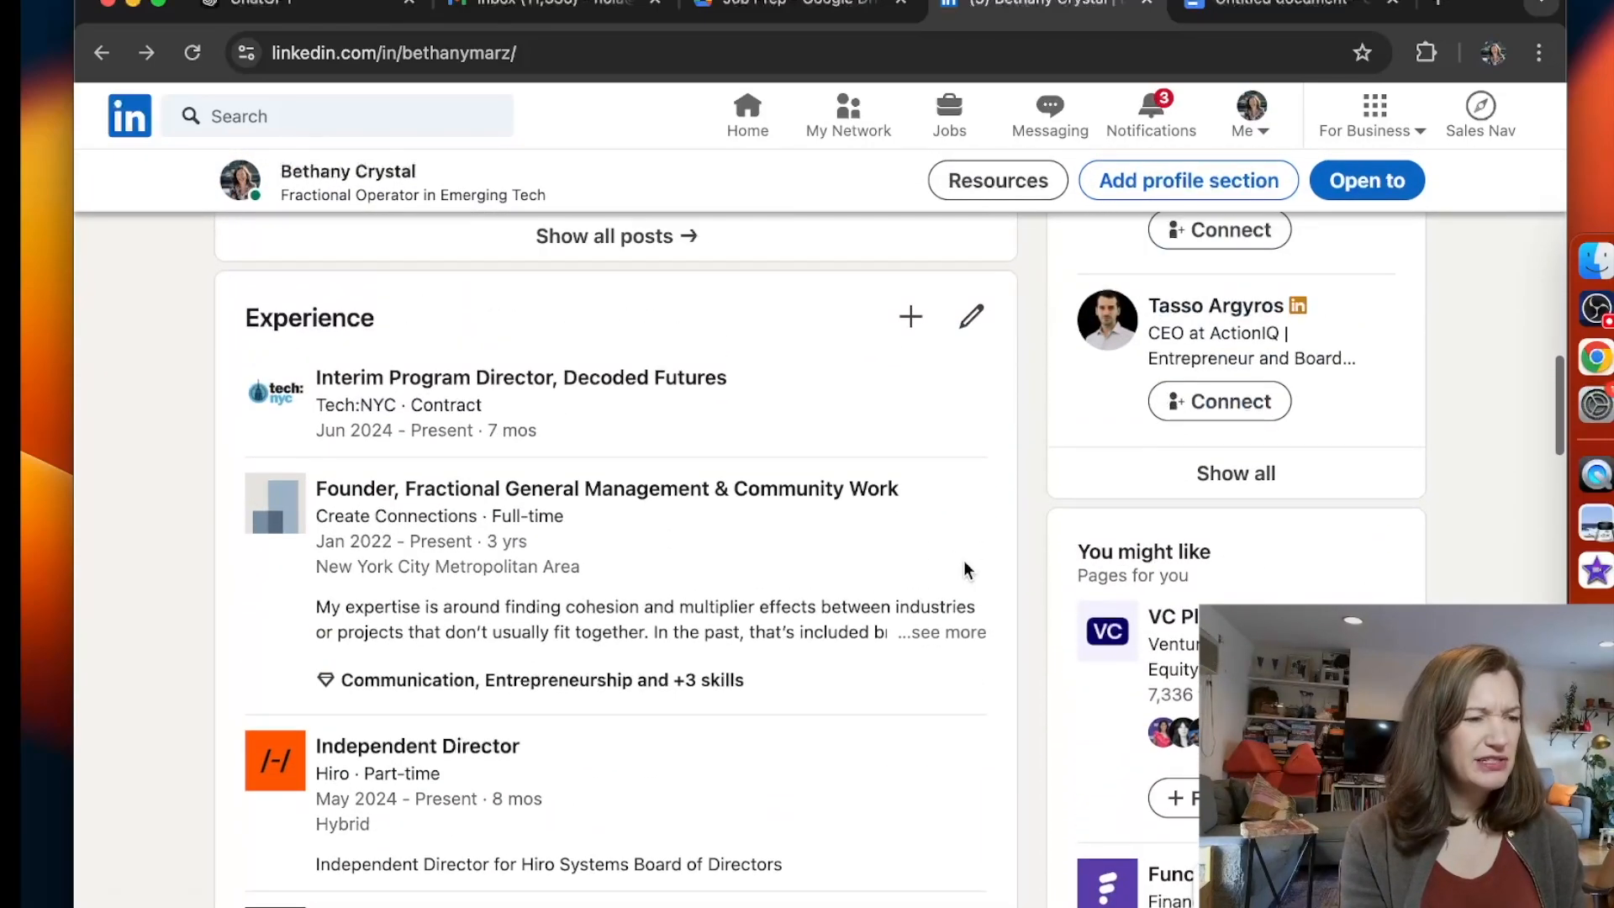
scroll(648, 417, down, 3)
scroll(637, 463, down, 5)
click(651, 733)
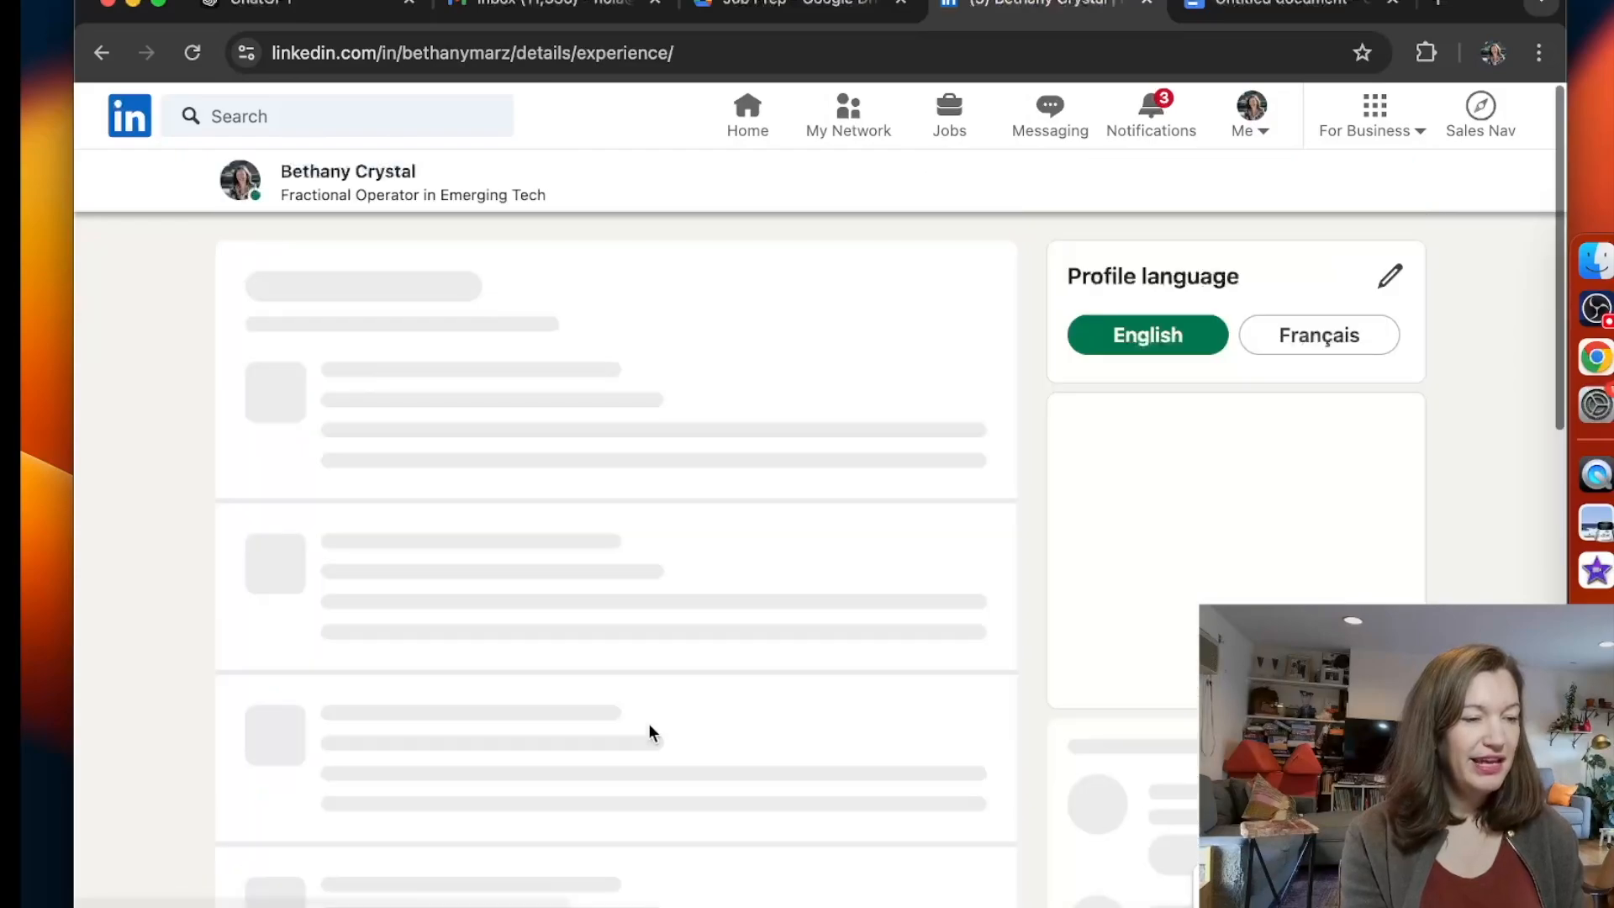
scroll(648, 723, down, 10)
scroll(648, 723, down, 10)
scroll(648, 723, up, 20)
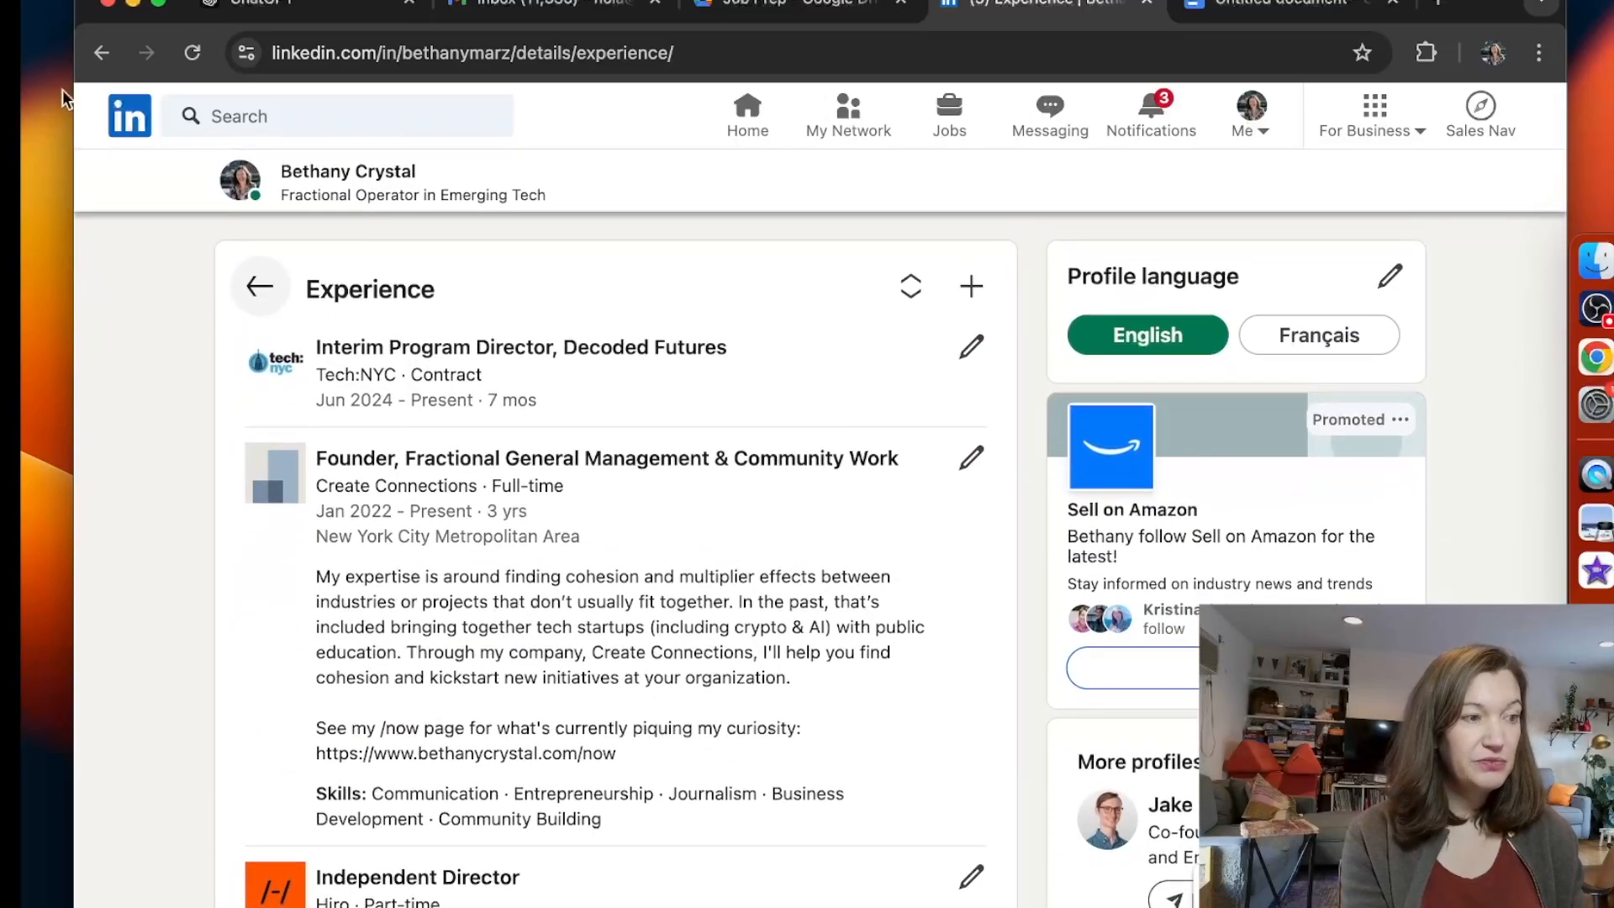
click(101, 52)
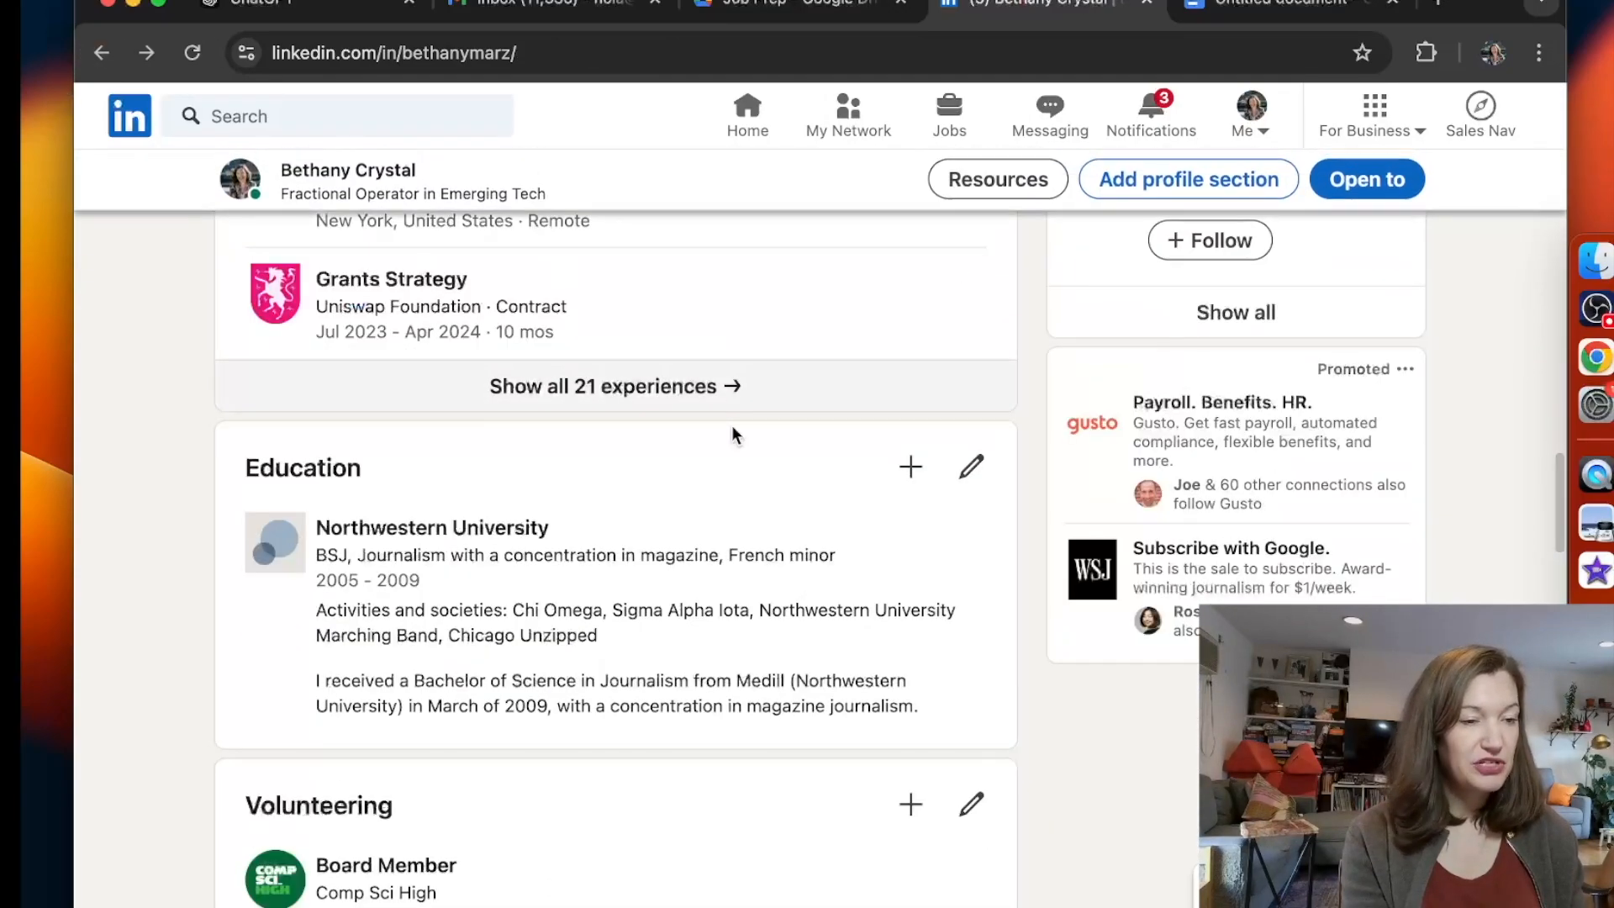
Save the LinkedIn profile as a PDF and open the downloaded Profile.pdf.
scroll(731, 433, up, 15)
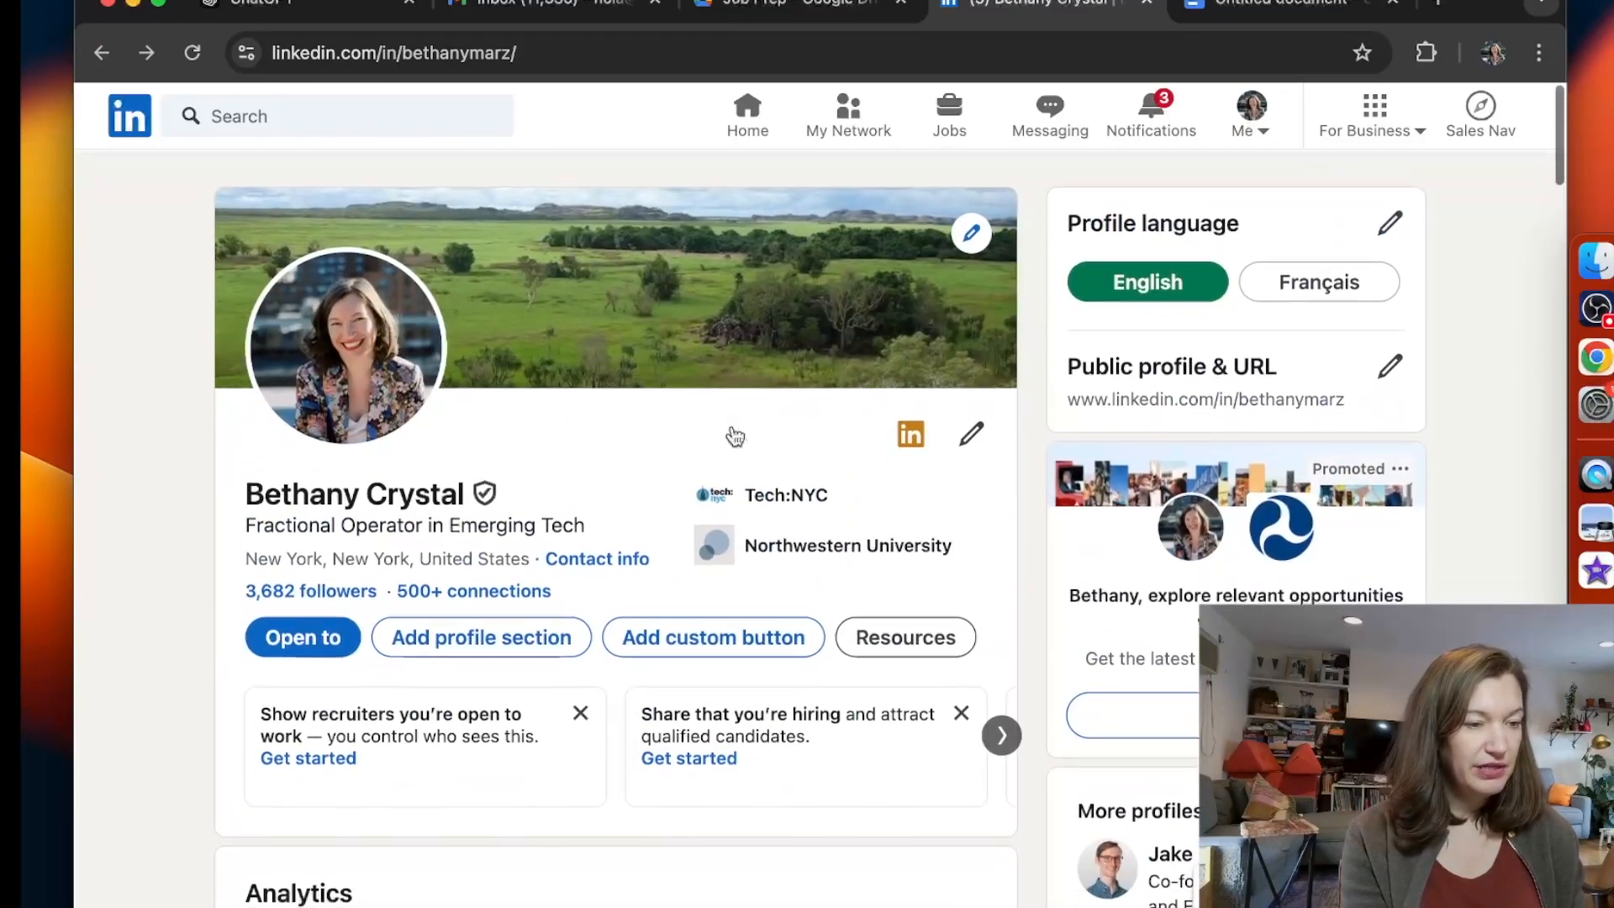
click(916, 629)
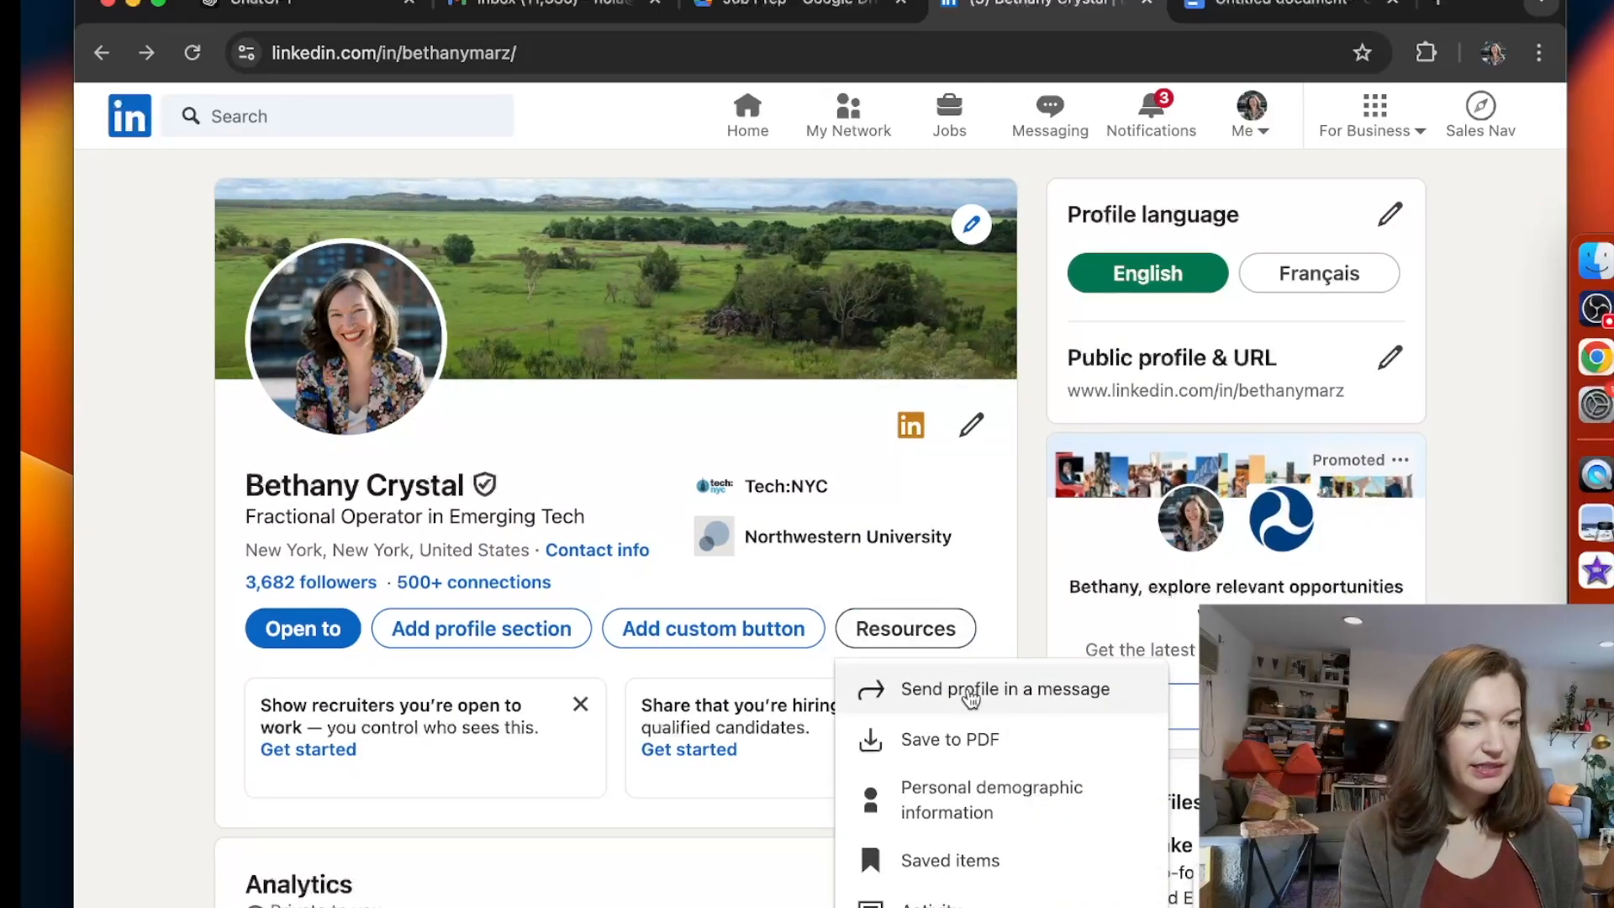
click(982, 741)
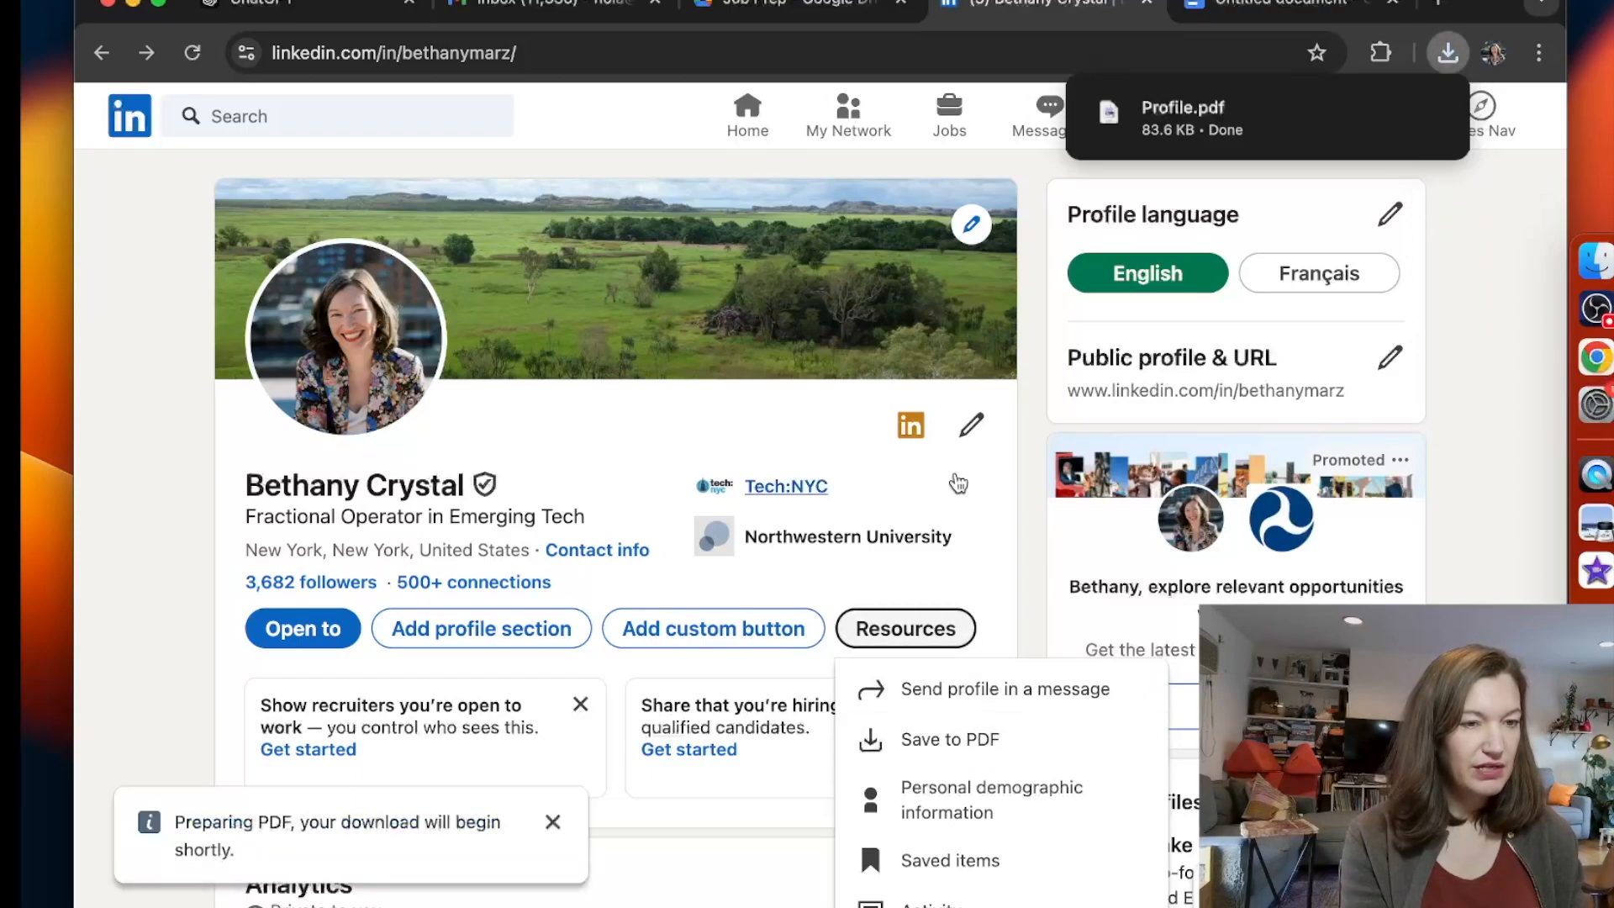
click(1205, 99)
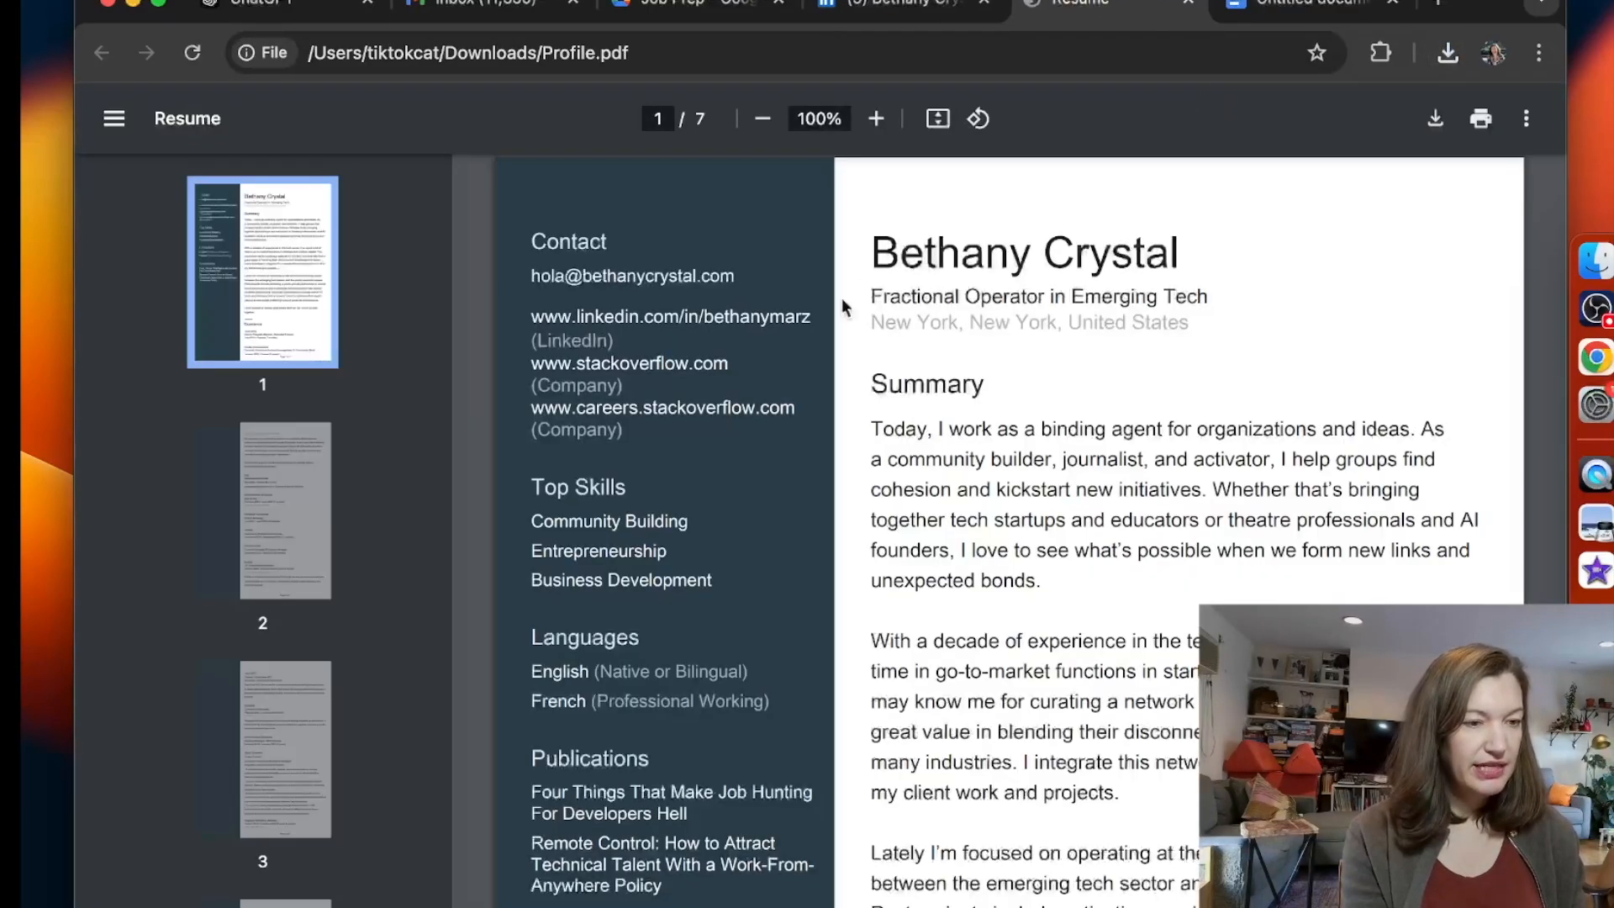
Read through the exported résumé PDF, from the summary to the older work experience entries.
scroll(972, 512, down, 2)
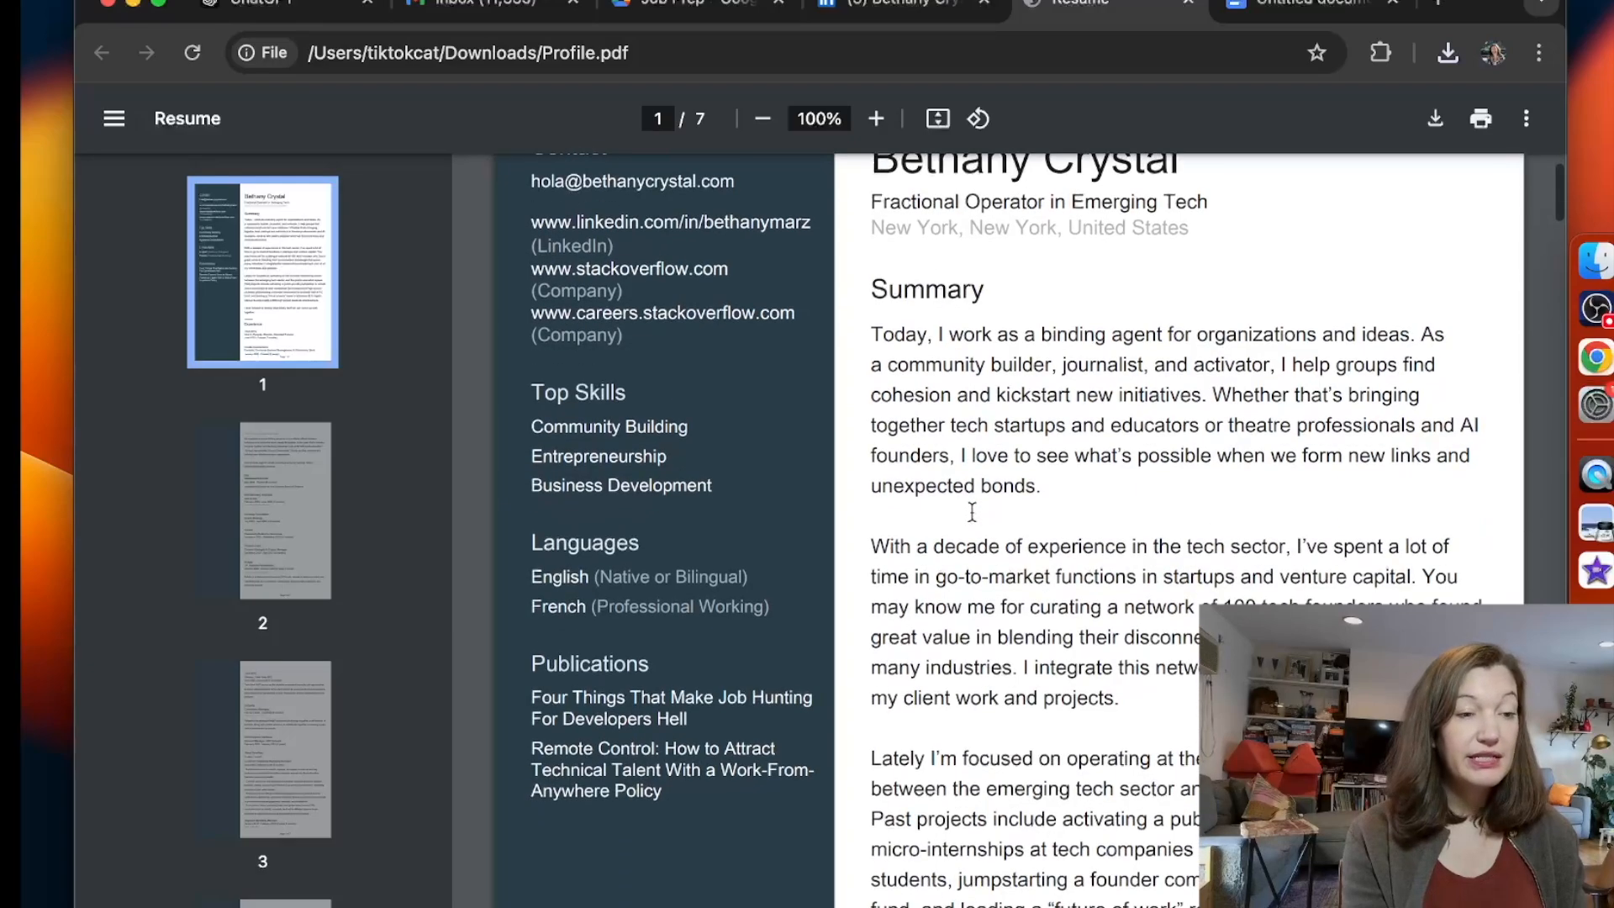
scroll(997, 422, up, 1)
scroll(1004, 419, down, 15)
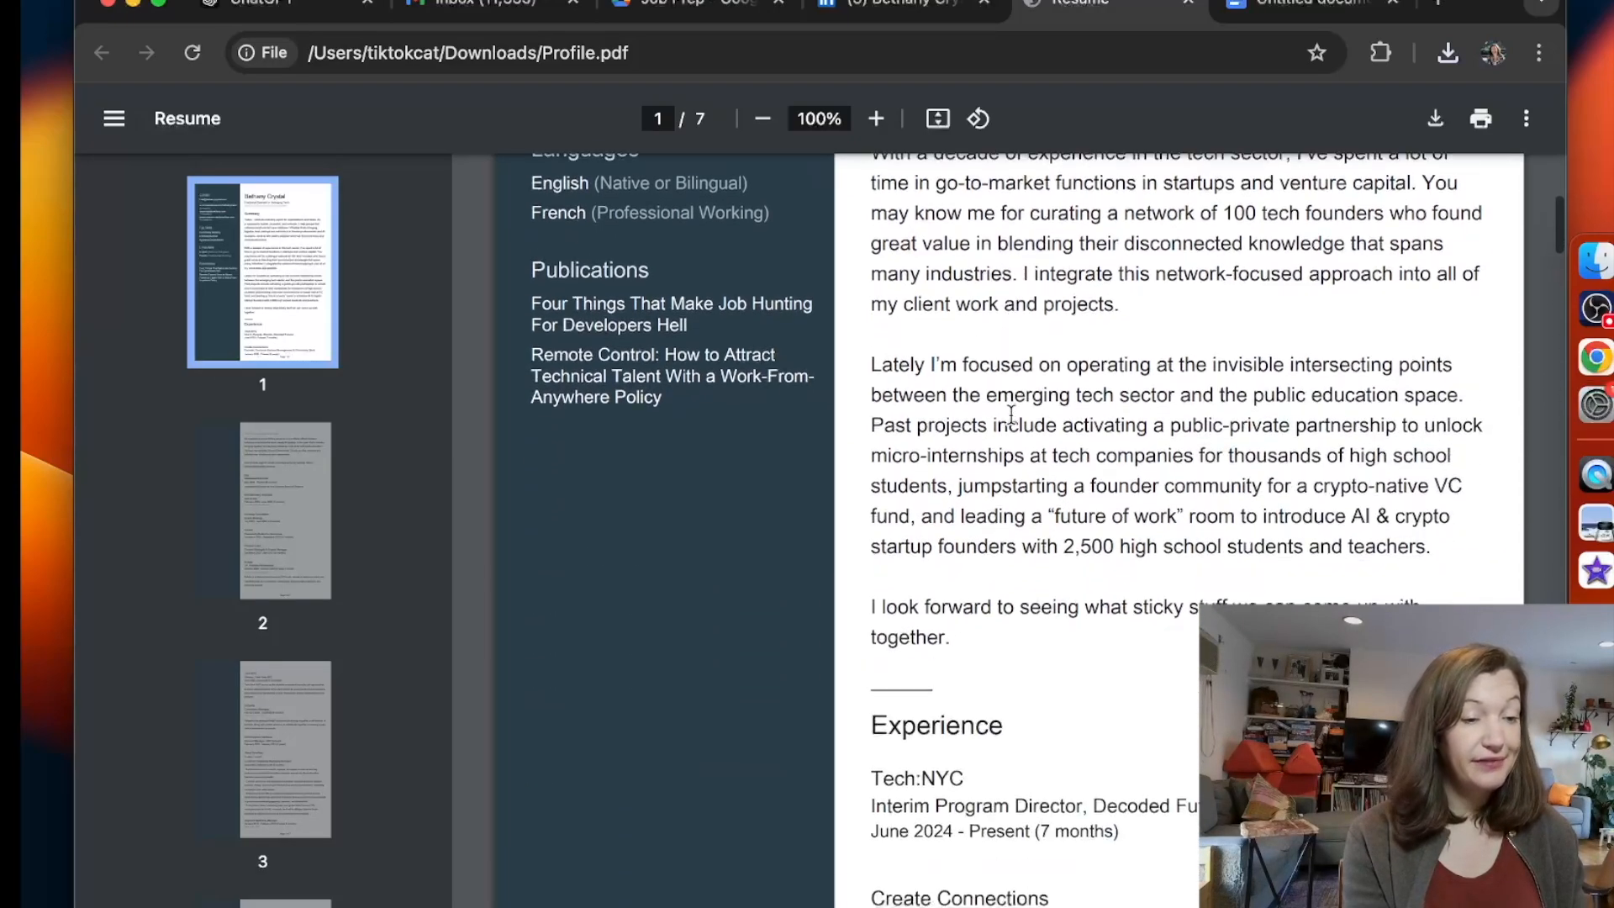
scroll(1012, 414, down, 20)
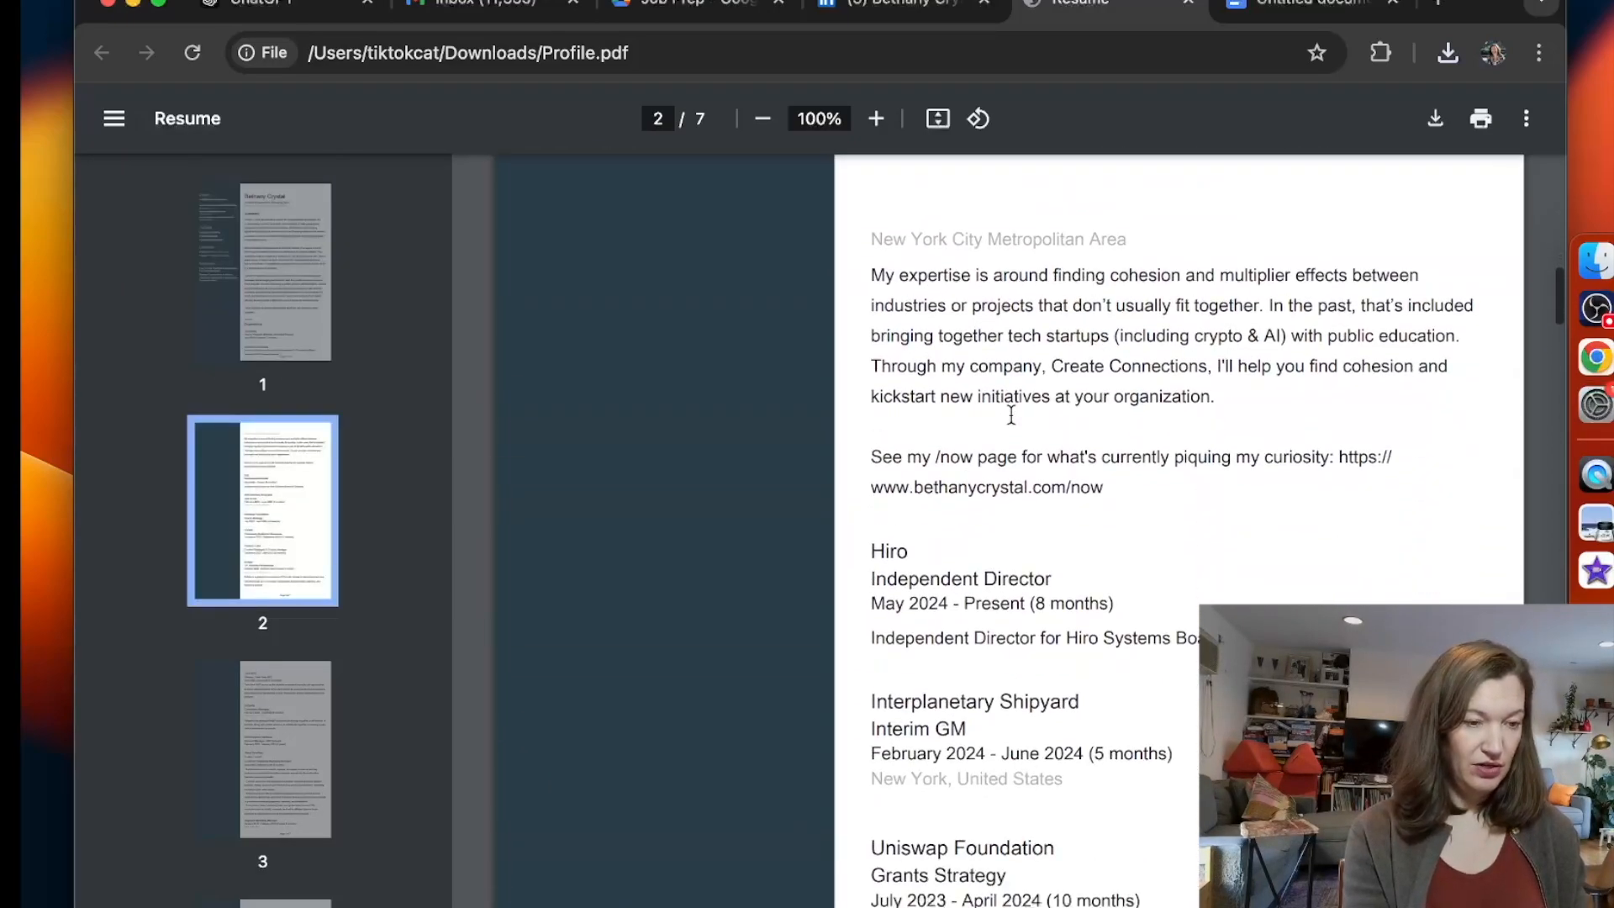
scroll(1011, 414, down, 20)
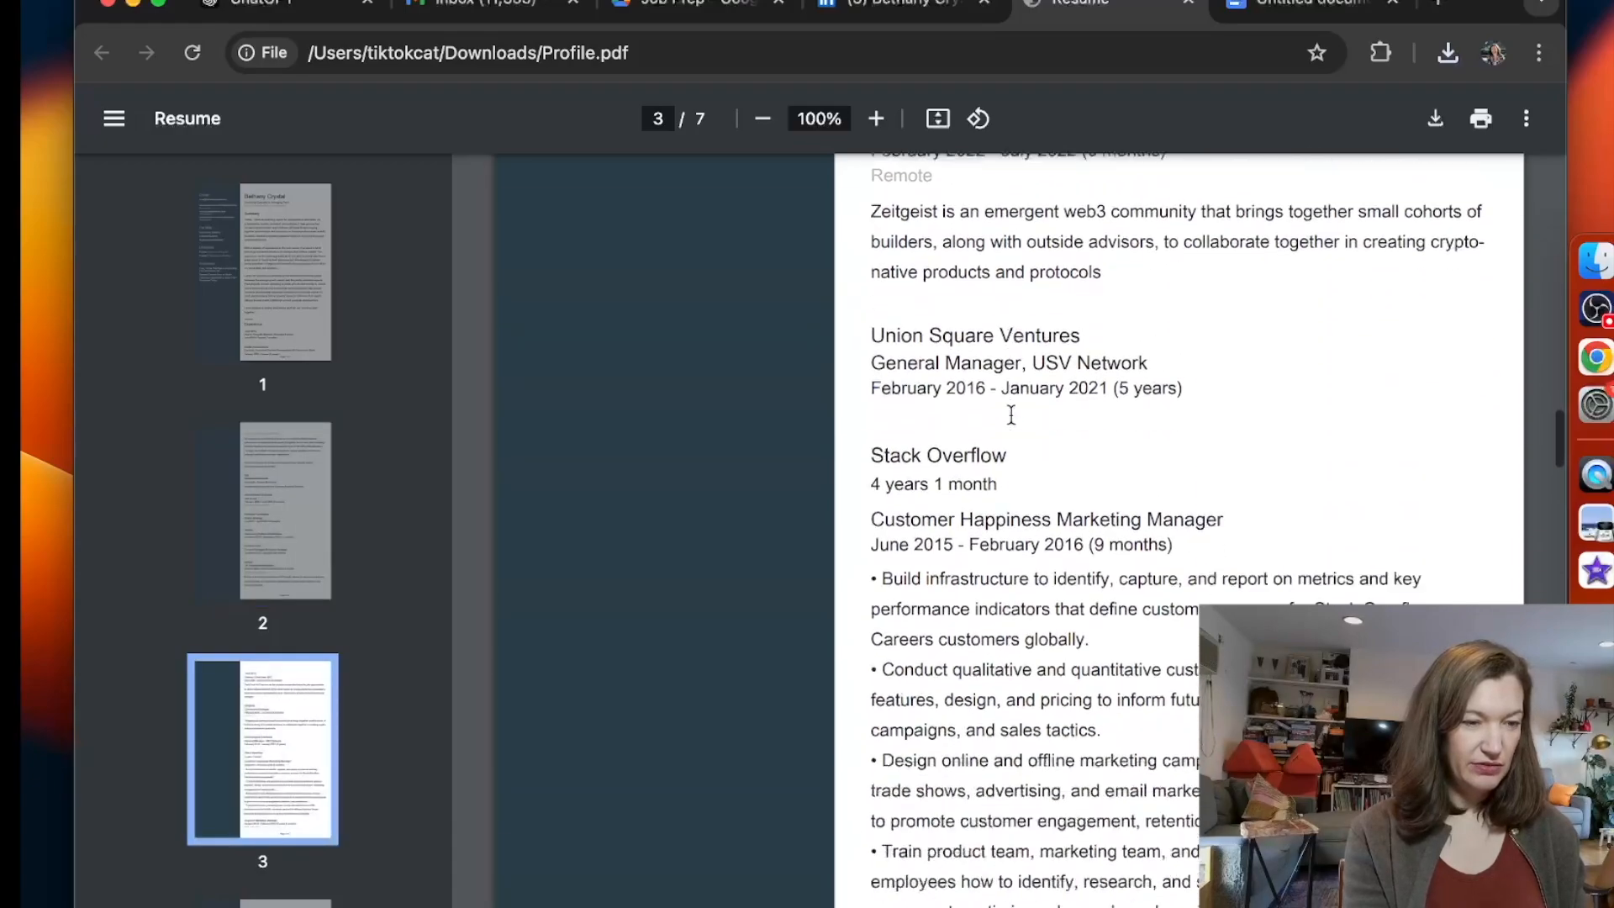
scroll(1011, 413, down, 20)
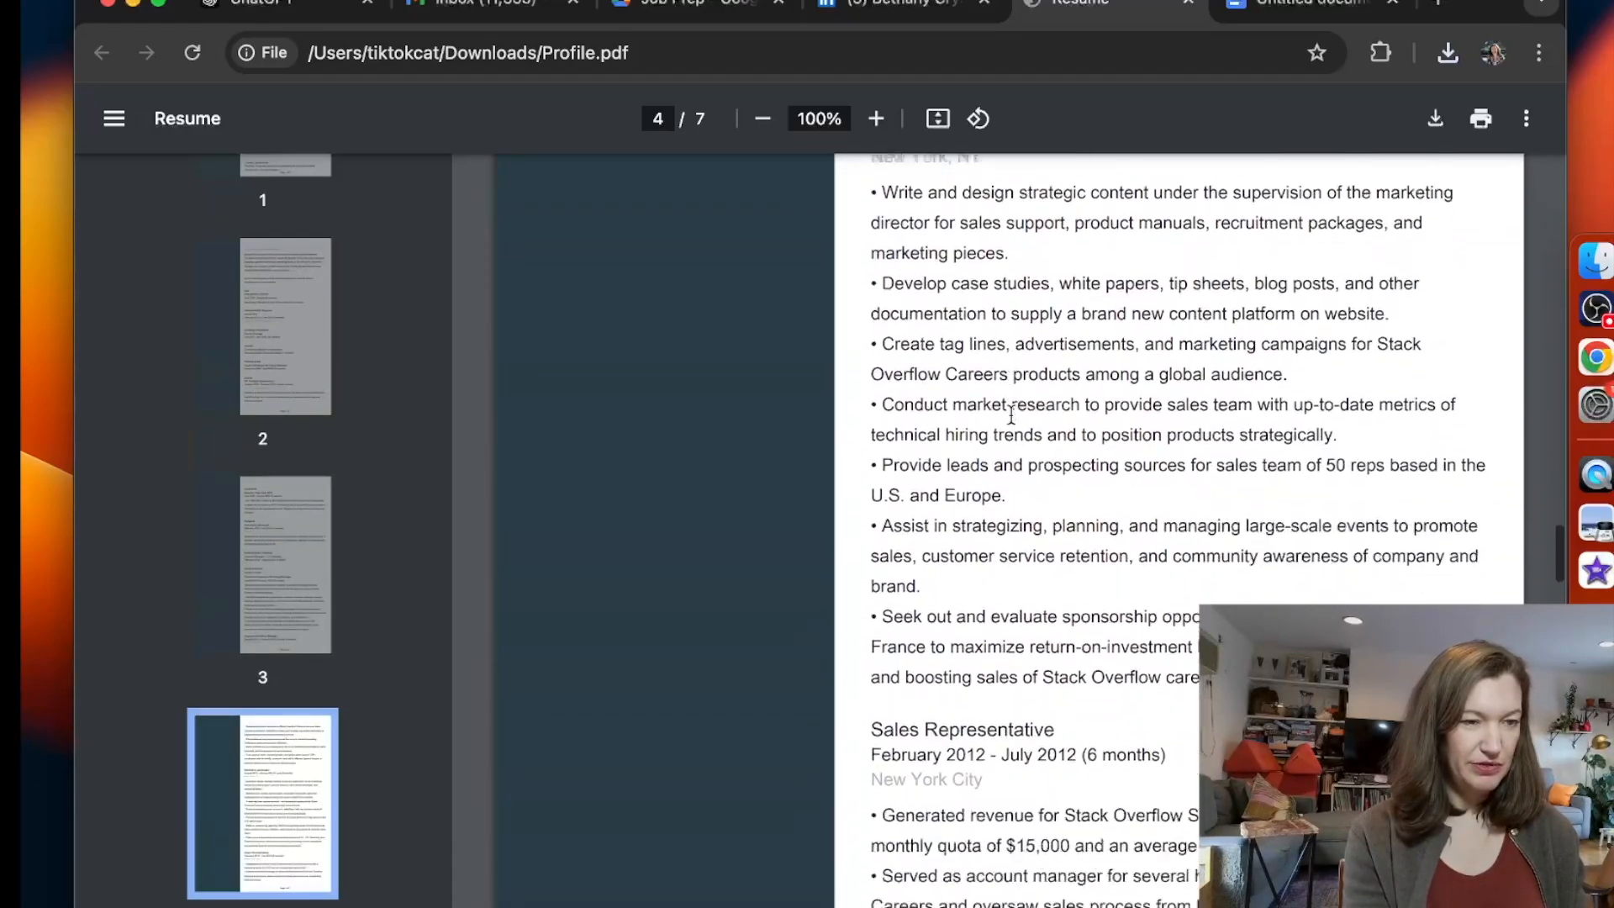
scroll(1011, 413, down, 20)
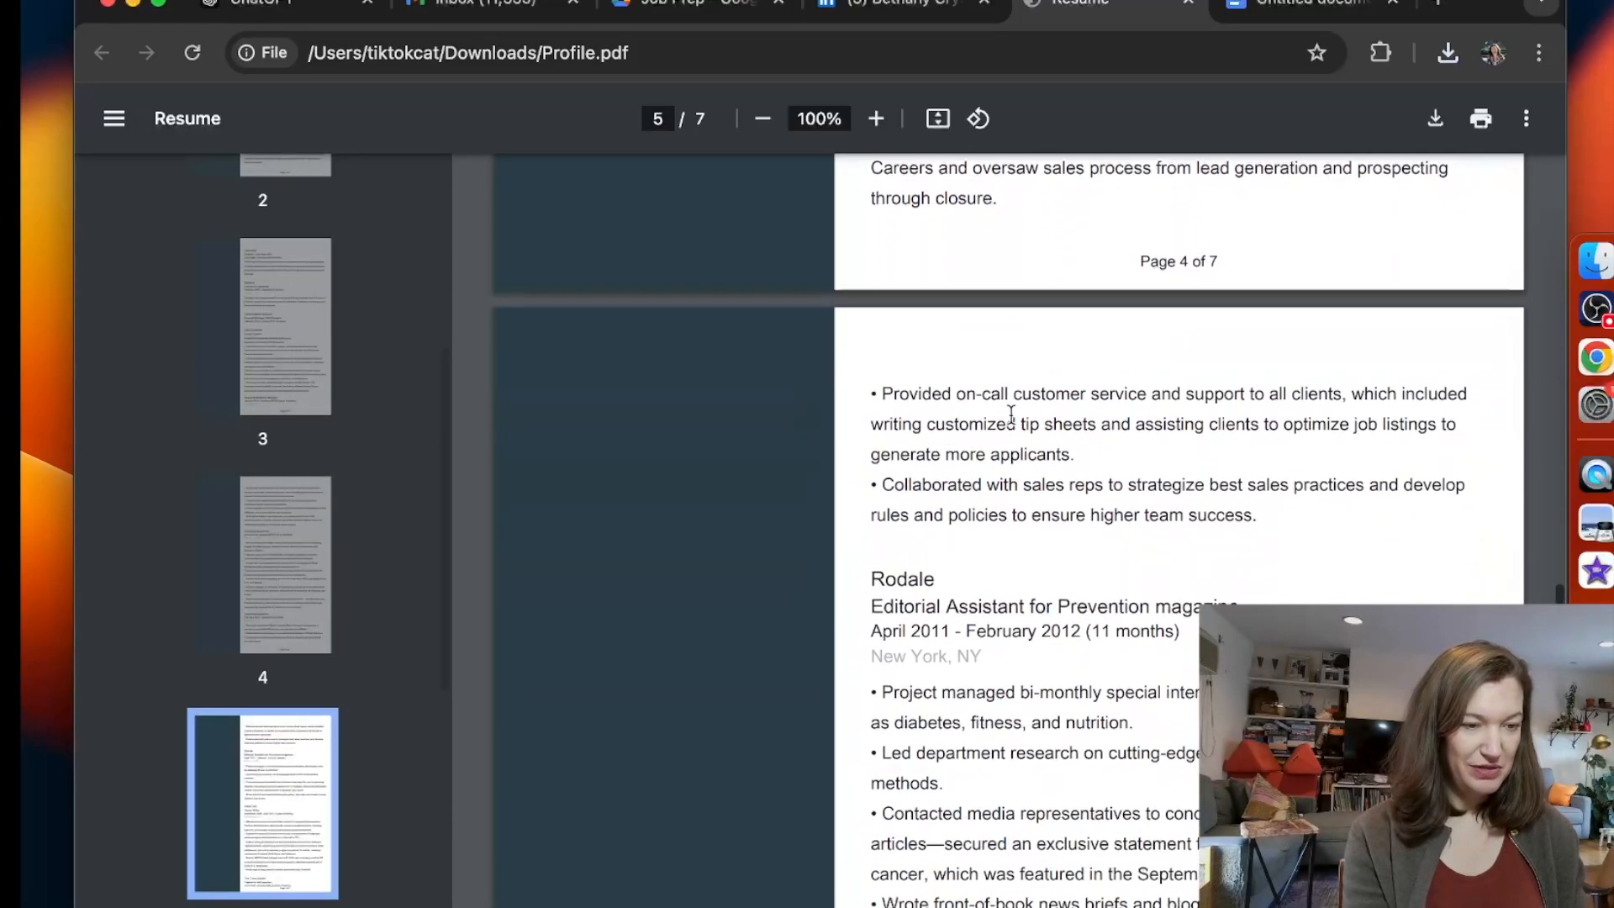
scroll(1011, 413, down, 10)
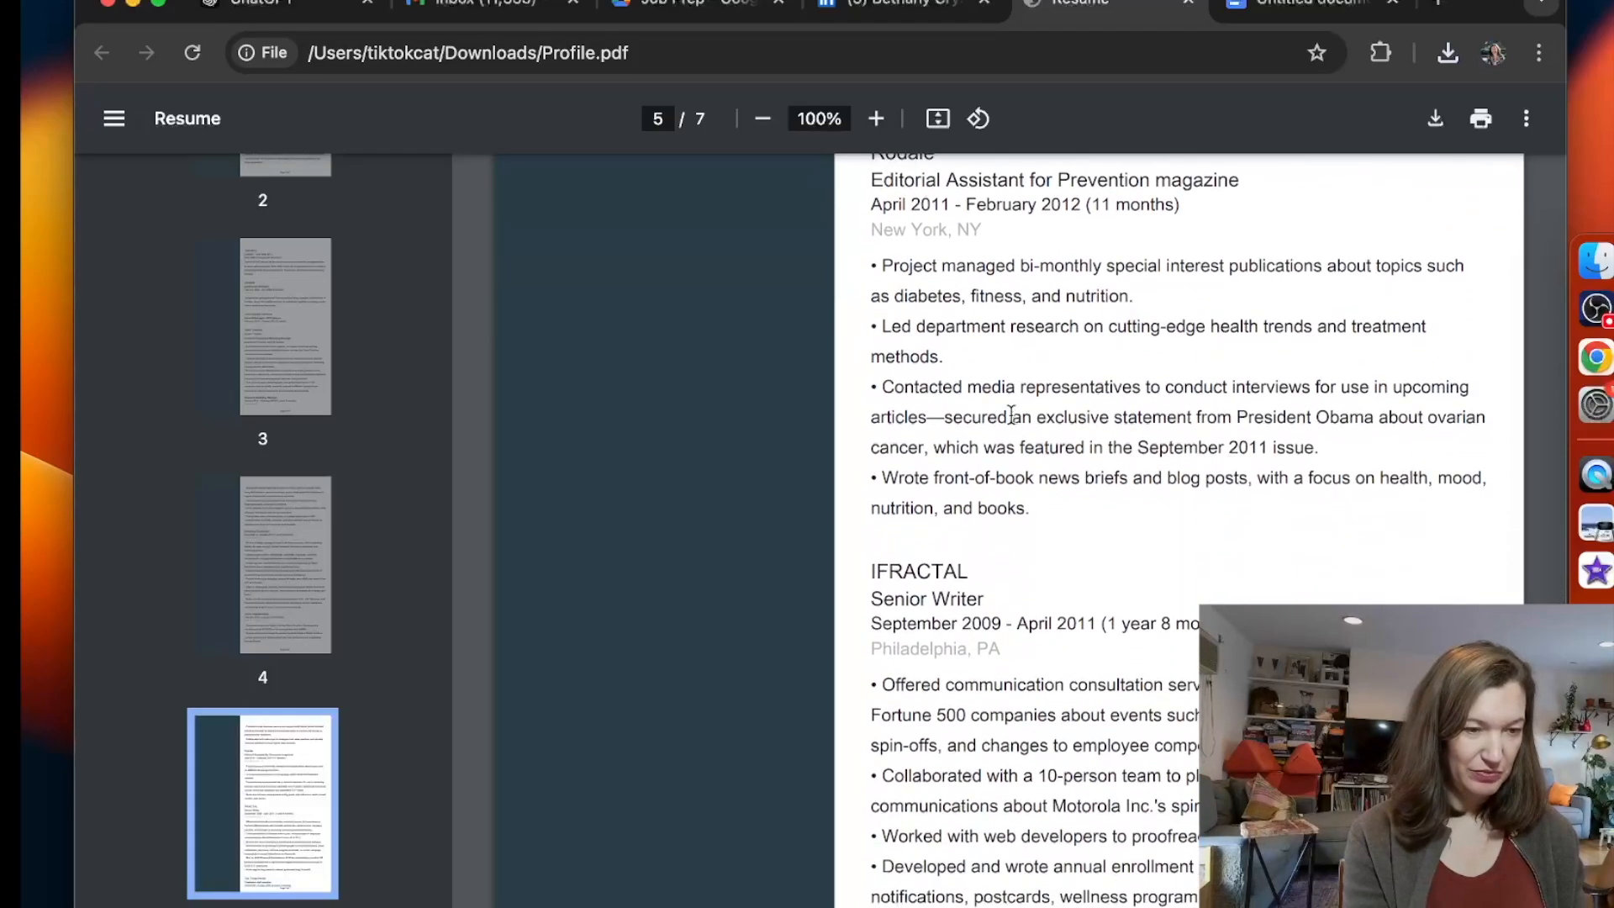
scroll(1017, 536, down, 4)
scroll(1018, 535, up, 20)
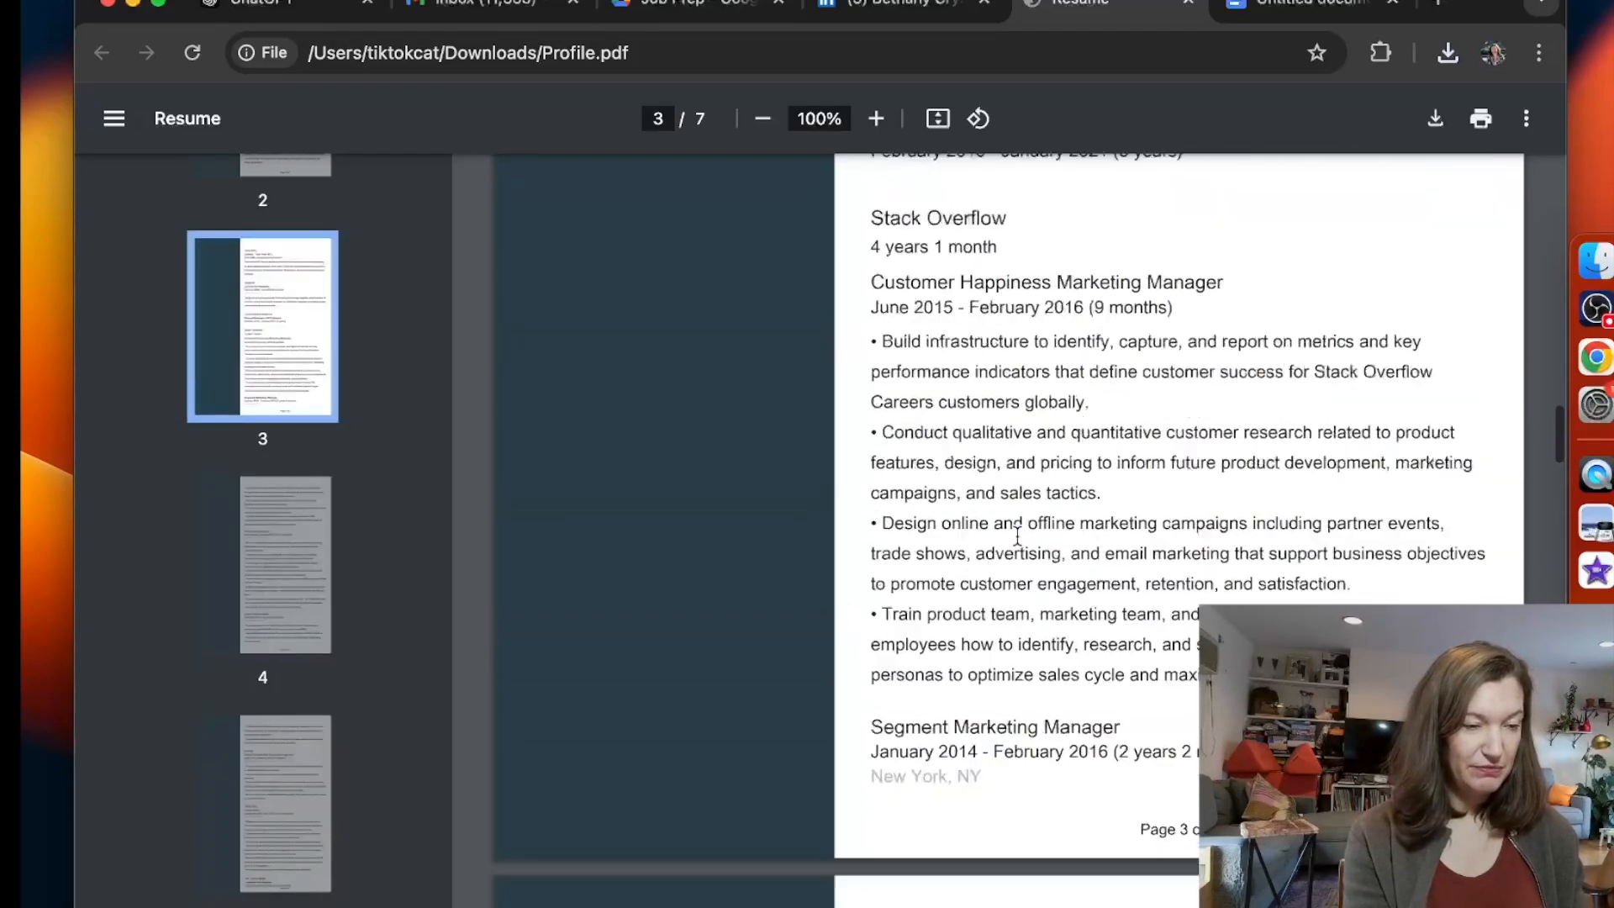
Return to LinkedIn and open the full list of recommended job picks.
click(917, 8)
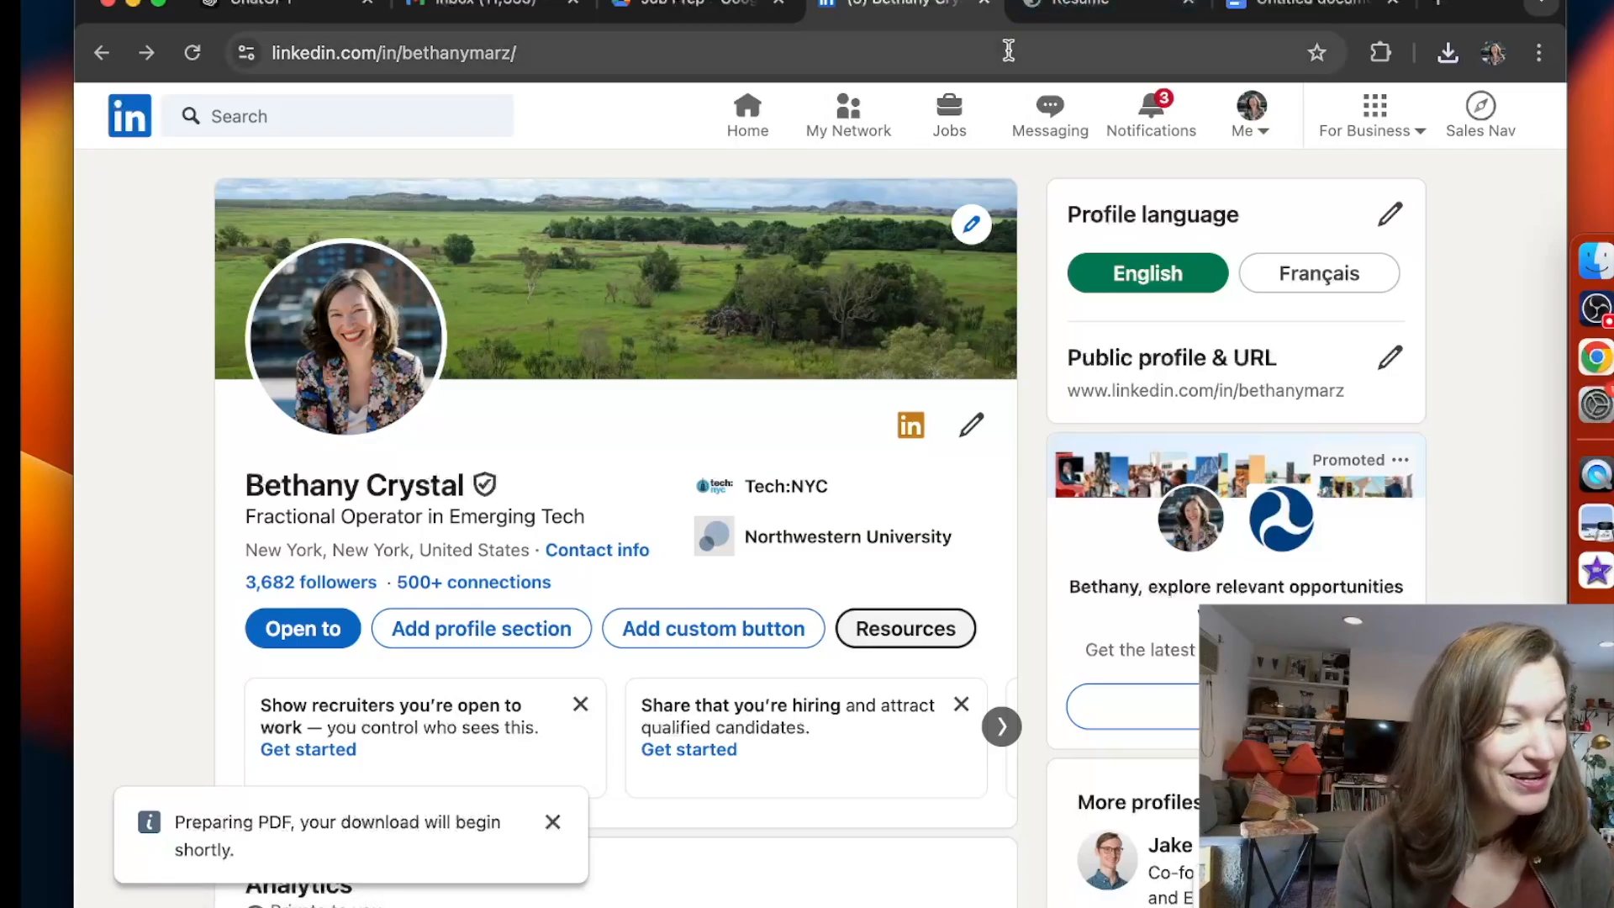
click(971, 99)
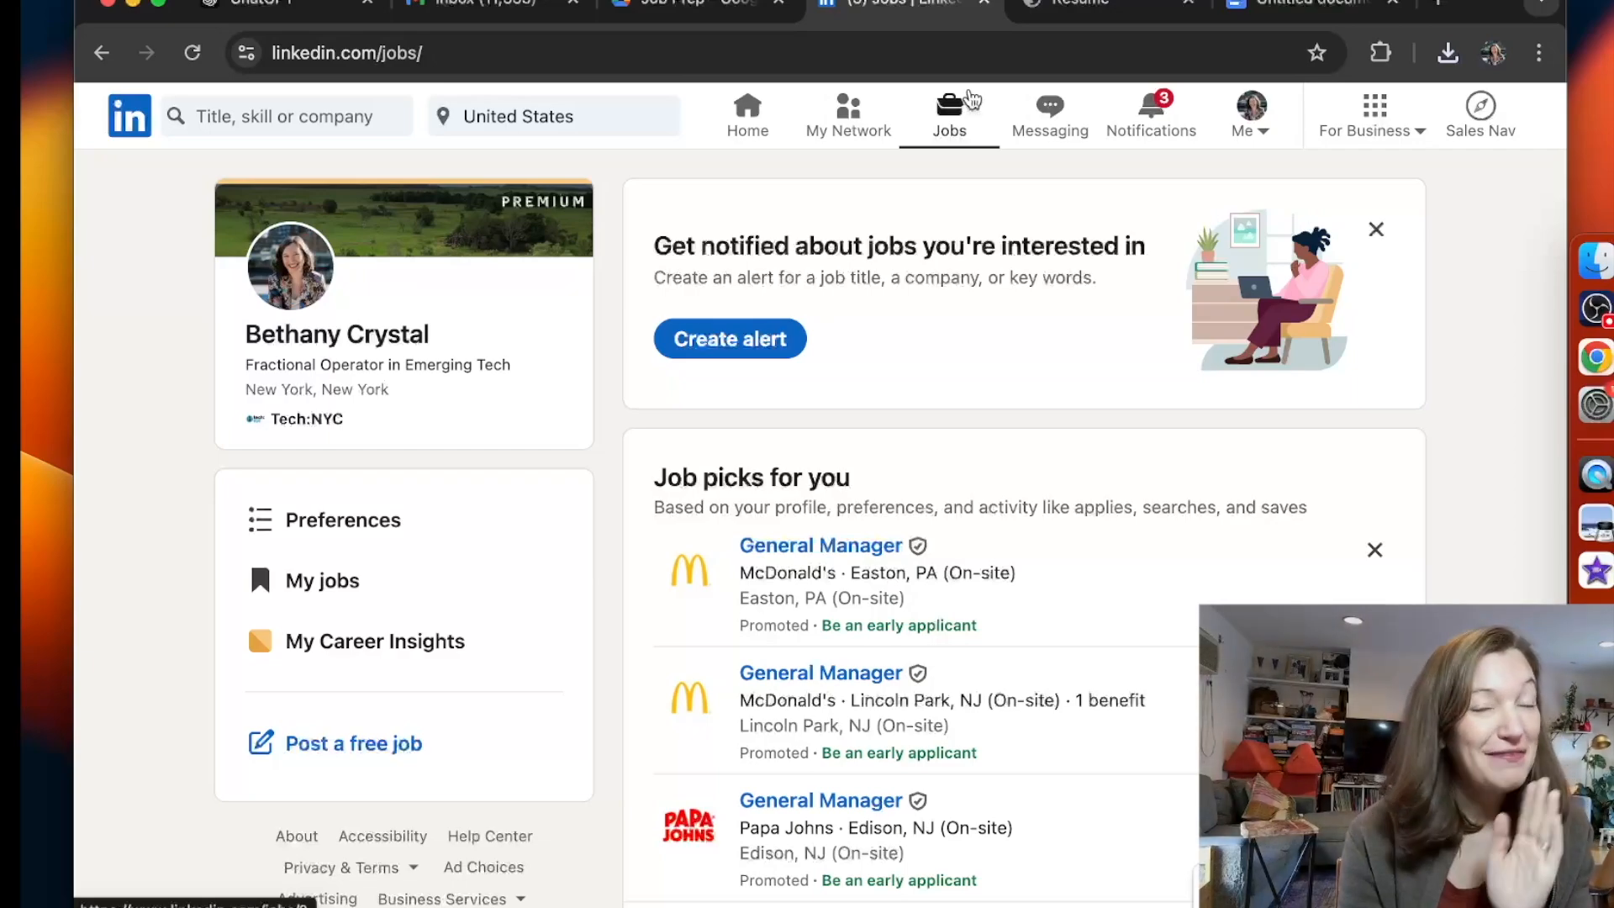
scroll(821, 445, down, 1)
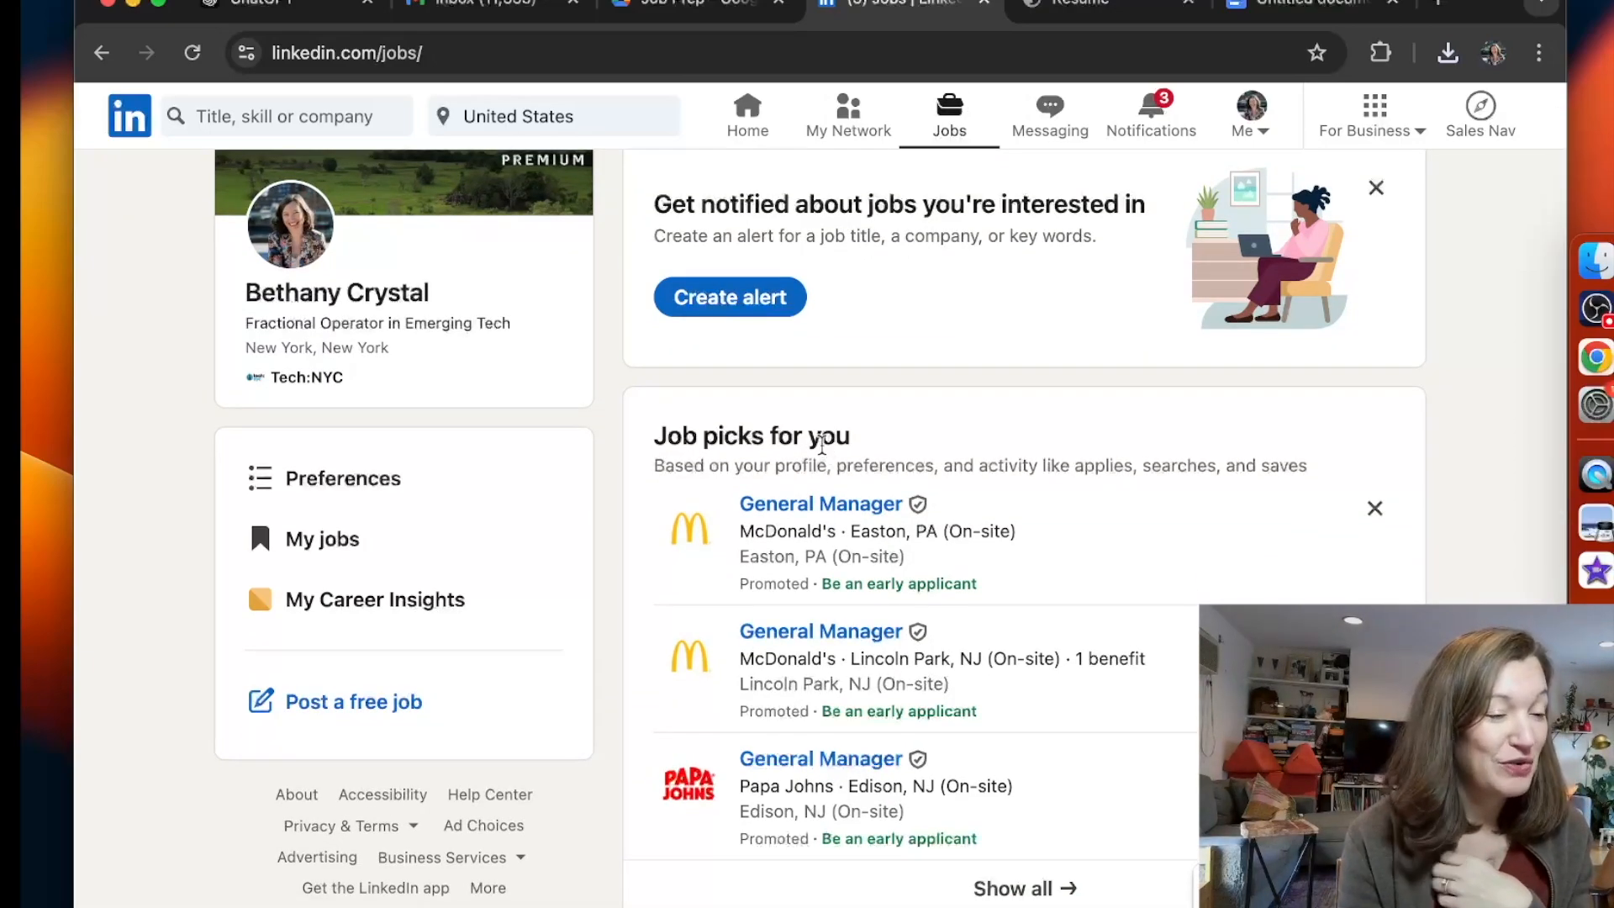
scroll(737, 526, down, 2)
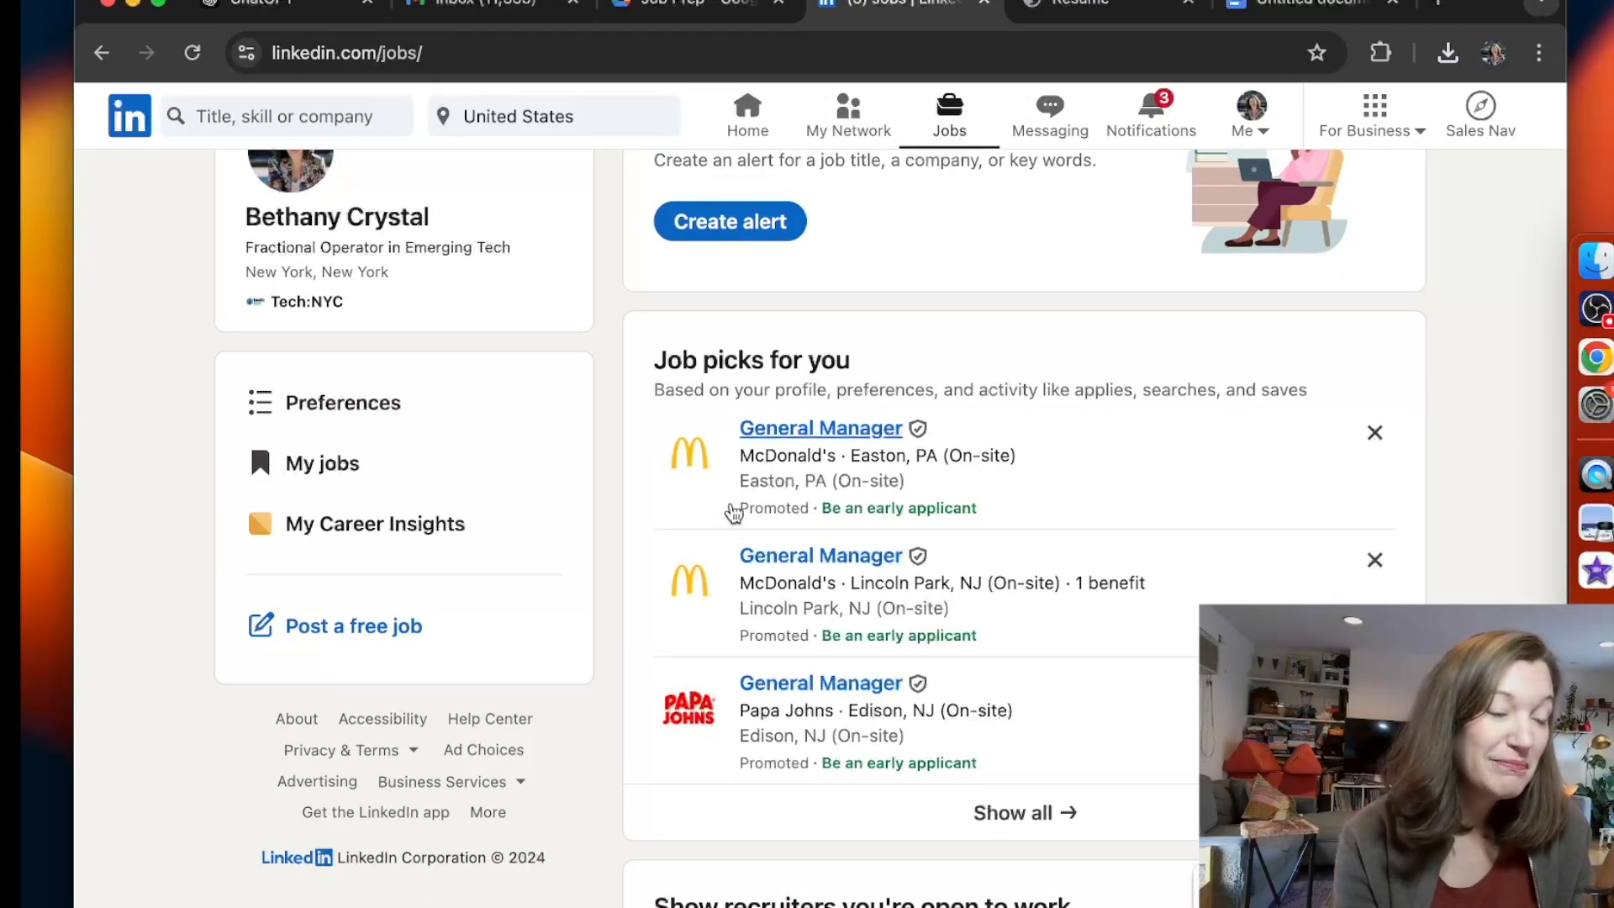
scroll(733, 512, down, 2)
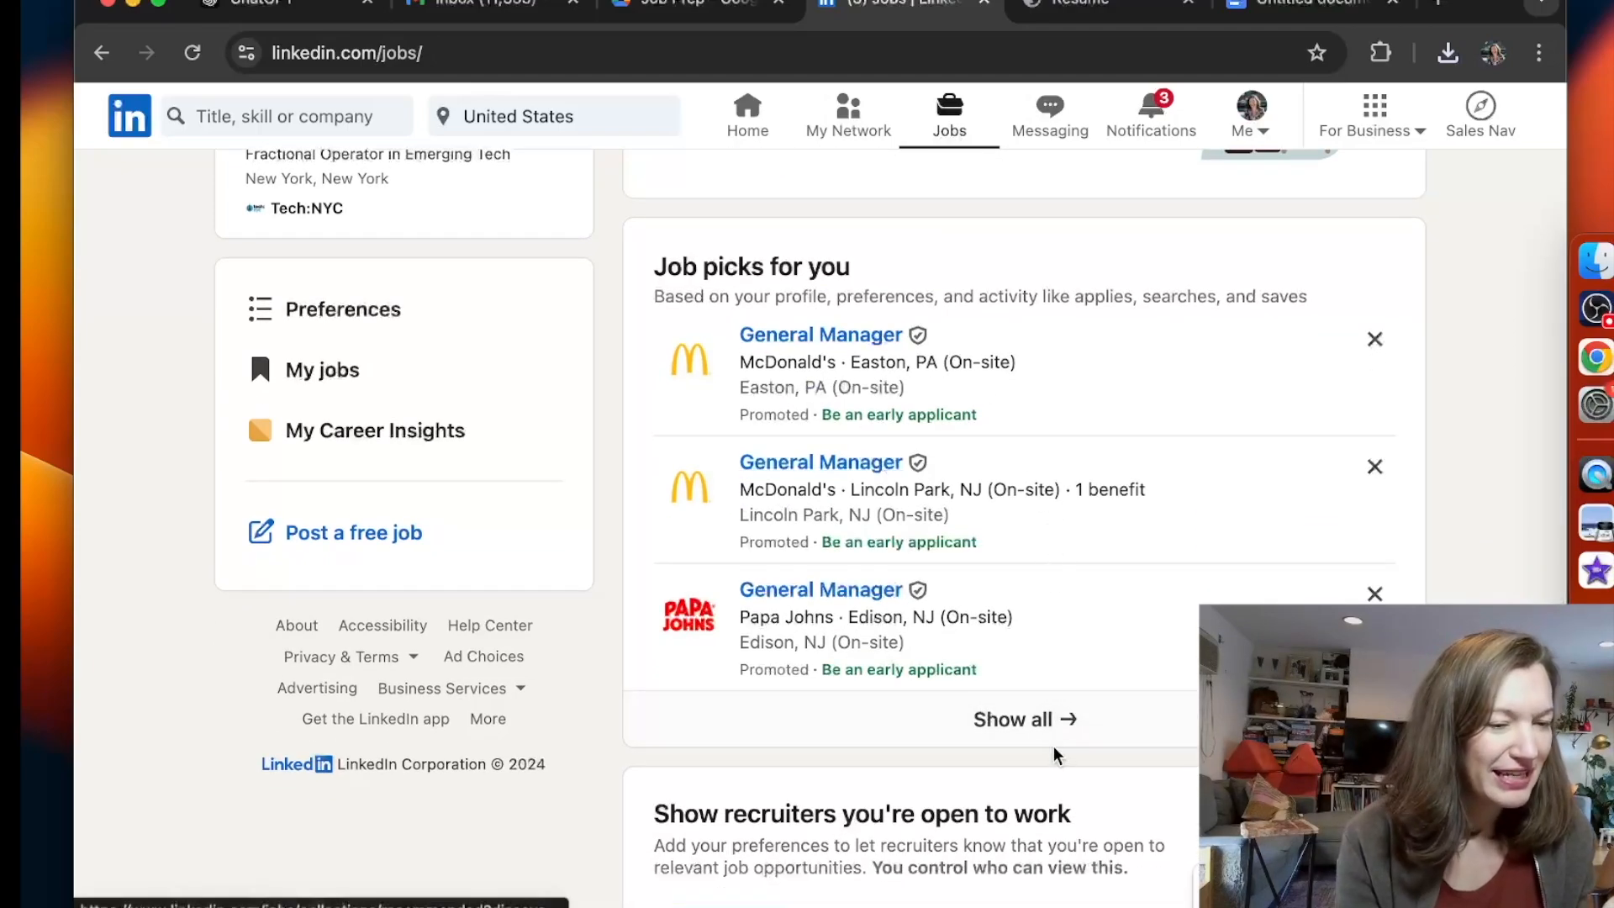
click(1032, 723)
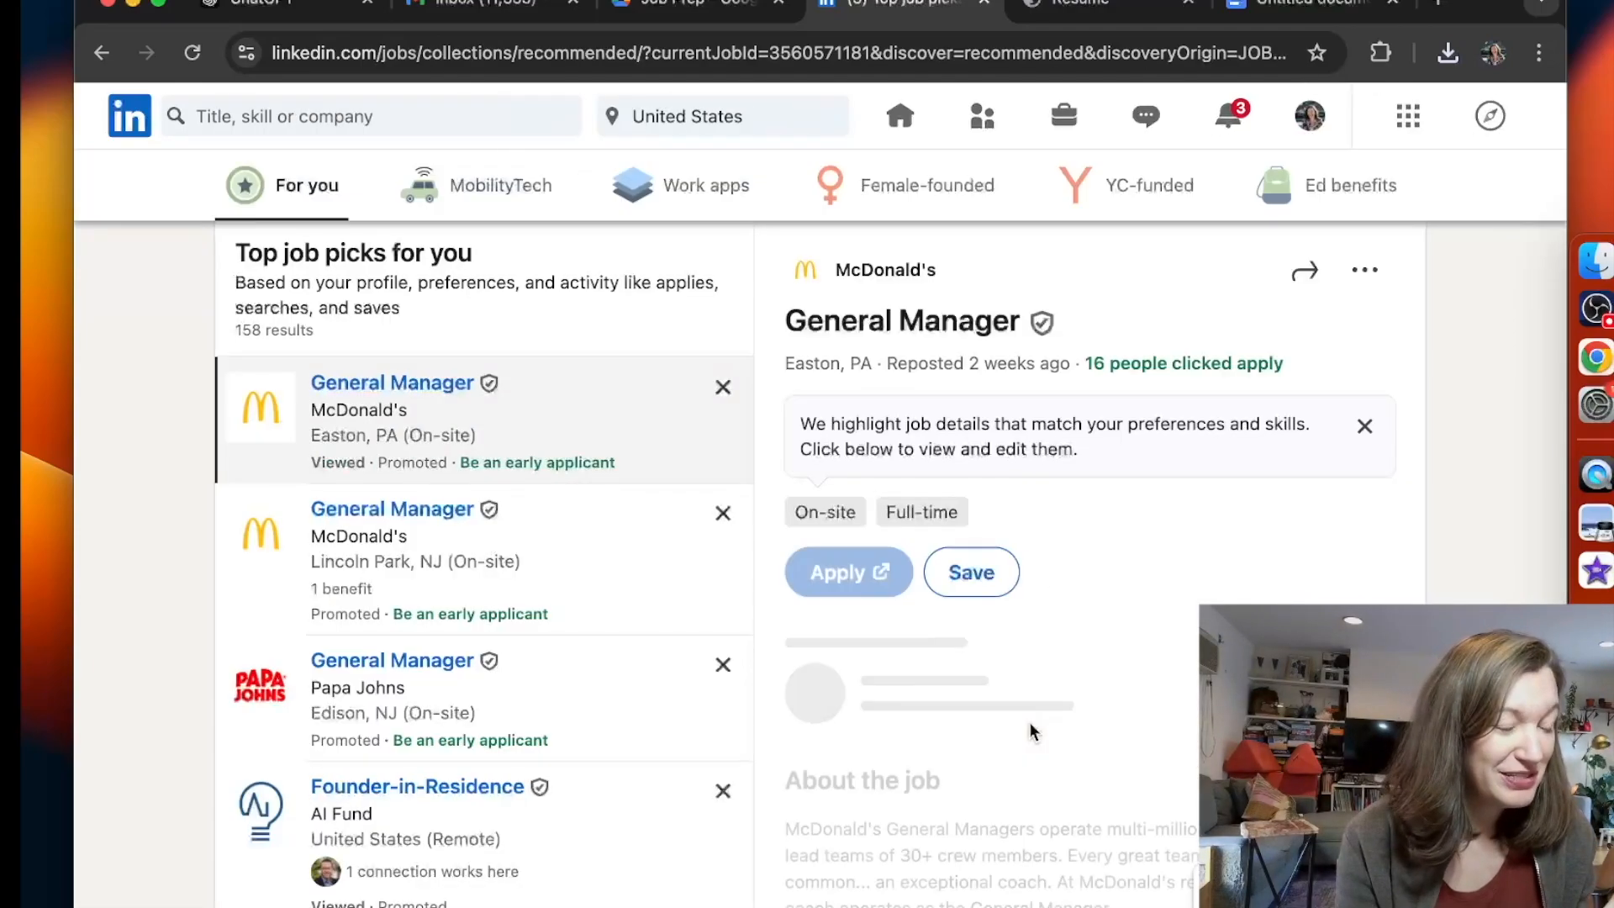
Open the Founder-in-Residence posting by AI Fund from the top job picks.
scroll(421, 522, down, 2)
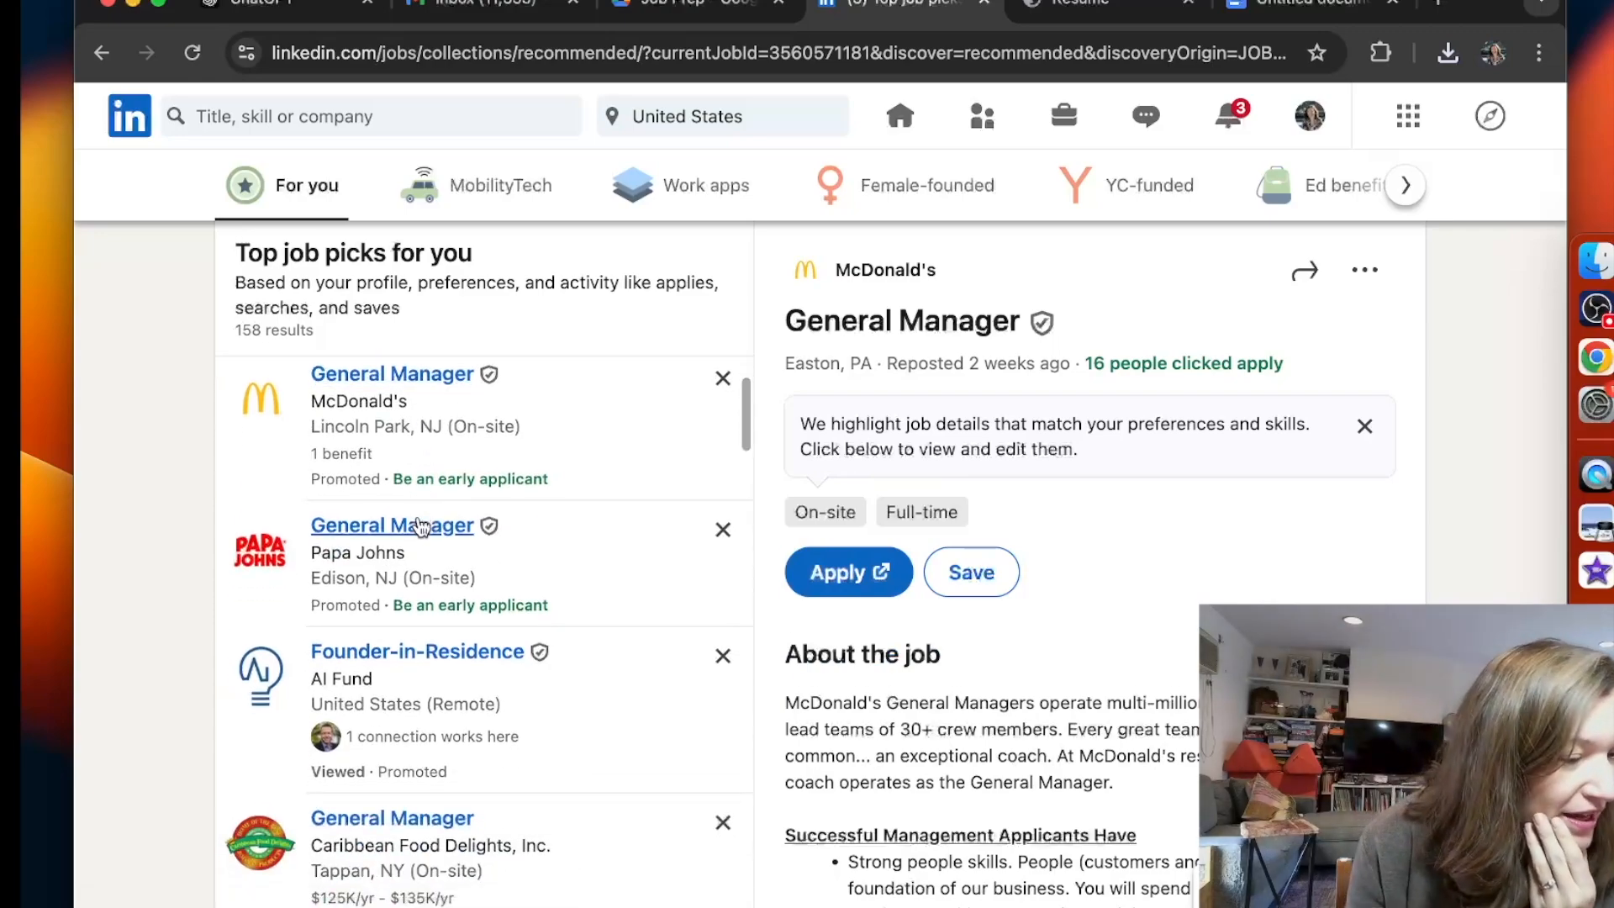
scroll(421, 526, down, 2)
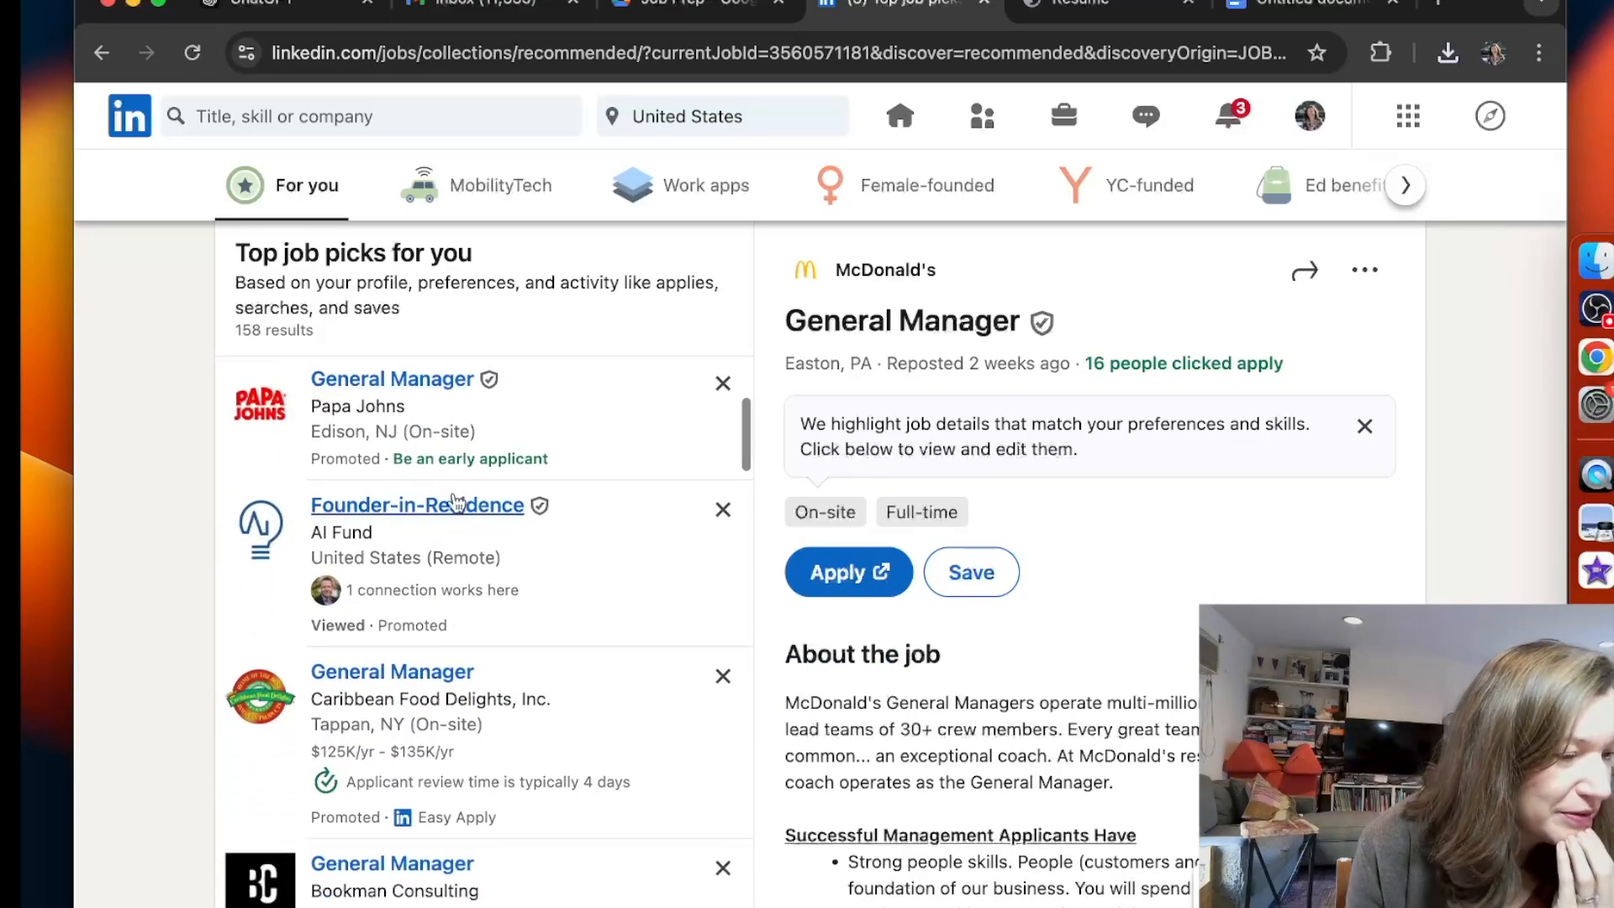
click(454, 508)
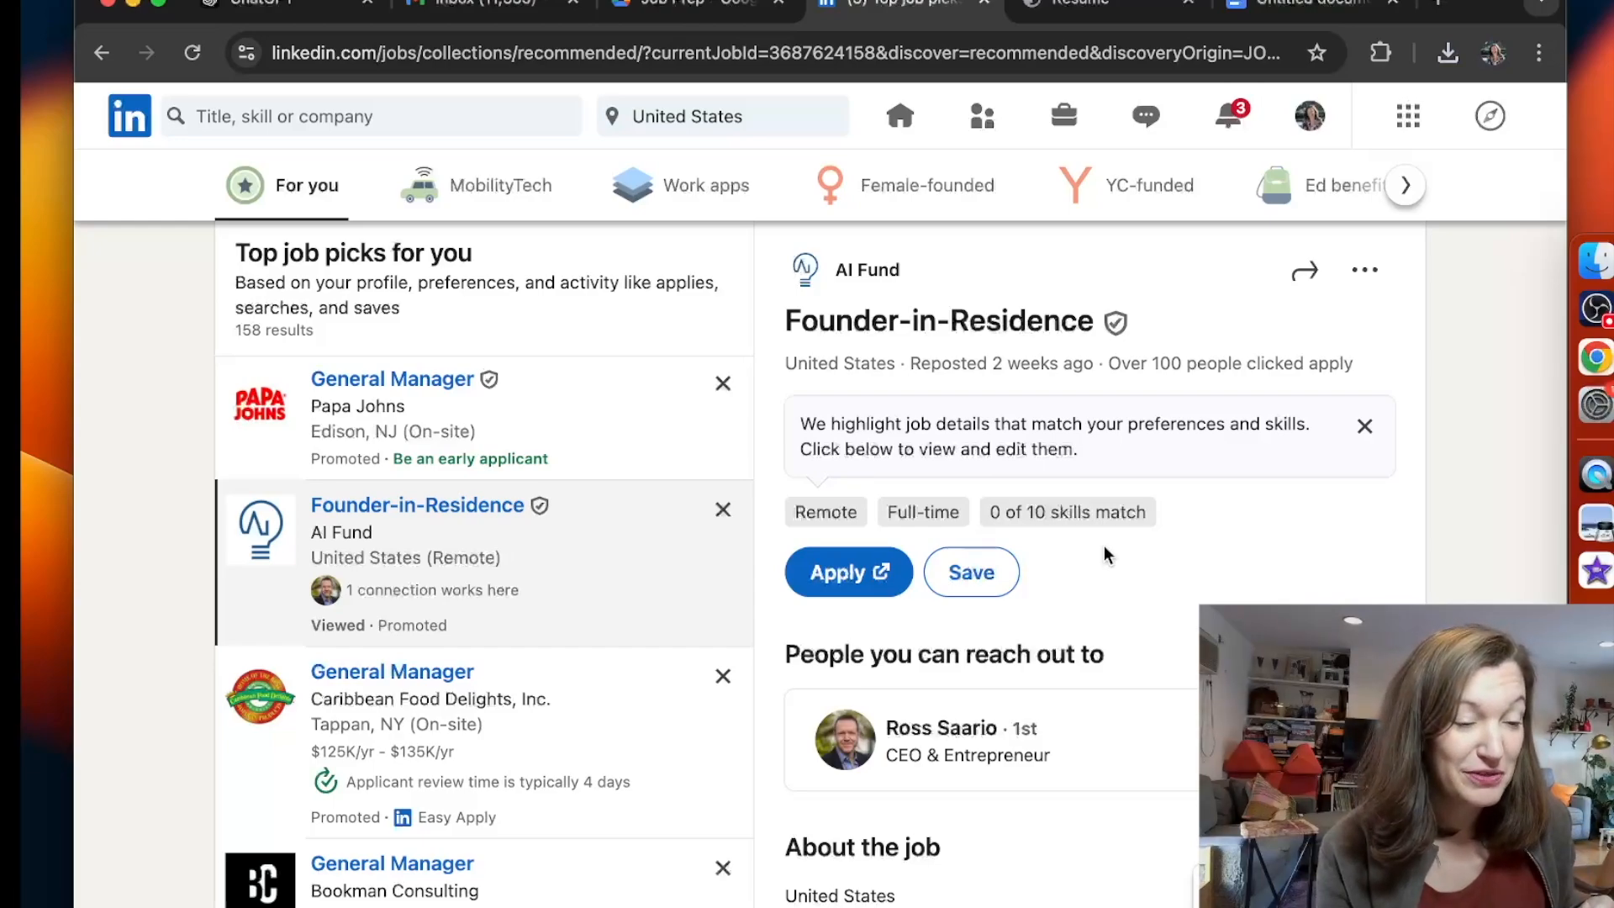
Read the Founder-in-Residence job description, including what the company seeks, the responsibilities and the required experience.
scroll(1103, 546, down, 5)
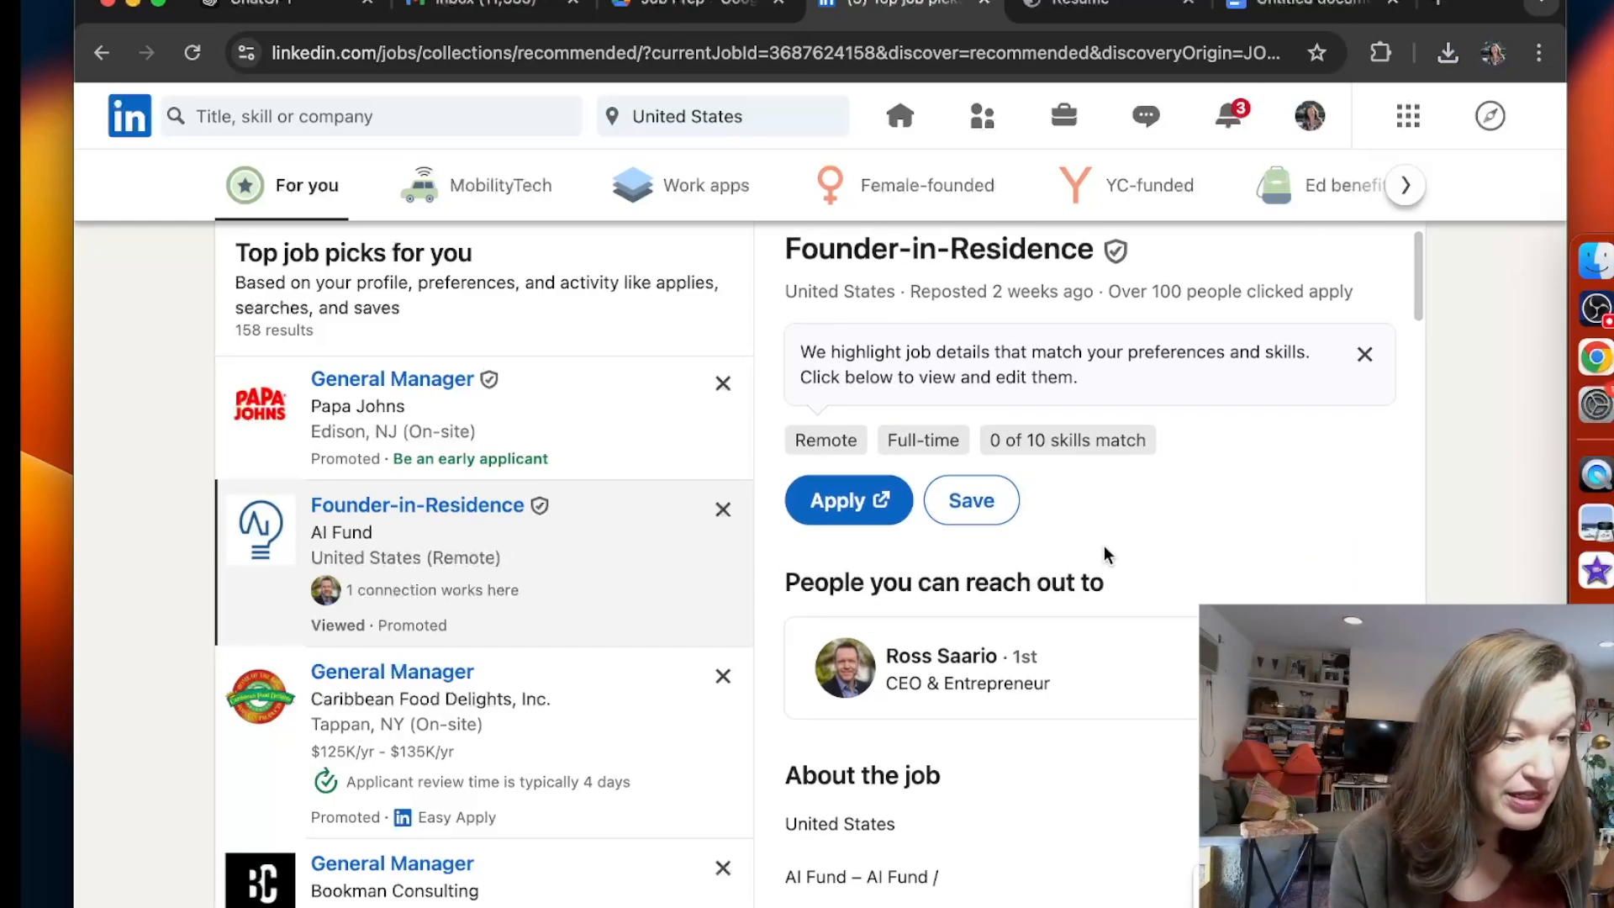
scroll(1103, 546, down, 12)
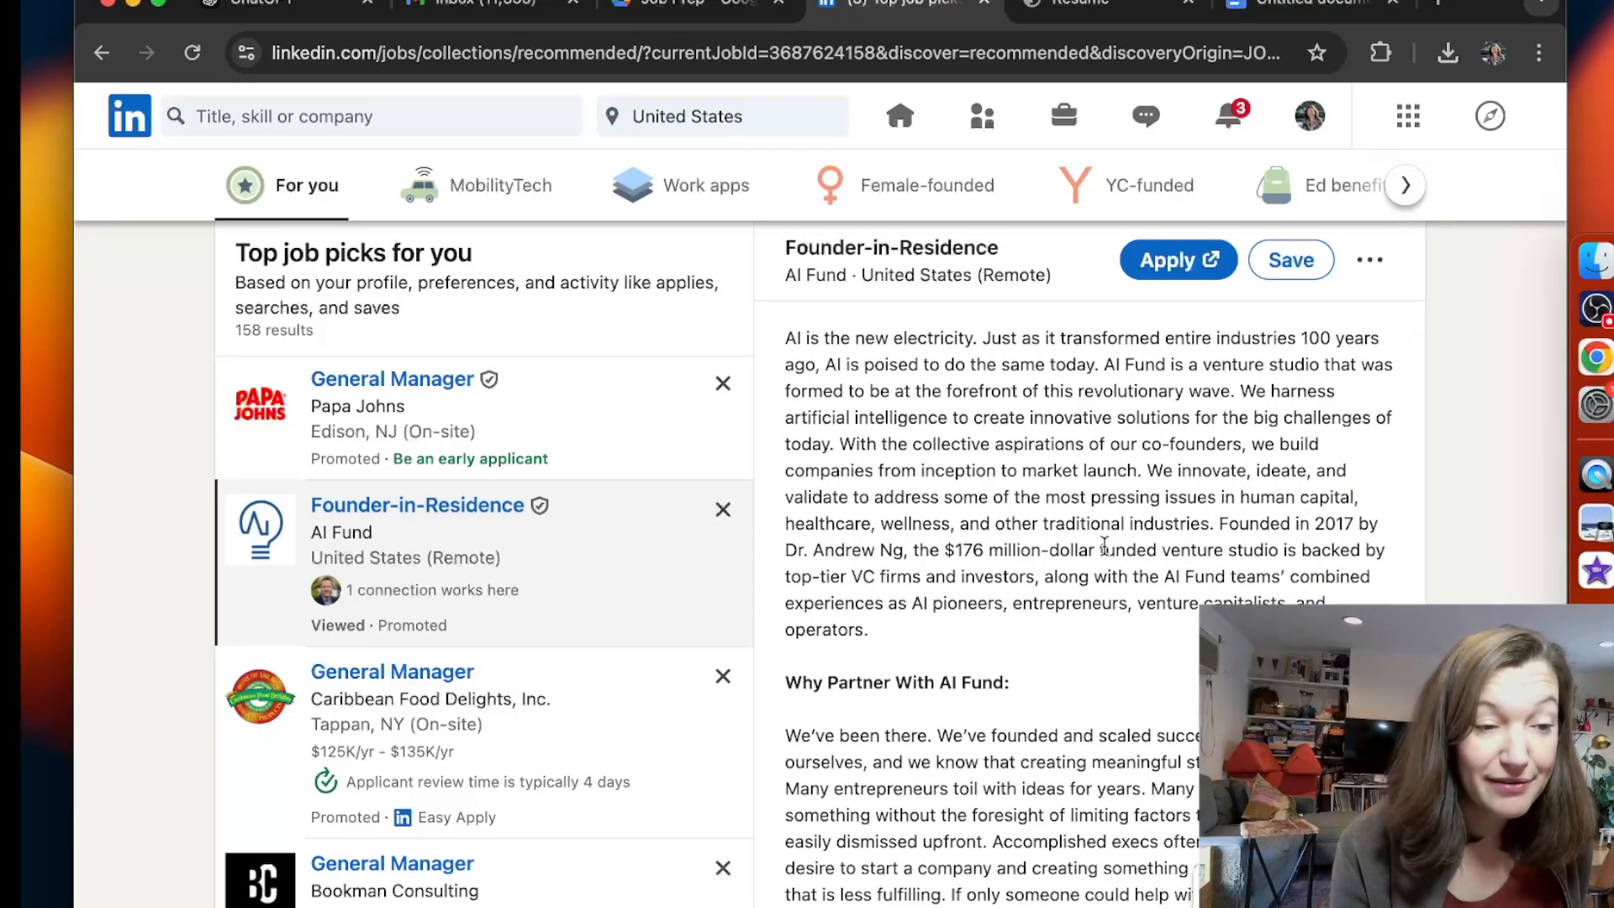
scroll(1041, 450, down, 8)
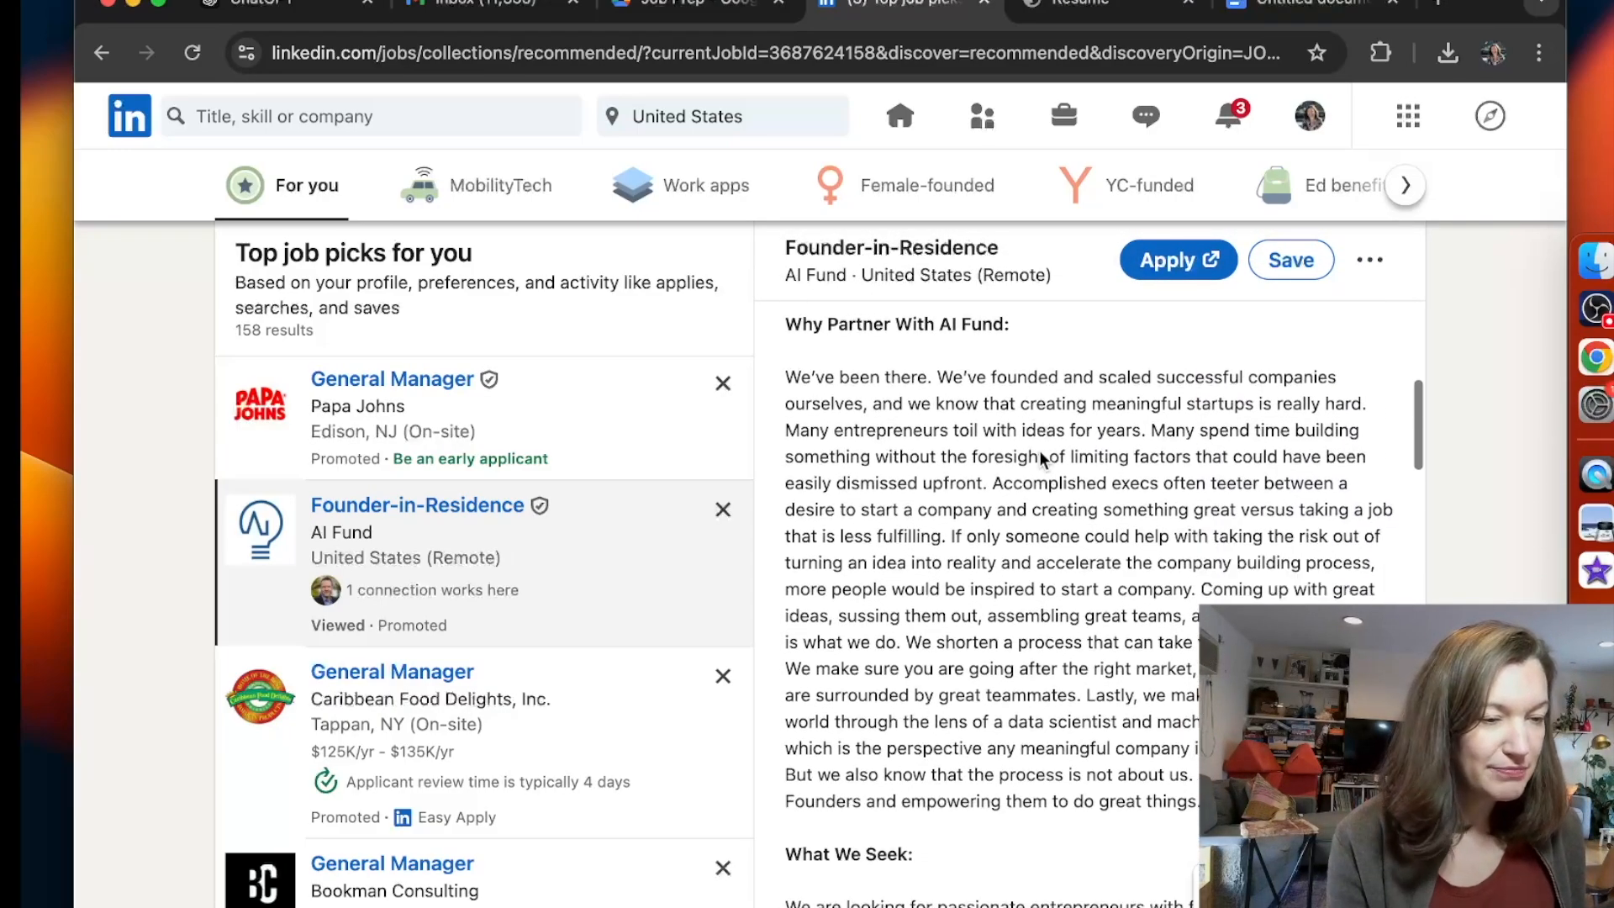
scroll(1039, 450, down, 12)
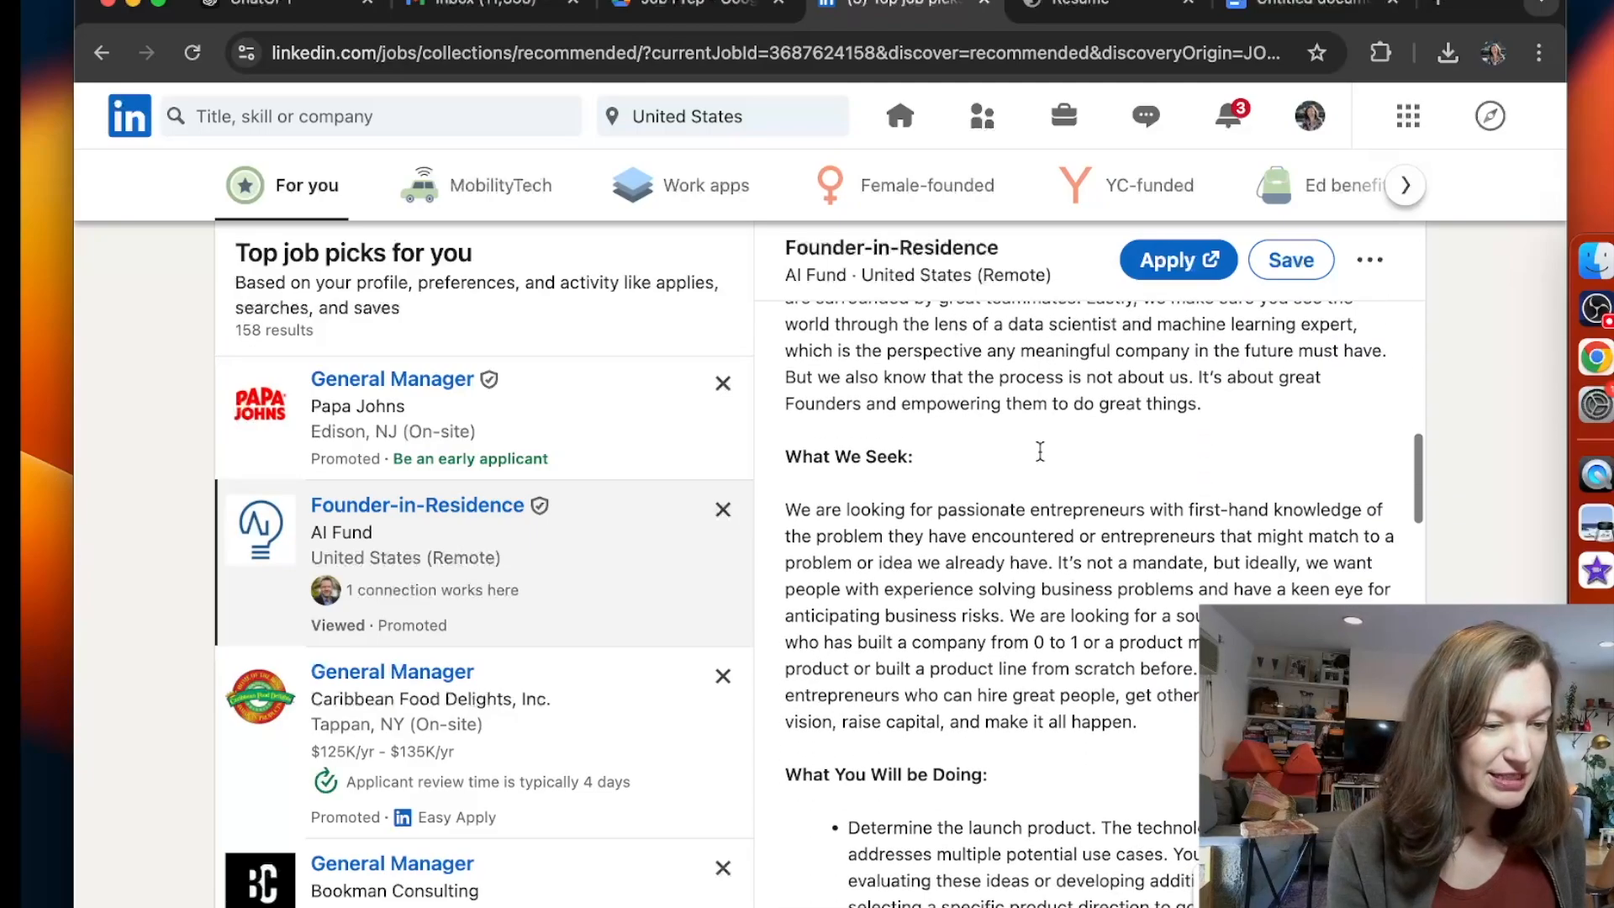
scroll(1041, 452, down, 5)
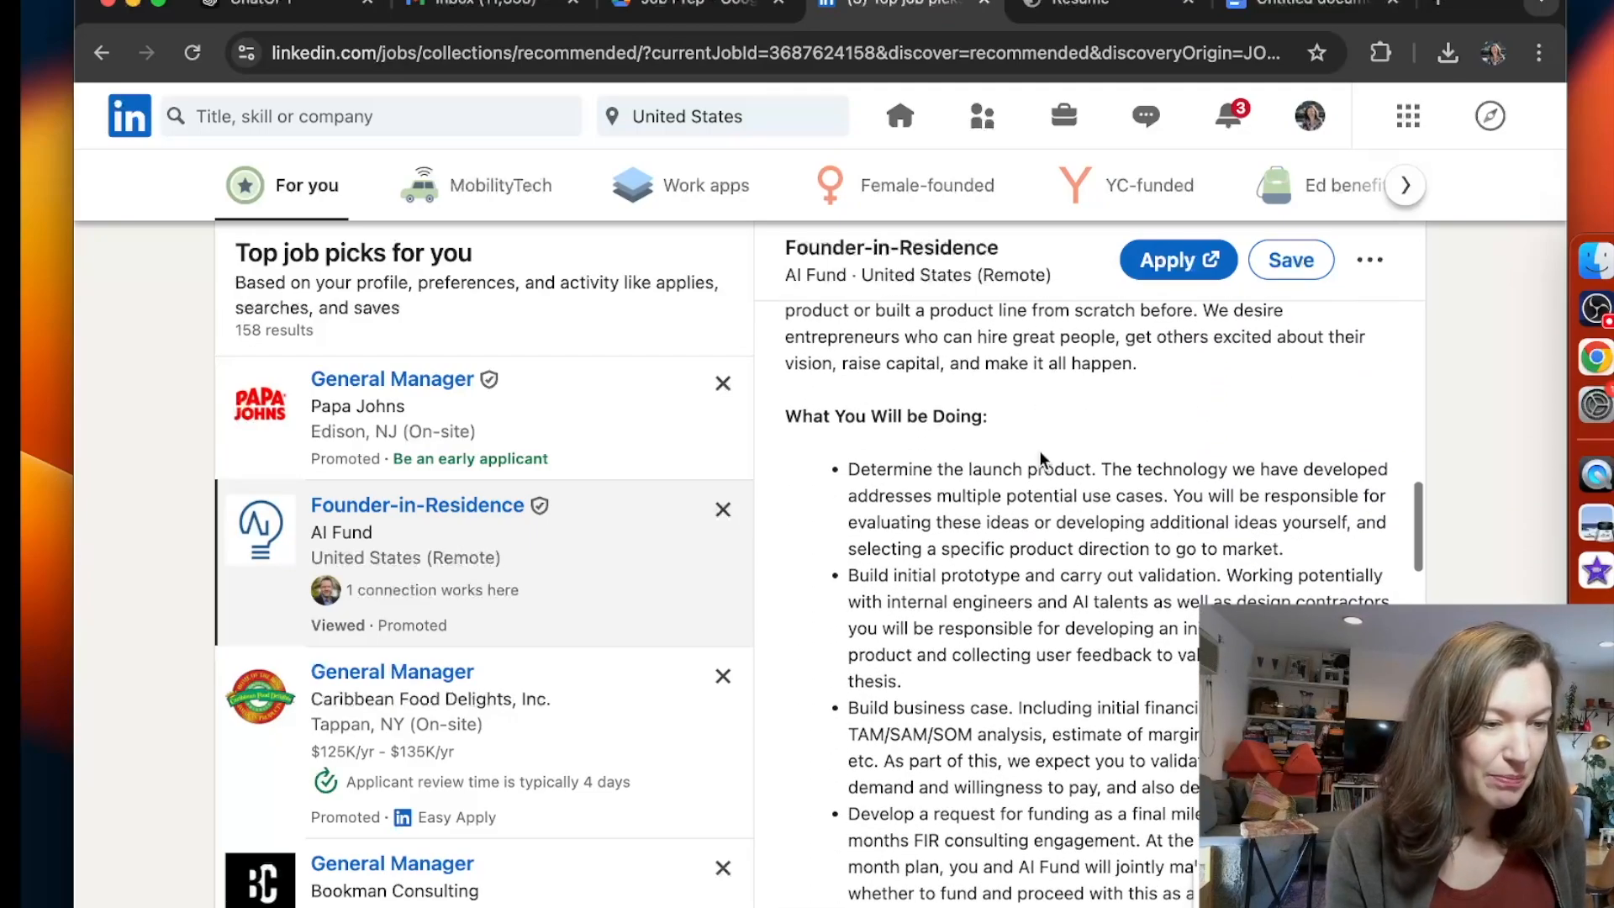
scroll(1002, 485, down, 2)
scroll(1002, 485, down, 2)
scroll(1002, 485, down, 4)
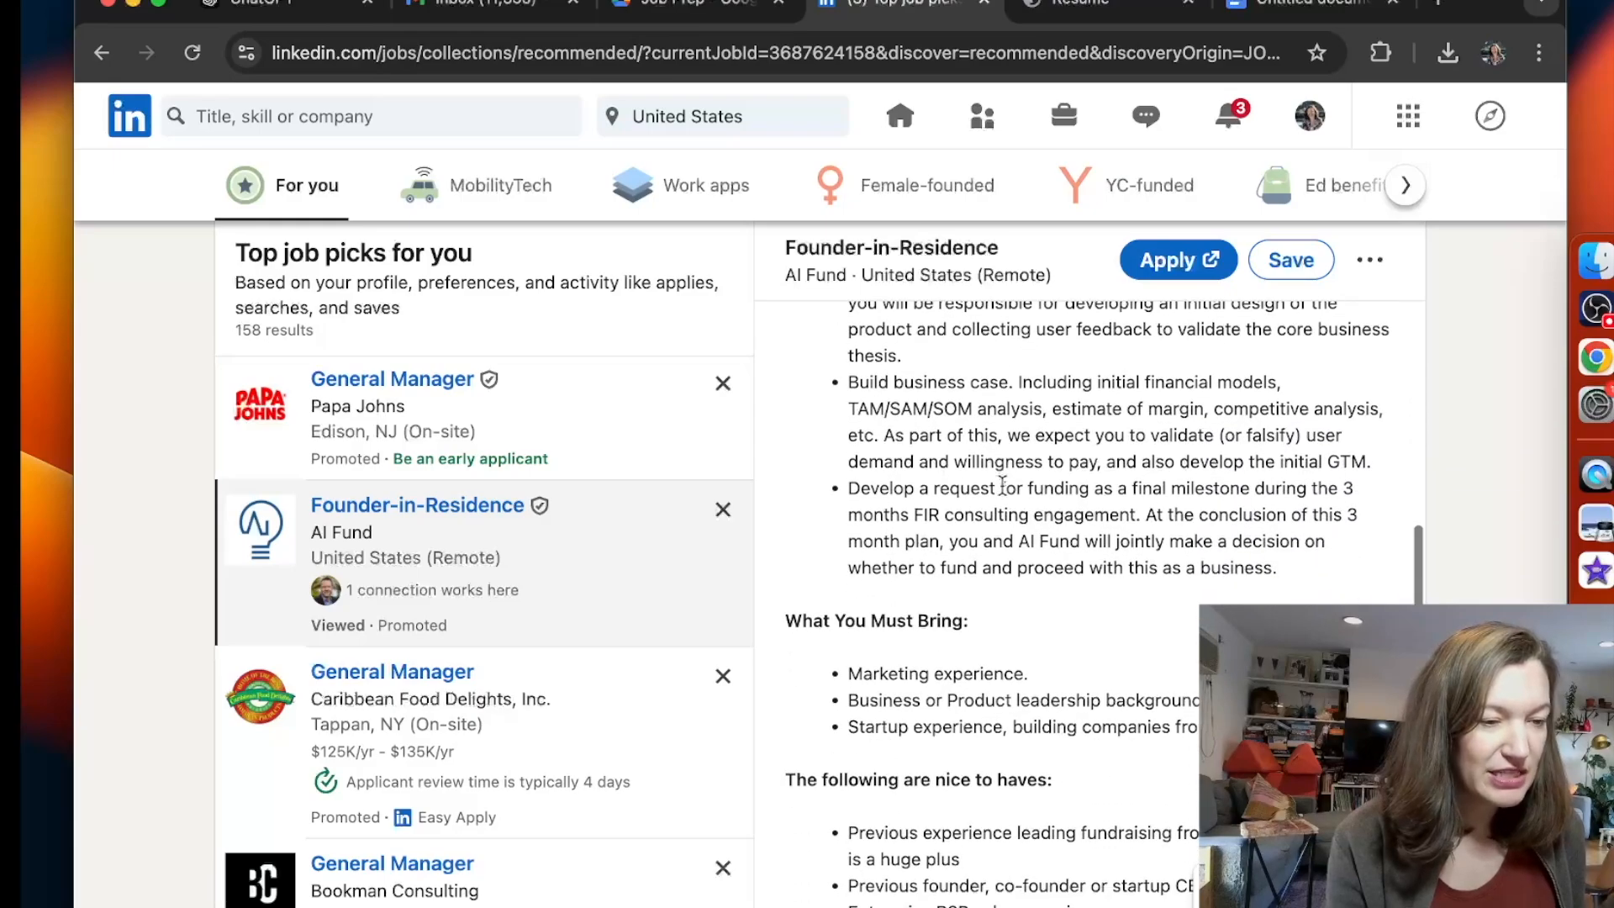
Copy the Founder-in-Residence posting from its job title through the end of the job description.
click(1385, 266)
click(921, 423)
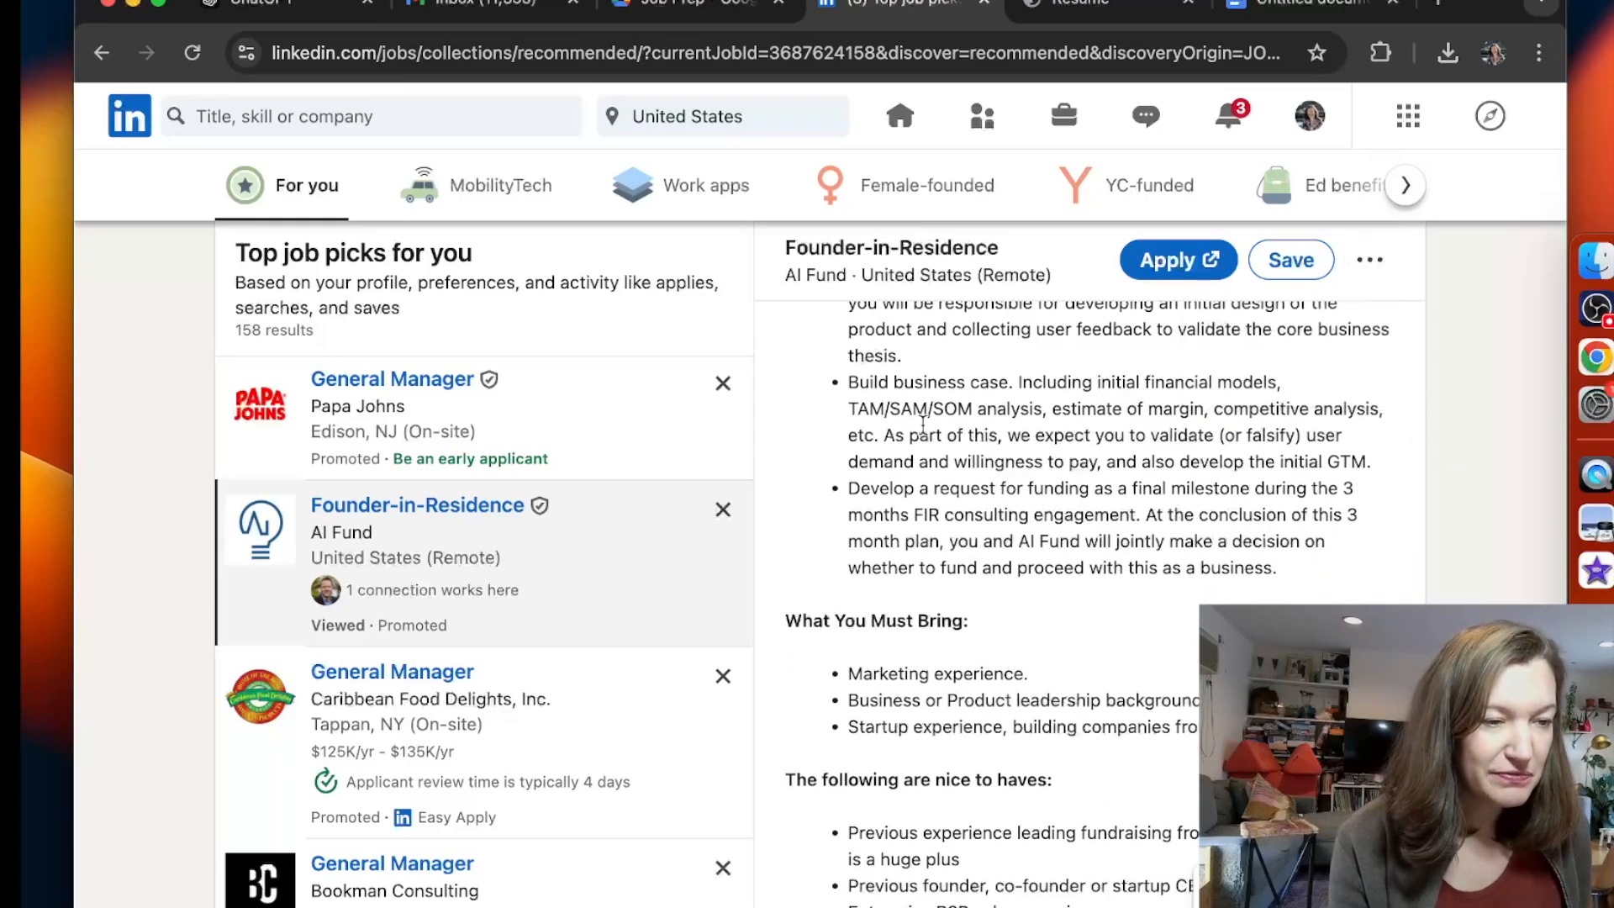
scroll(921, 423, up, 10)
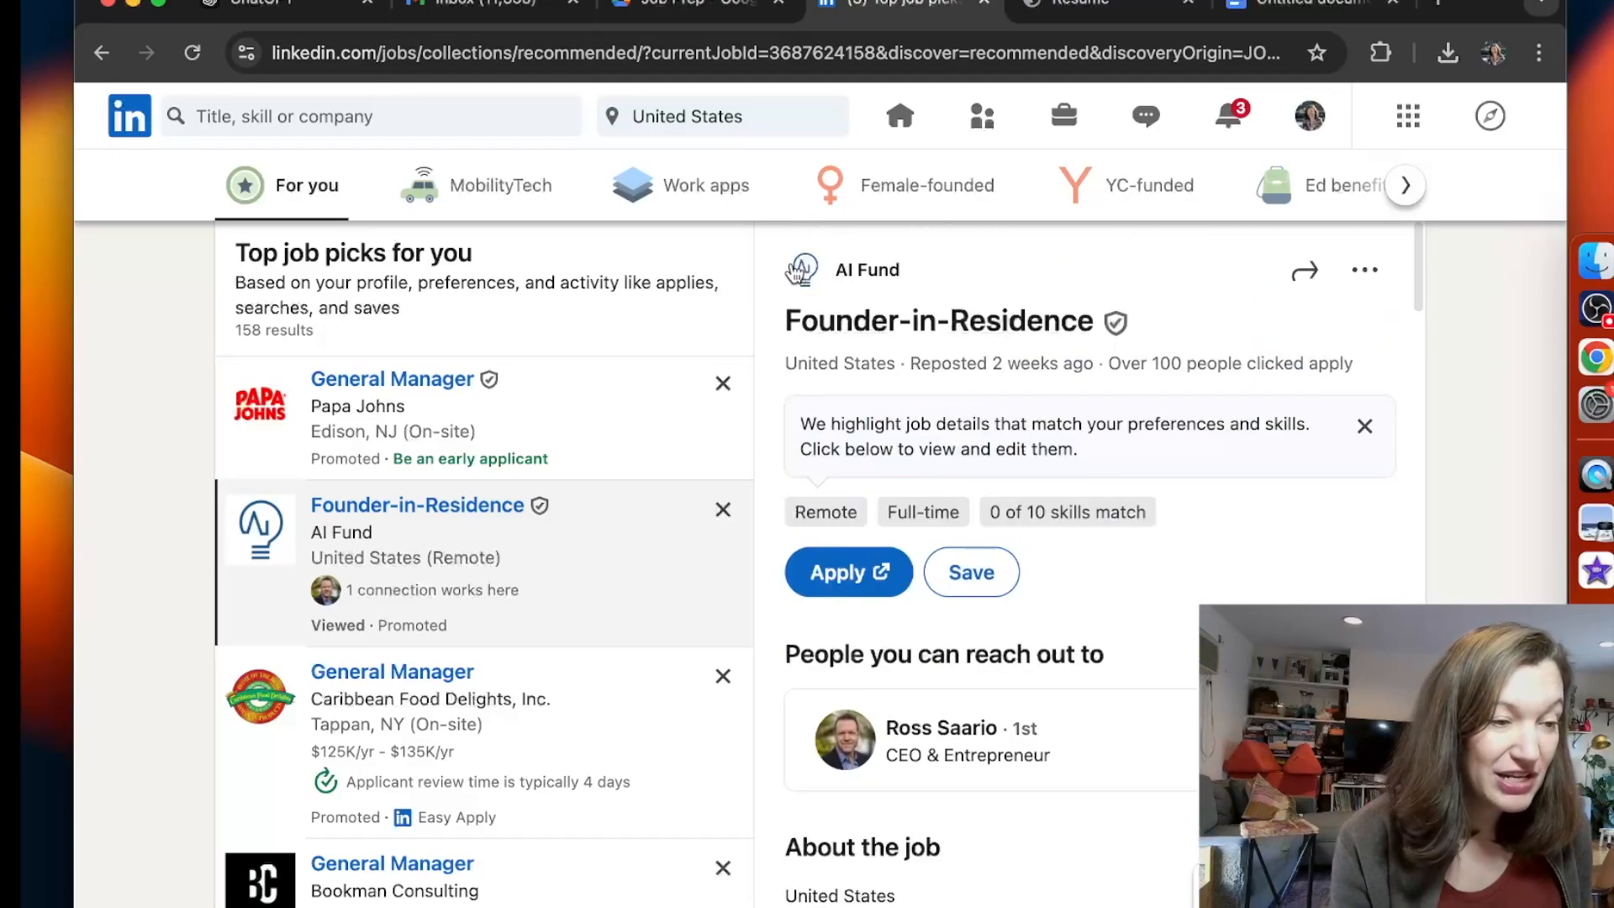
drag(784, 313, 1128, 385)
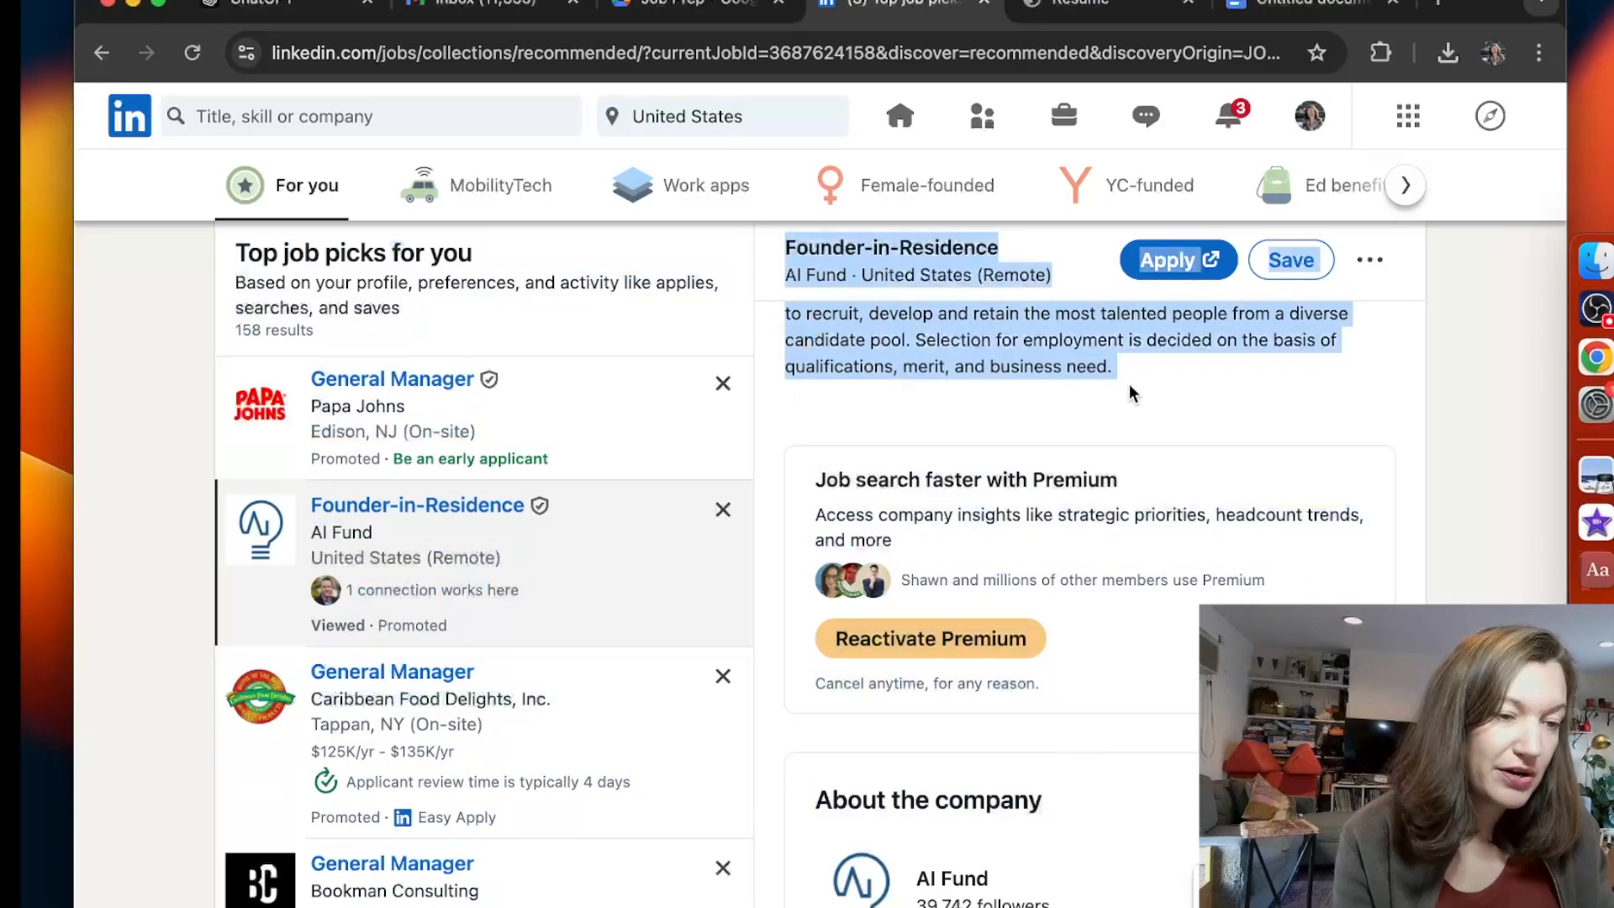
click(1345, 389)
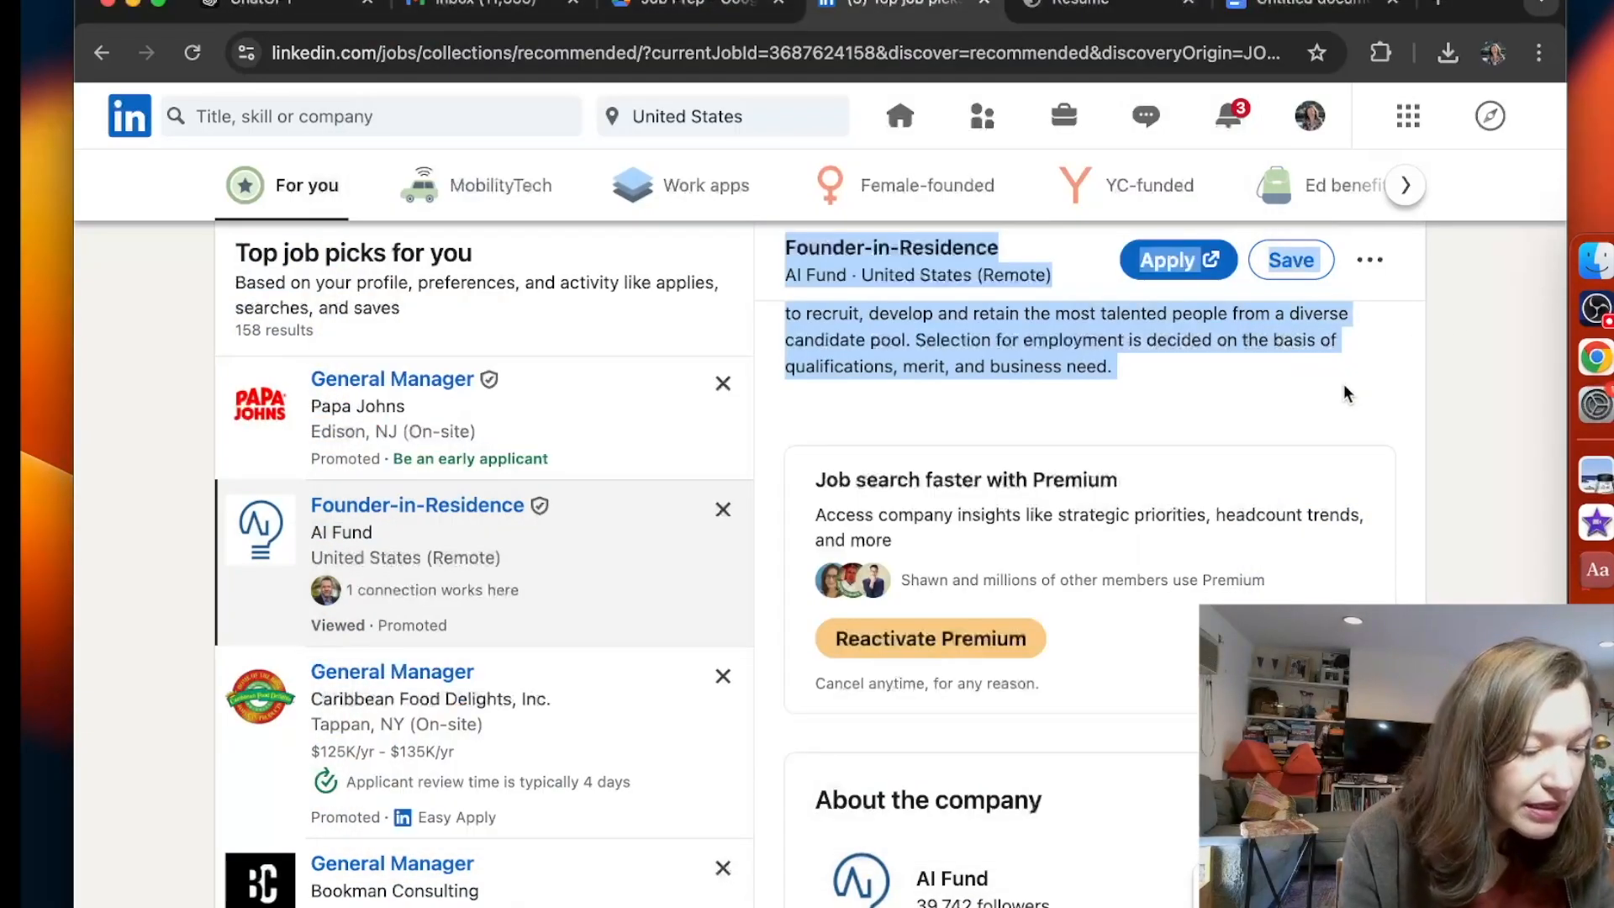
Create a blank Google Doc in the Job Prep folder on Google Drive and paste the copied job posting into it.
click(643, 8)
click(162, 195)
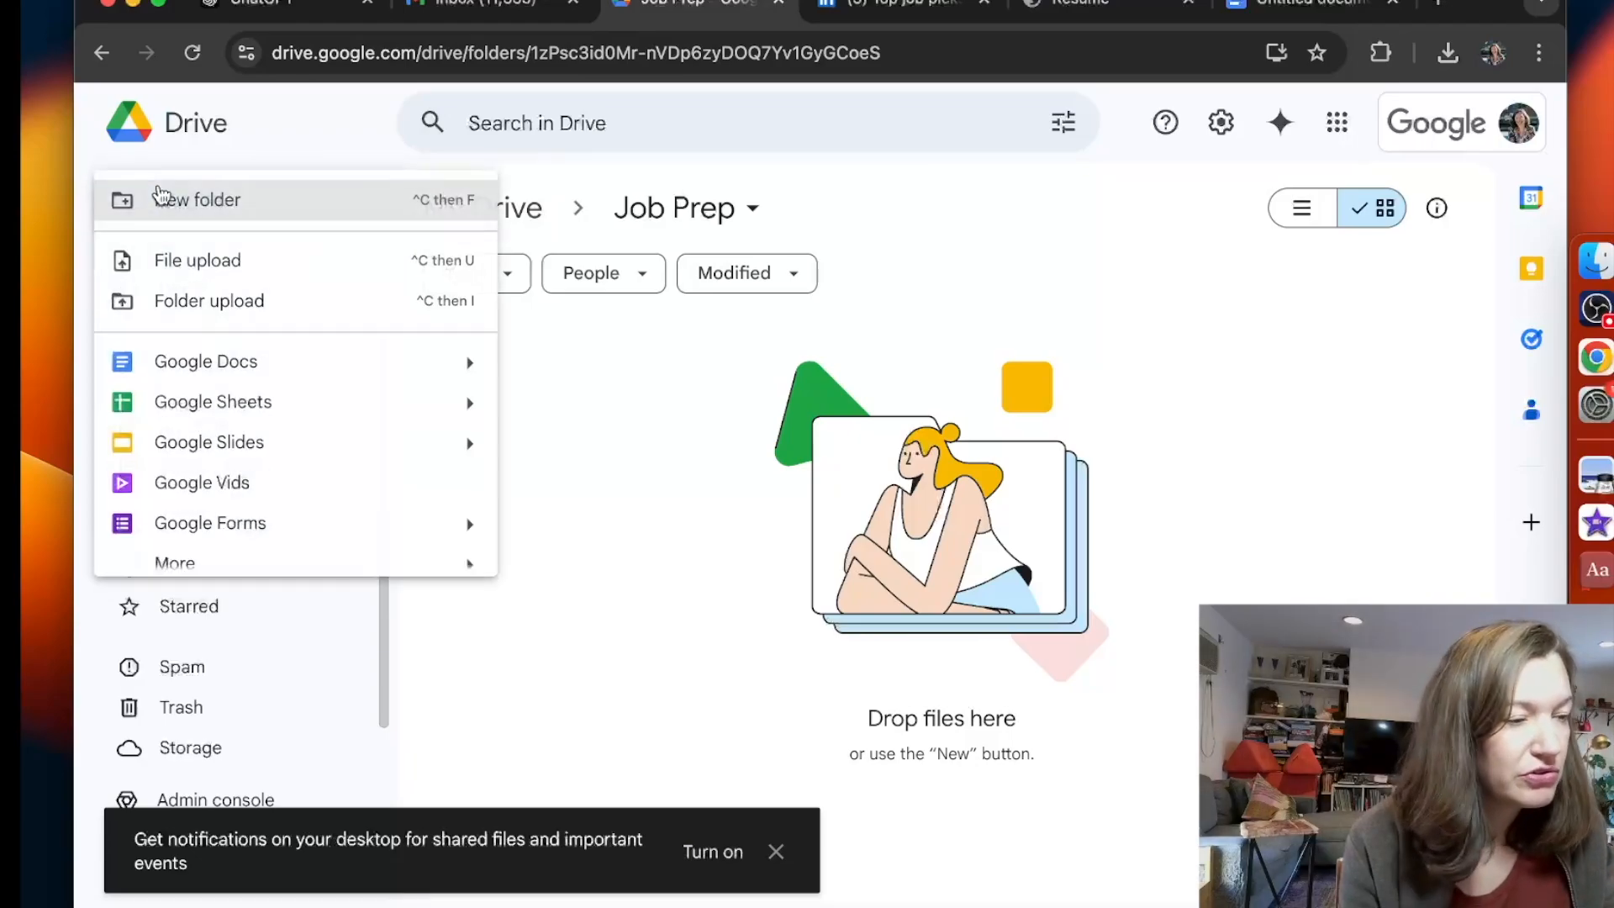
click(206, 359)
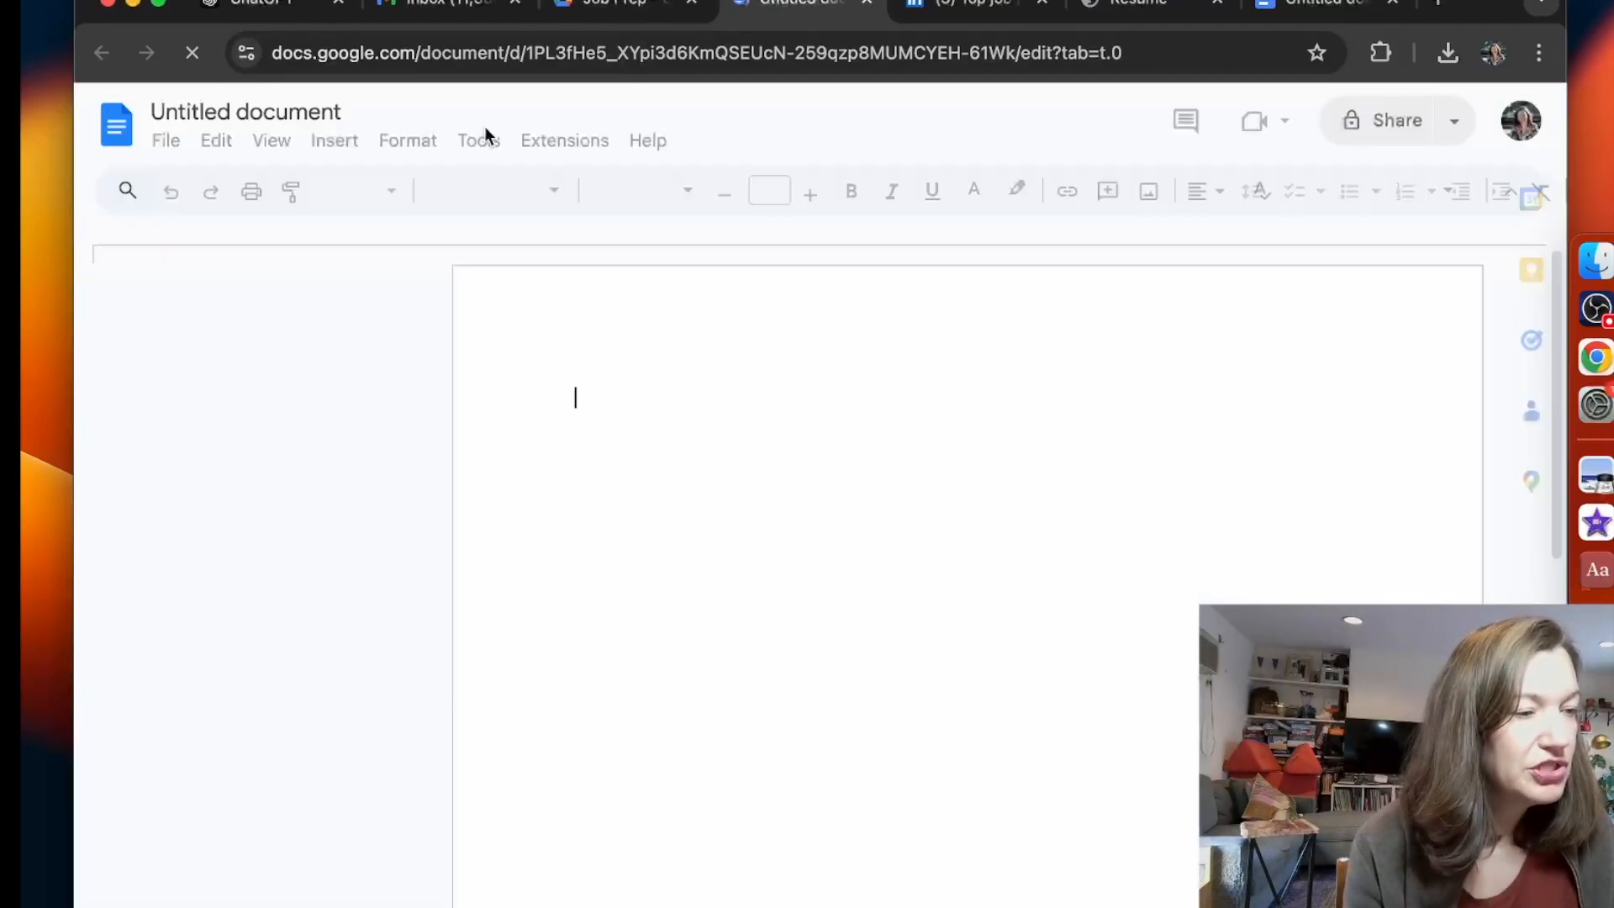
key(super+v)
scroll(563, 392, up, 20)
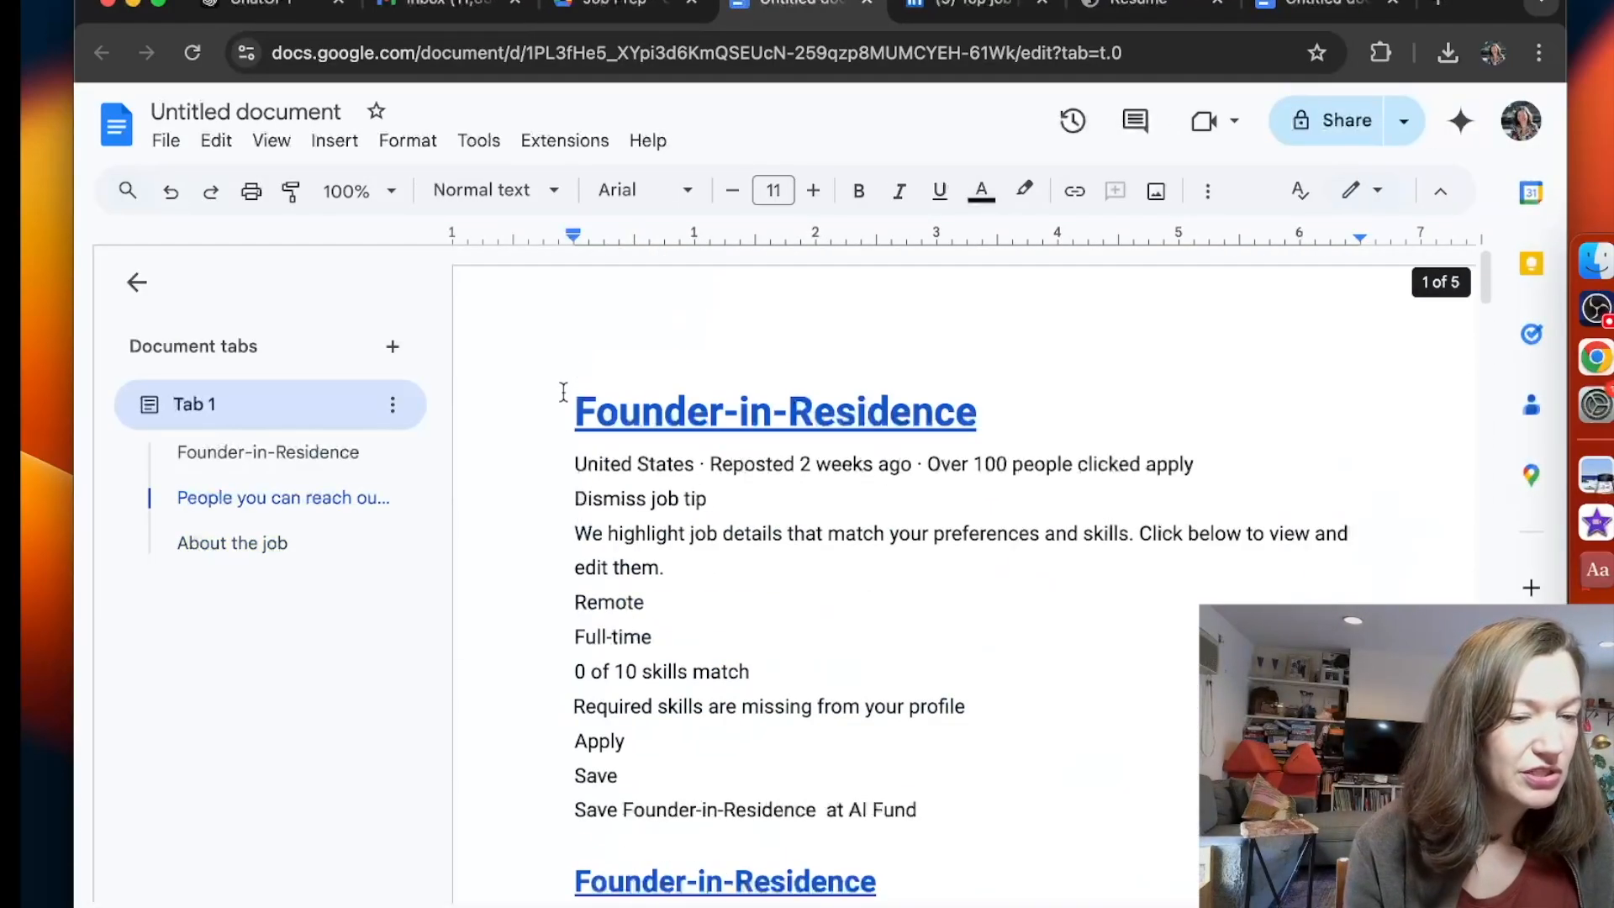
Name the document "Job Description: Founder-in-Residence".
click(270, 109)
key(Left)
text(Jb)
key(BackSpace)
key(BackSpace)
text(ob Description:)
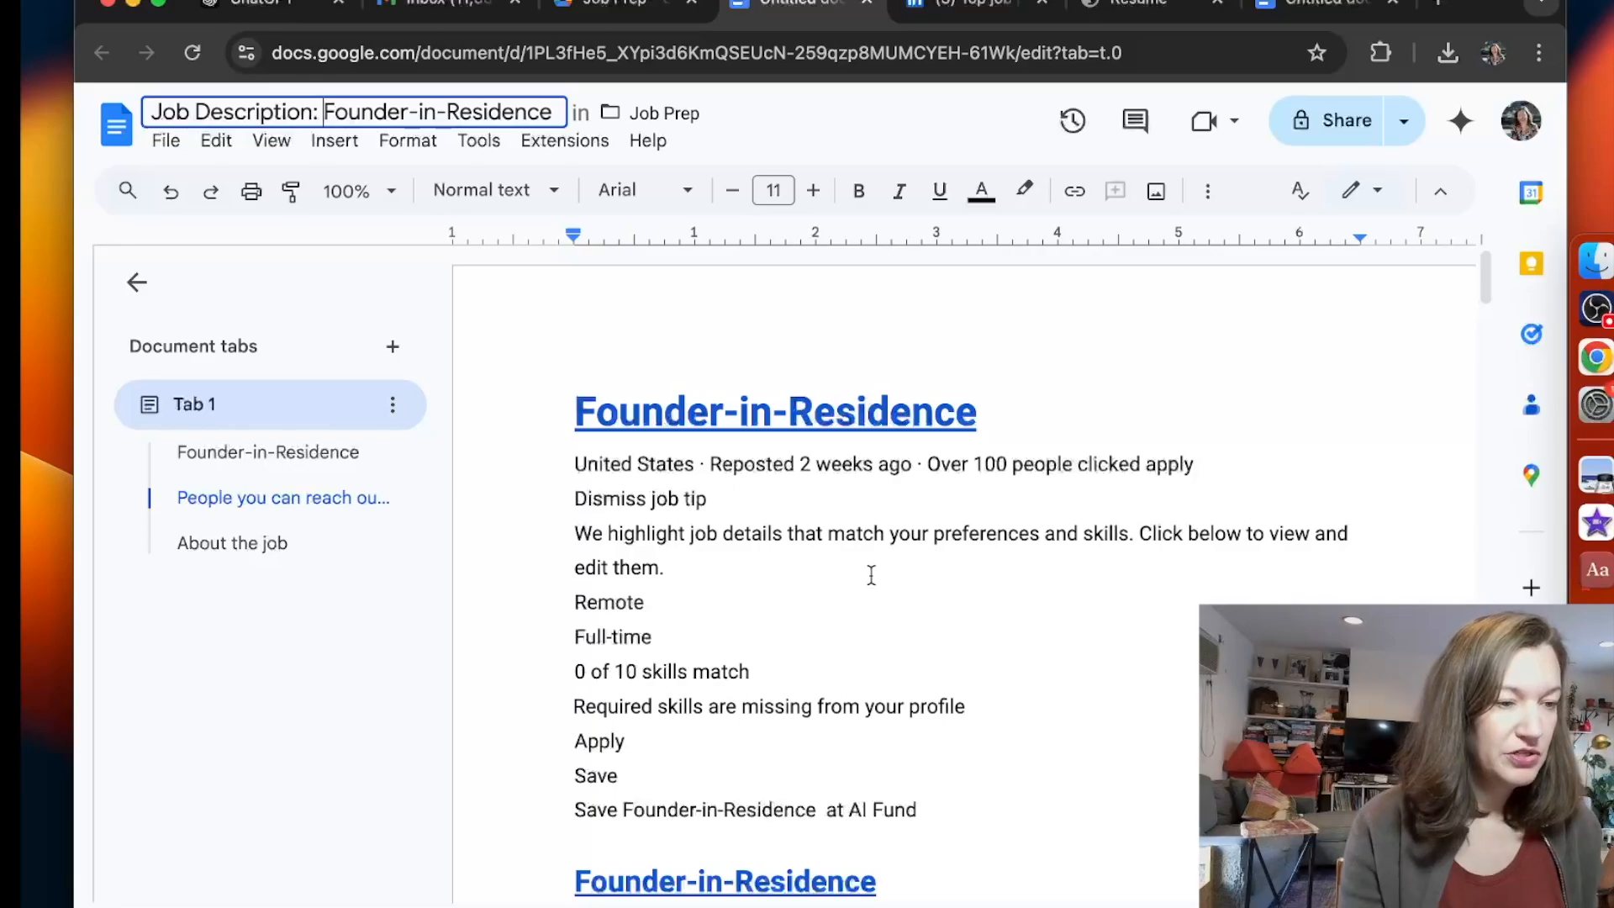
key(Return)
Look through the pasted job description, down to the responsibilities and requirements and back to the title.
scroll(870, 575, down, 10)
scroll(870, 576, down, 8)
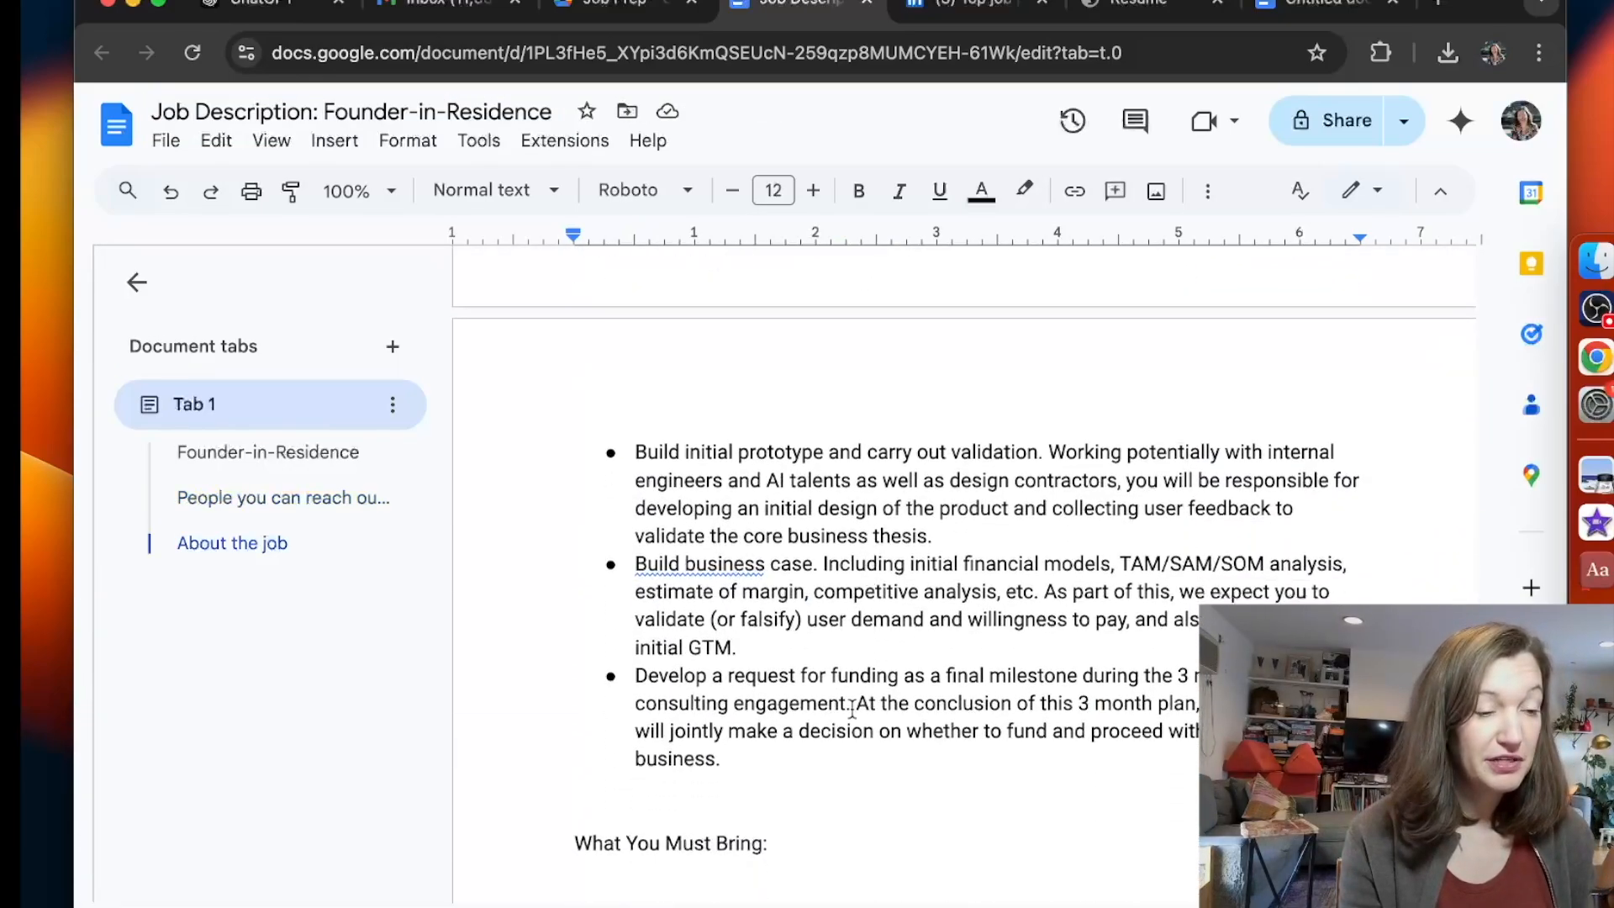
right_click(869, 574)
click(643, 852)
scroll(706, 554, up, 15)
scroll(706, 554, up, 8)
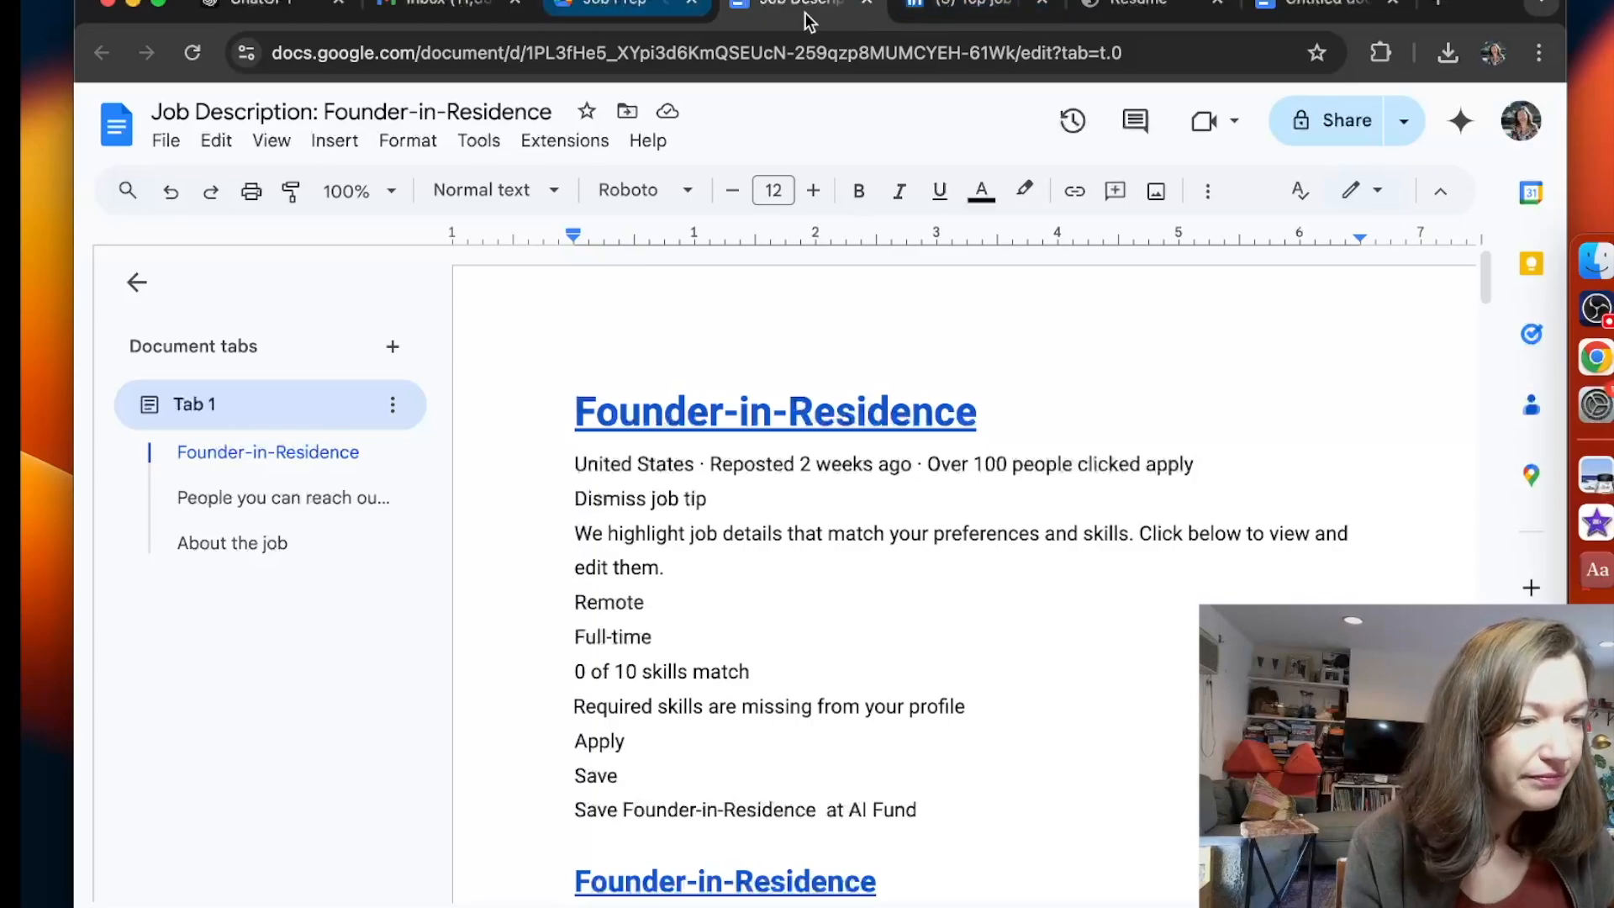
Switch to ChatGPT and write the message "i'm going to apply for a job as a founder in residence and need help preparing my resume.".
click(280, 6)
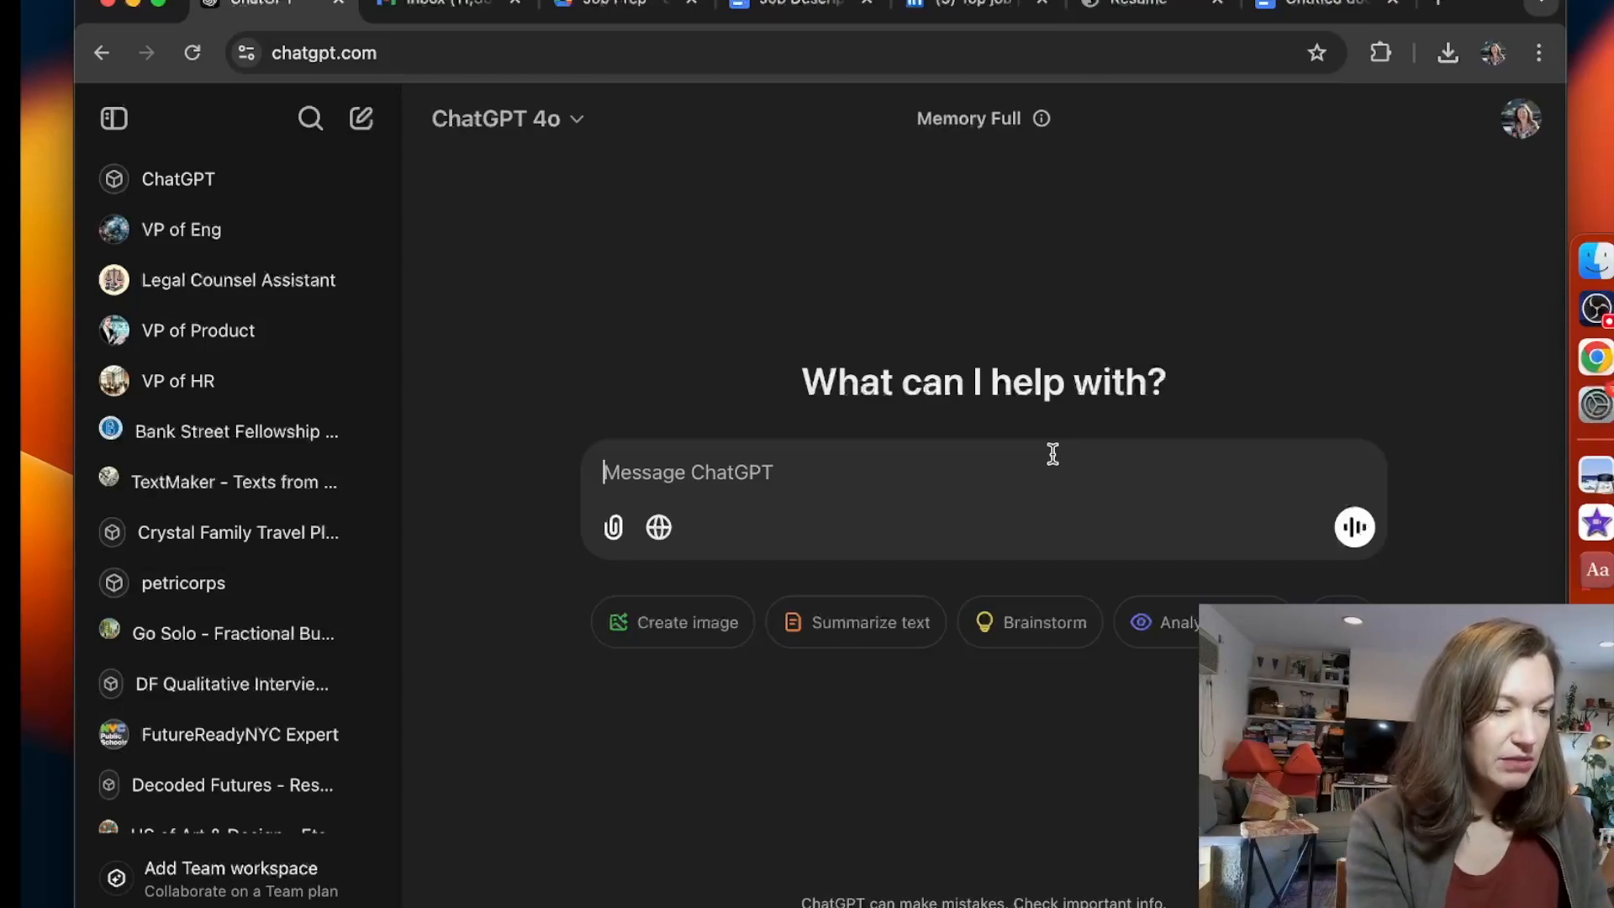
text(i'm going to apply for a job as a)
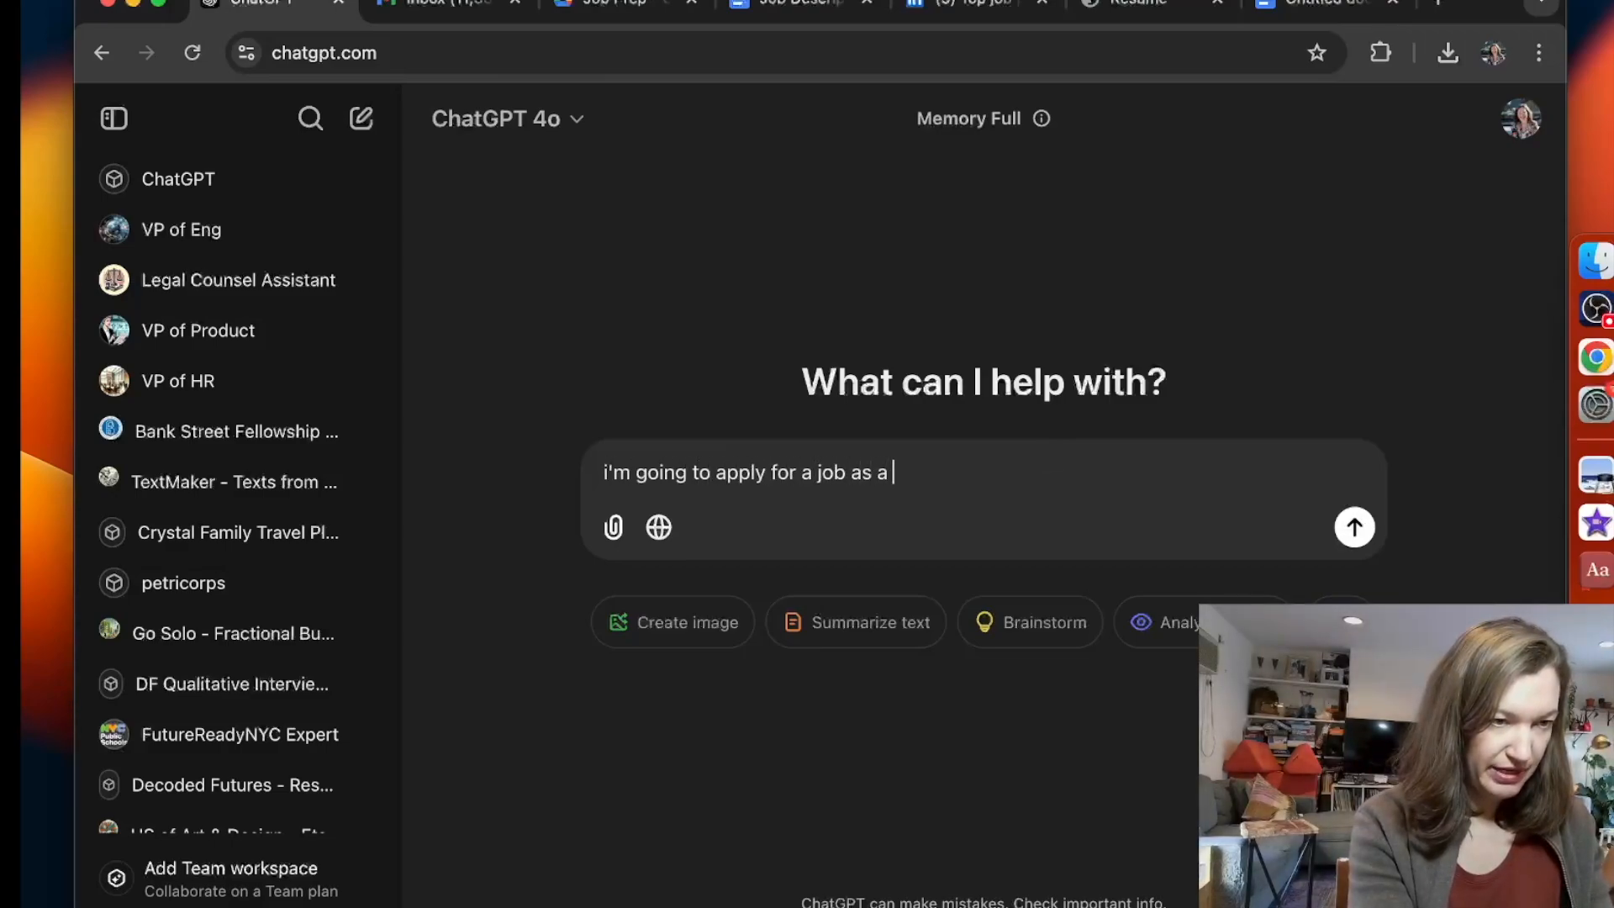
text(side)
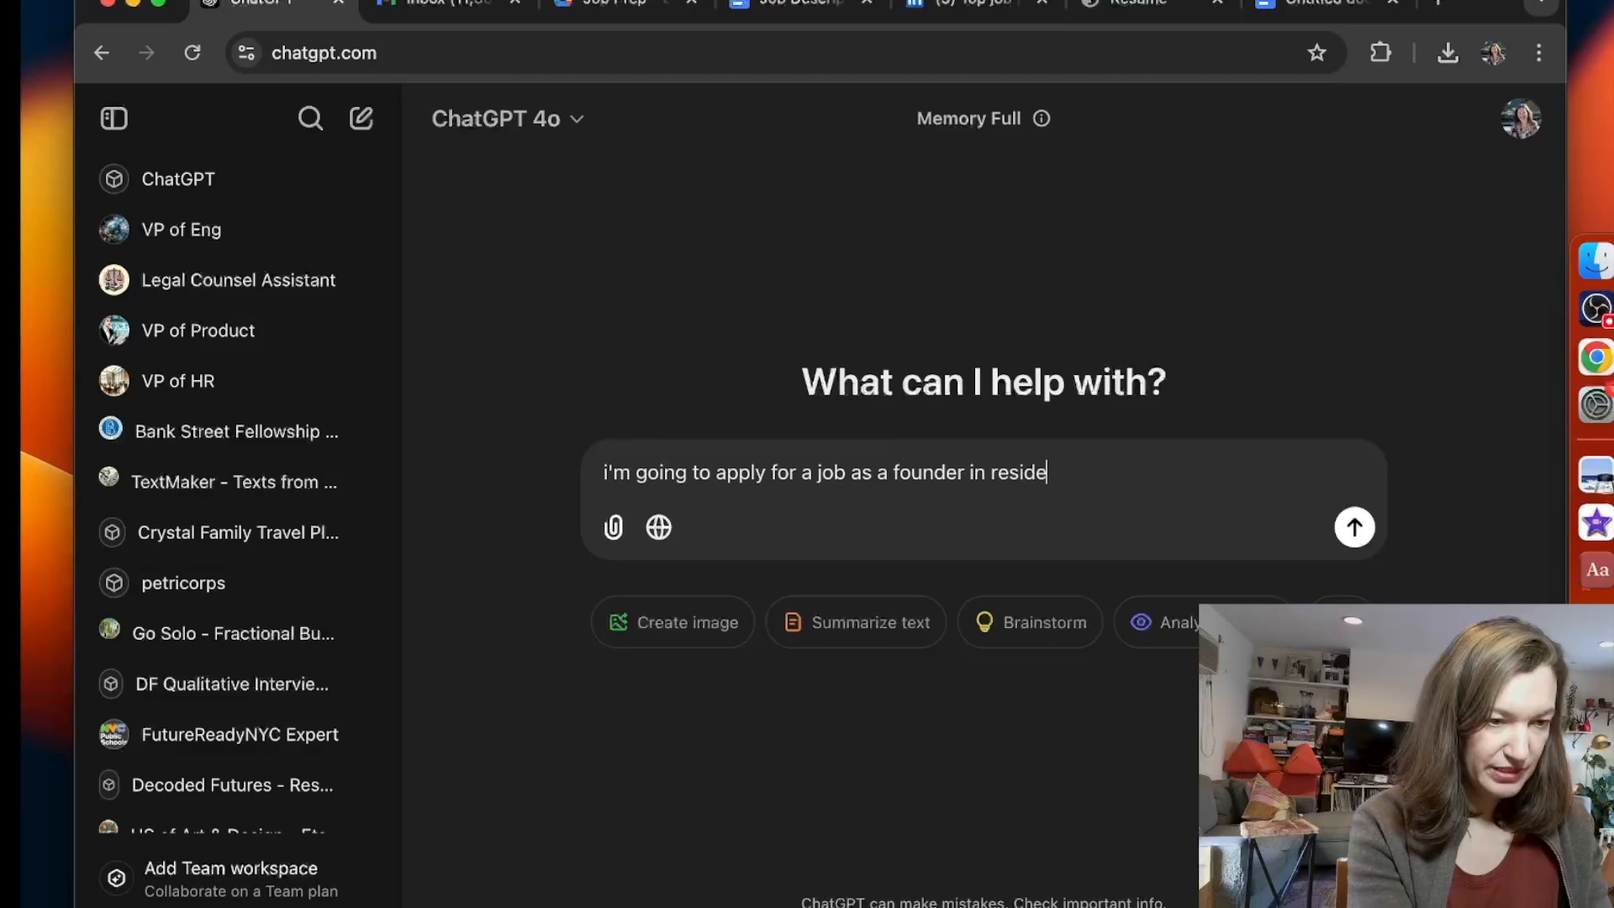
text(nce, and need help preparing my resume.)
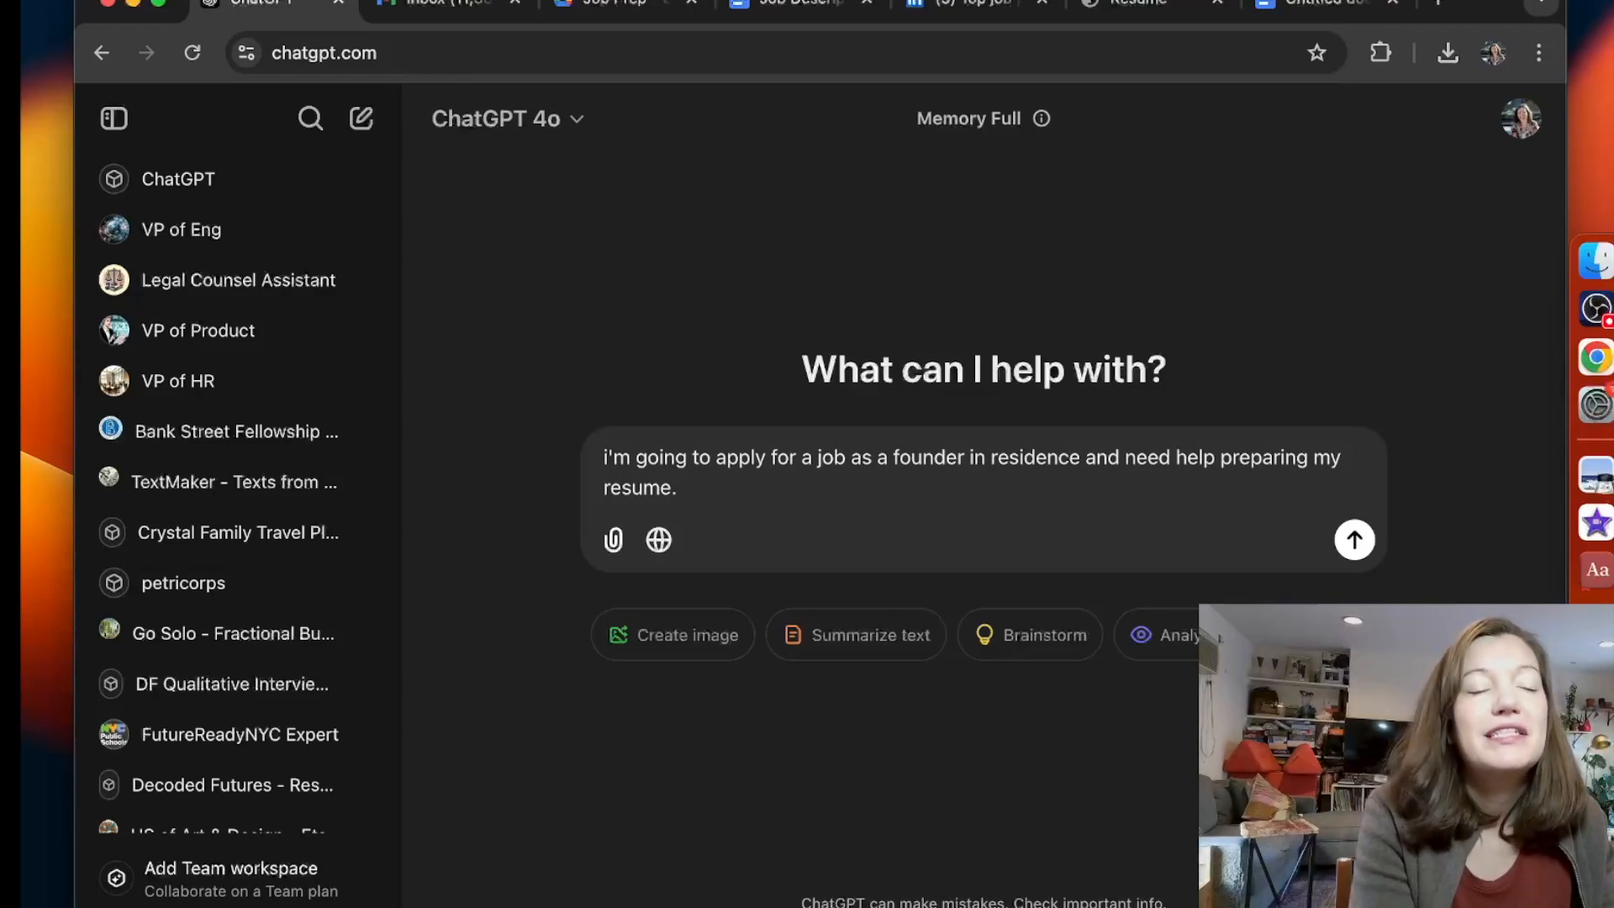
Copy the full text of the job description document and place the ChatGPT tab beside the document's tab.
click(803, 4)
key(super+a)
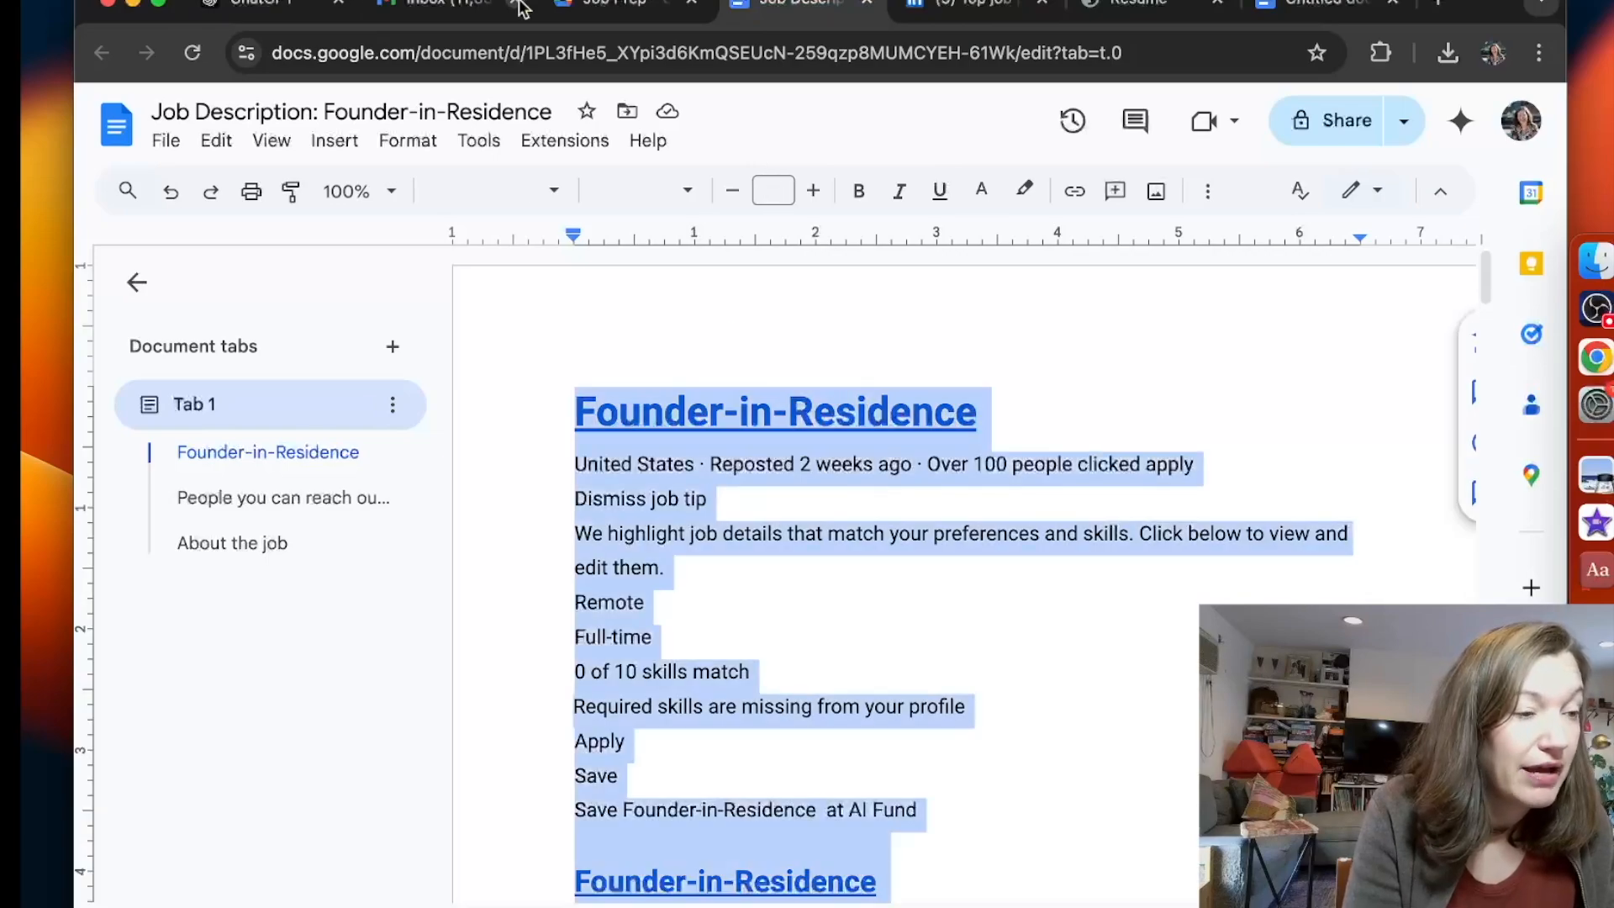
drag(278, 9, 626, 9)
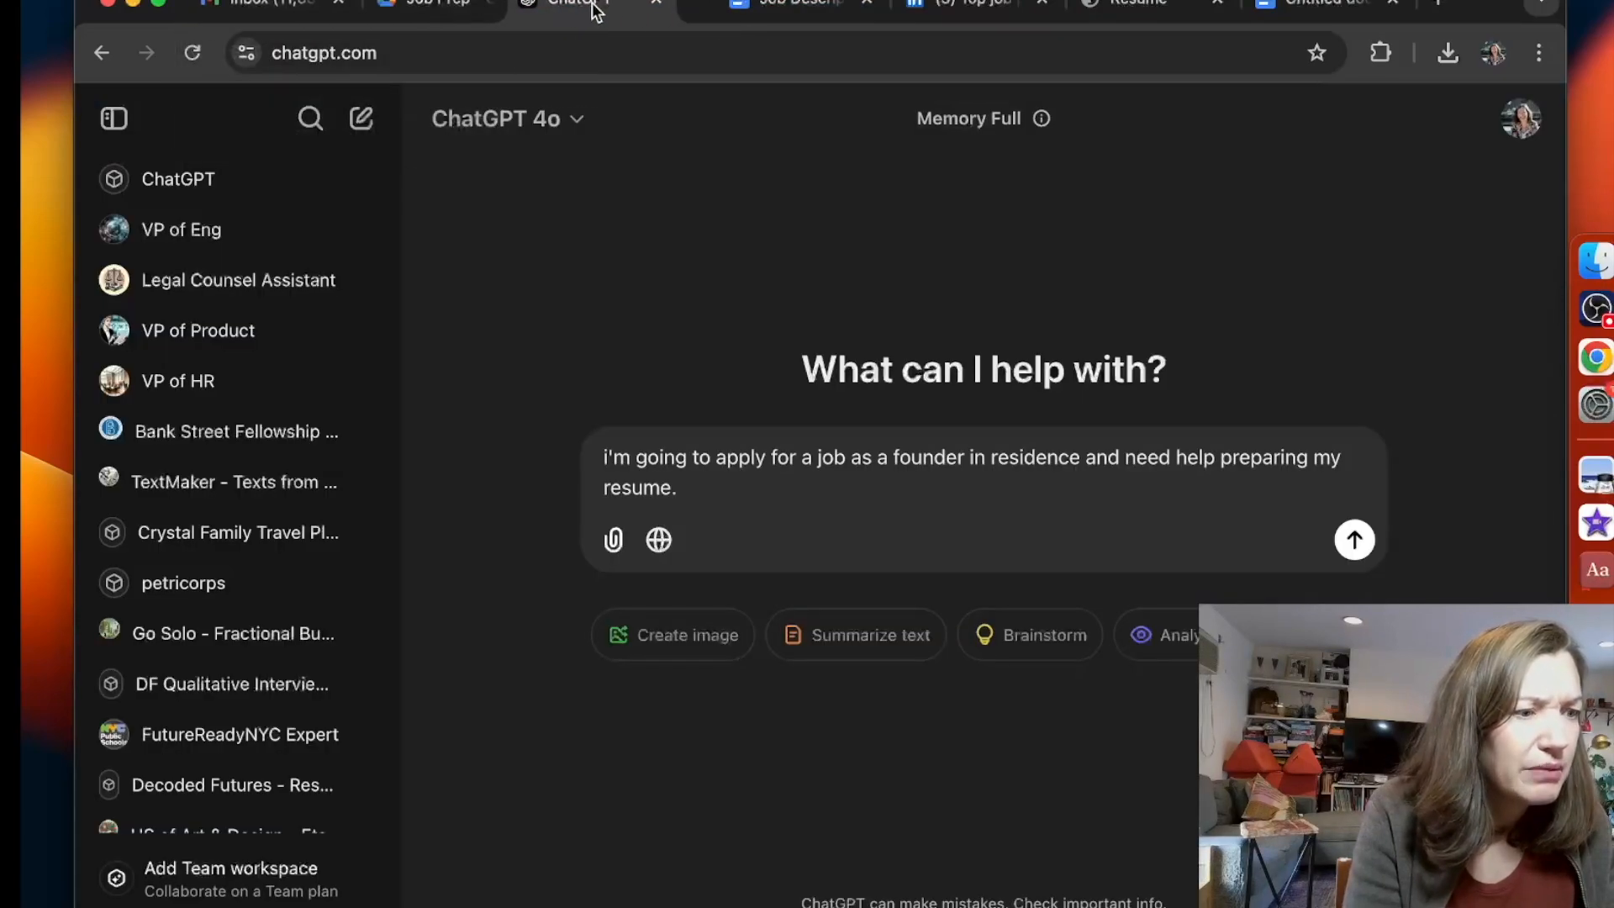
Add "what are the most important skills to highlight based on this role?" to the message and paste the job description below it.
text(st impo)
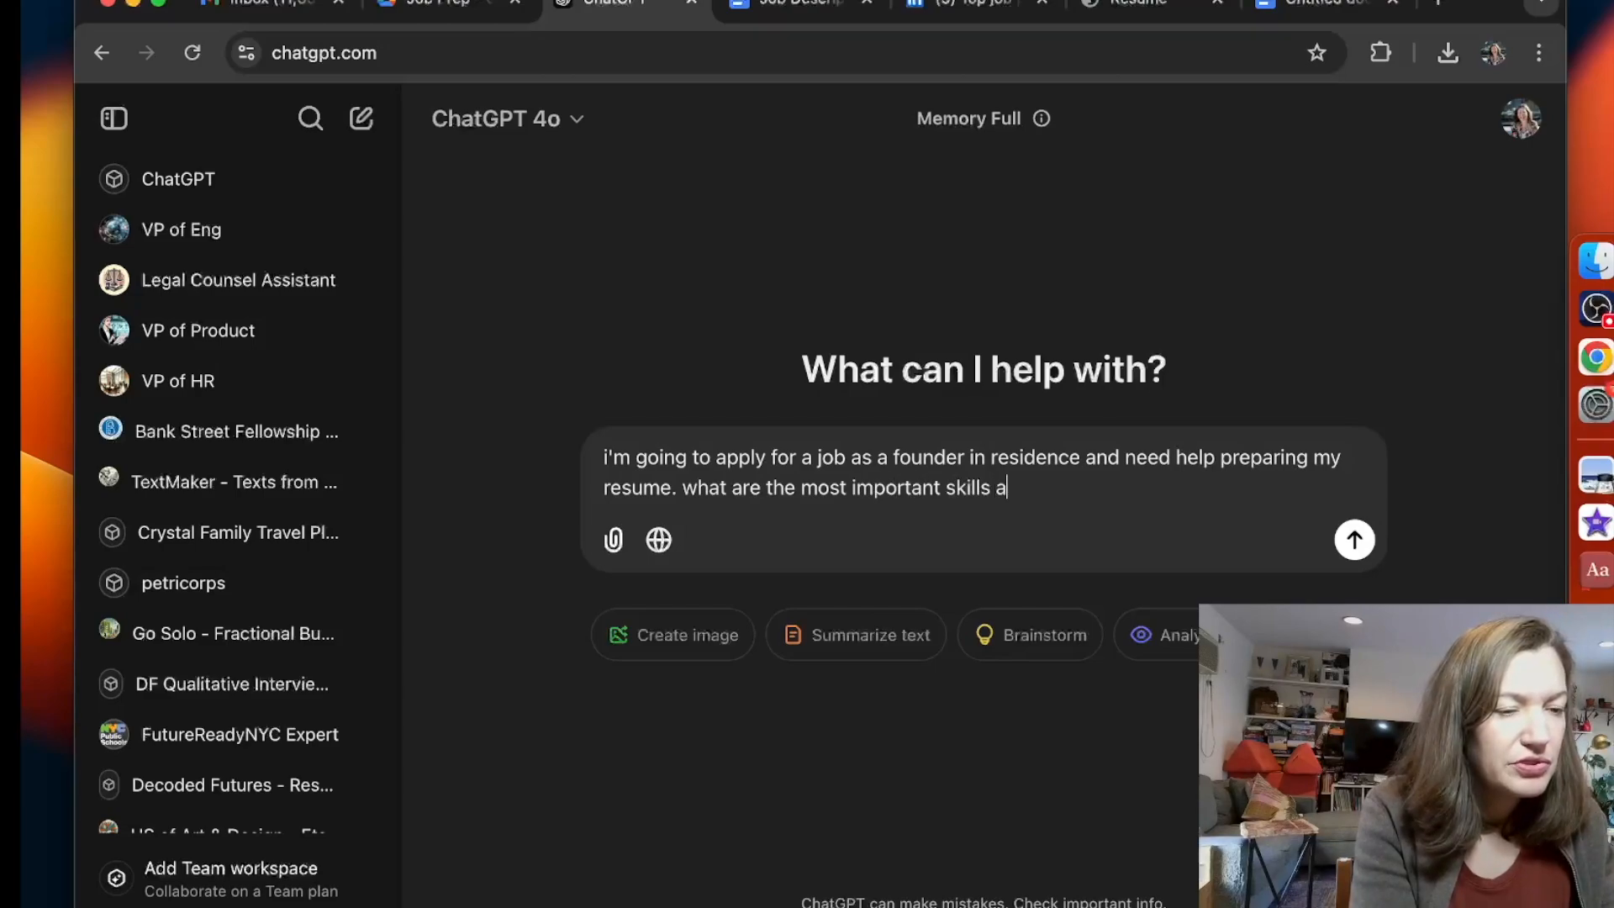
text(rtant skills to highlight based on this role)
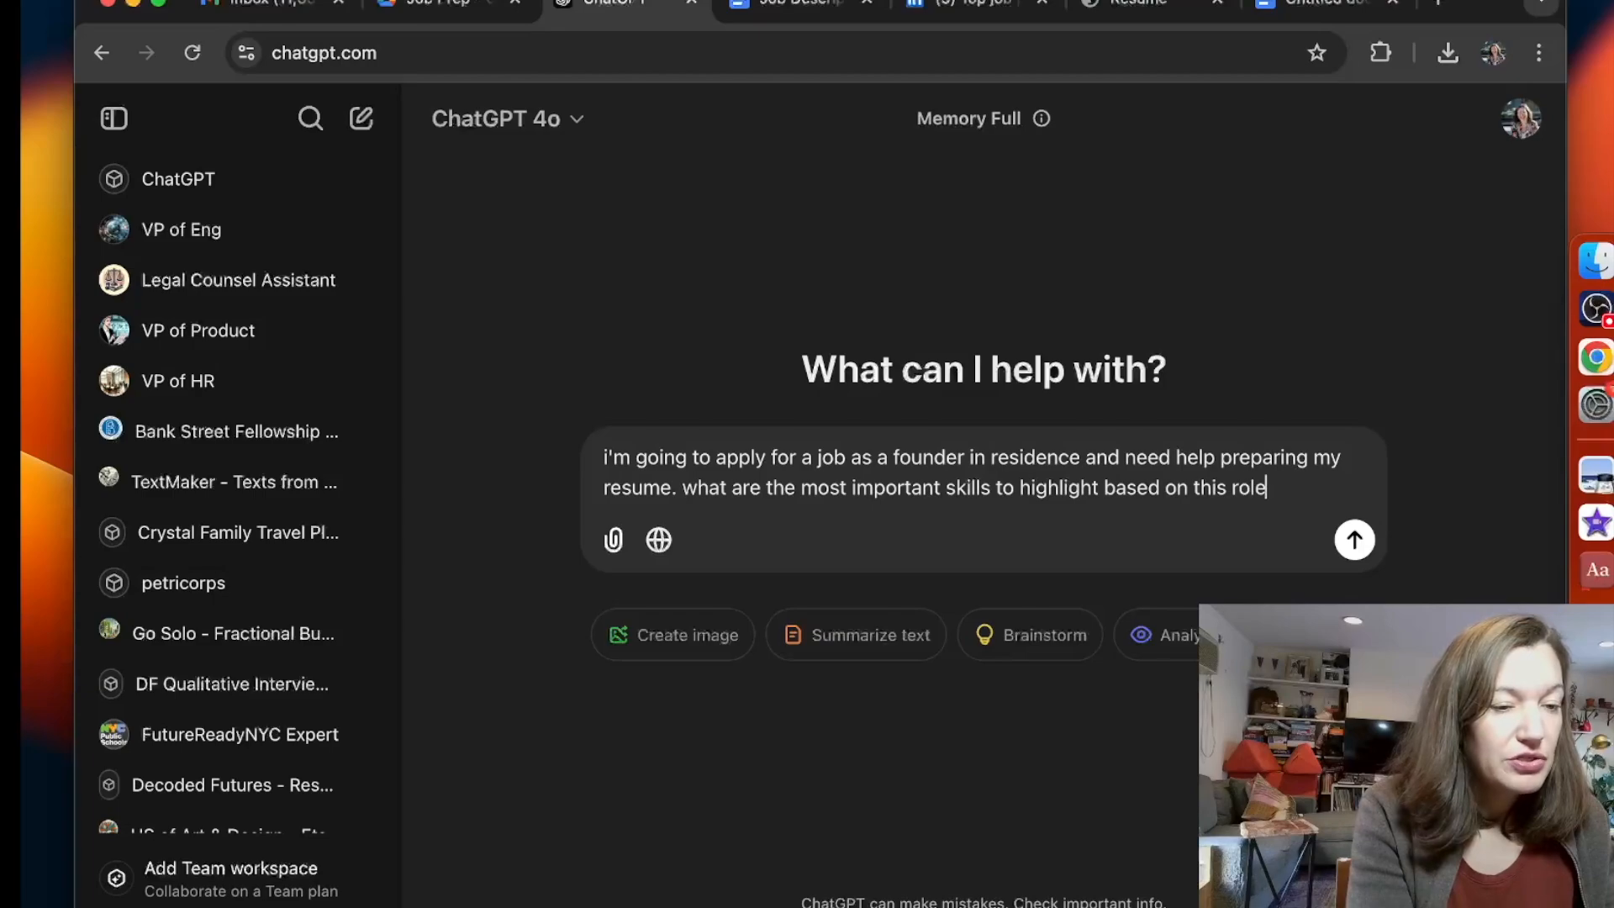
text(?)
key(shift+Return)
key(super+v)
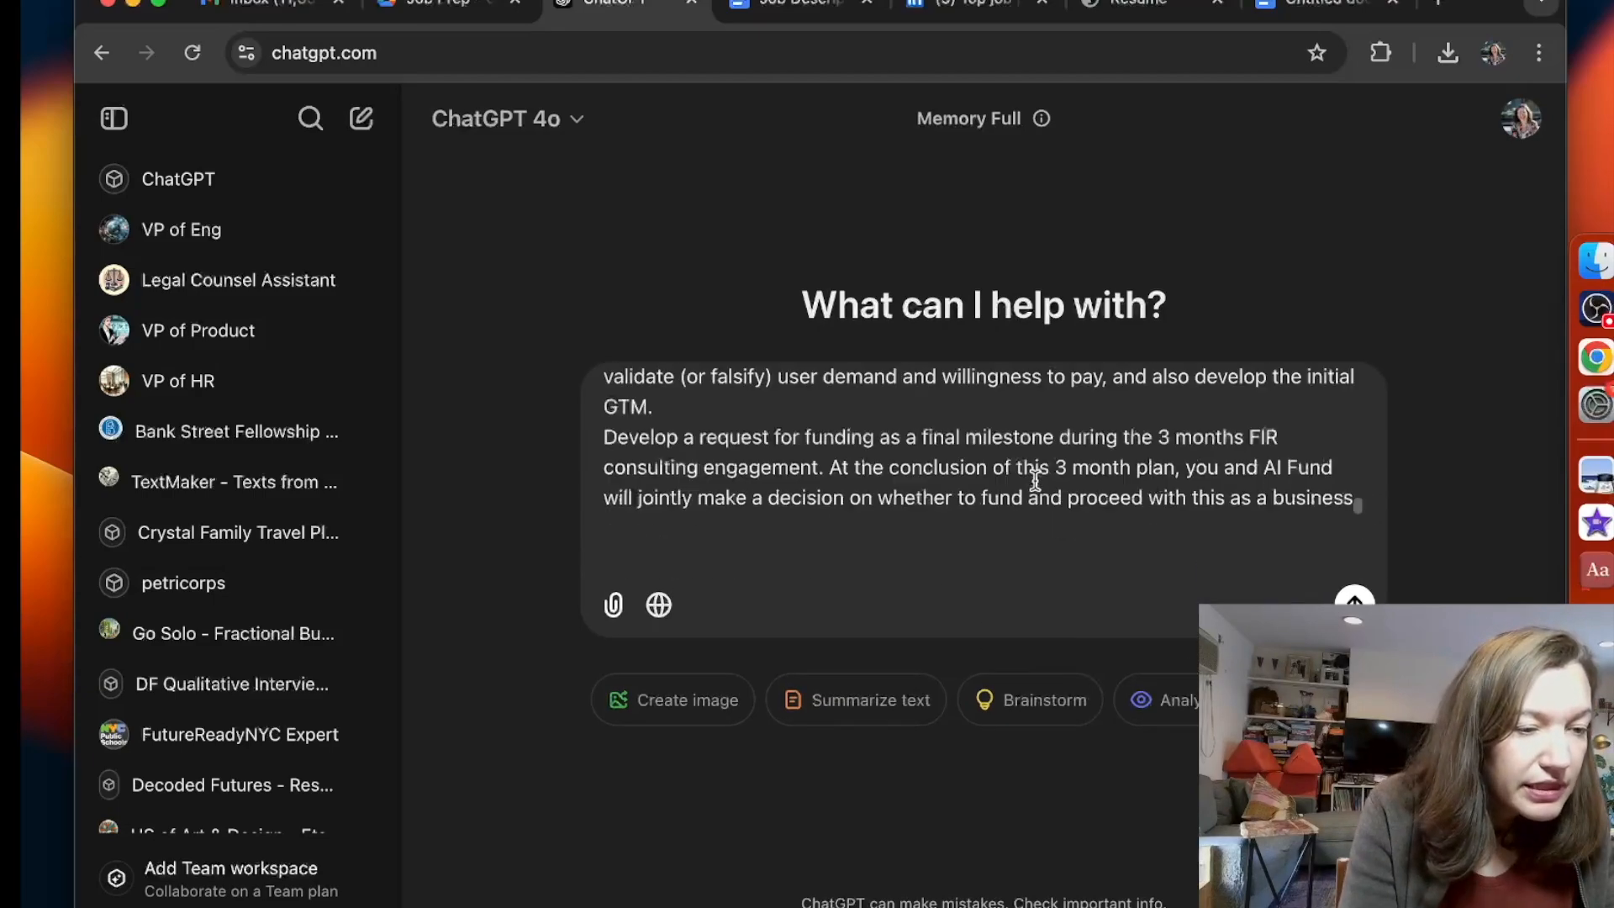
Insert "and competencies" after "skills" in the question and send the message.
scroll(1035, 480, up, 10)
click(990, 420)
text(and competen)
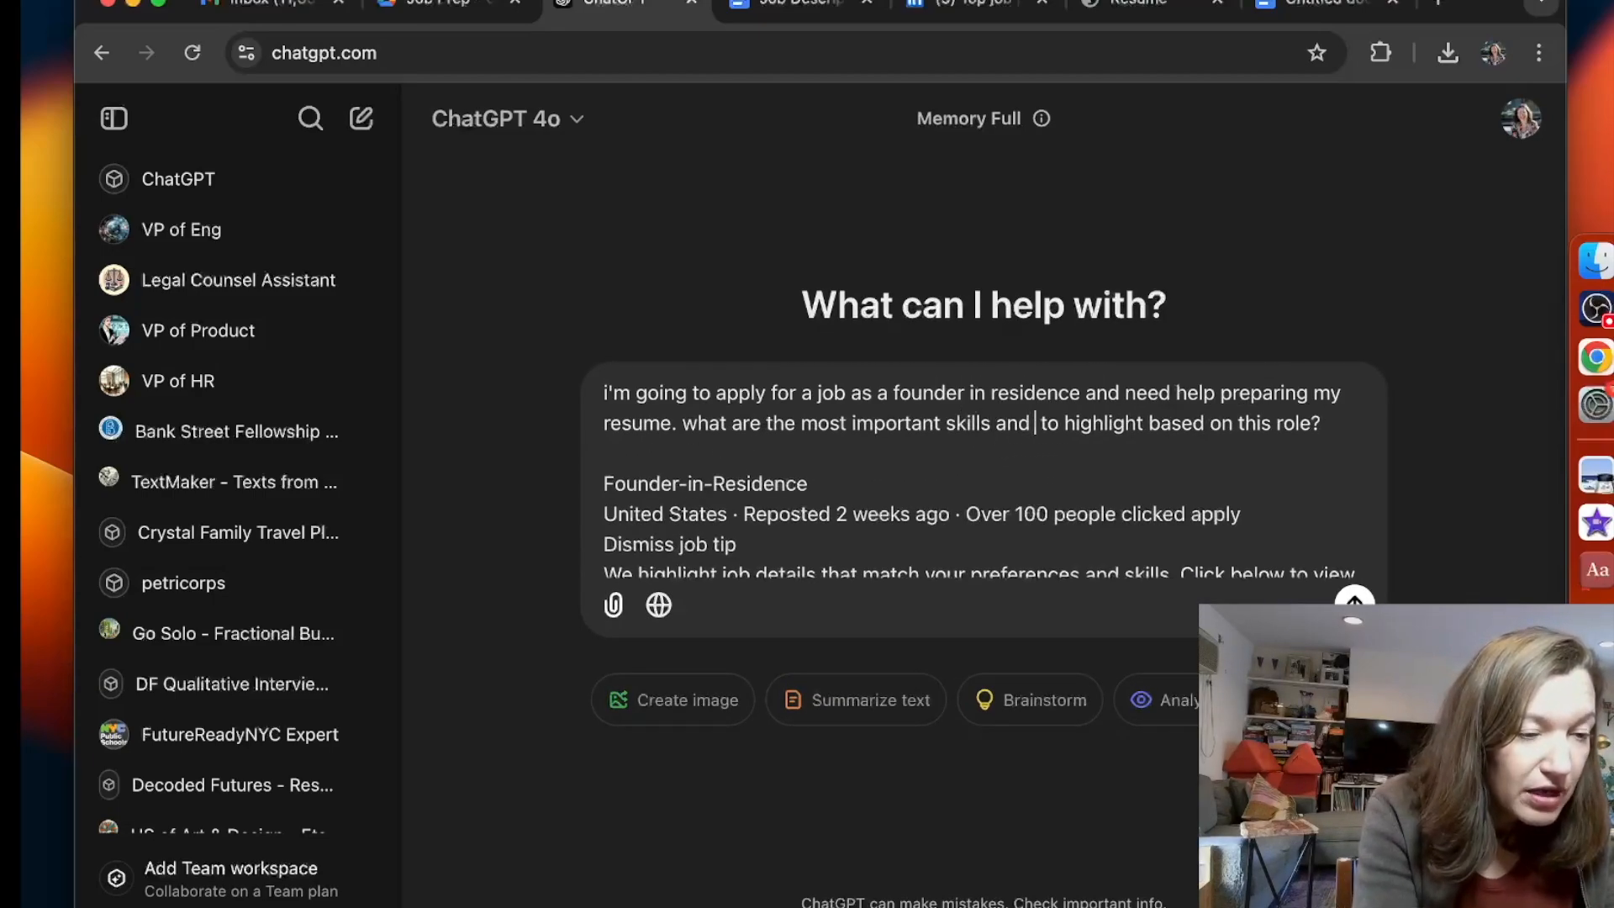
text(cies)
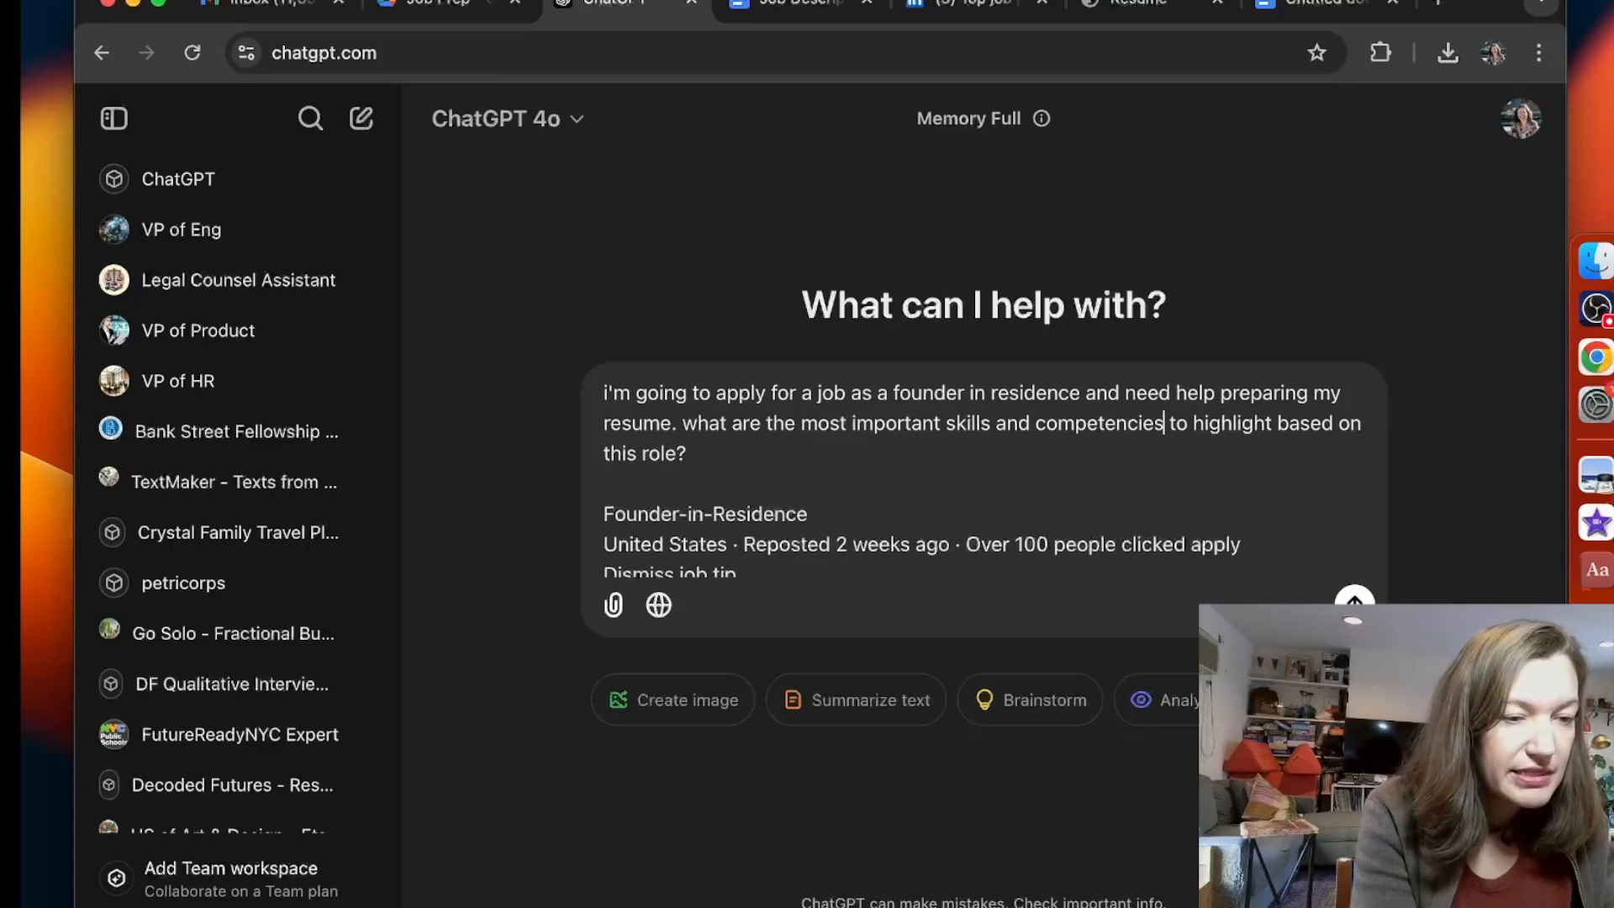
key(Return)
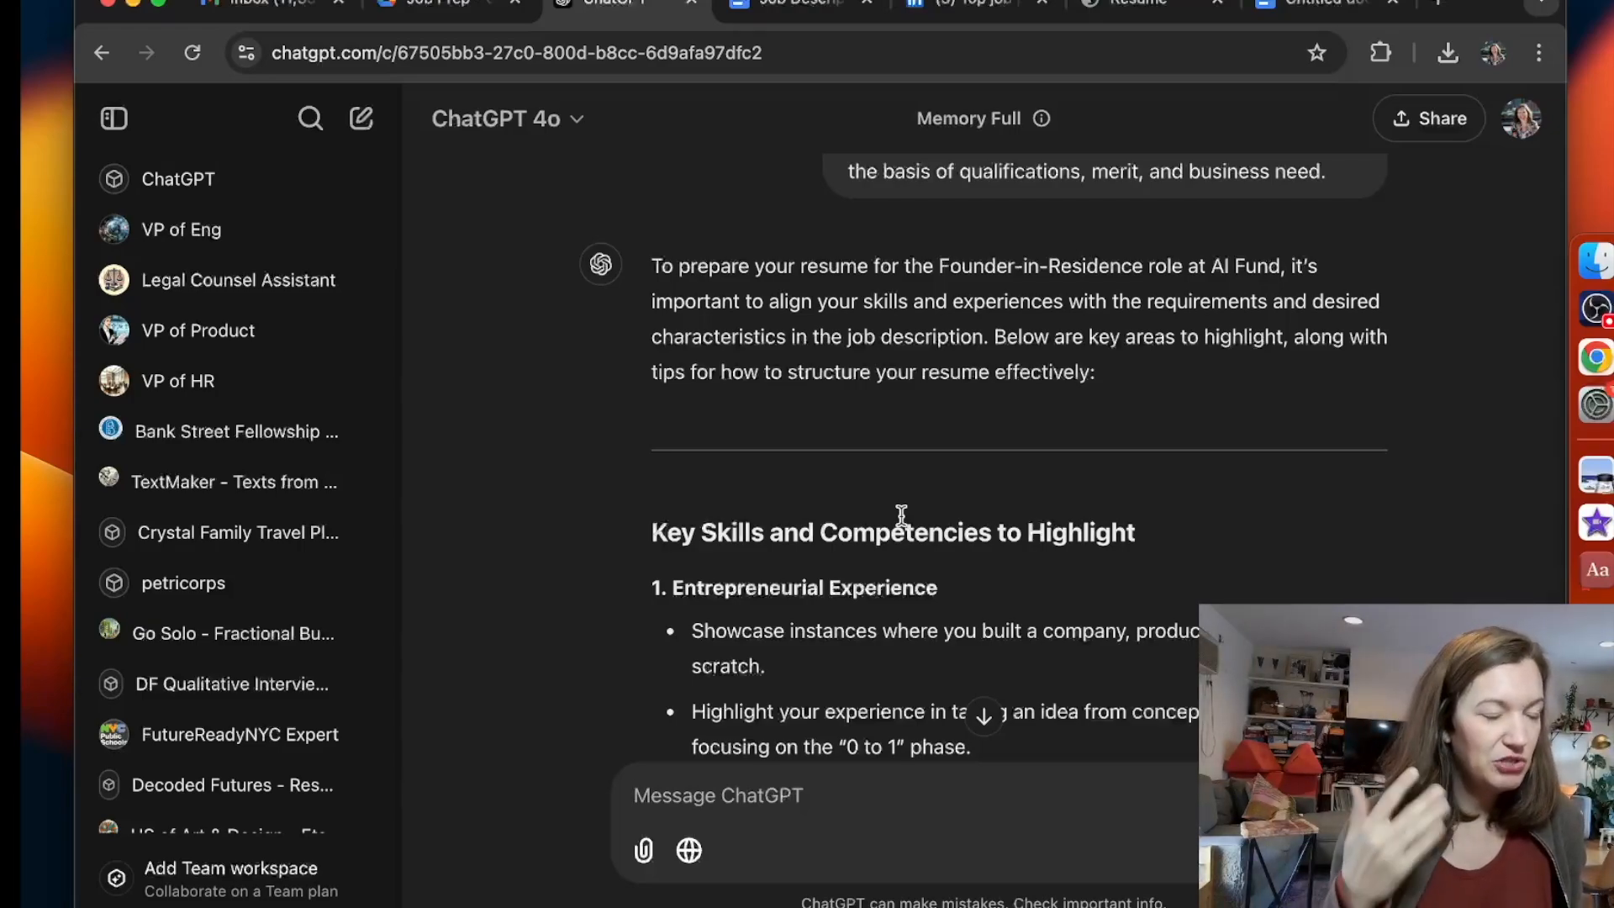
Read ChatGPT's reply, covering the key skills and competencies, nice-to-have skills and the suggested resume structure.
scroll(901, 515, down, 3)
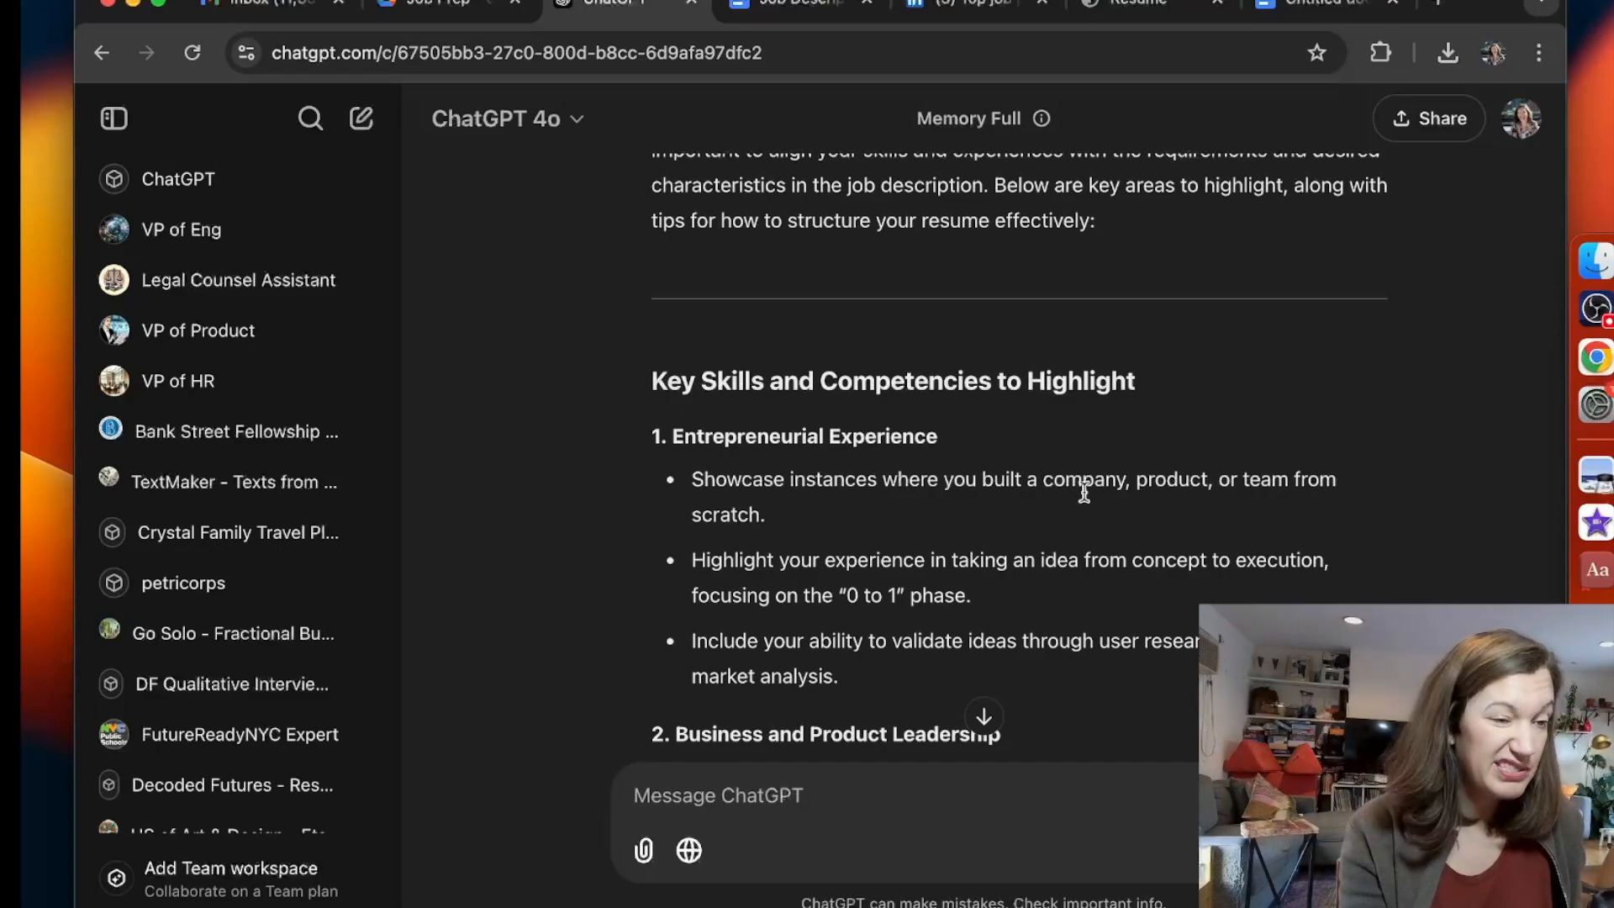
scroll(1137, 523, down, 2)
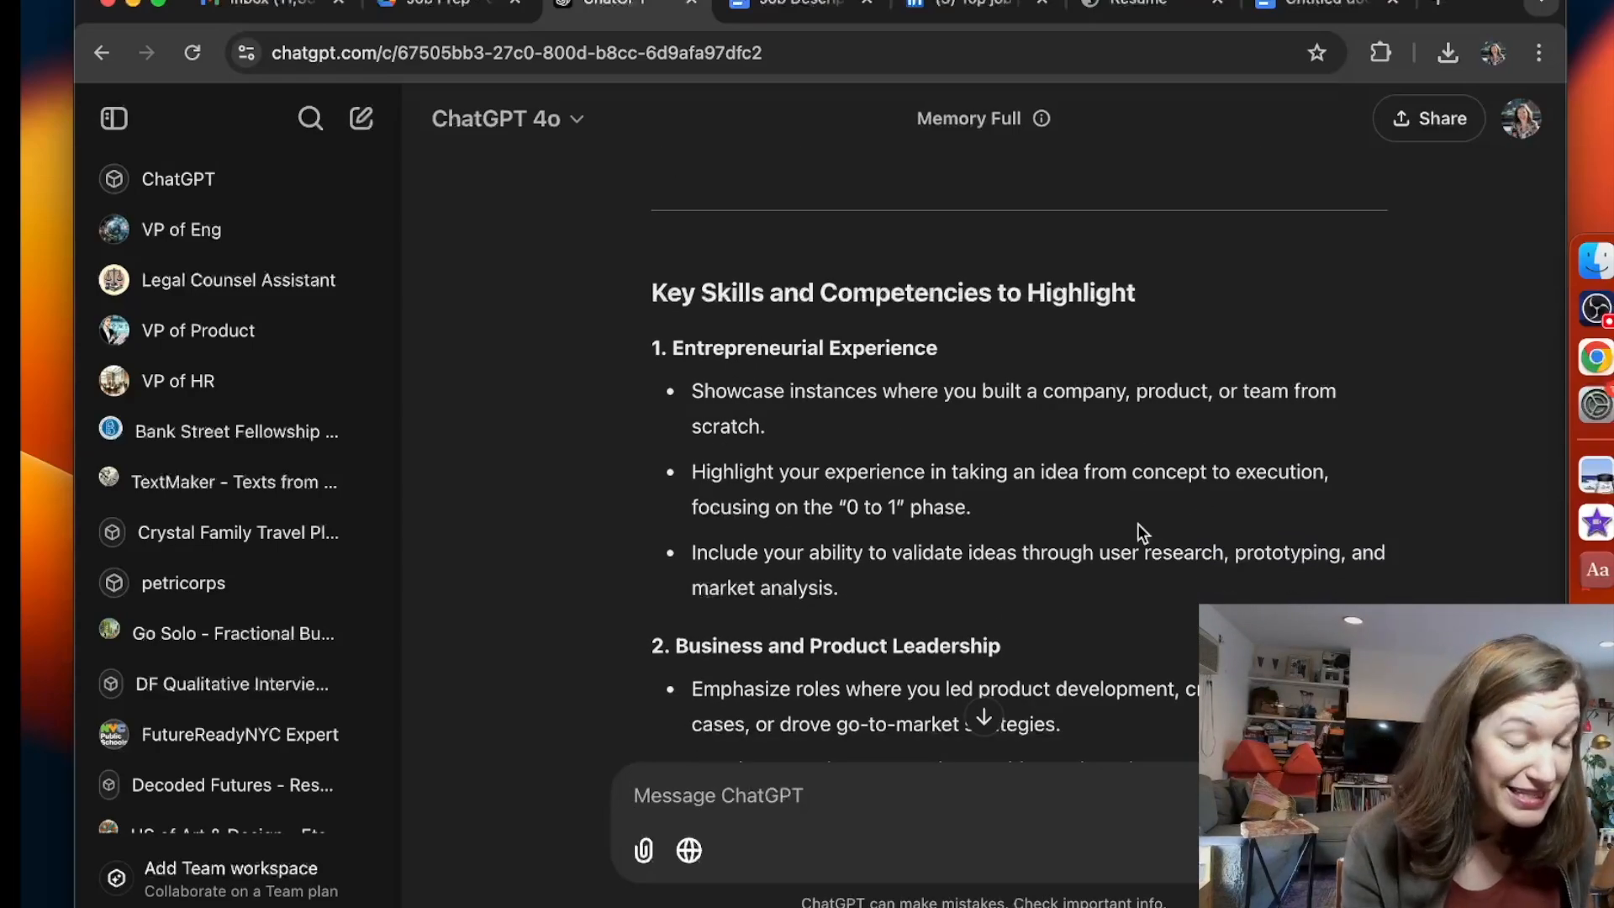
scroll(1137, 523, down, 4)
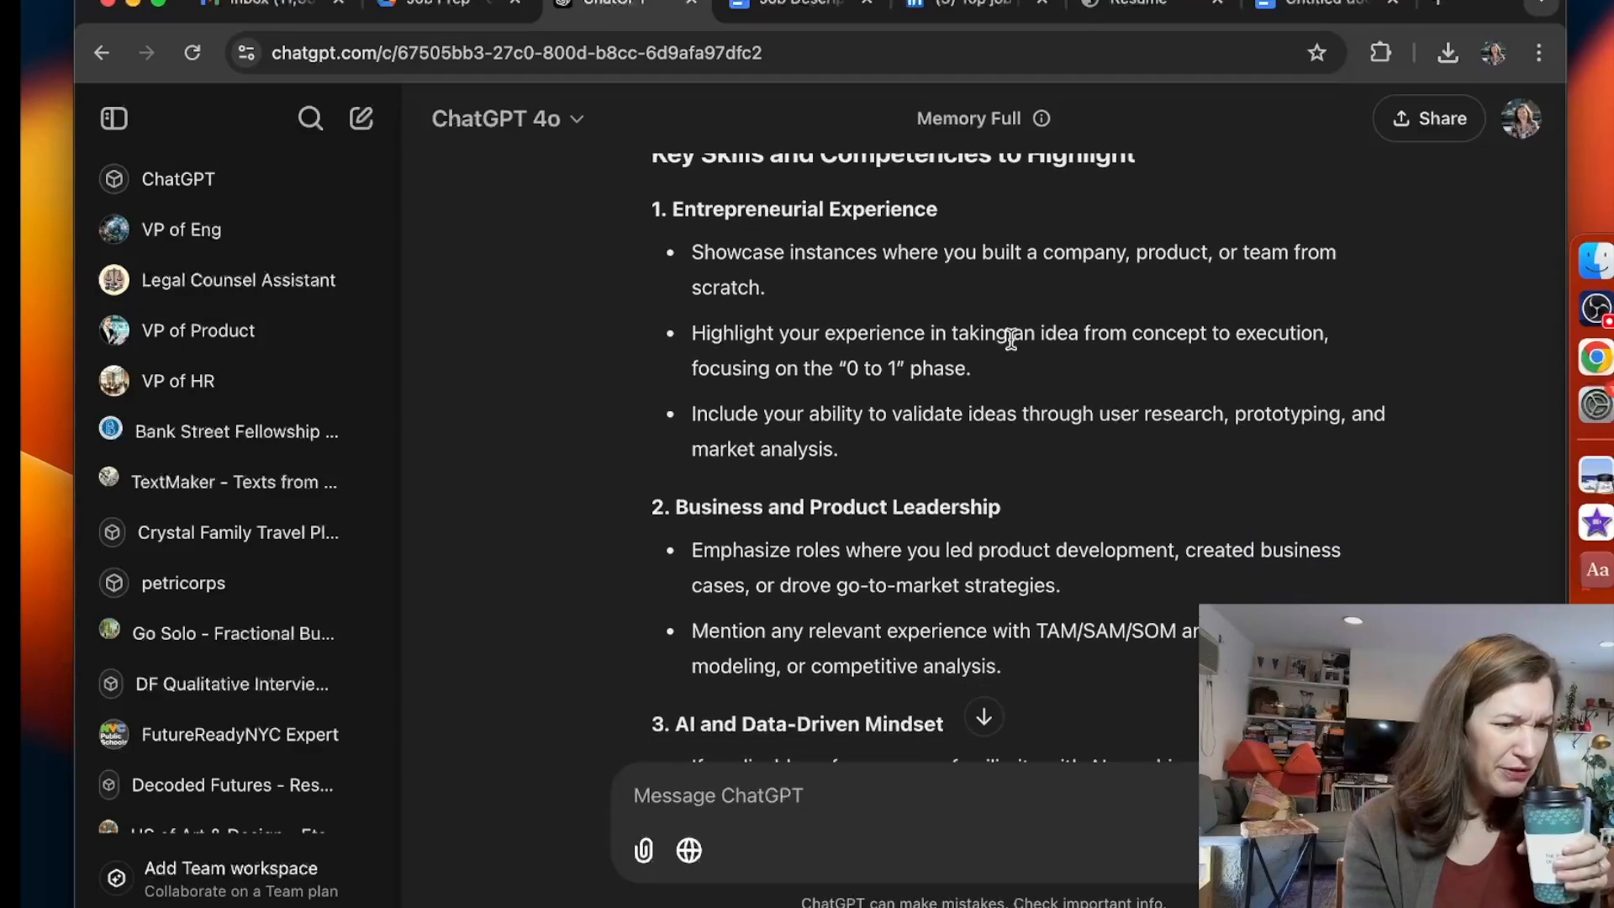
scroll(1010, 338, down, 5)
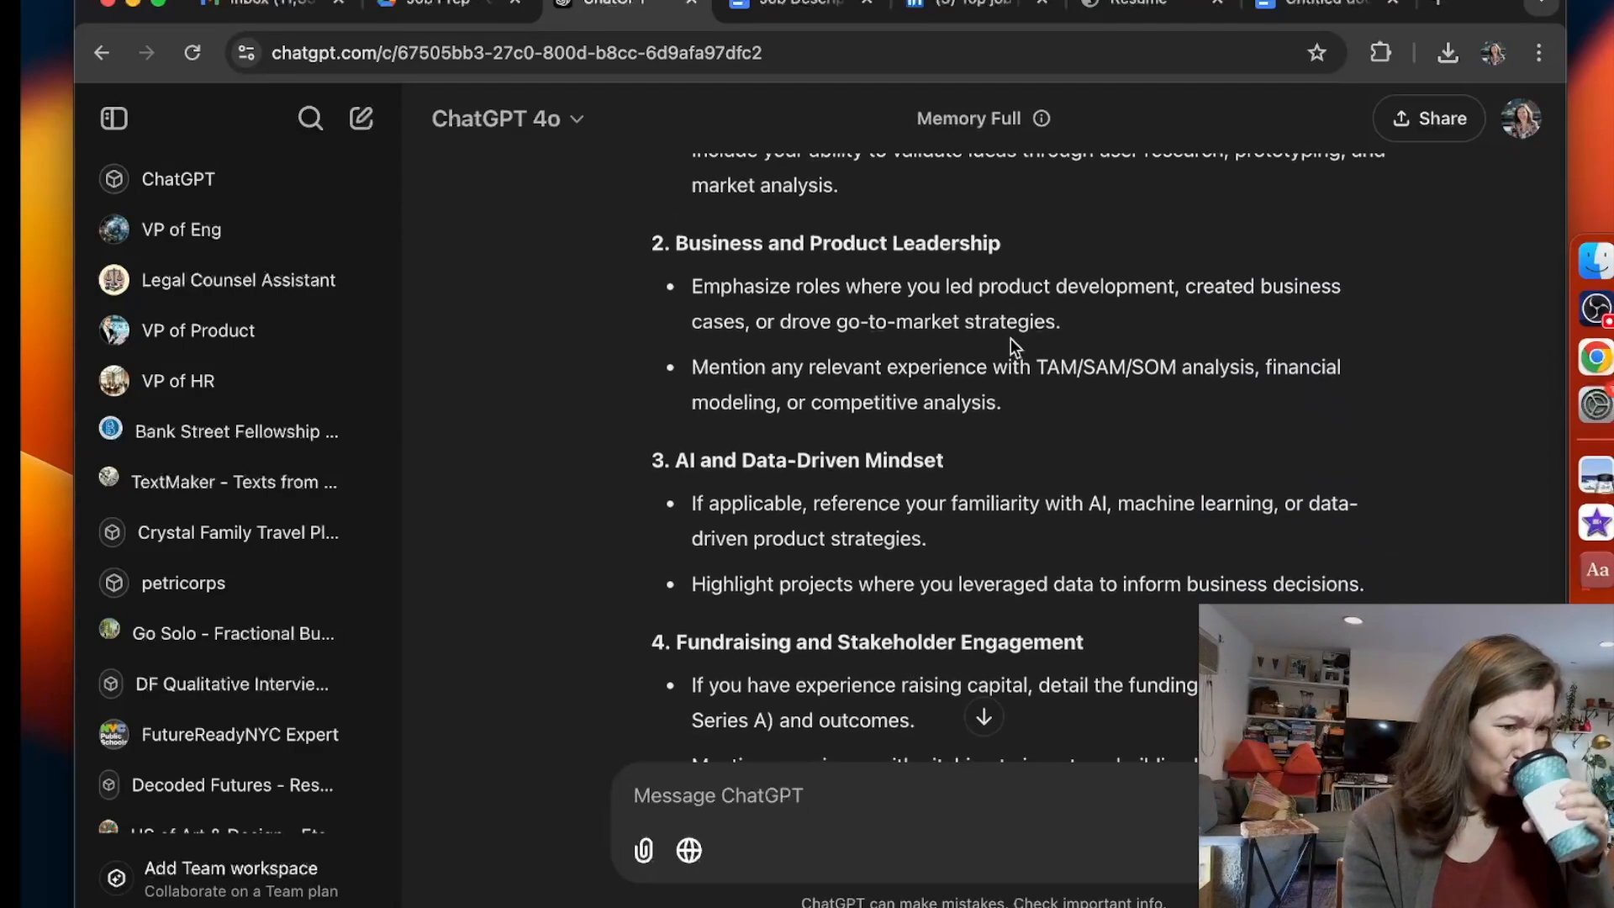
scroll(1010, 340, down, 1)
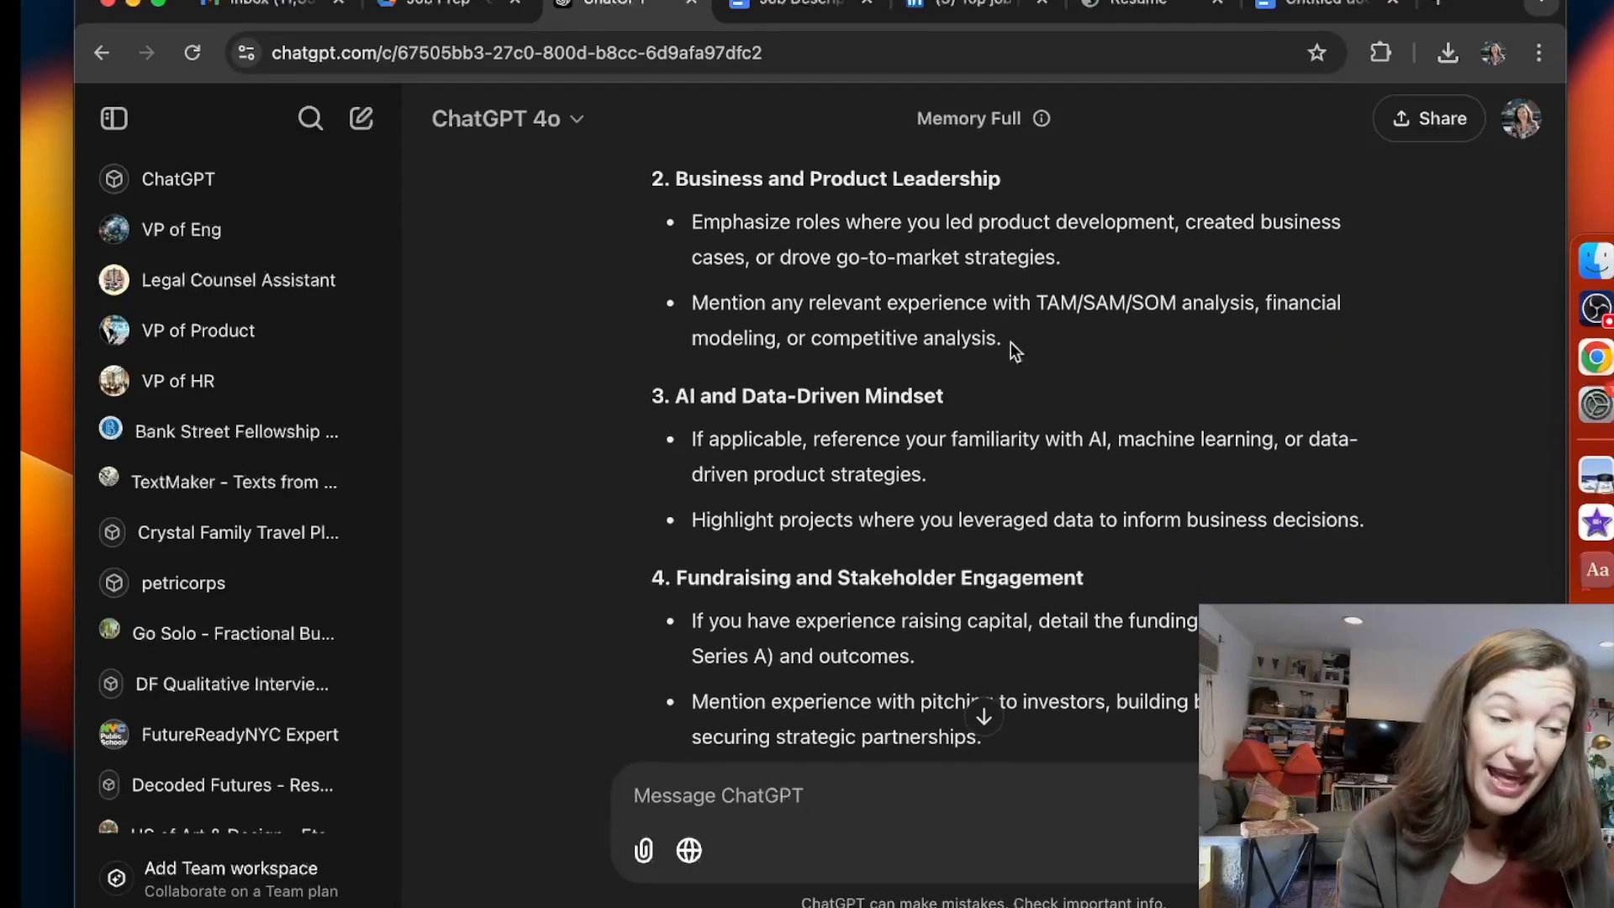
scroll(1010, 341, down, 2)
scroll(1011, 341, down, 8)
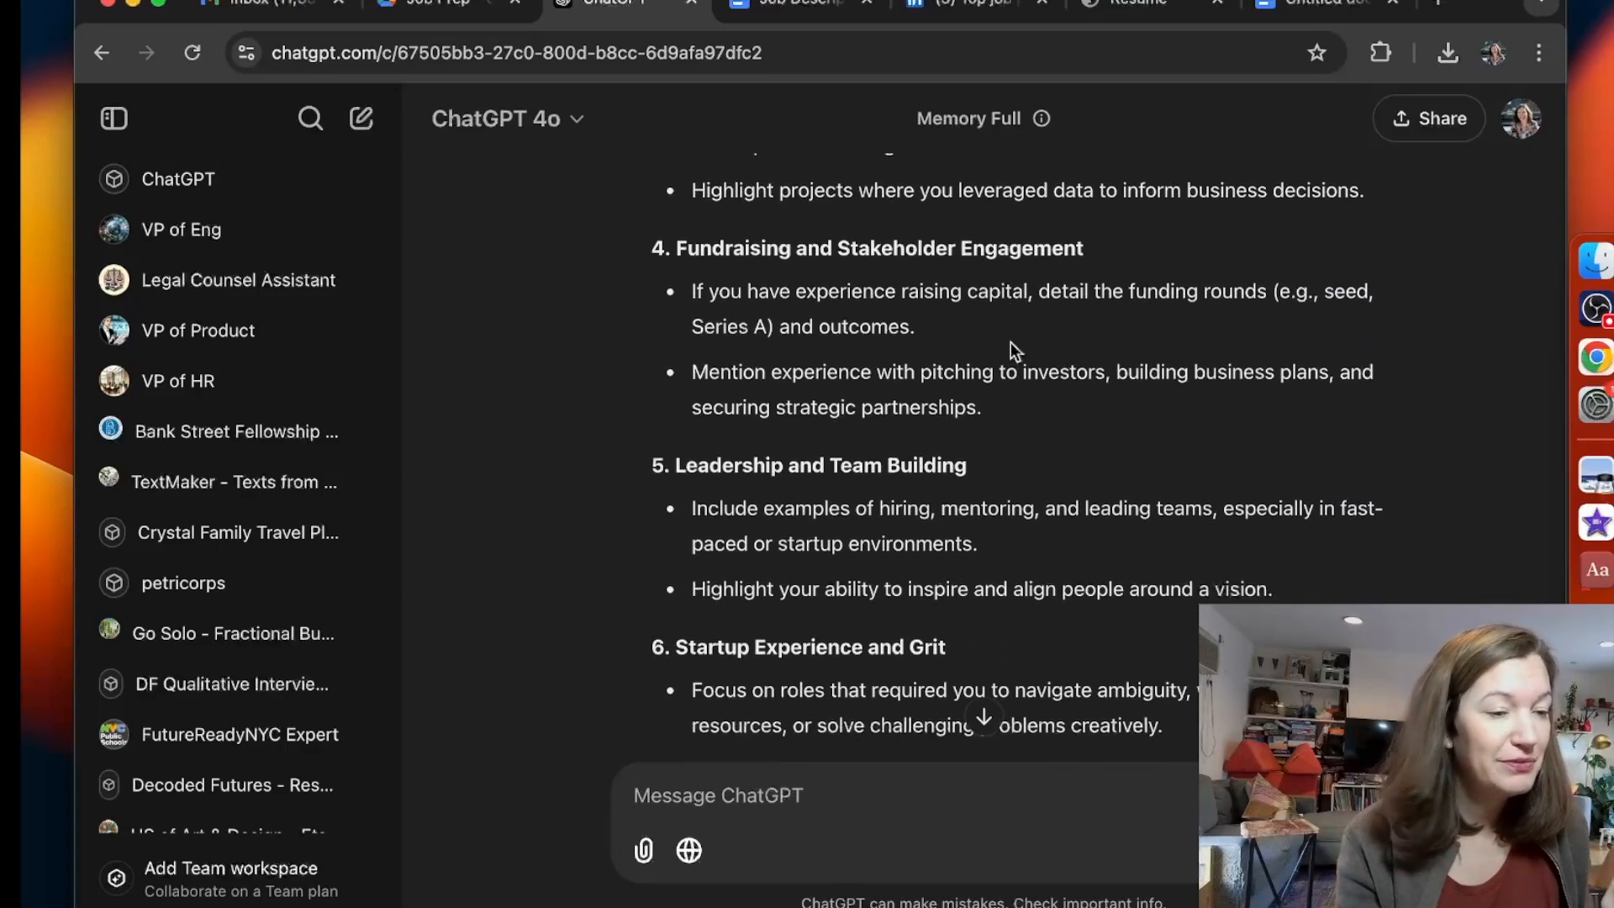
scroll(1010, 341, down, 8)
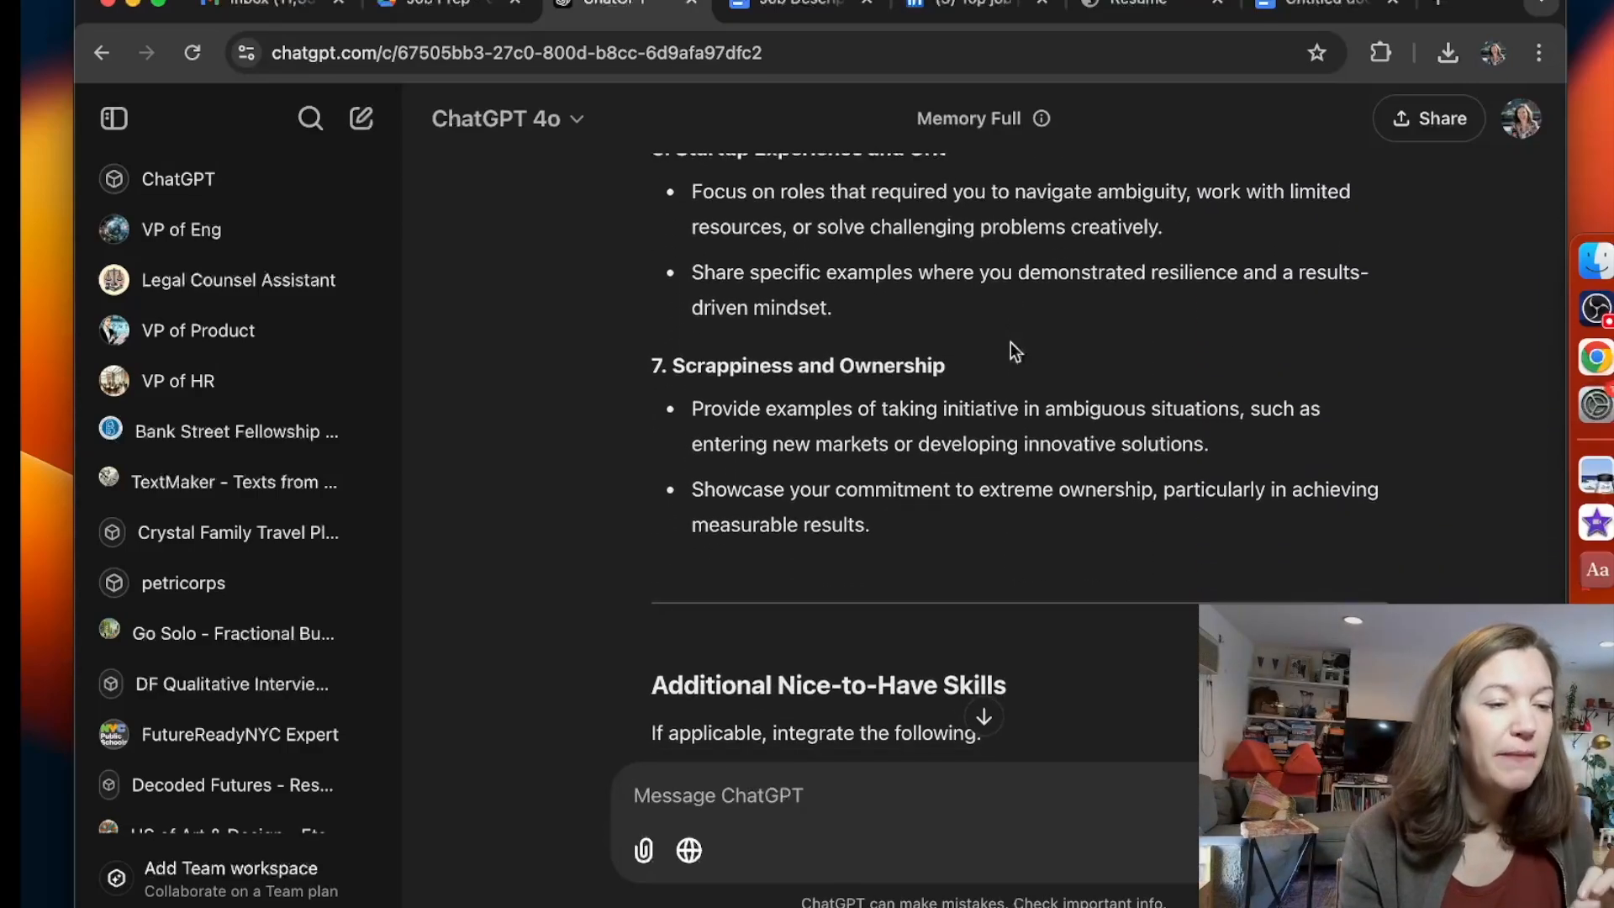
scroll(1010, 342, down, 7)
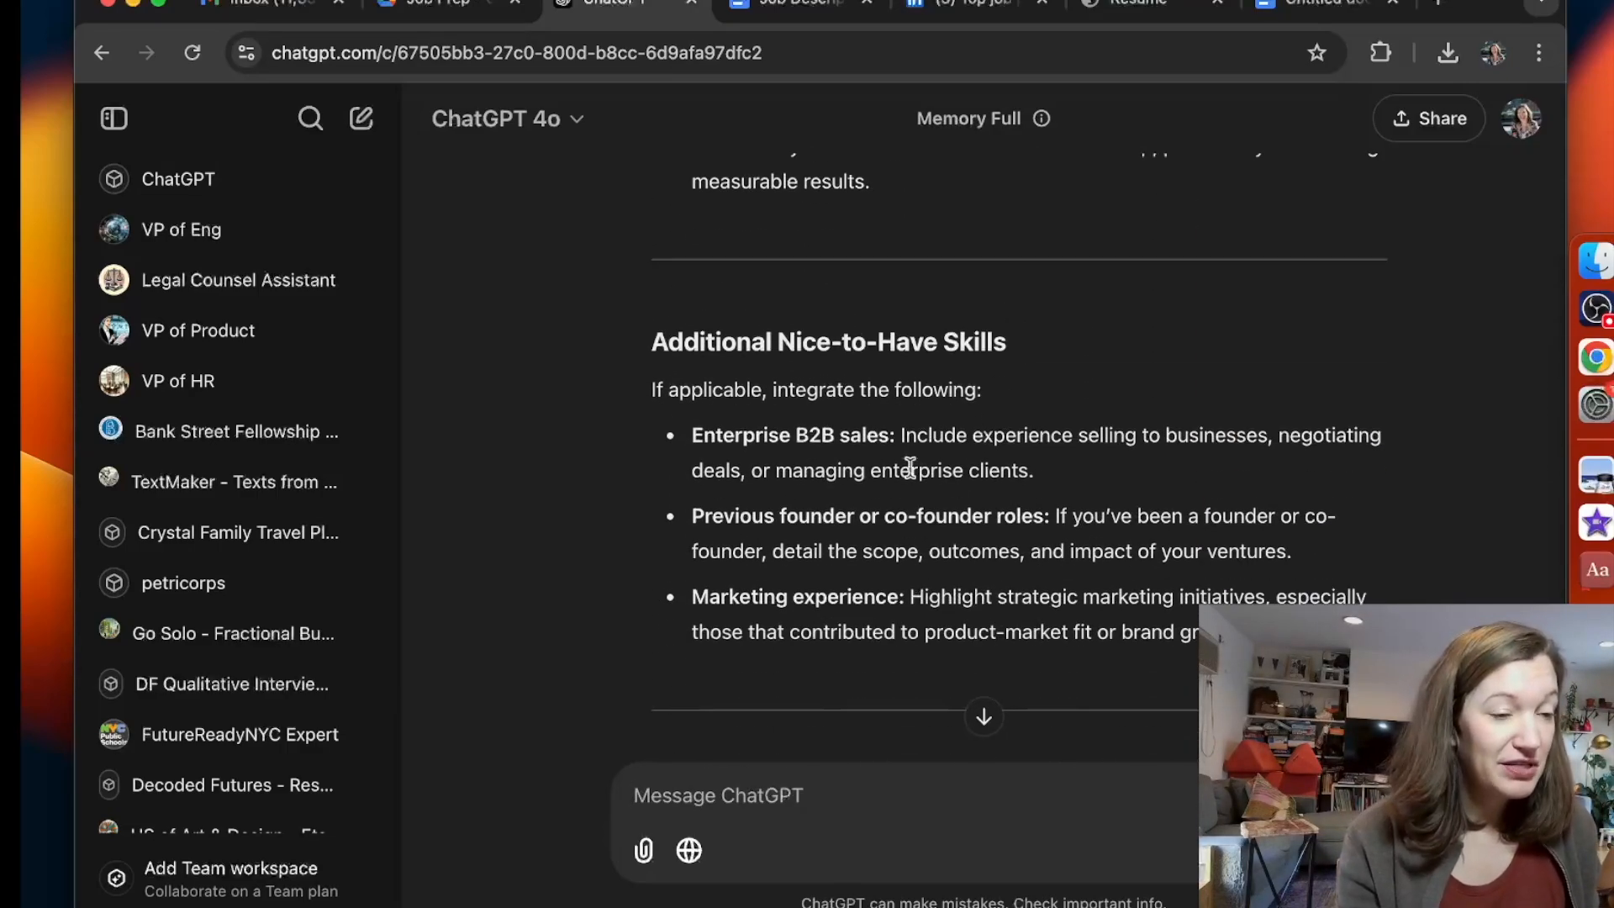
scroll(1068, 509, down, 1)
scroll(1067, 508, down, 9)
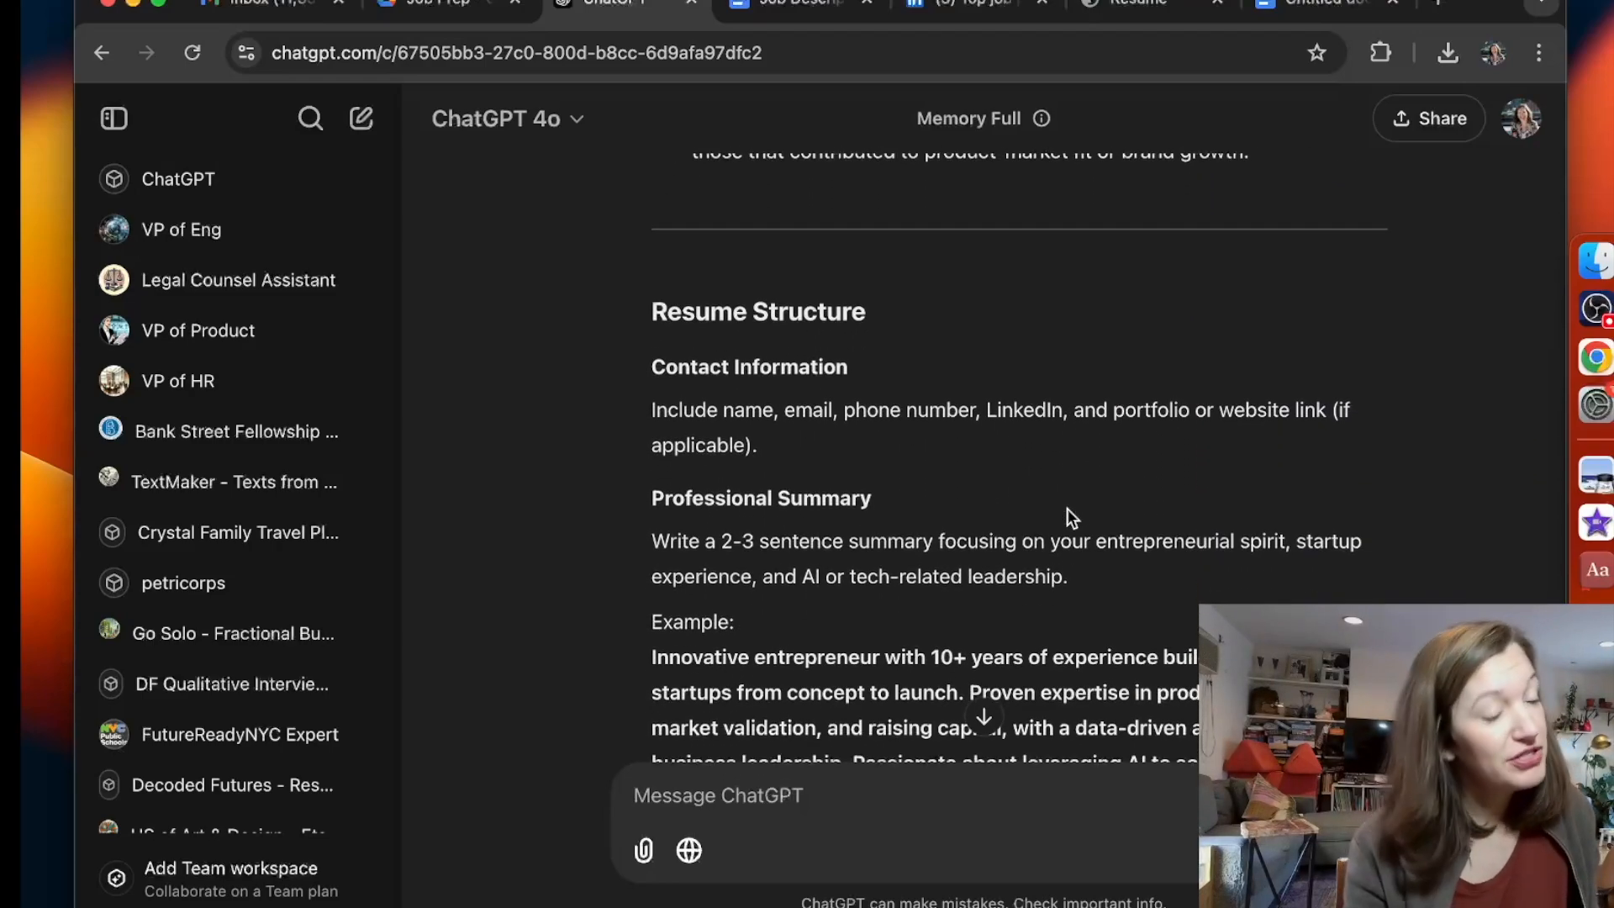
scroll(1067, 508, down, 3)
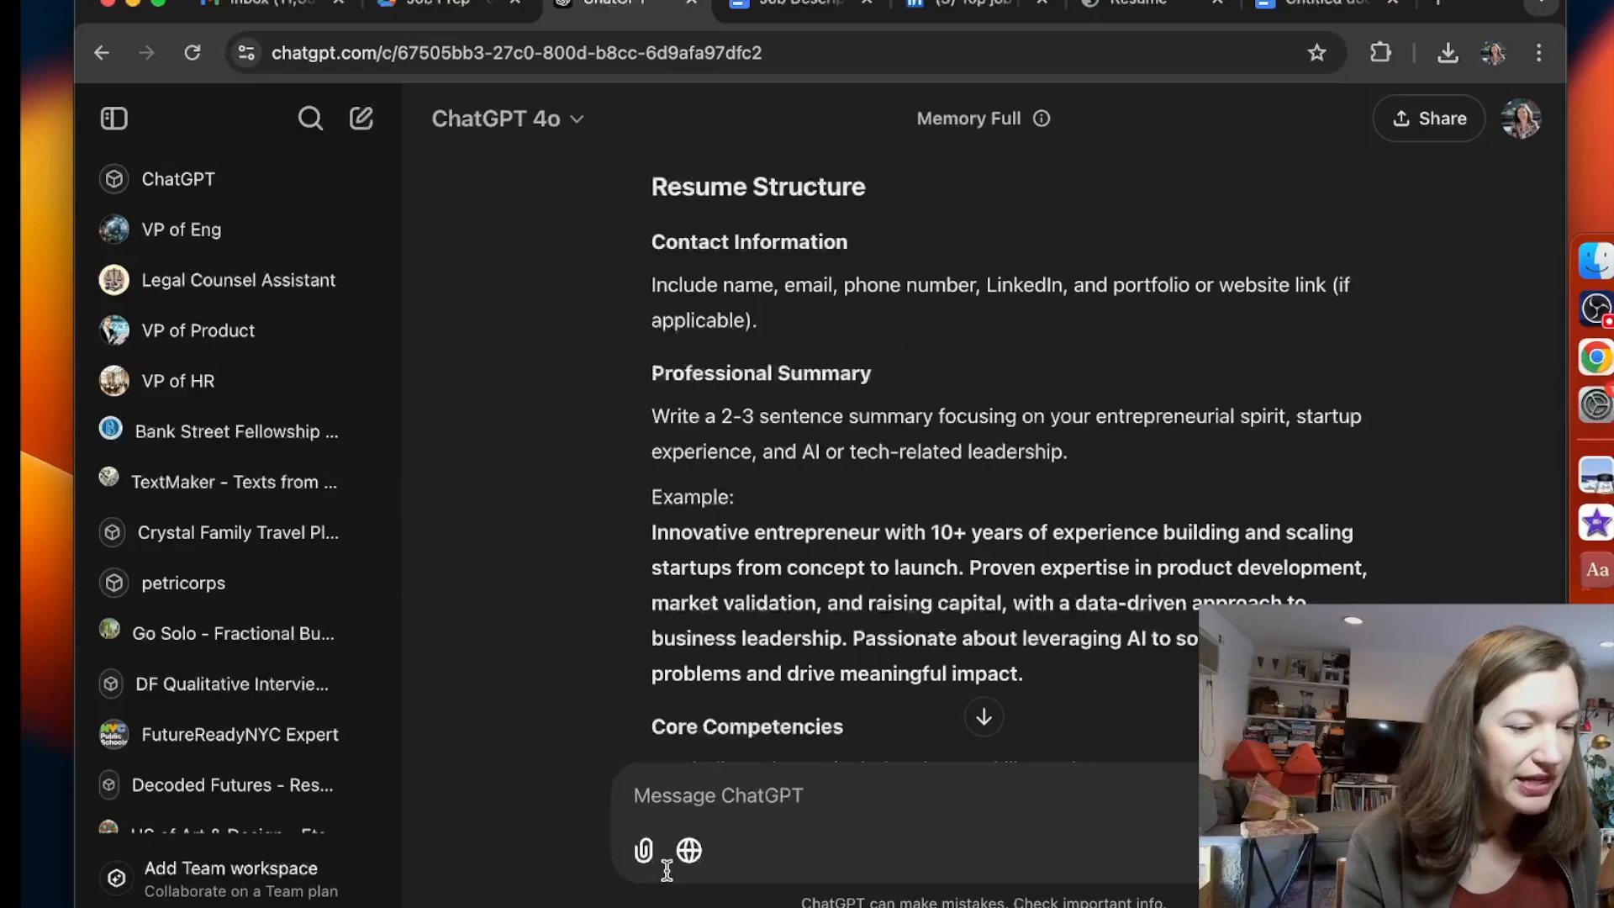
Attach Profile.pdf from the Downloads folder to a new ChatGPT message.
click(643, 851)
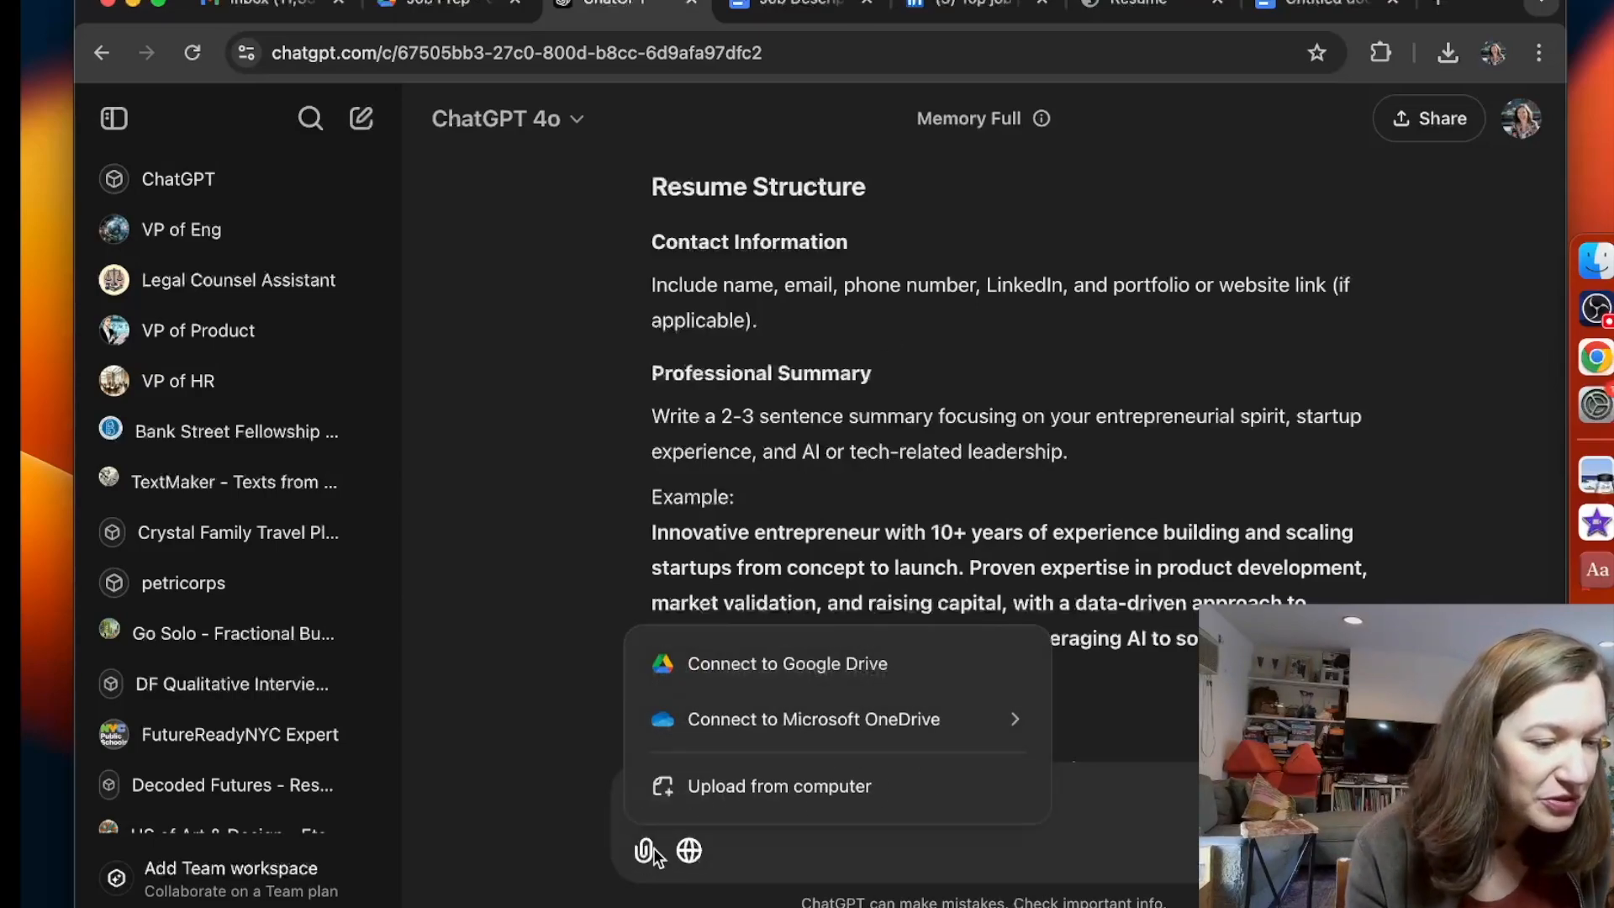
click(751, 788)
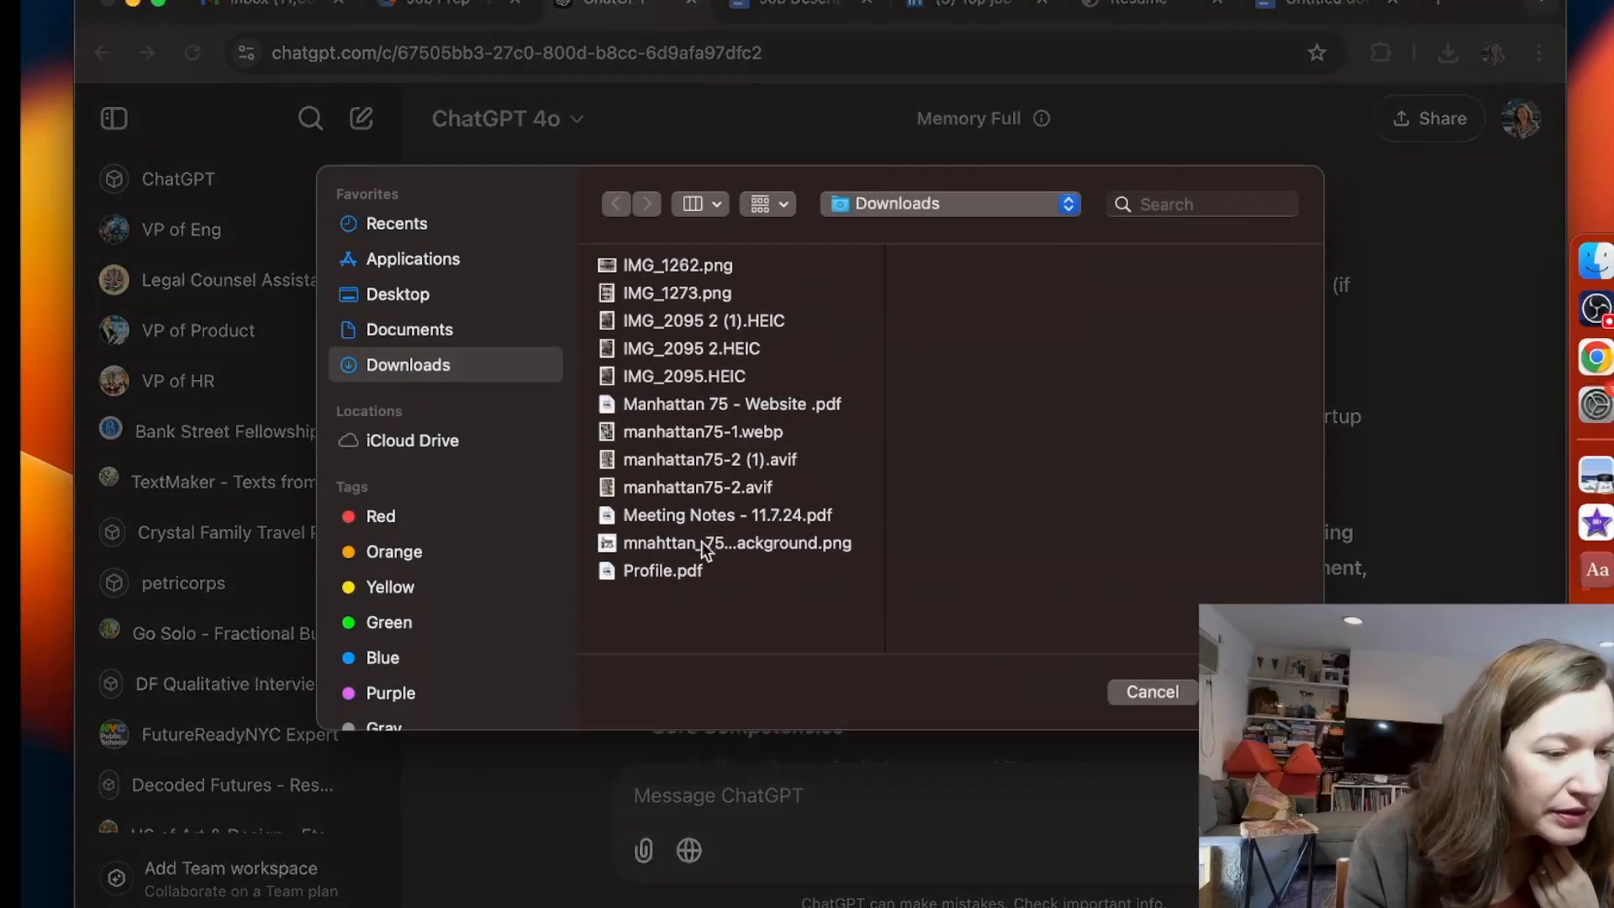
click(678, 575)
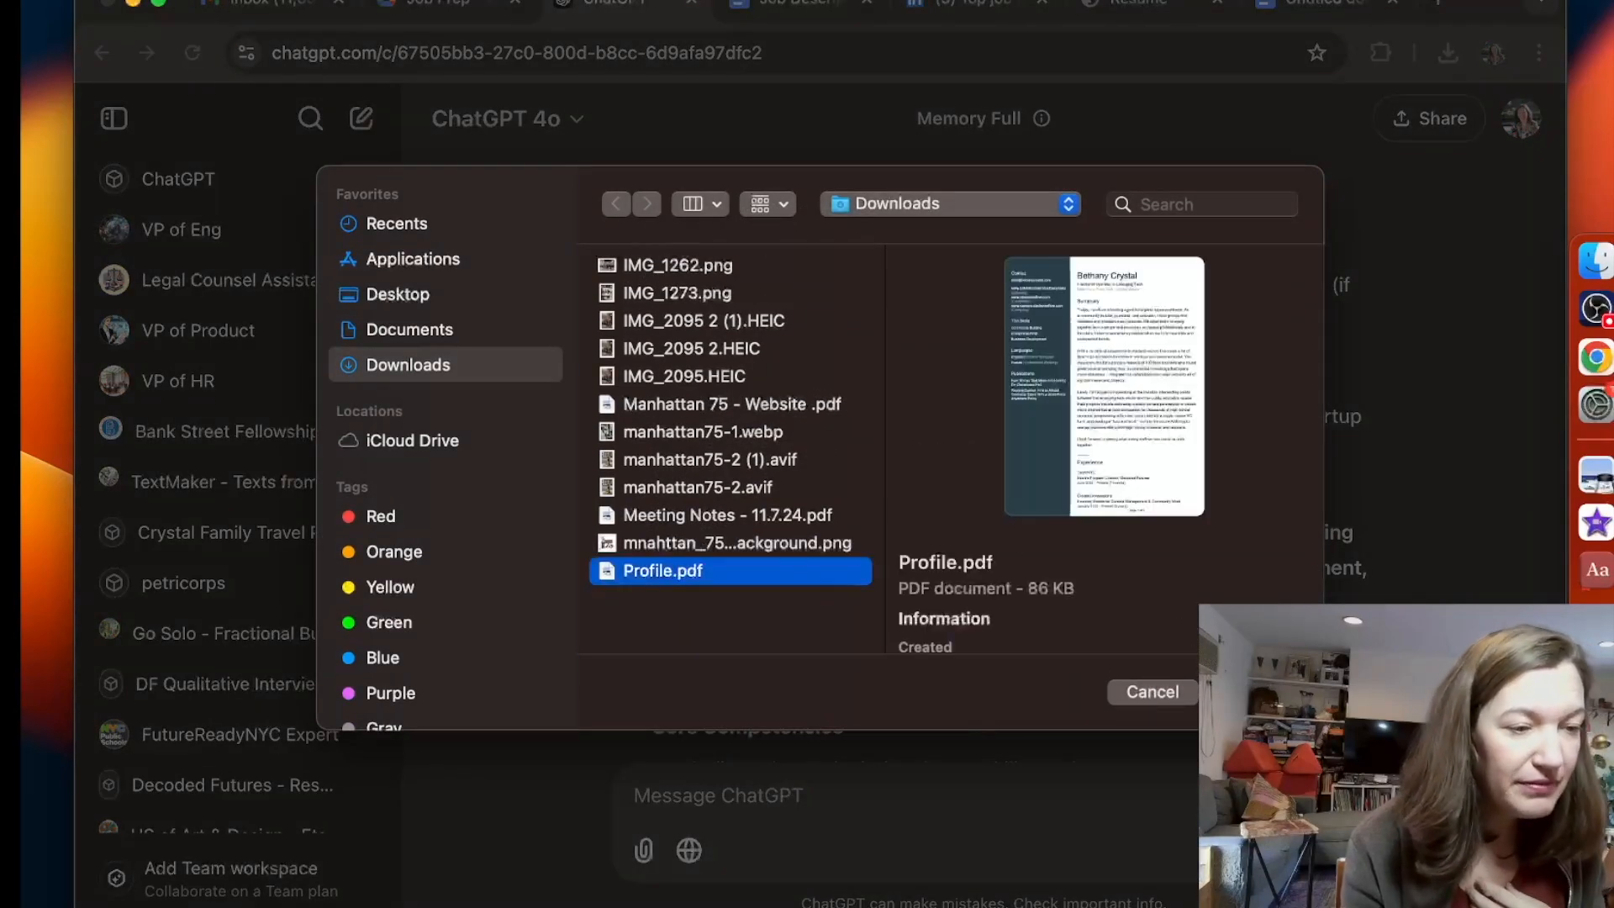
click(1254, 692)
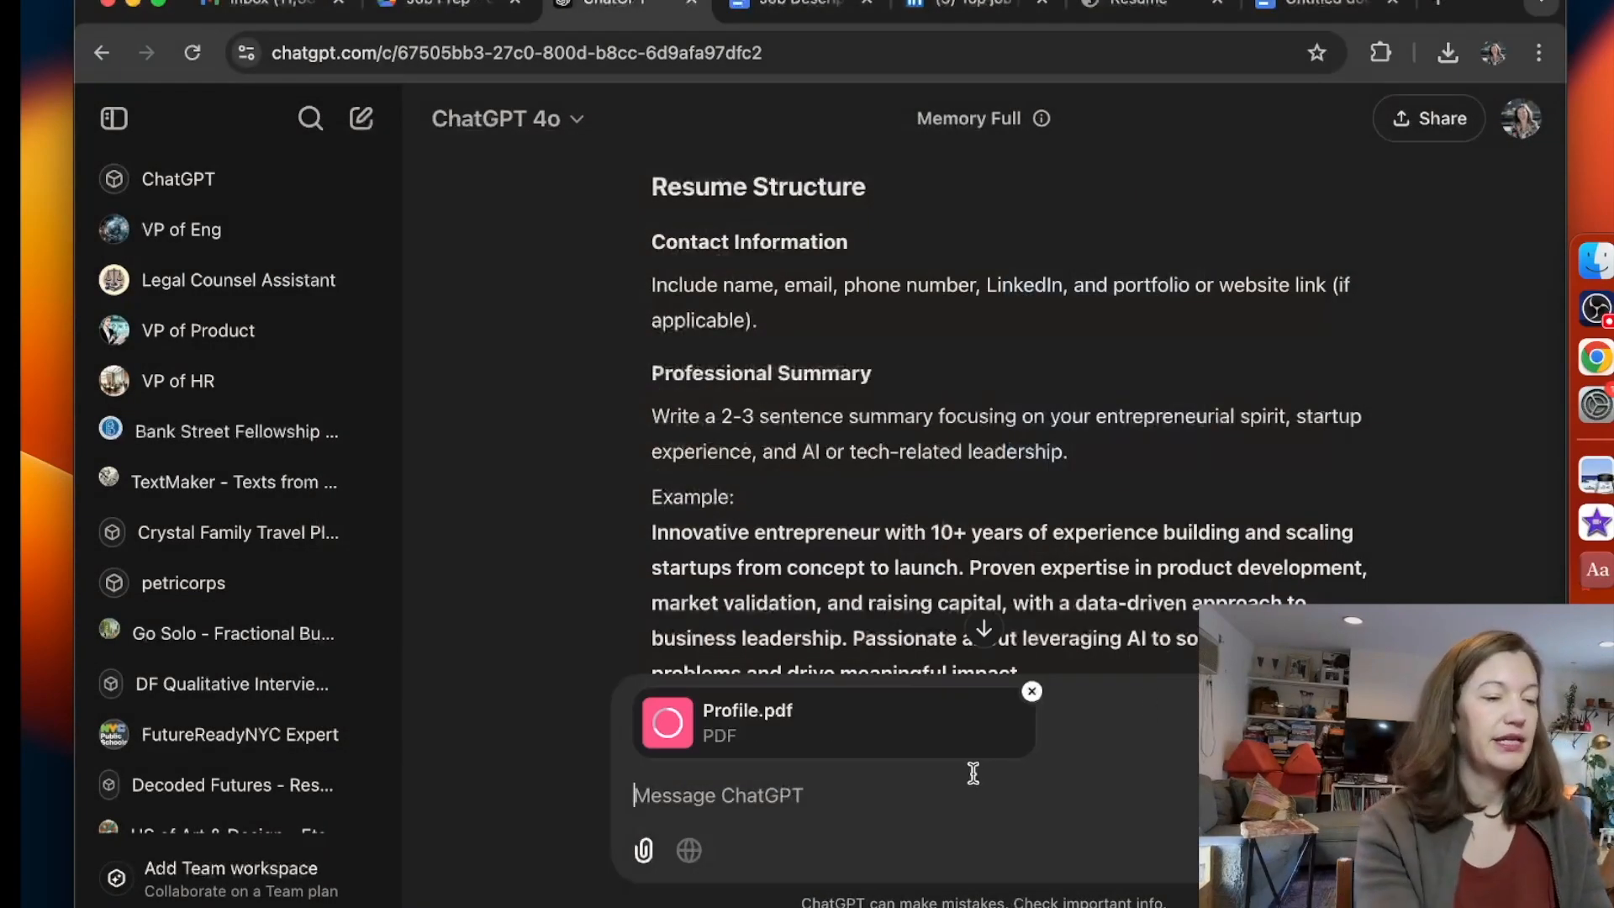
Send the request "help me take this profile and resume and turn it into a draft resume better suited for this job".
text(help me )
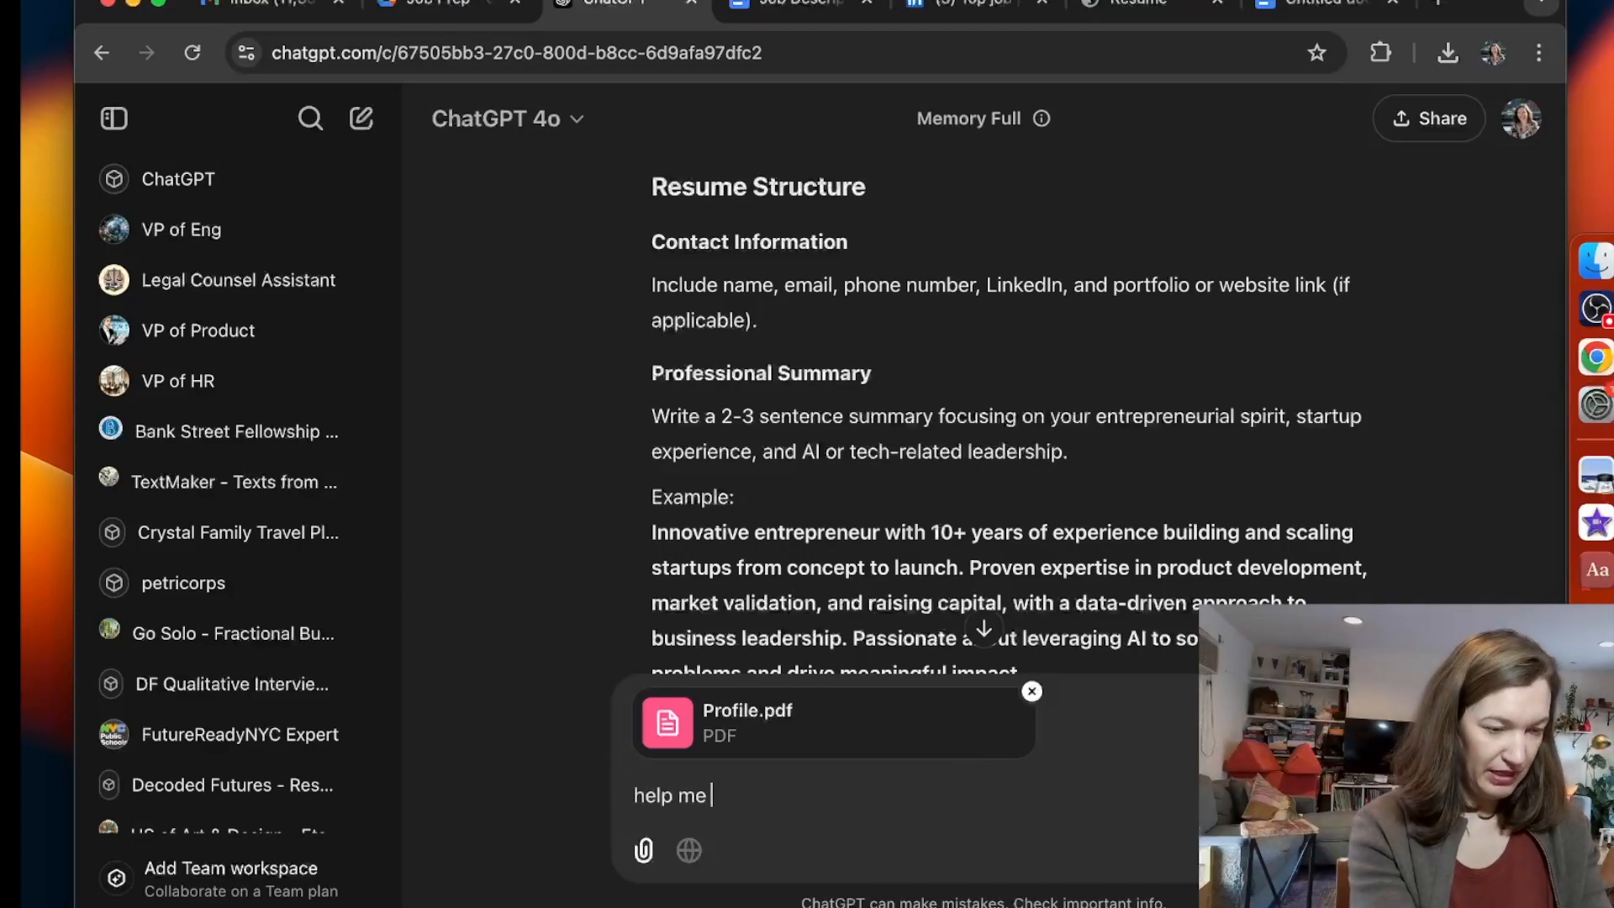
text(take this profile and resume and turn it into a draft res)
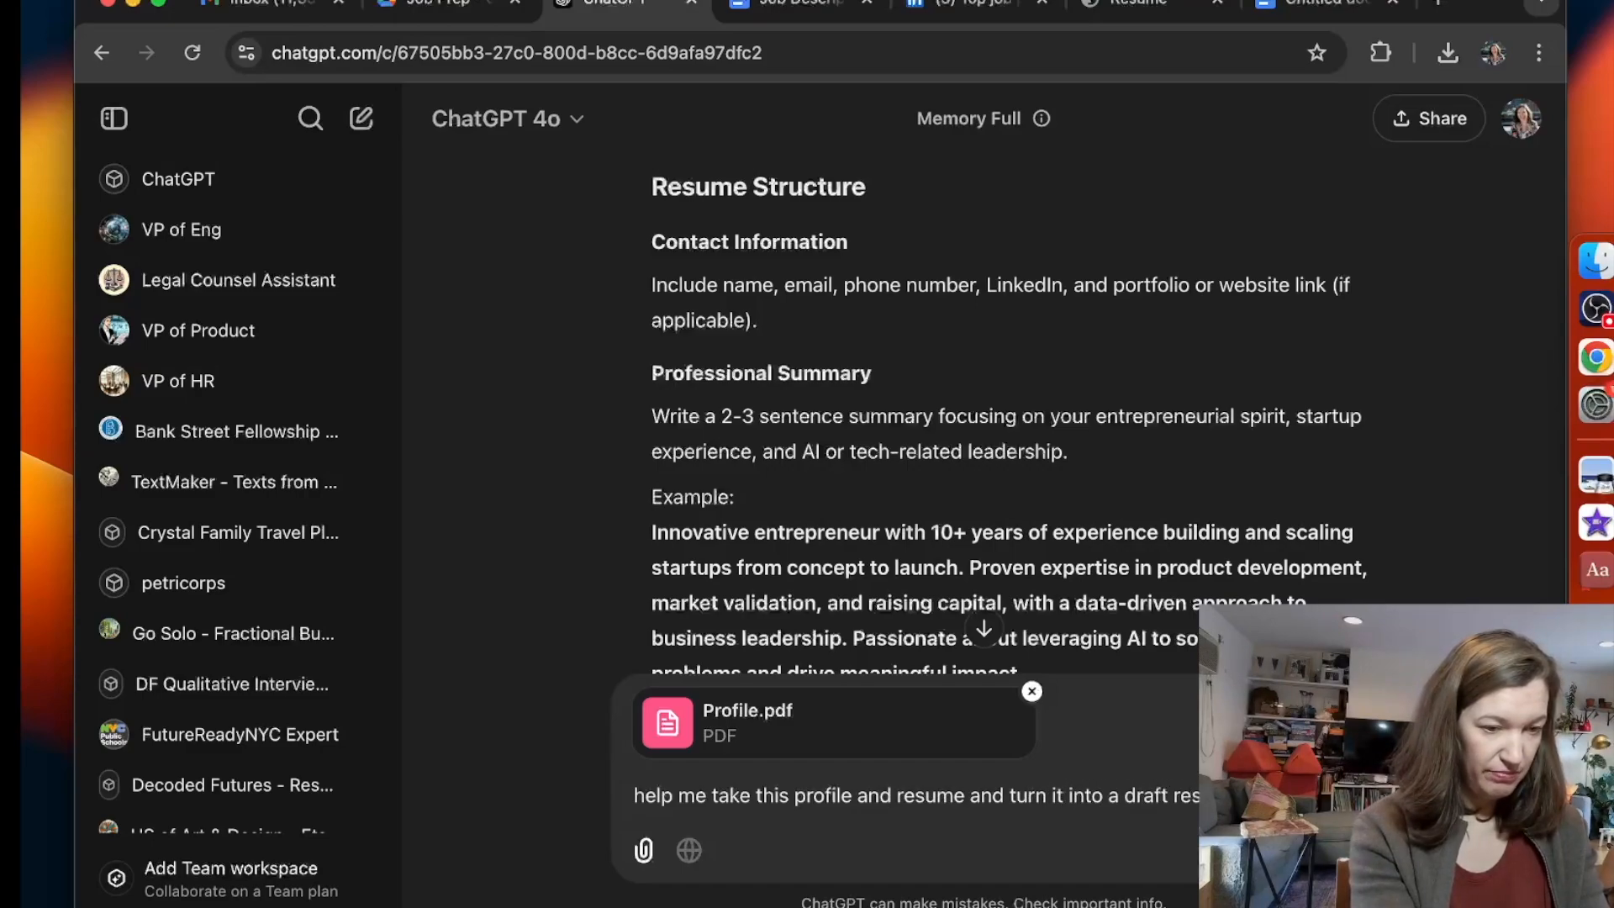
text(for this job)
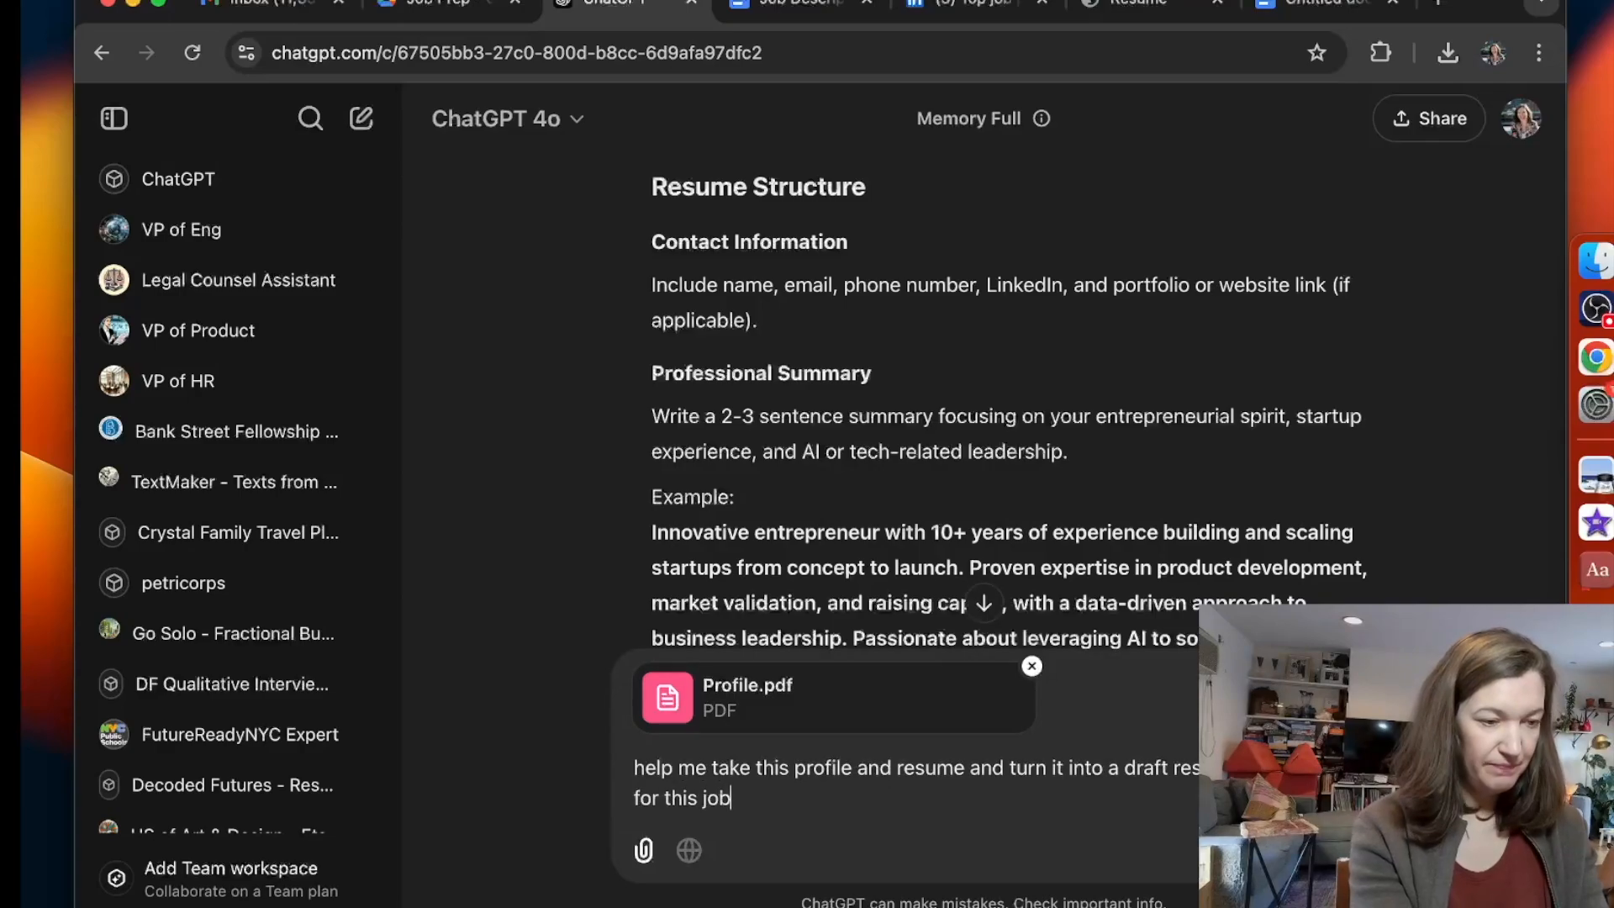
key(Return)
click(980, 721)
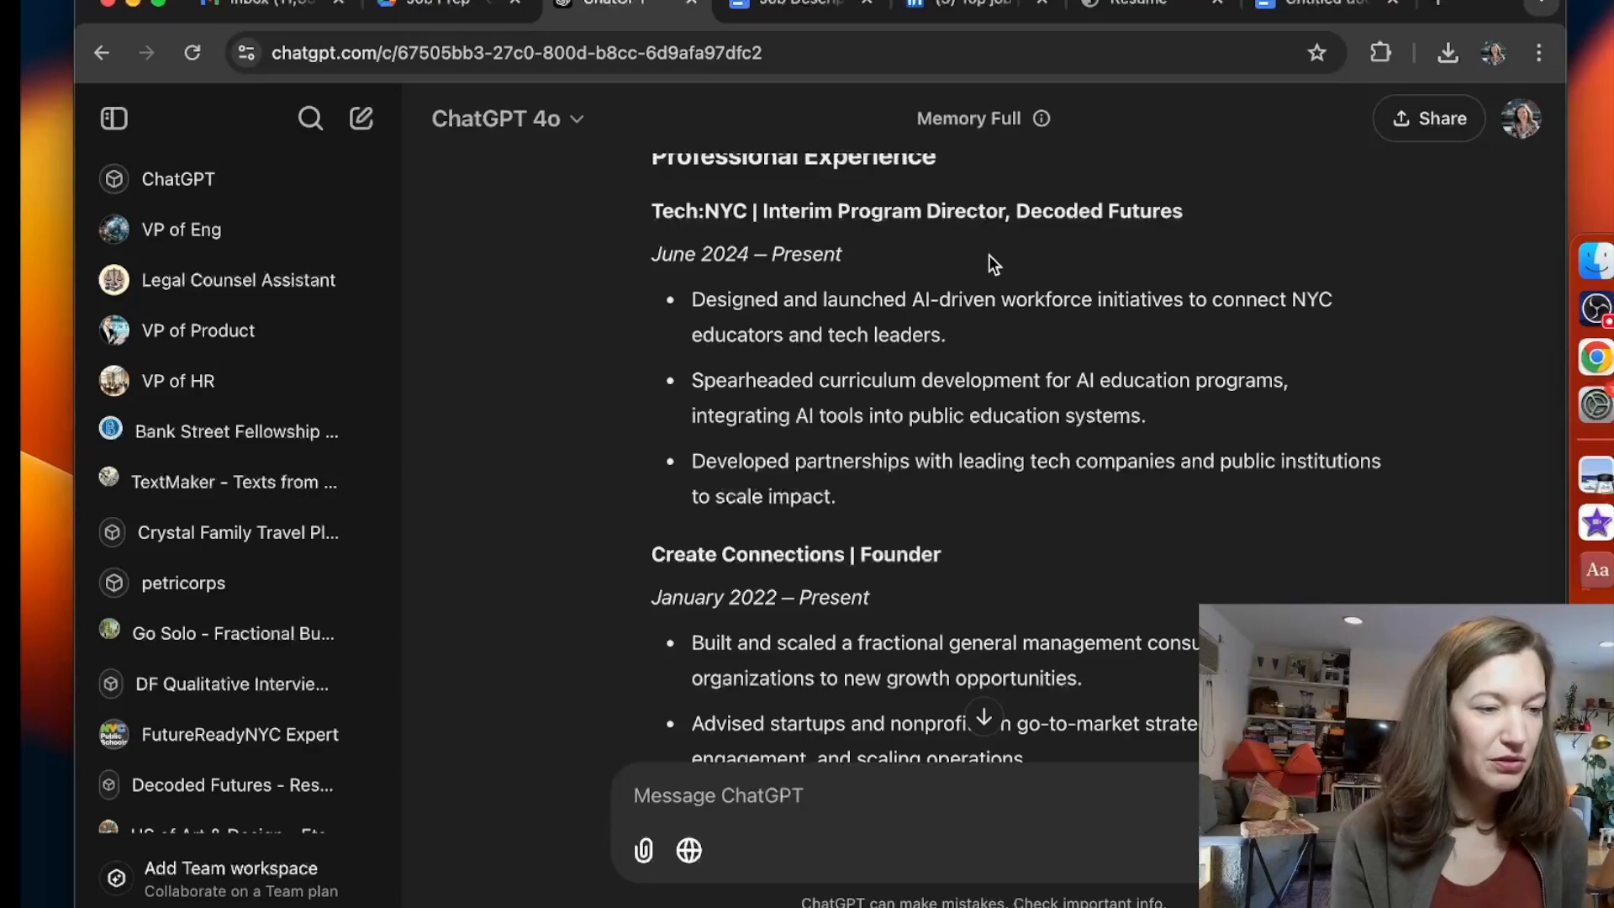
Review the drafted resume's experience entries from Tech:NYC to Uniswap Foundation, checking the bullets under the Uniswap Foundation grants role.
scroll(955, 375, down, 3)
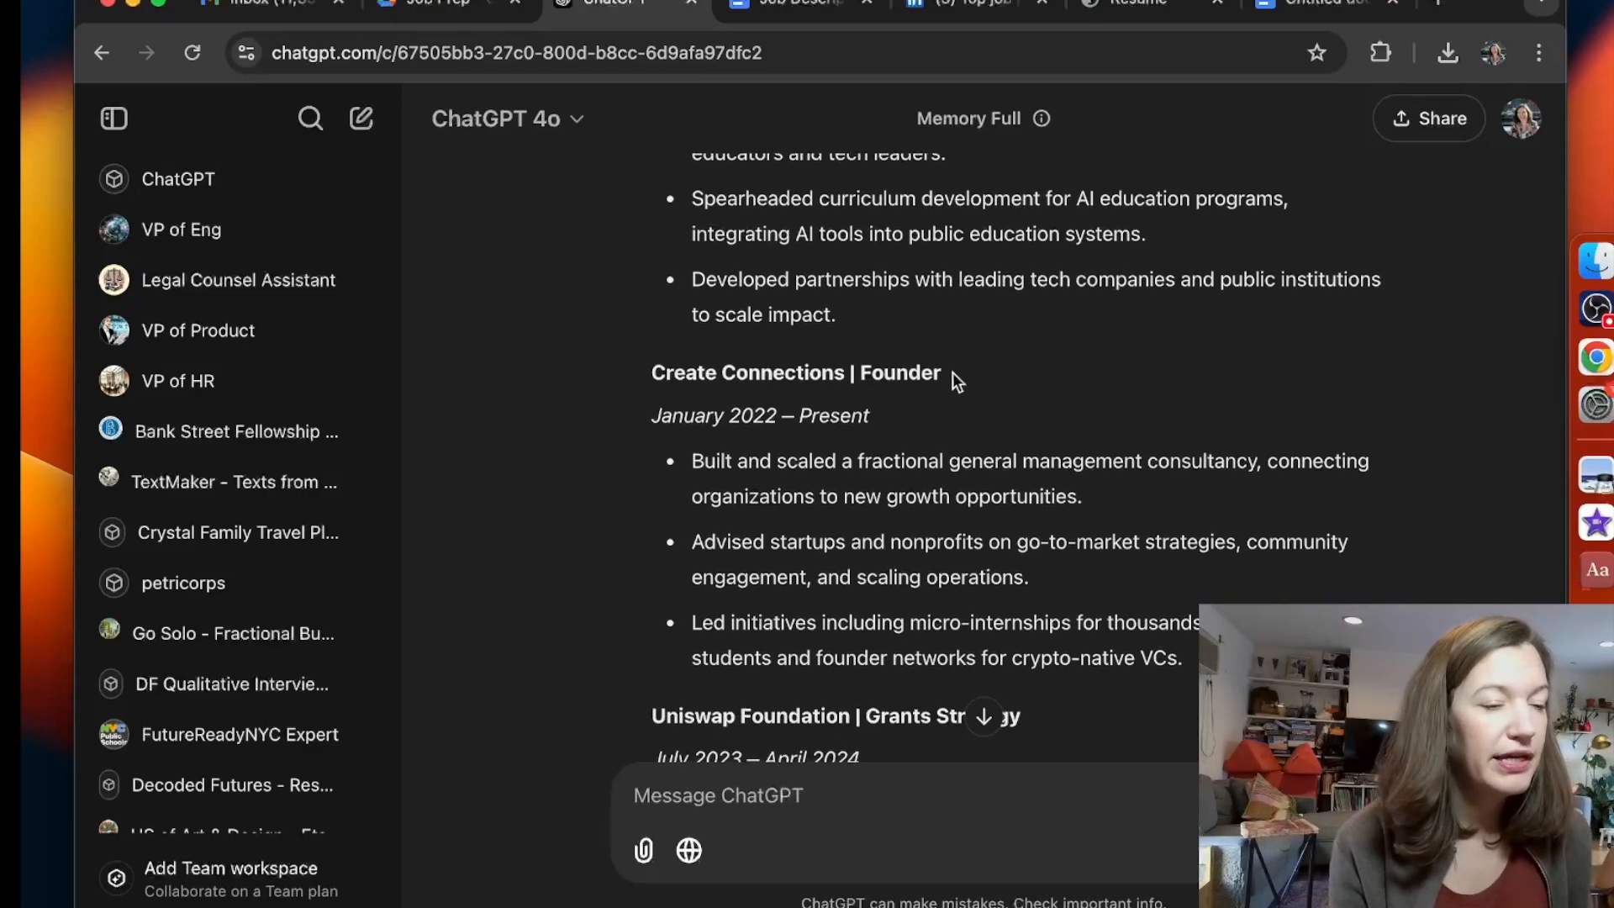
scroll(955, 478, down, 1)
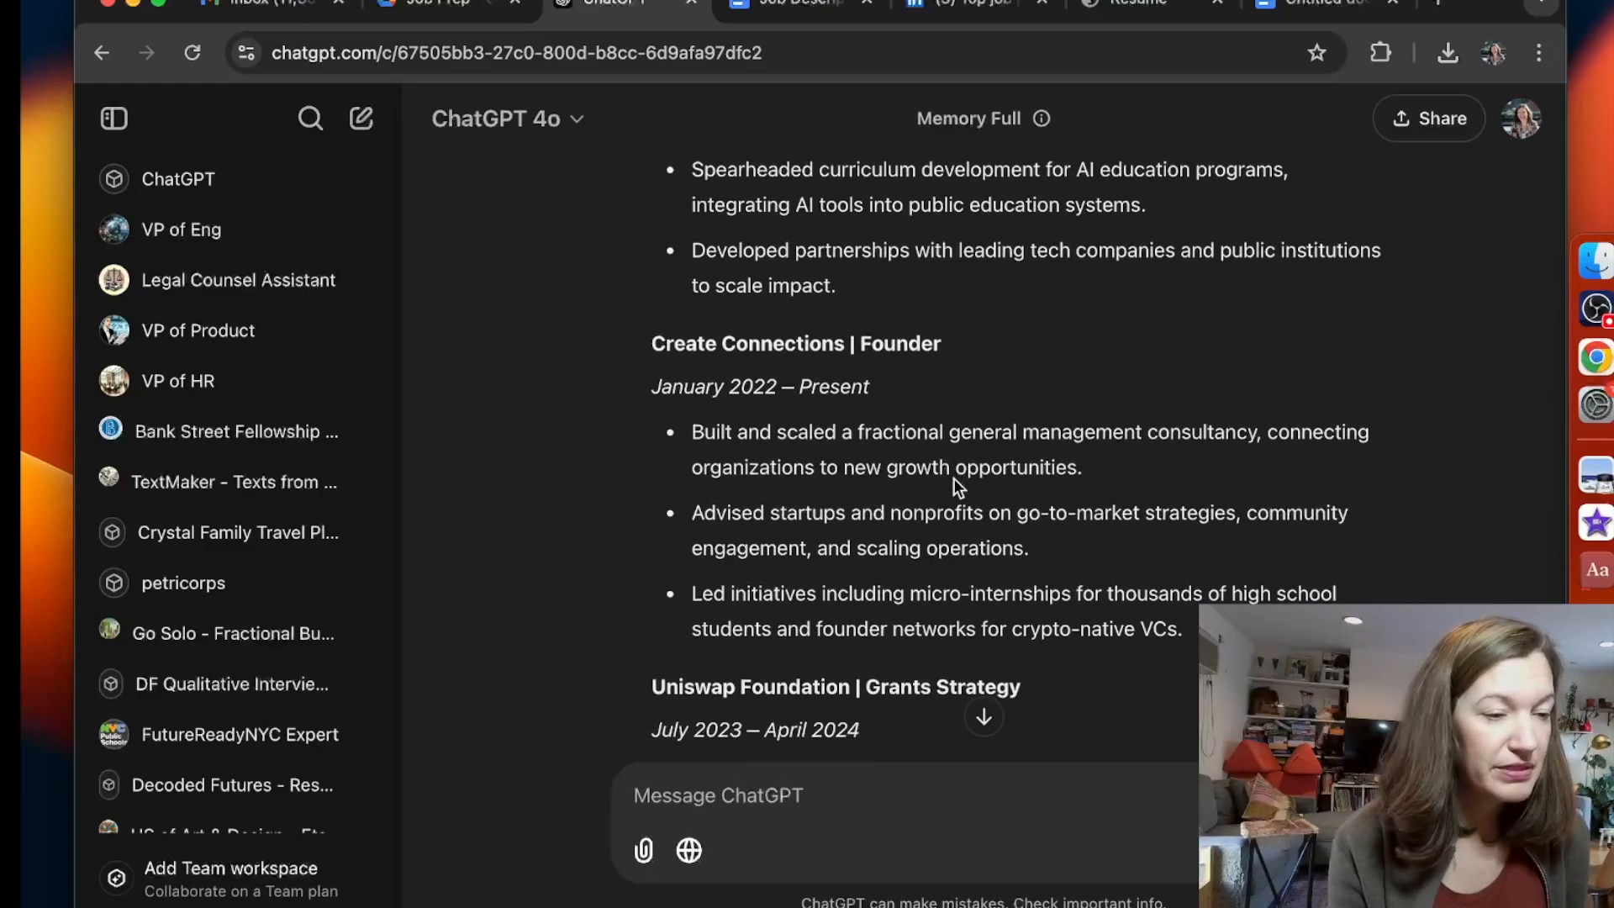
scroll(954, 477, down, 1)
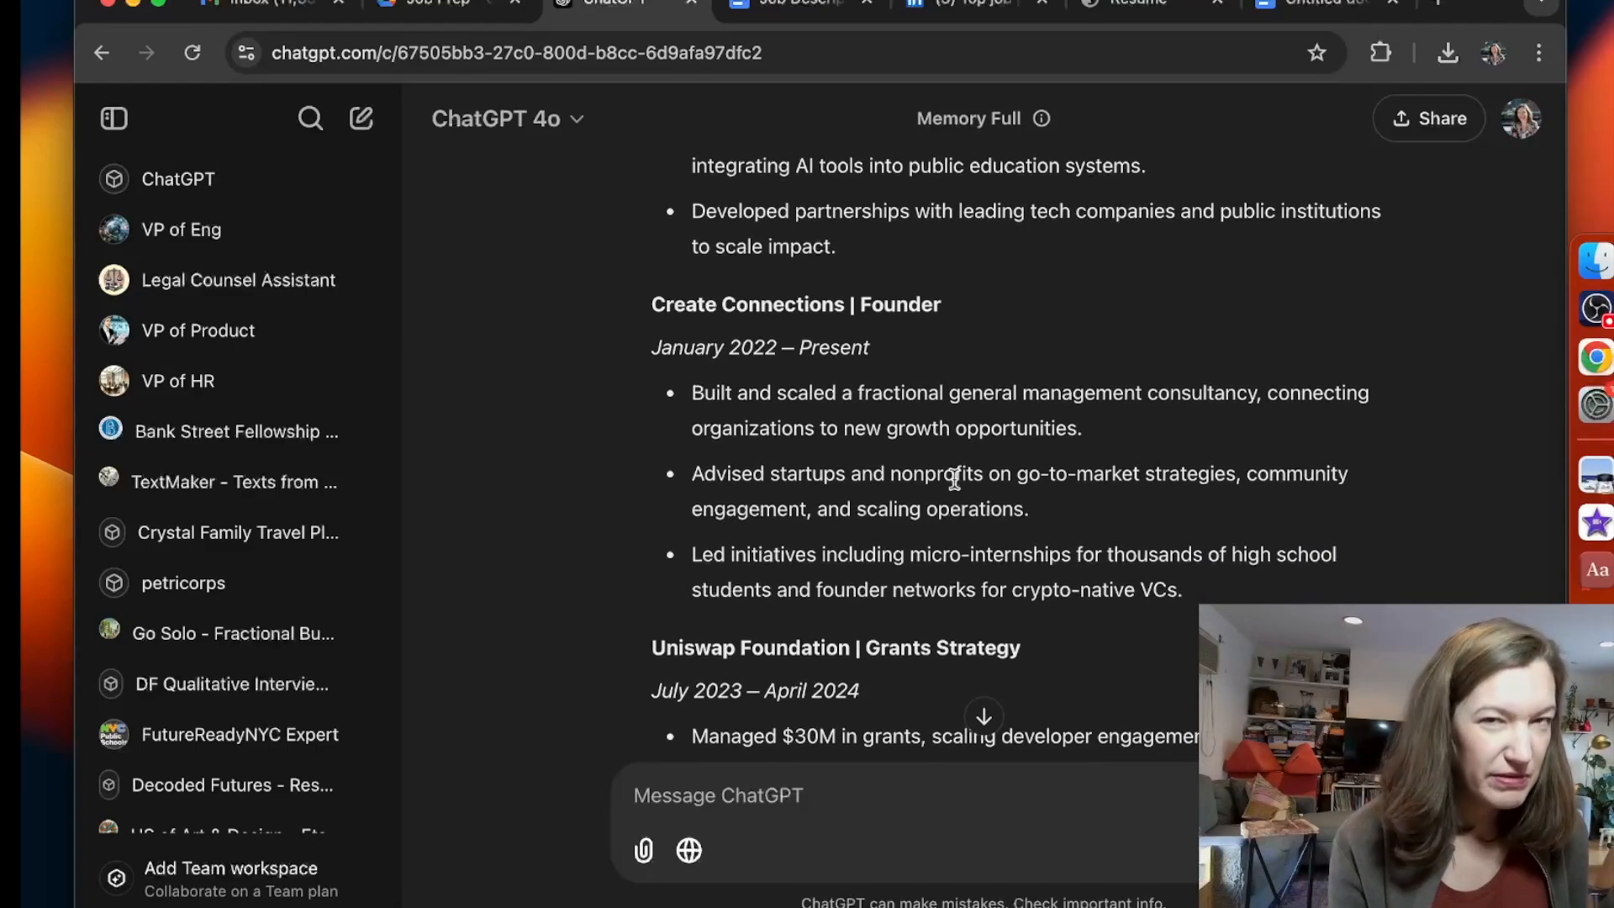
scroll(955, 477, down, 7)
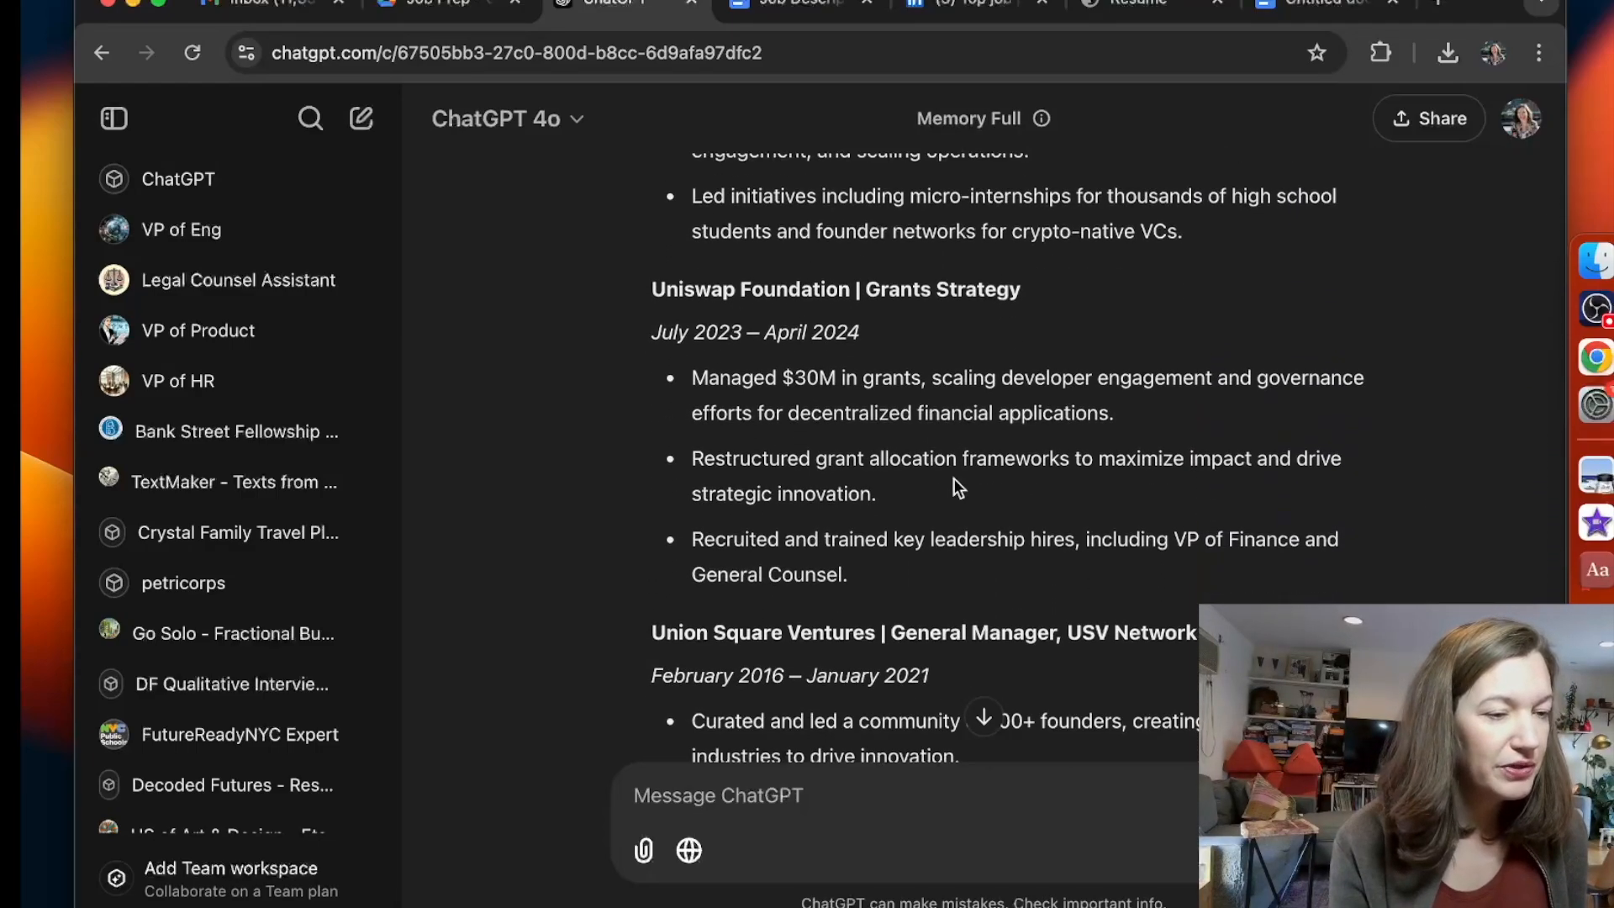
scroll(946, 454, up, 1)
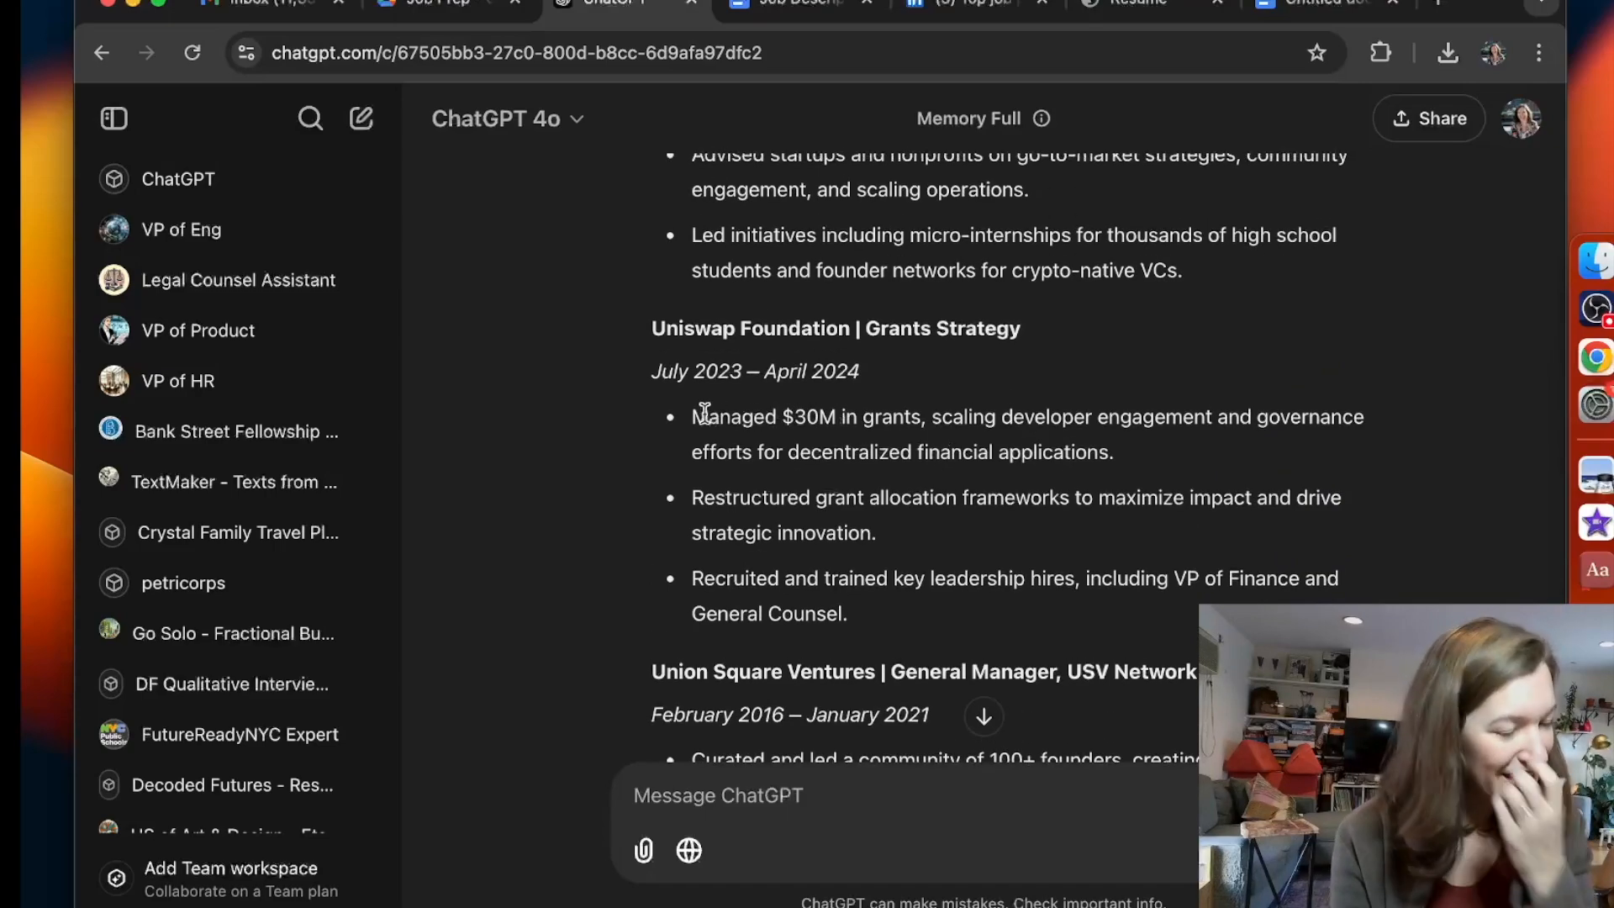
drag(687, 417, 1139, 624)
click(1098, 648)
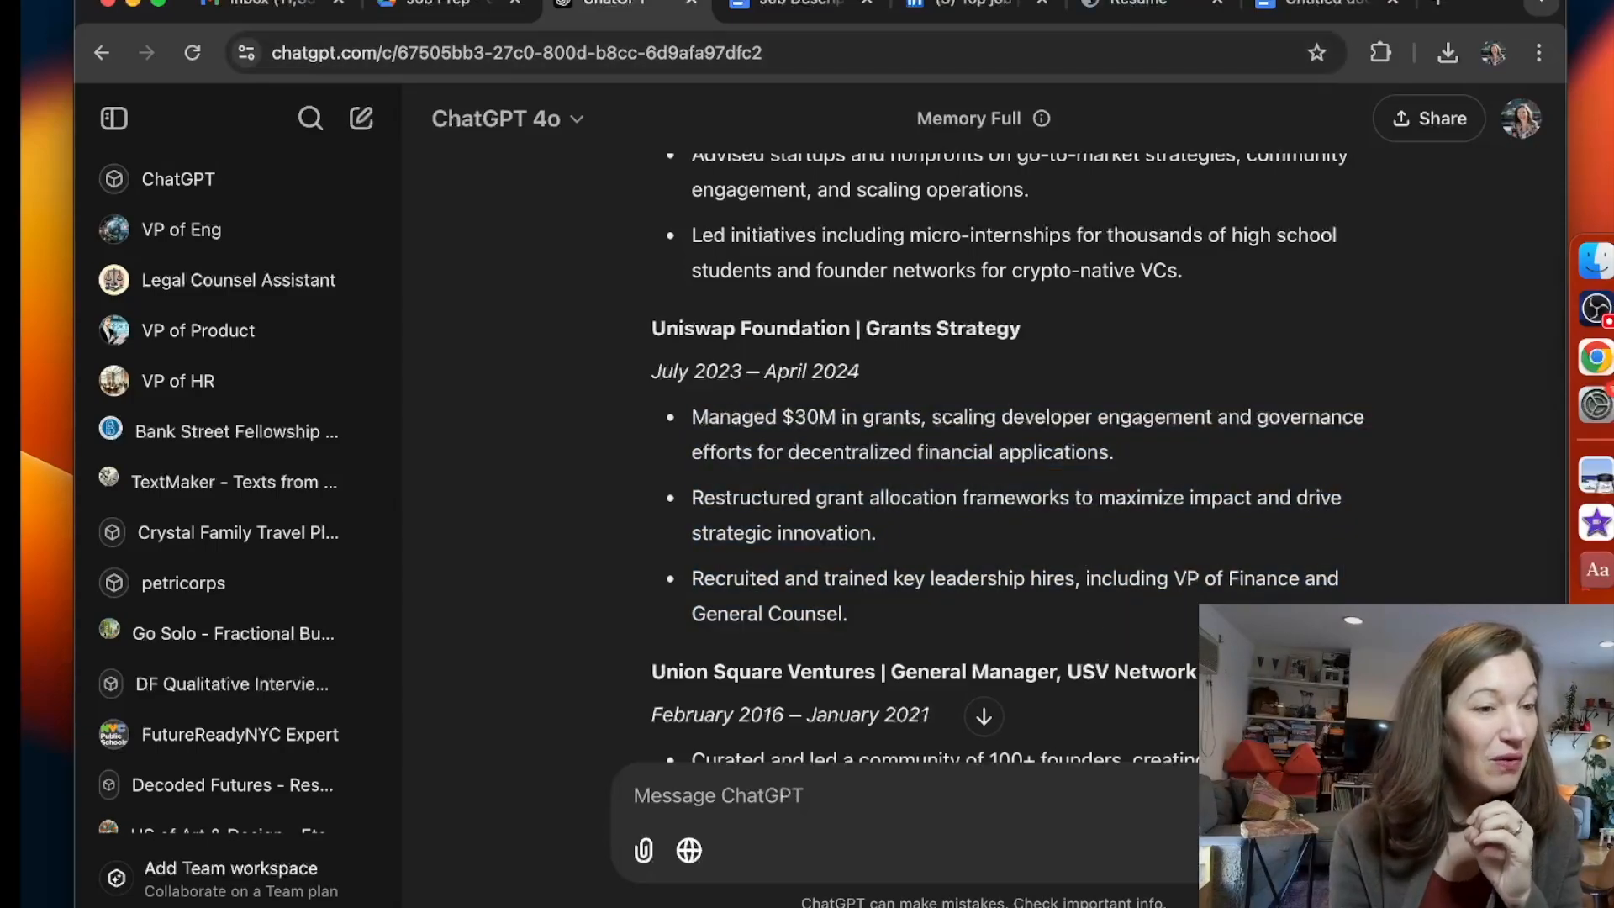
Open the LinkedIn profile and check how its experience section describes the Uniswap Foundation Grants Strategy role.
click(967, 5)
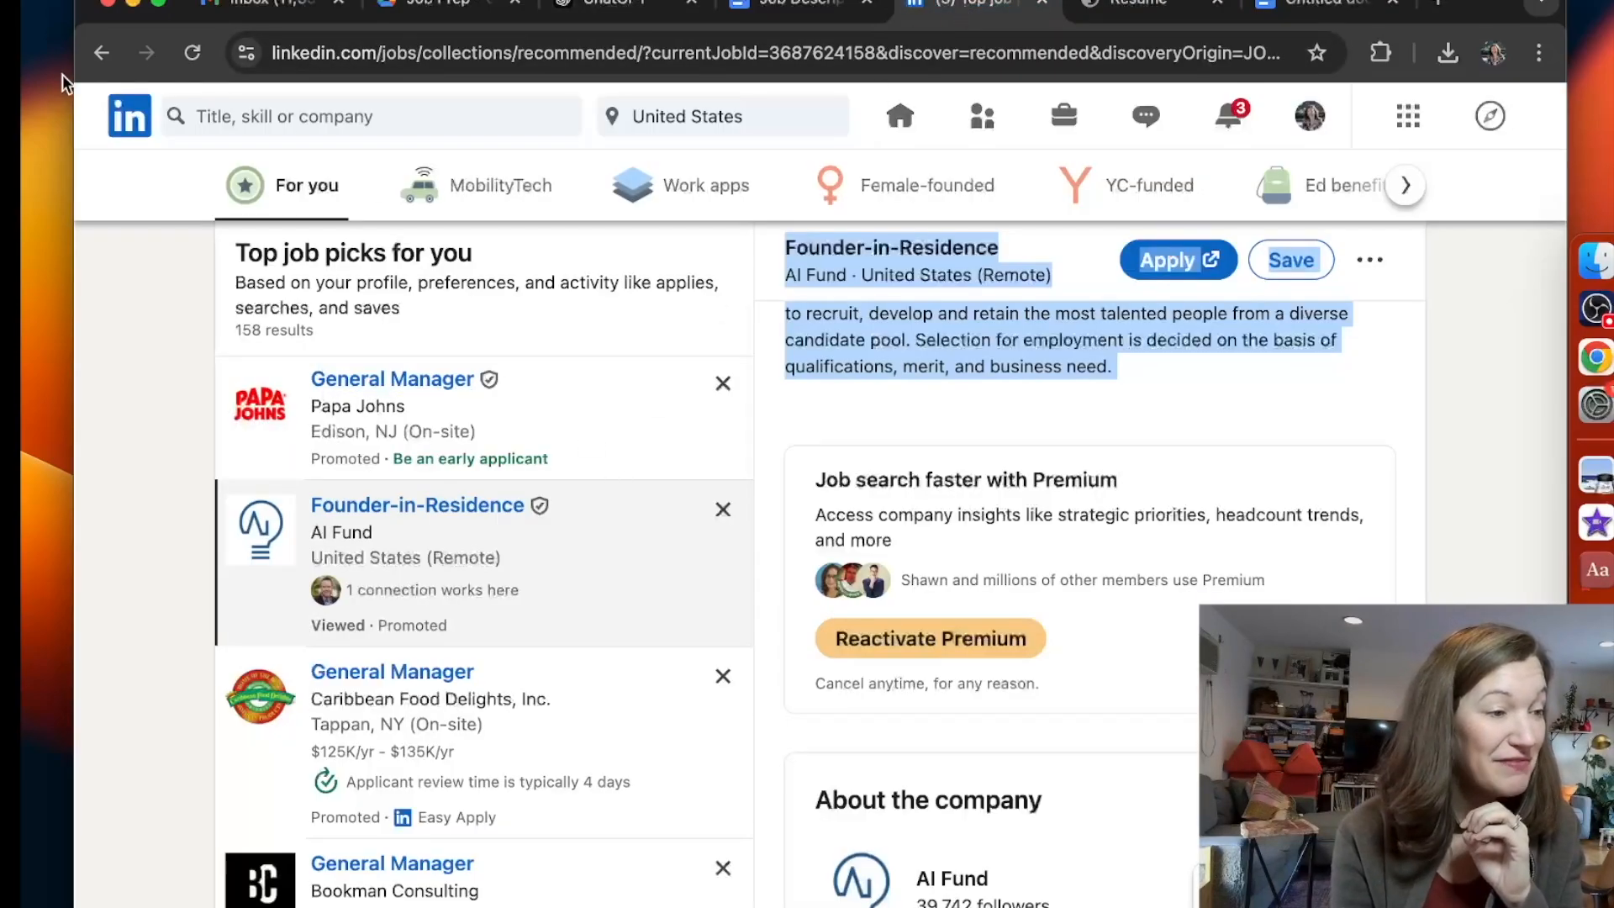
click(101, 53)
click(101, 53)
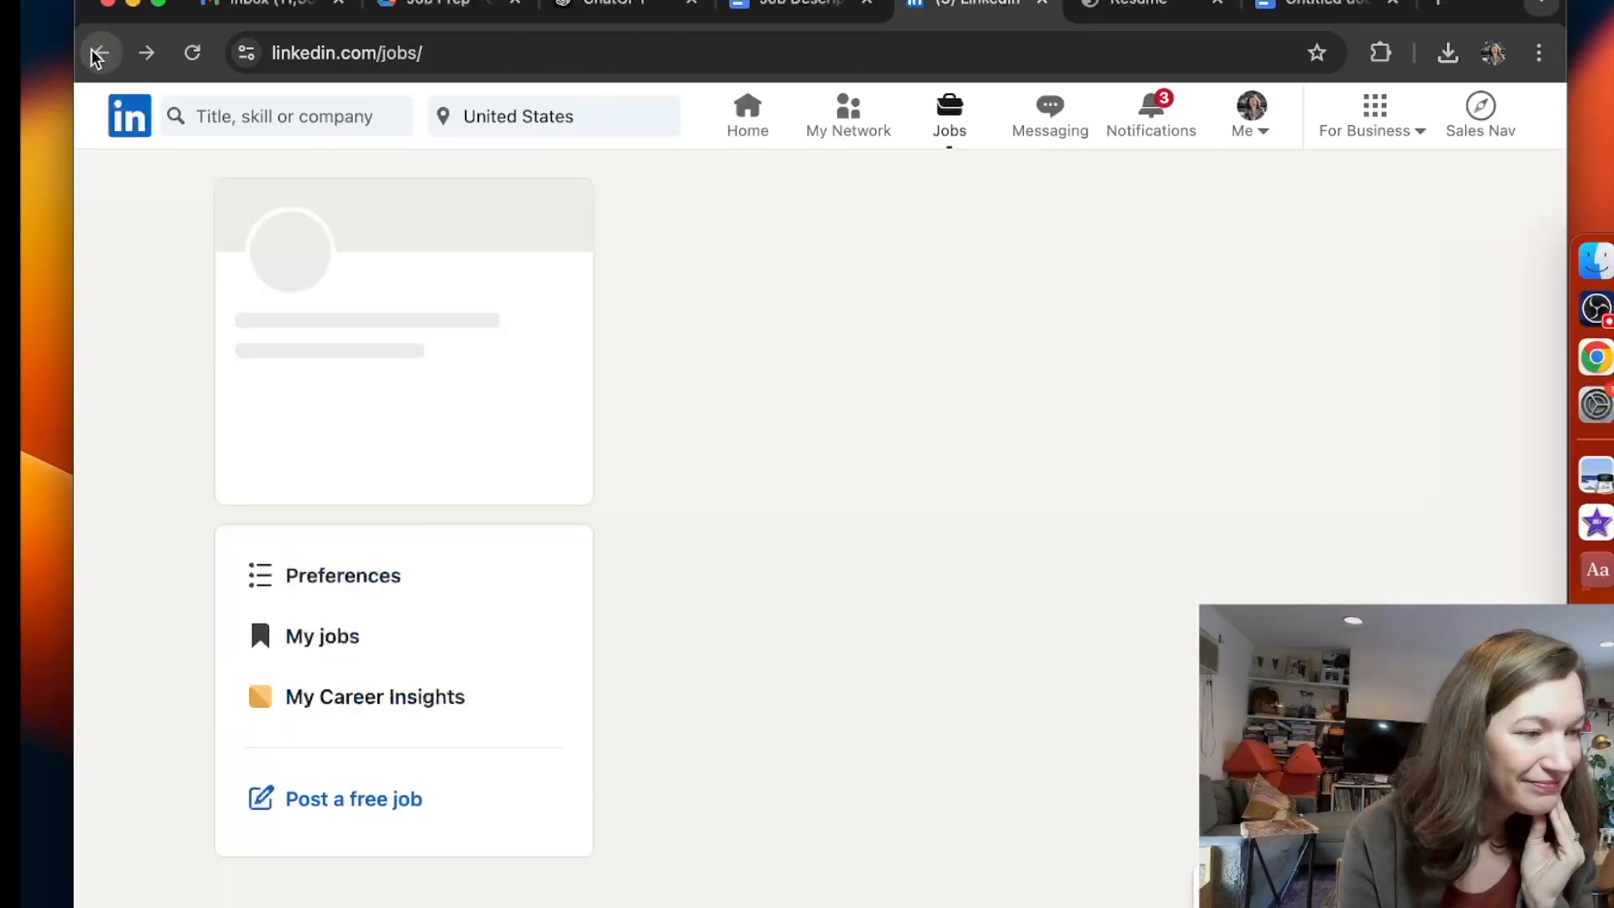
click(345, 337)
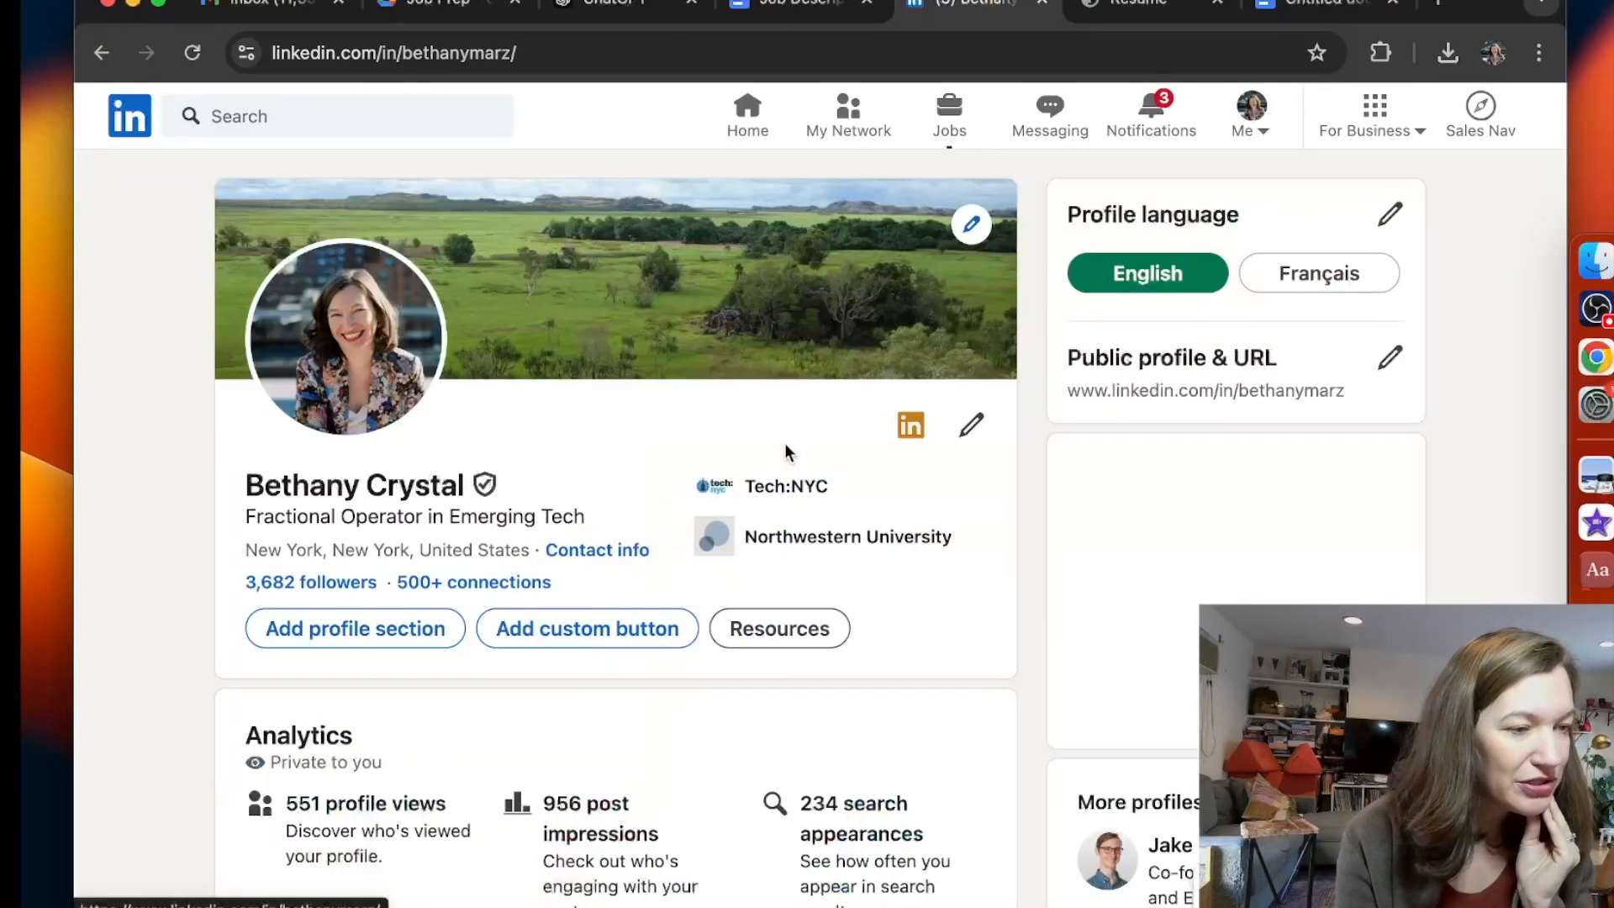
scroll(786, 454, down, 20)
scroll(786, 453, down, 4)
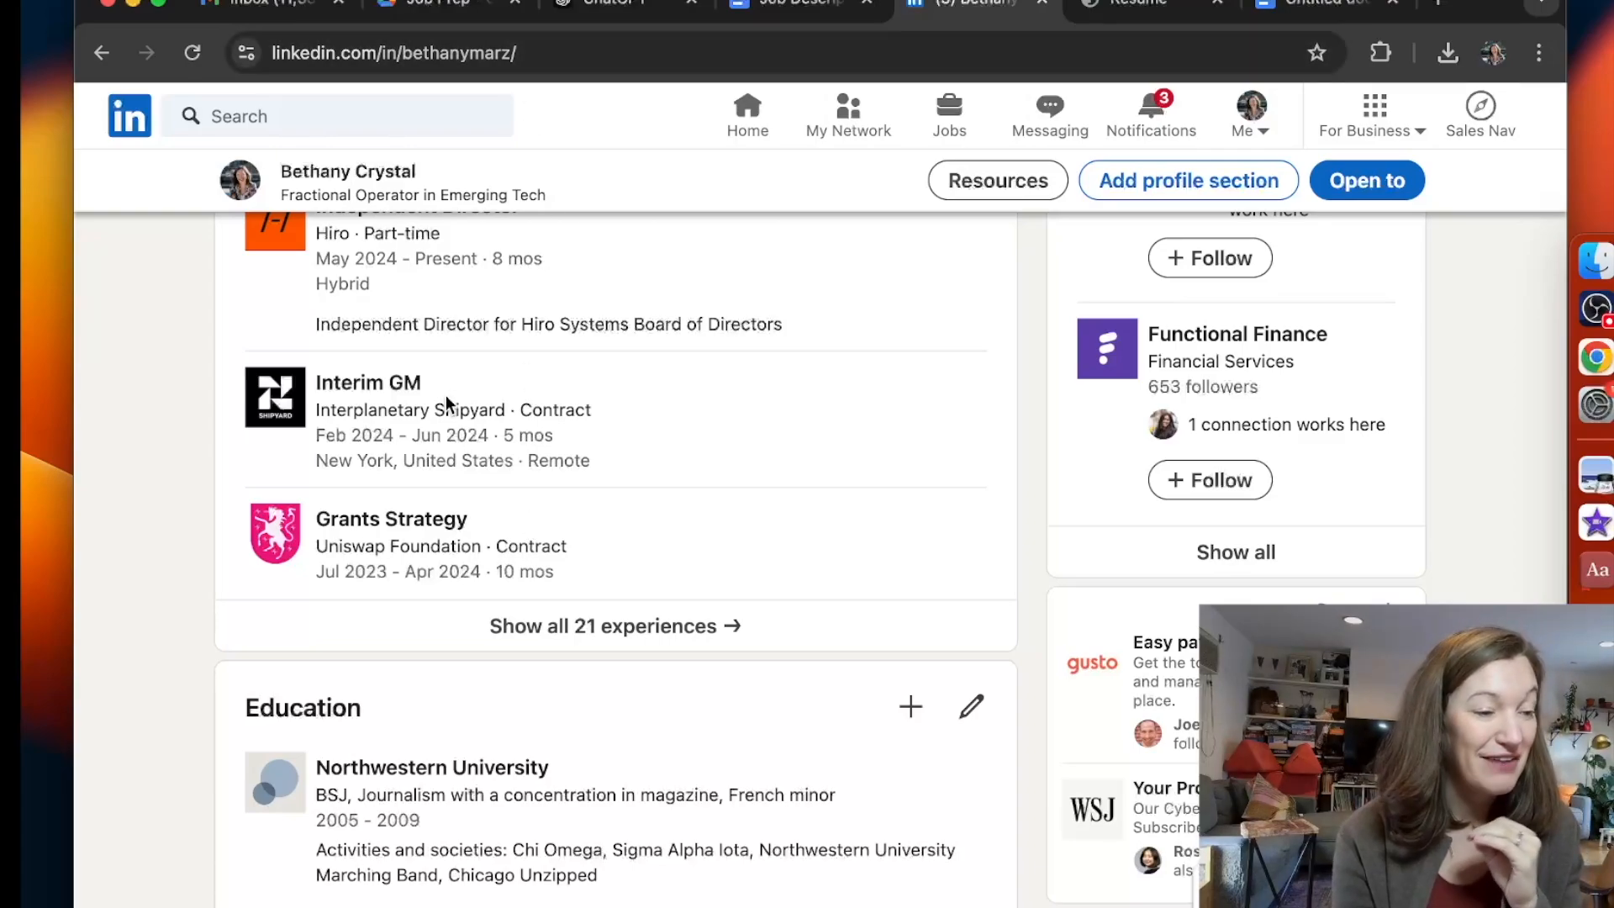
Return to the ChatGPT draft and read the rest, from the Uniswap Foundation bullets through achievements to the additional information.
click(618, 6)
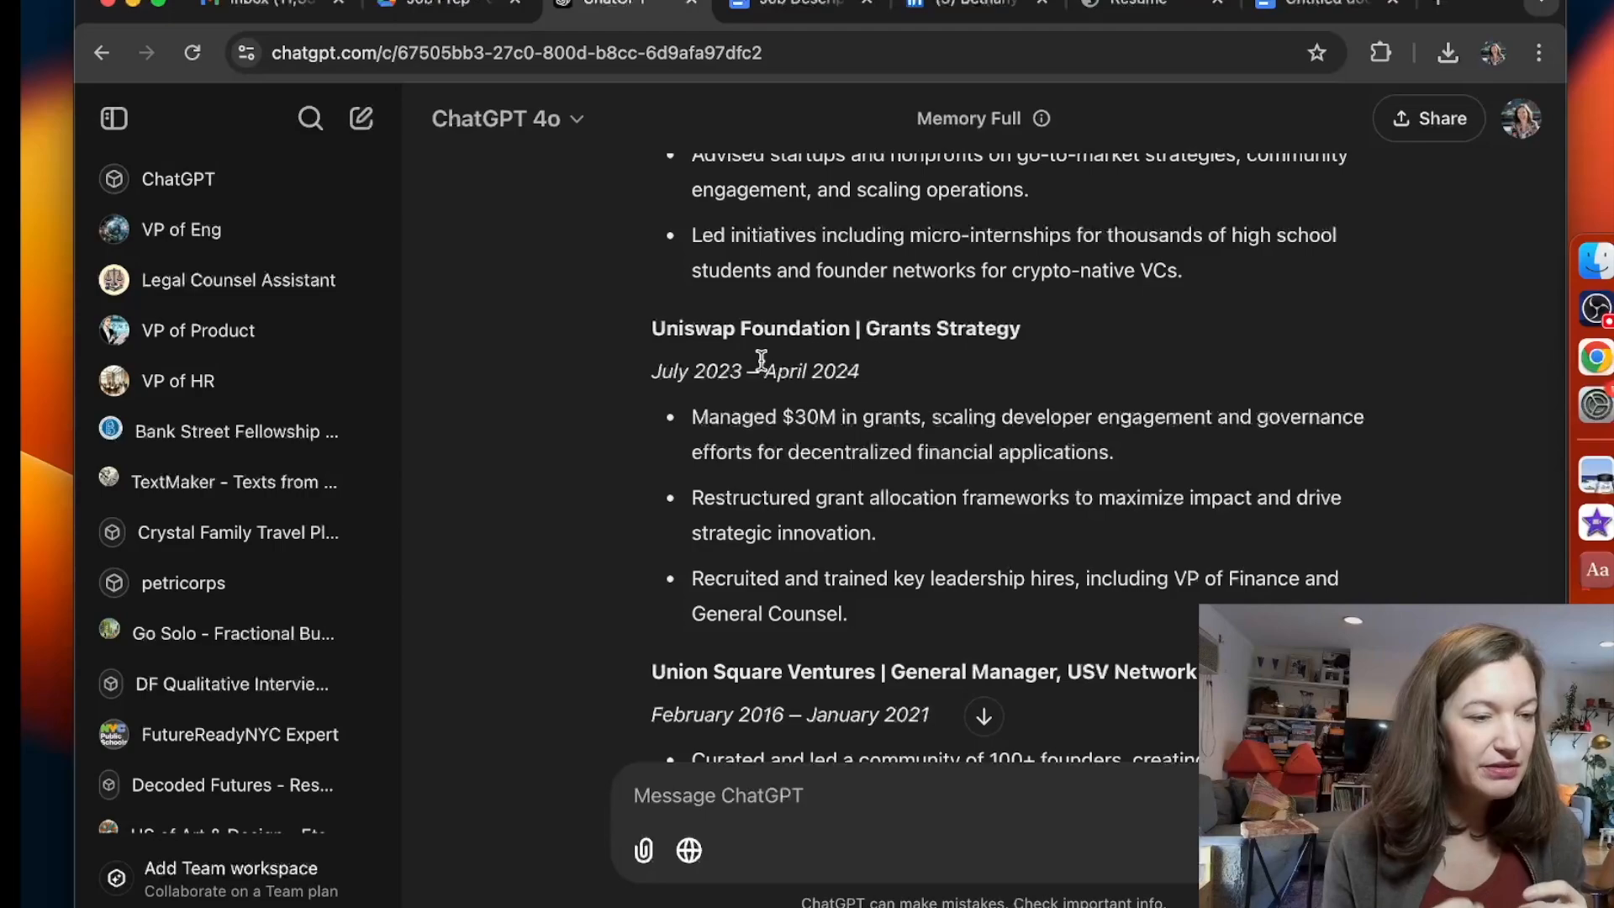
mouse_move(1043, 125)
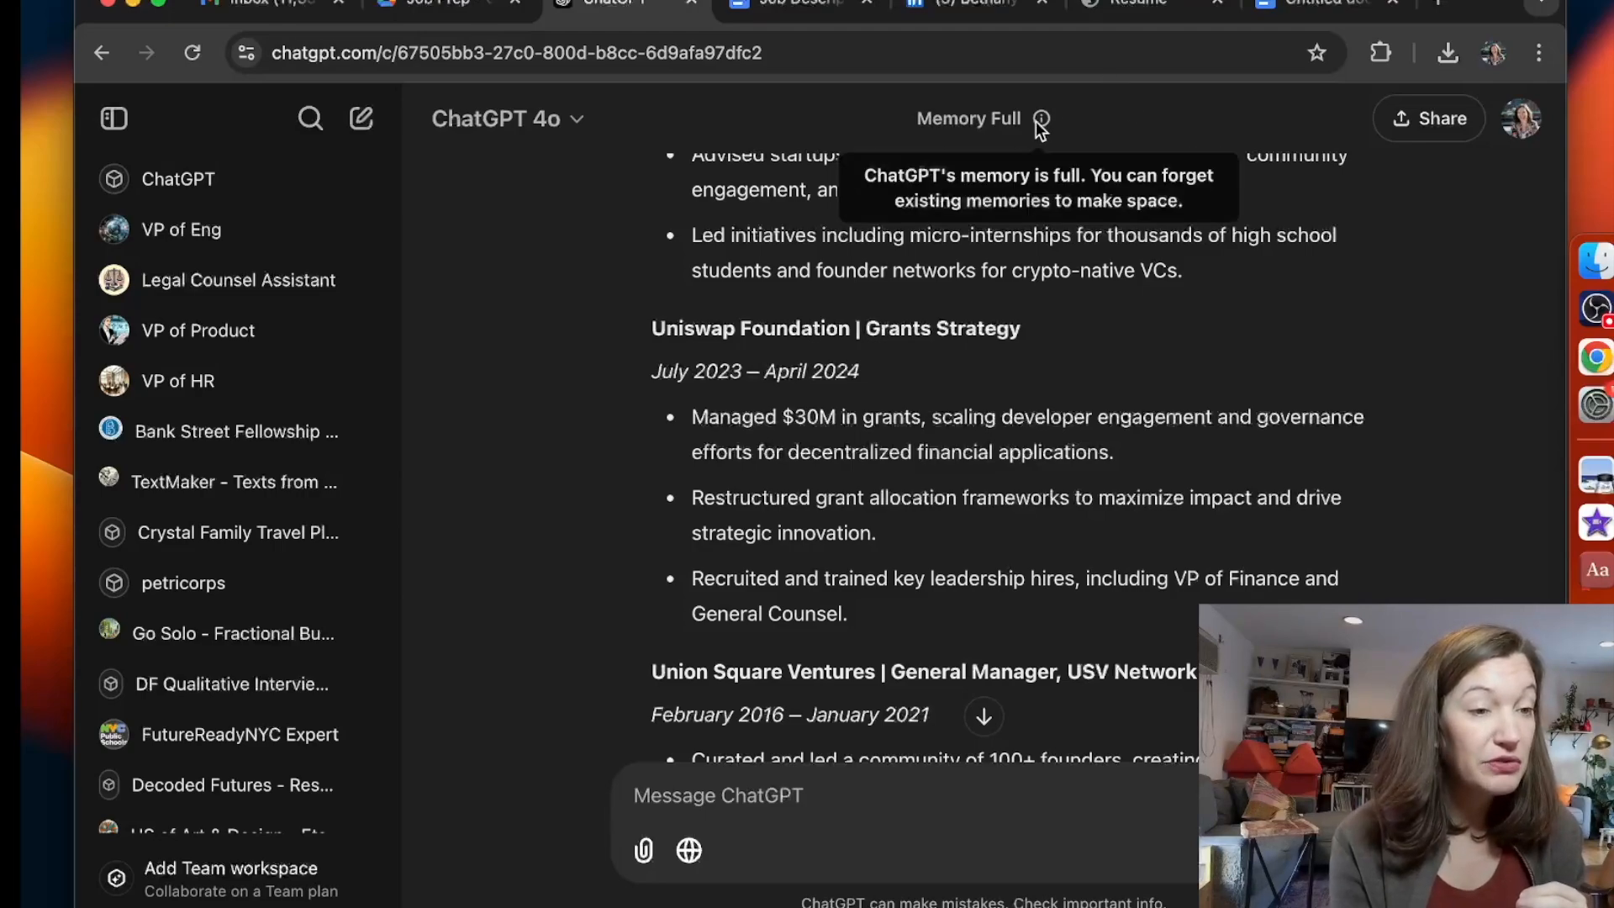
scroll(937, 479, down, 2)
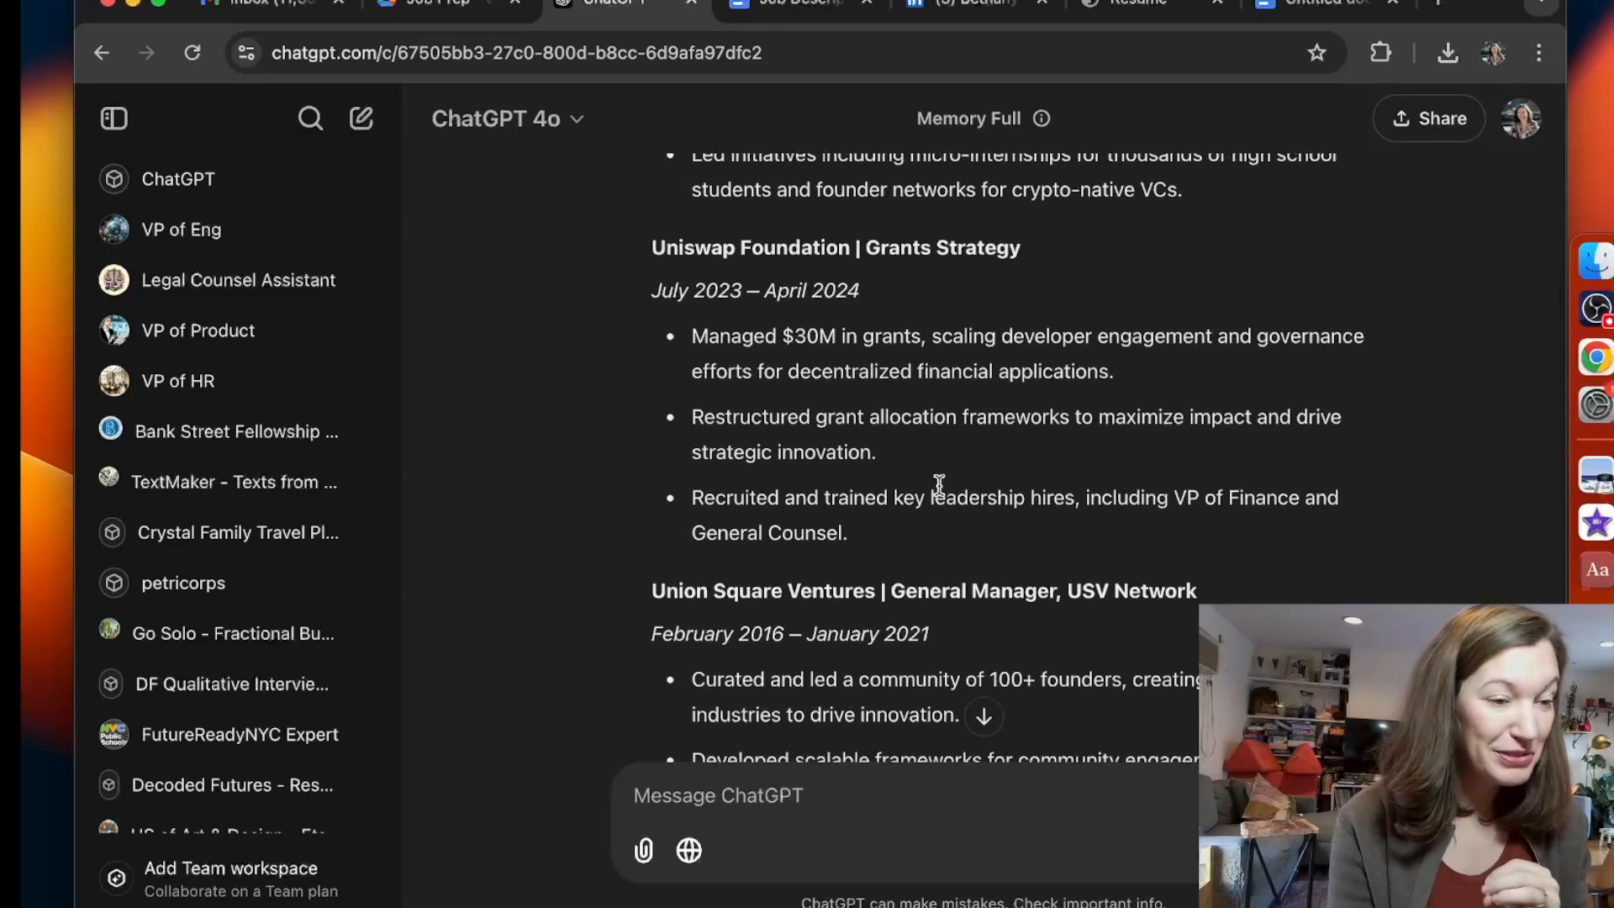
drag(685, 335, 1137, 375)
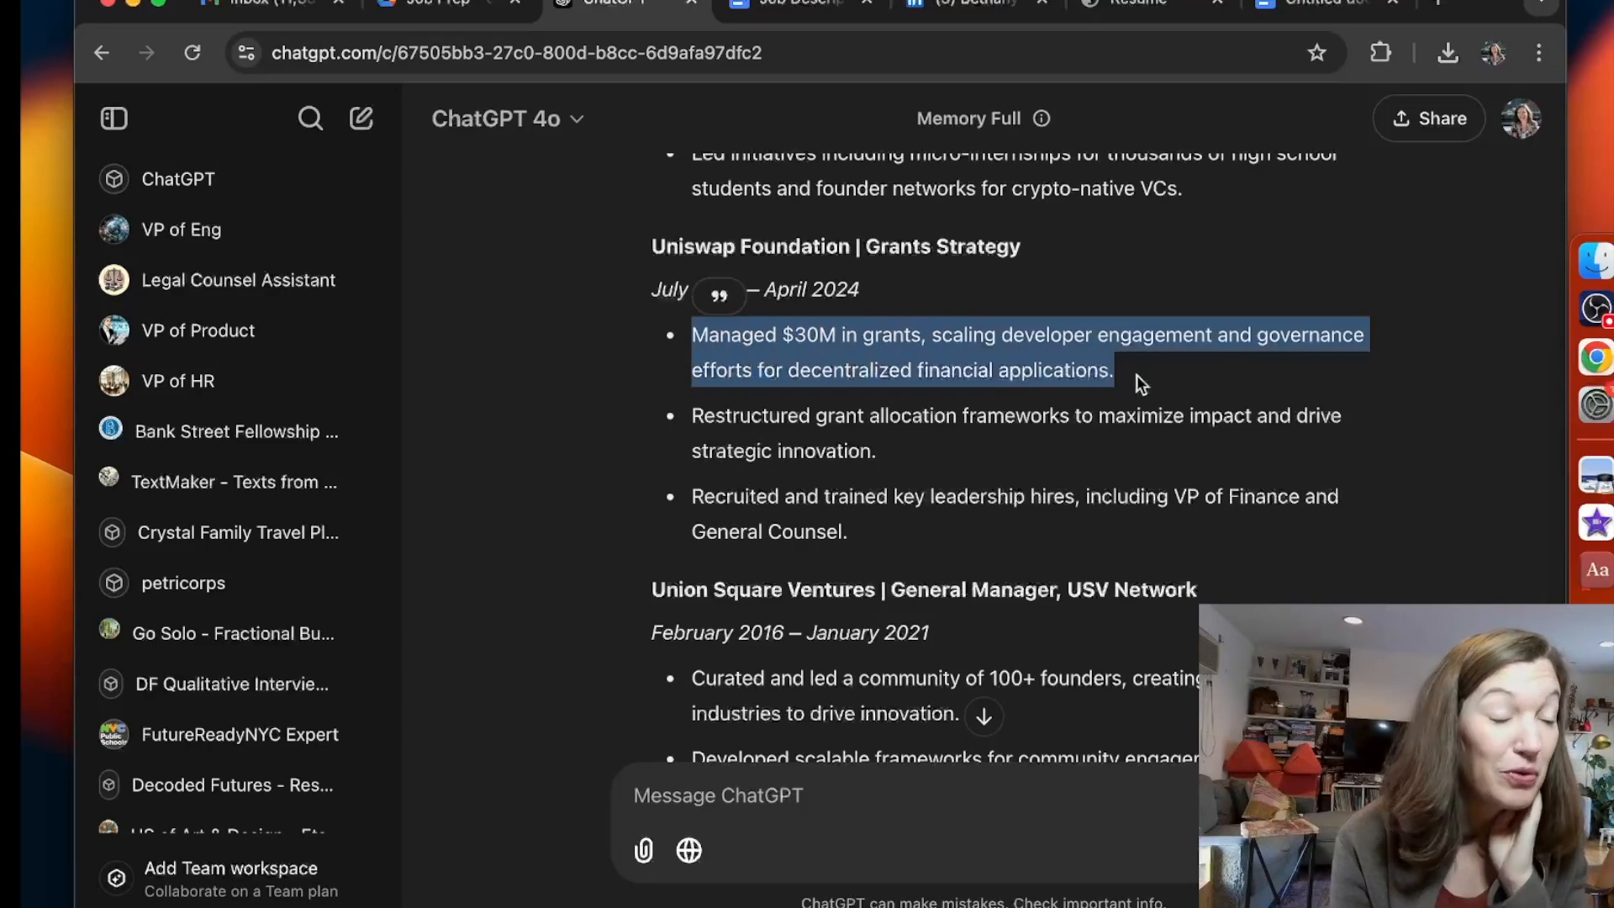
scroll(1137, 375, down, 3)
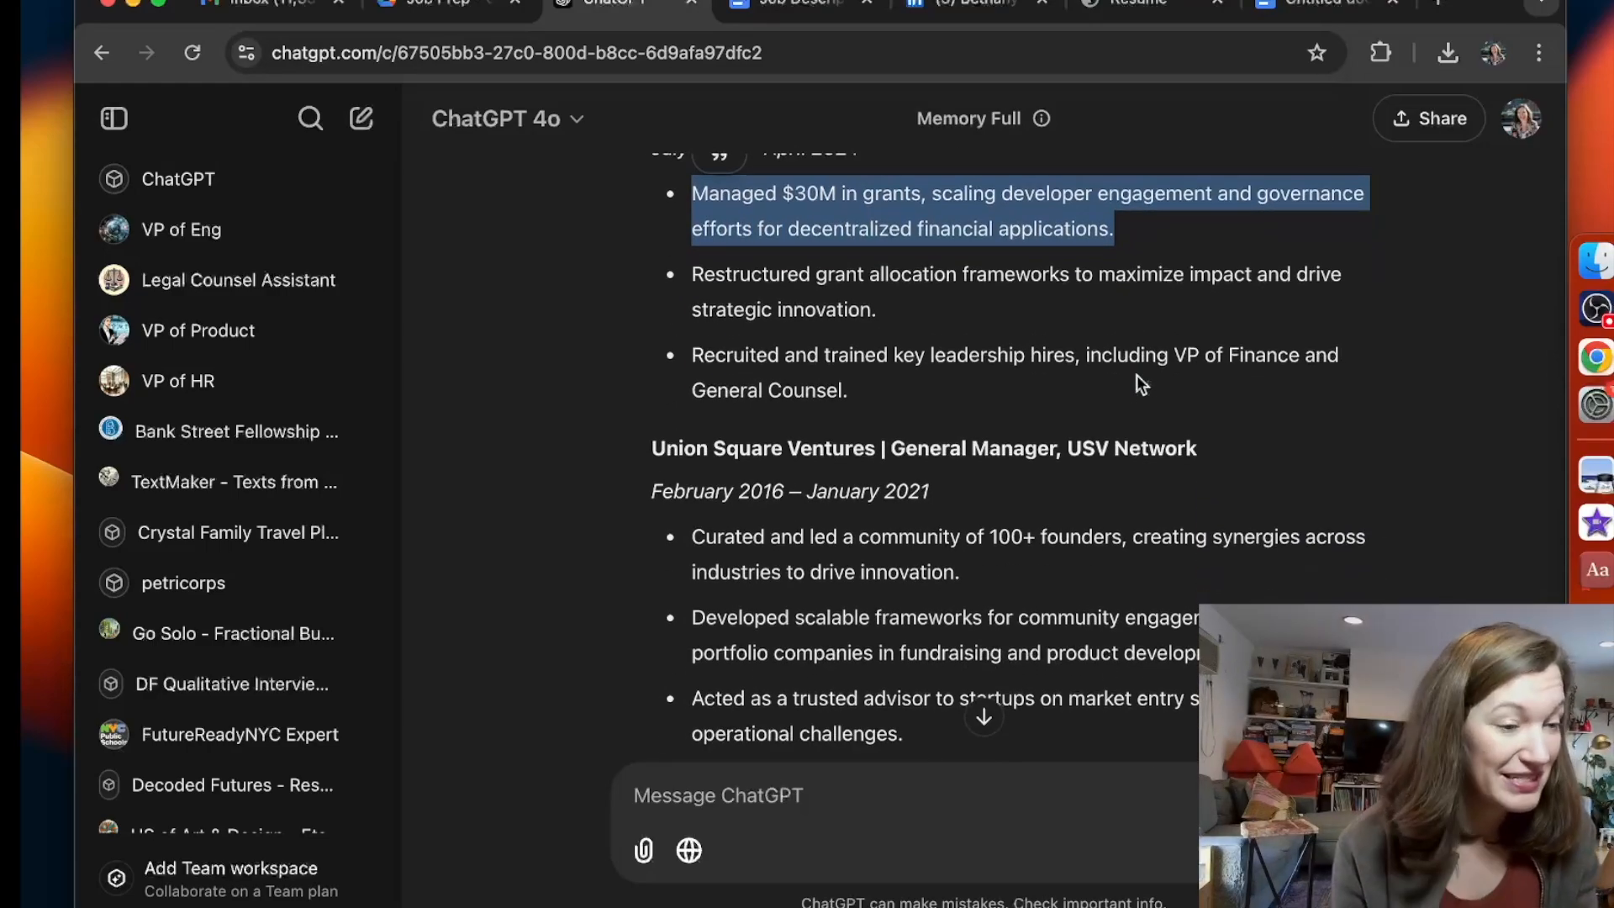
scroll(1136, 374, down, 2)
scroll(1137, 375, down, 10)
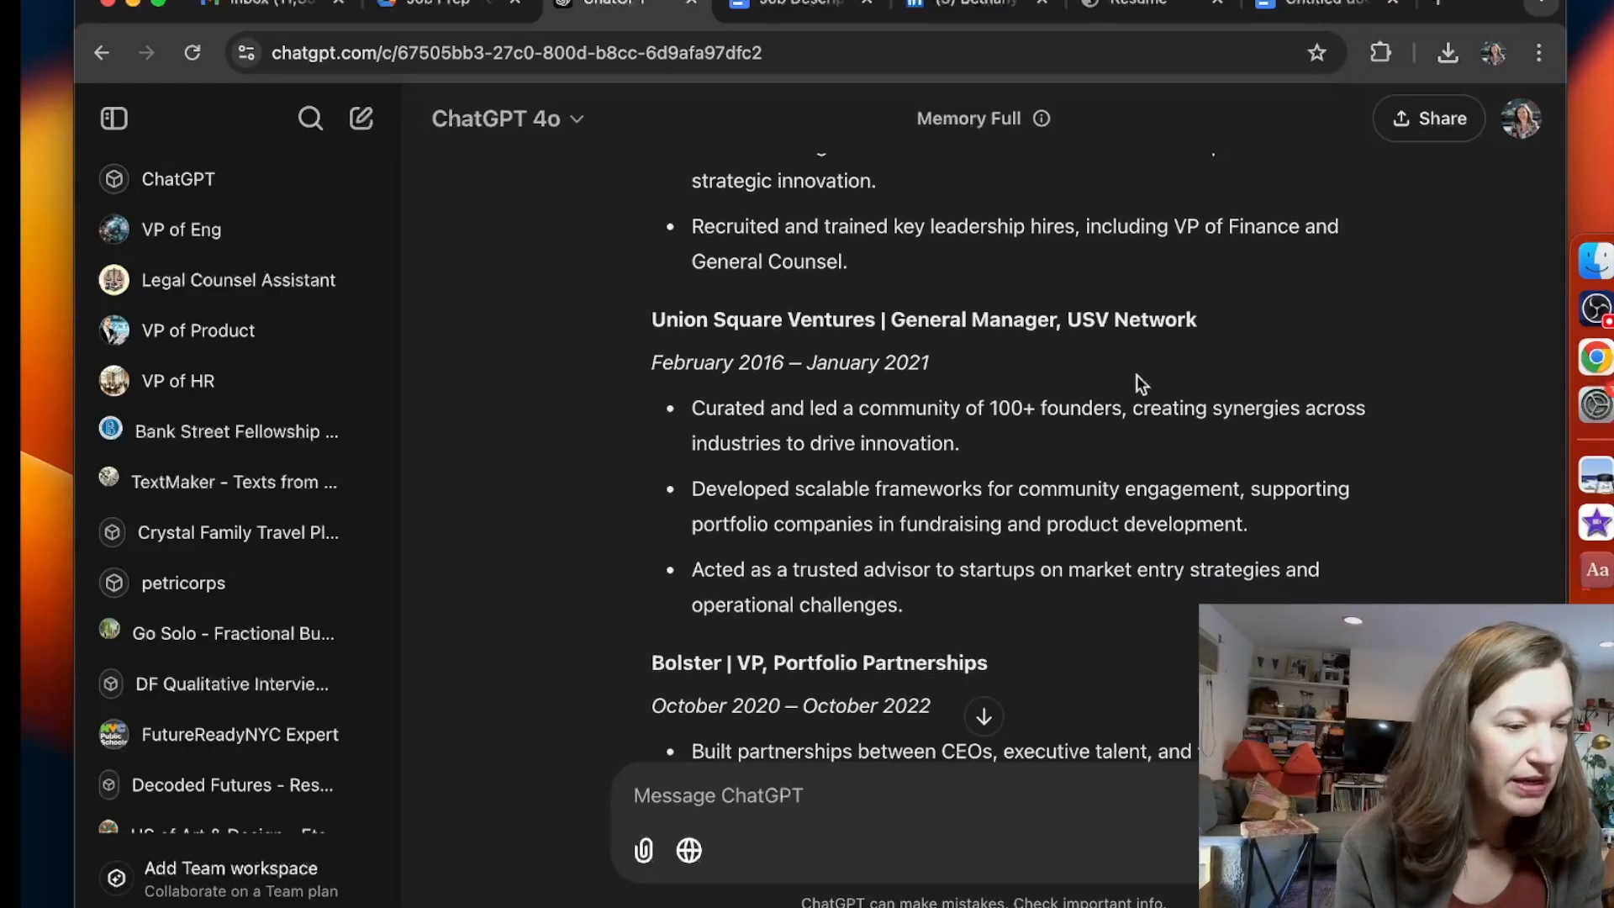
scroll(1136, 375, down, 15)
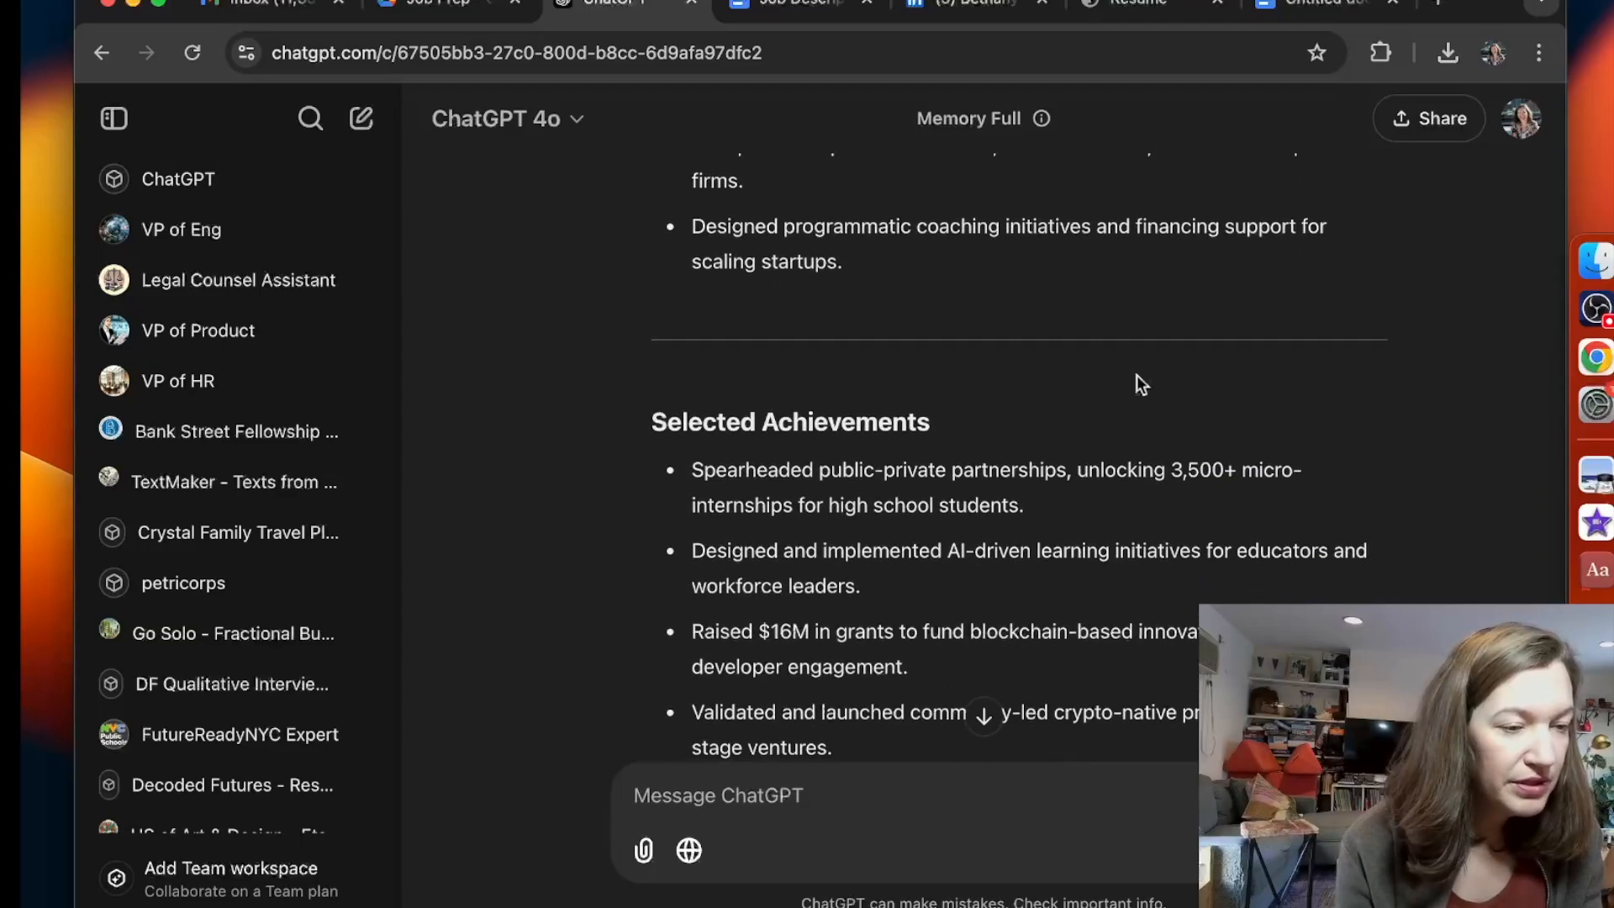
scroll(1137, 375, down, 5)
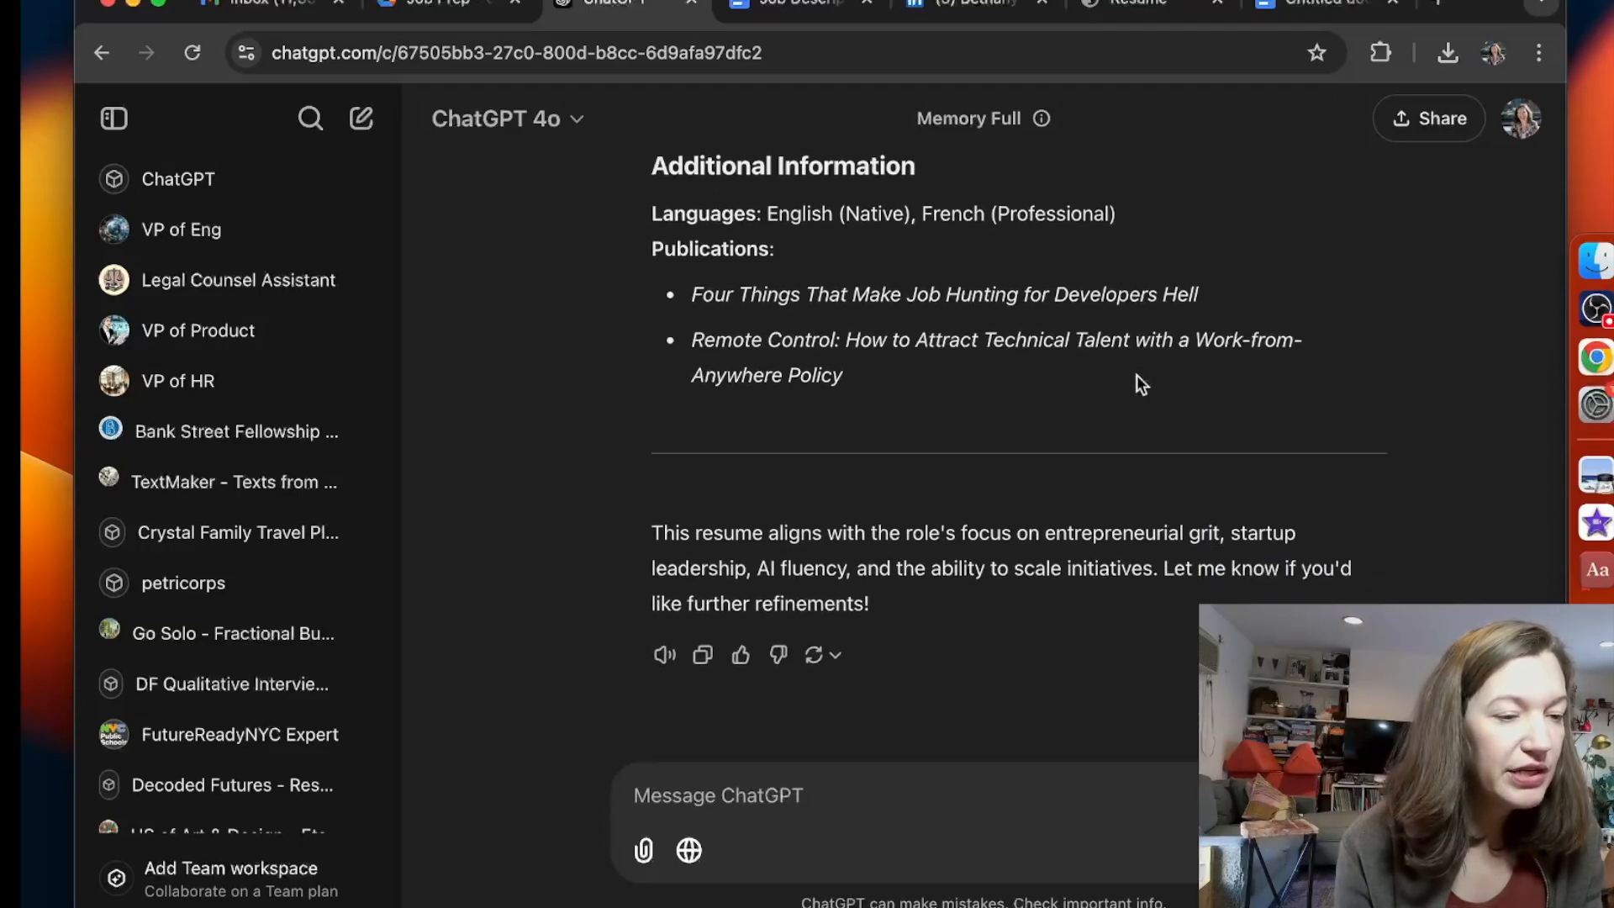
Copy the whole drafted resume into a new Google Docs document in the Job Prep folder and check its opening sections.
drag(870, 370, 645, 588)
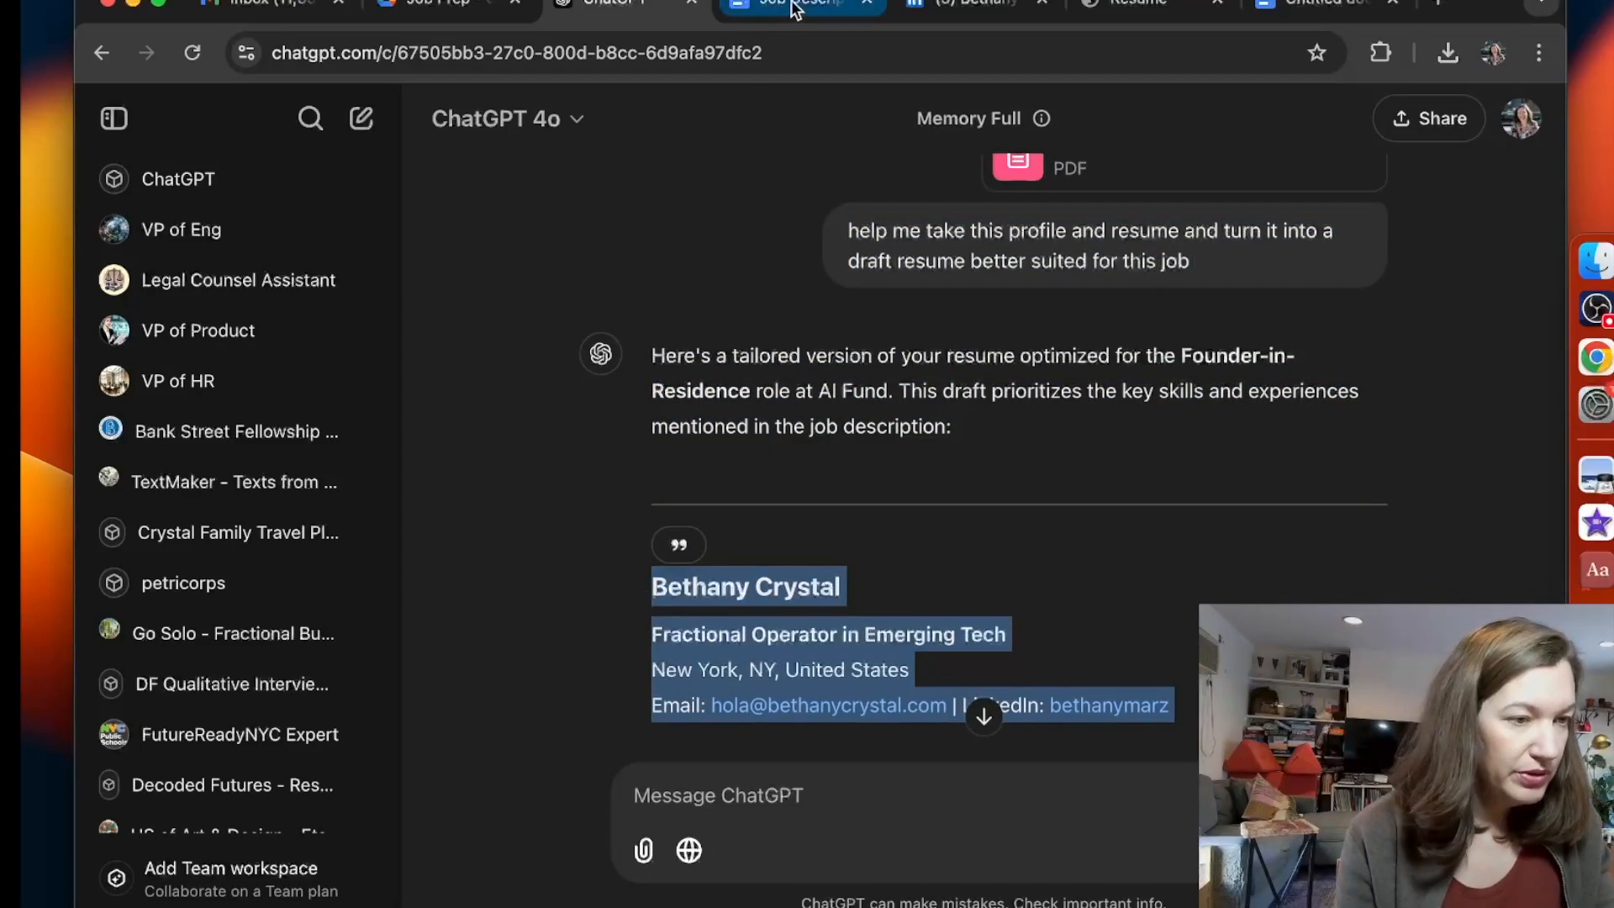
click(461, 12)
click(143, 209)
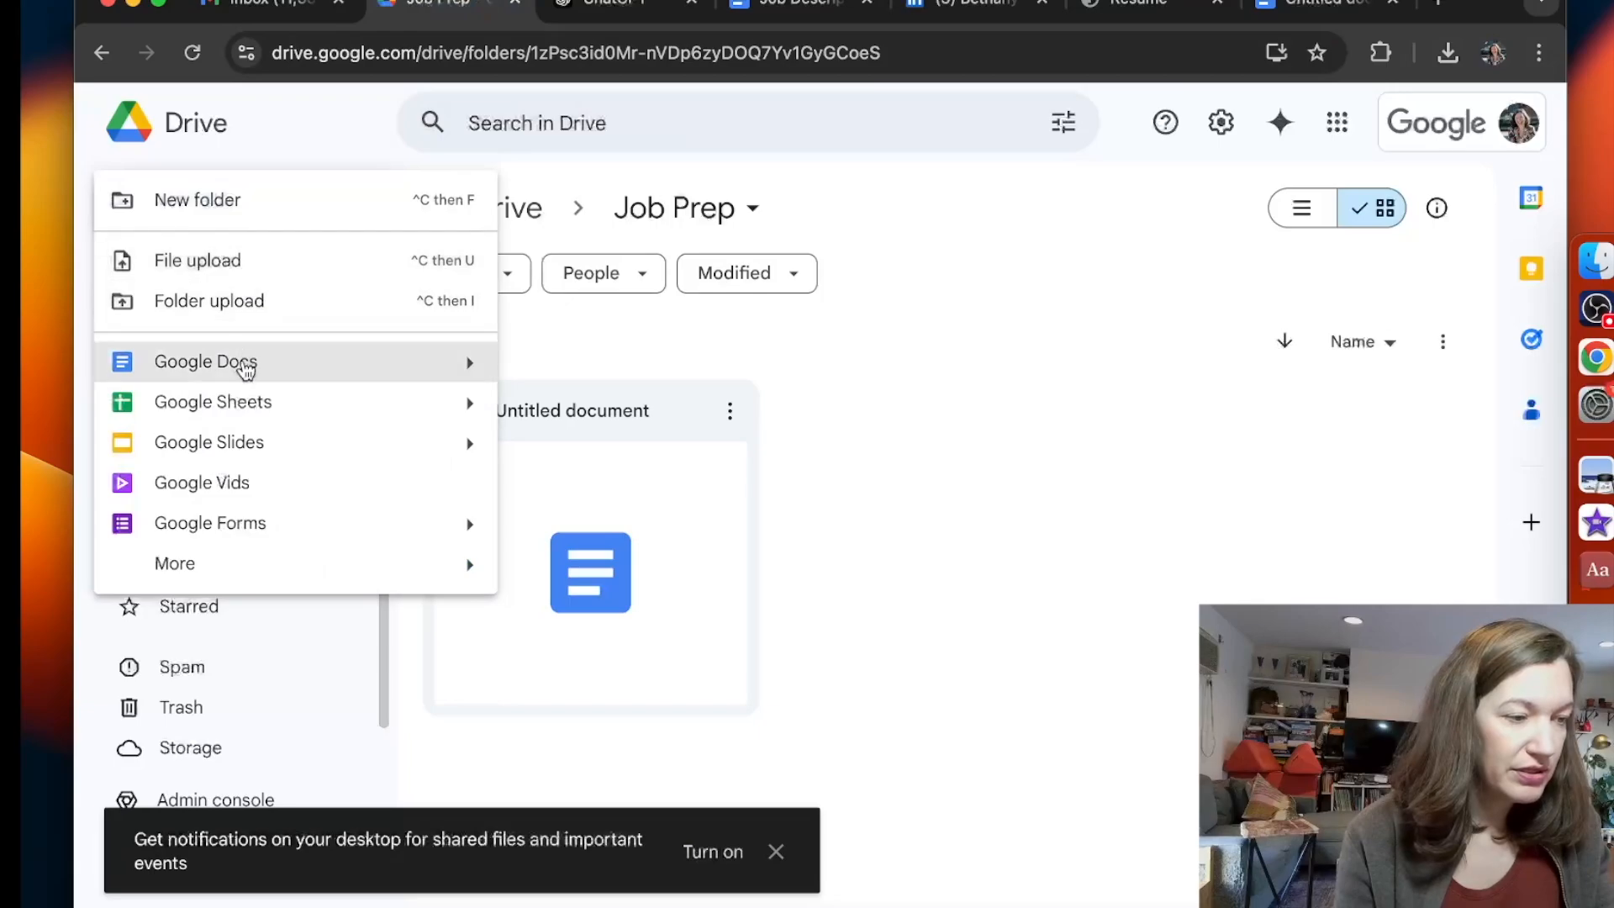
click(244, 363)
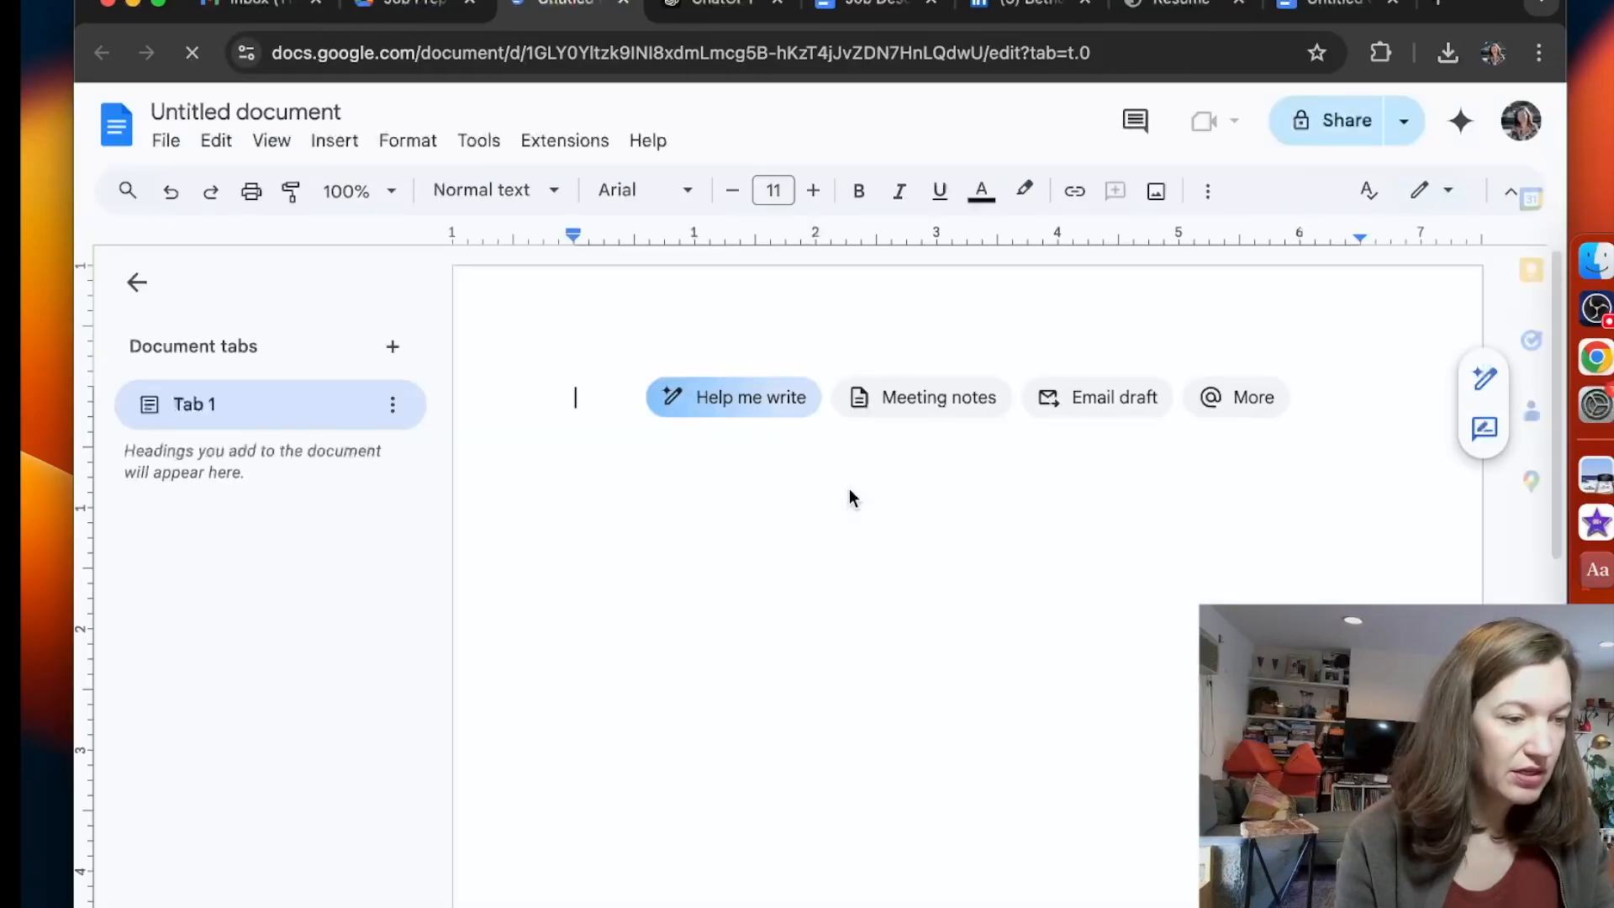
key(super+v)
scroll(849, 496, up, 20)
scroll(849, 495, down, 3)
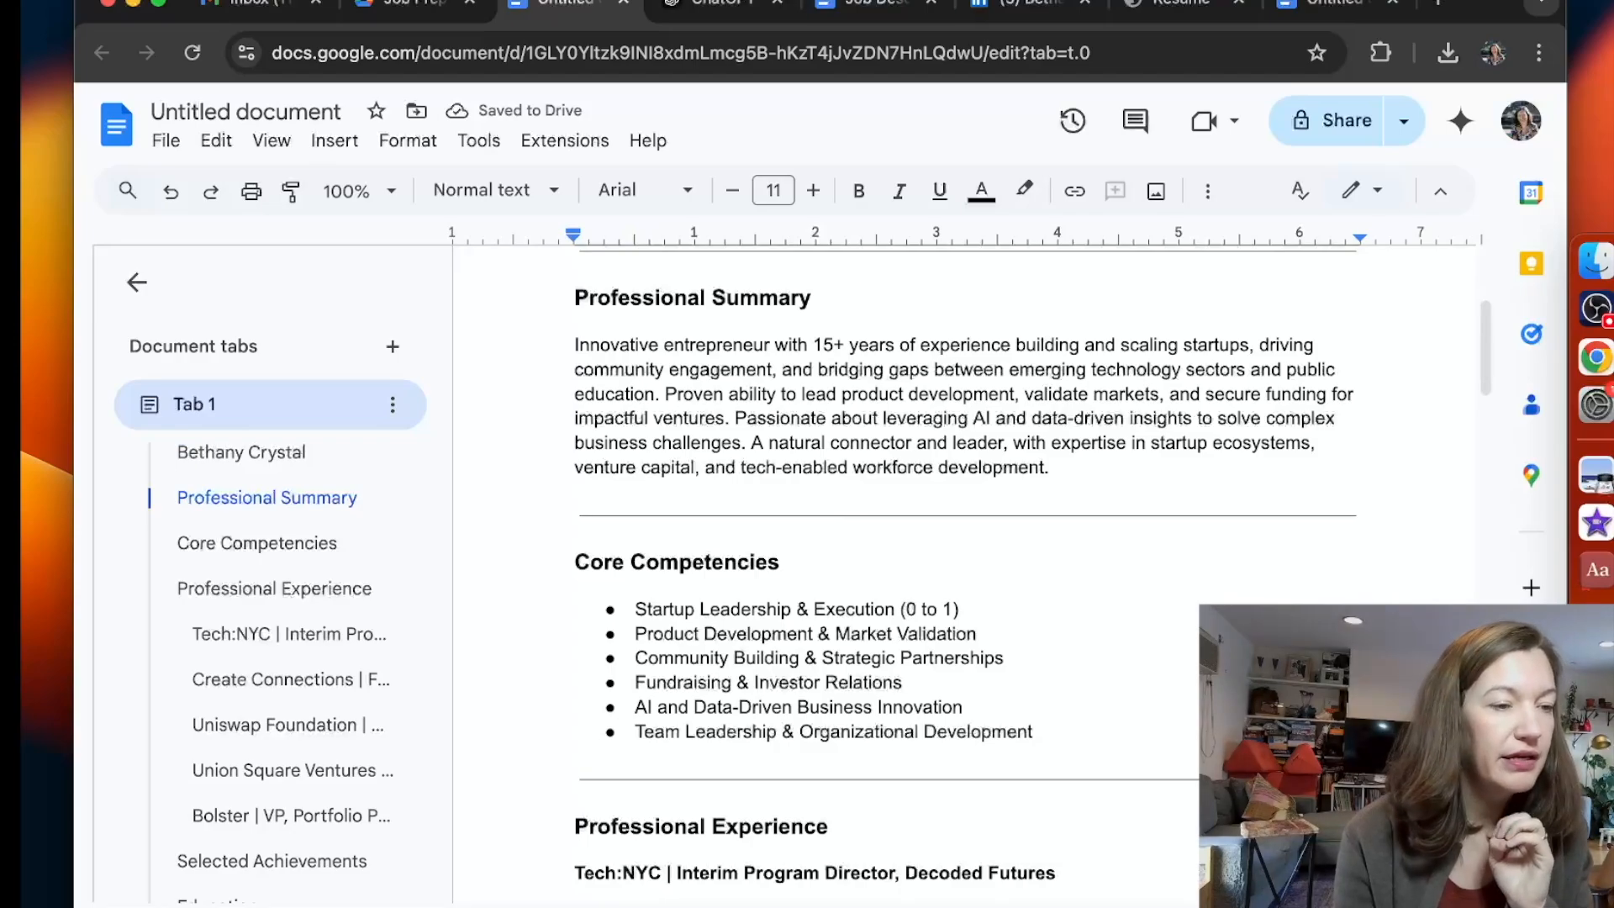
Return to the ChatGPT conversation and send the request "make a shorter professional summary".
click(688, 10)
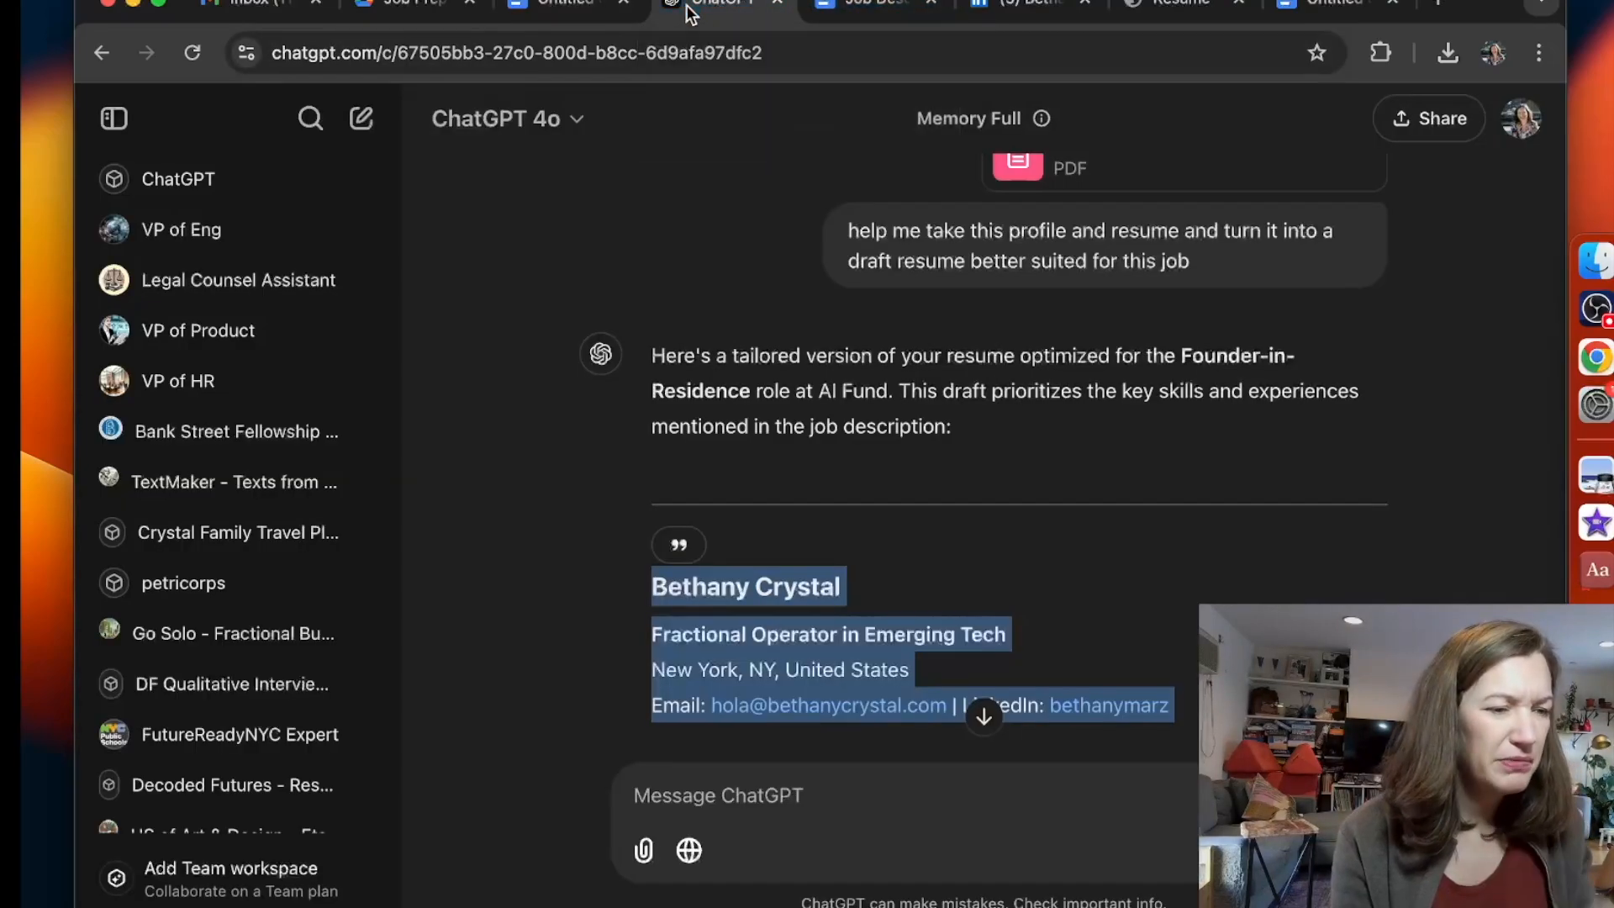
click(765, 786)
text(make a shorter professional summary)
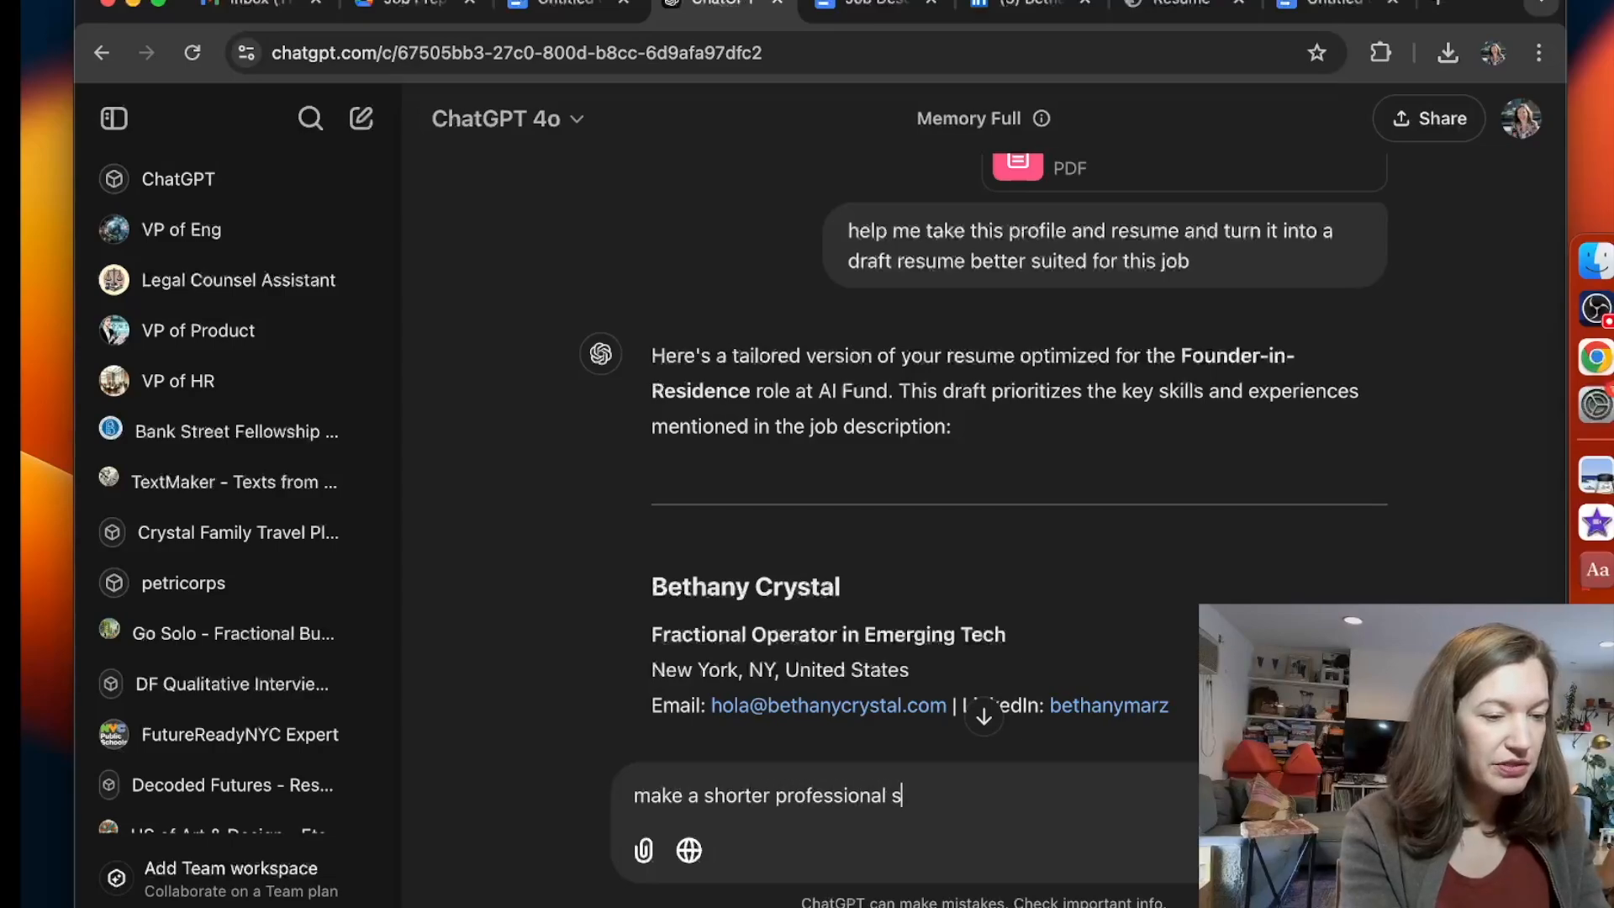
key(Return)
click(997, 721)
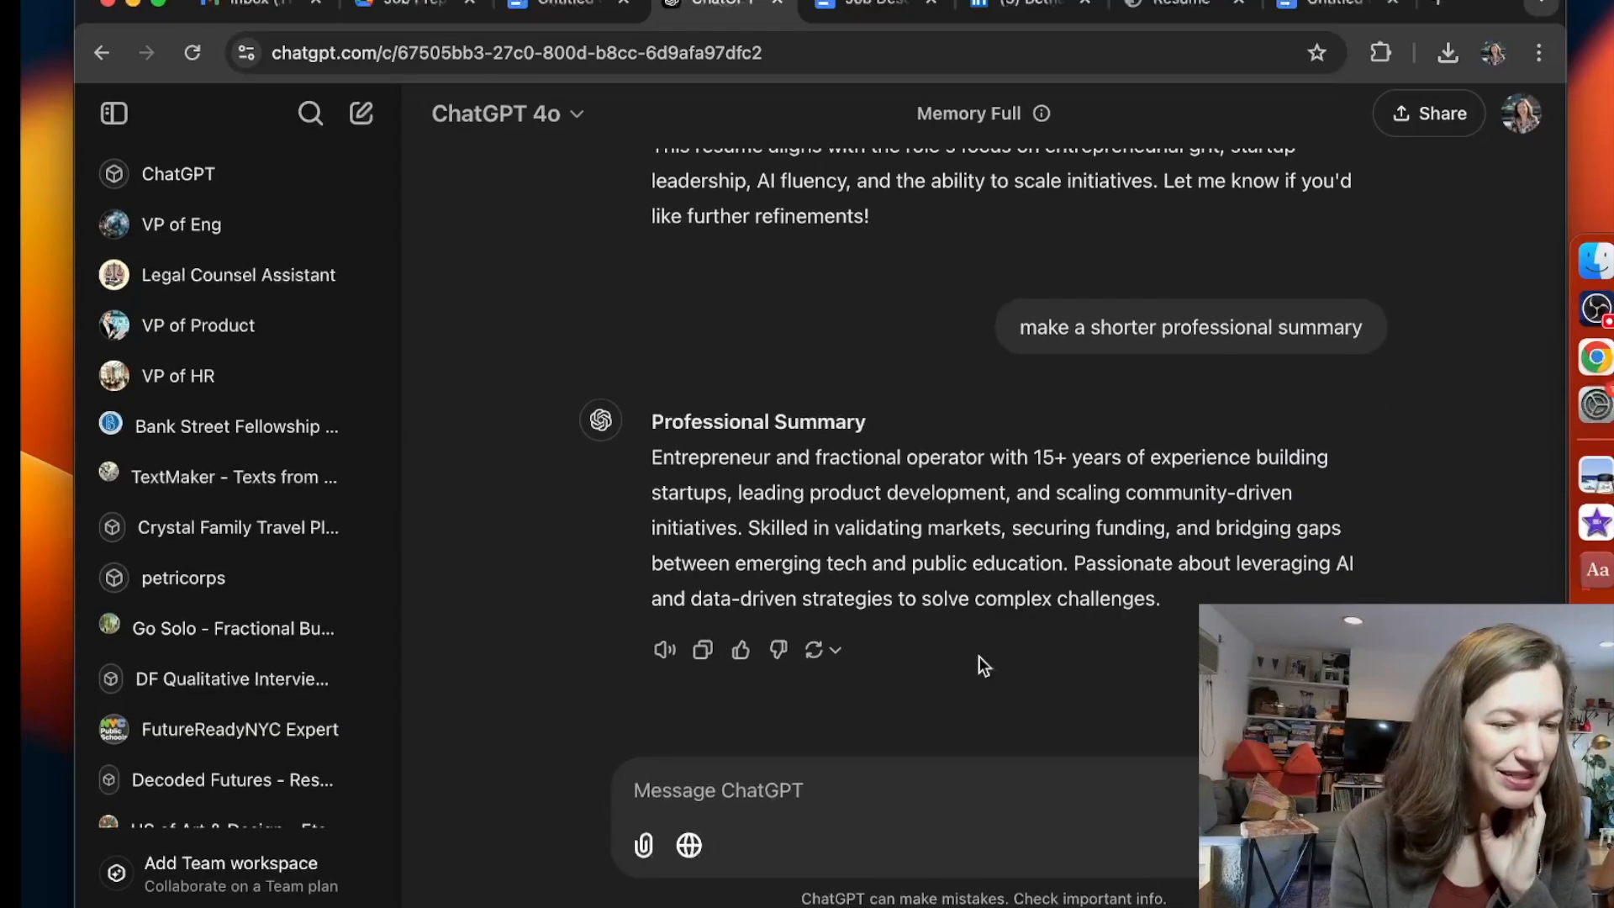
Send ChatGPT the follow-up request "keep one sentence and include an objected related to the founder in residence job".
drag(1072, 565, 655, 451)
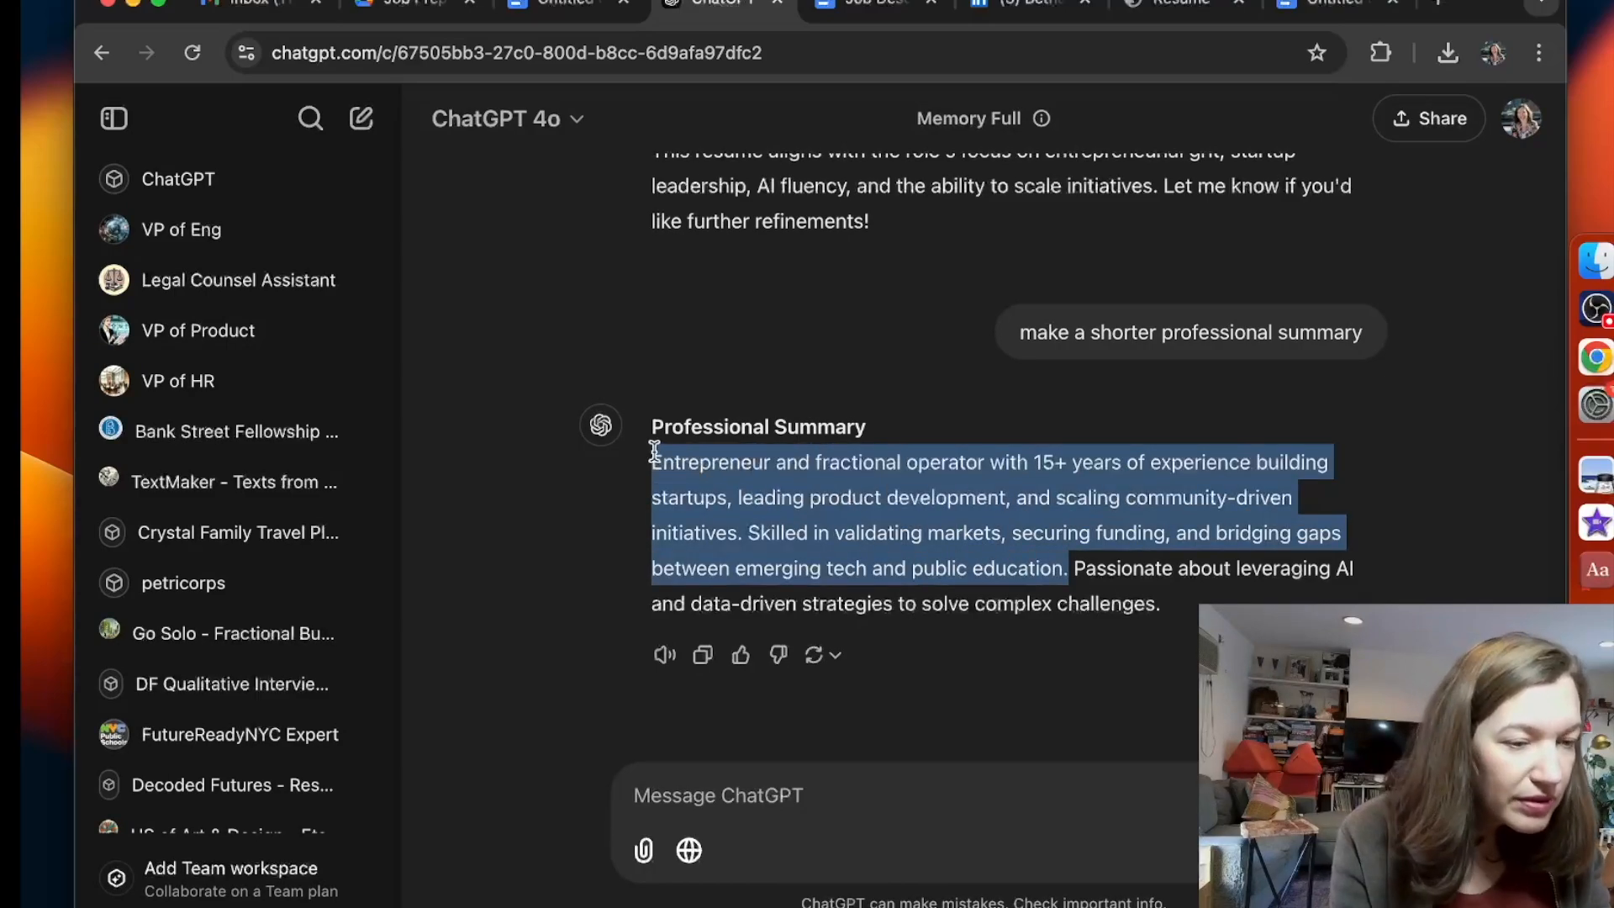
click(816, 552)
drag(740, 536, 657, 467)
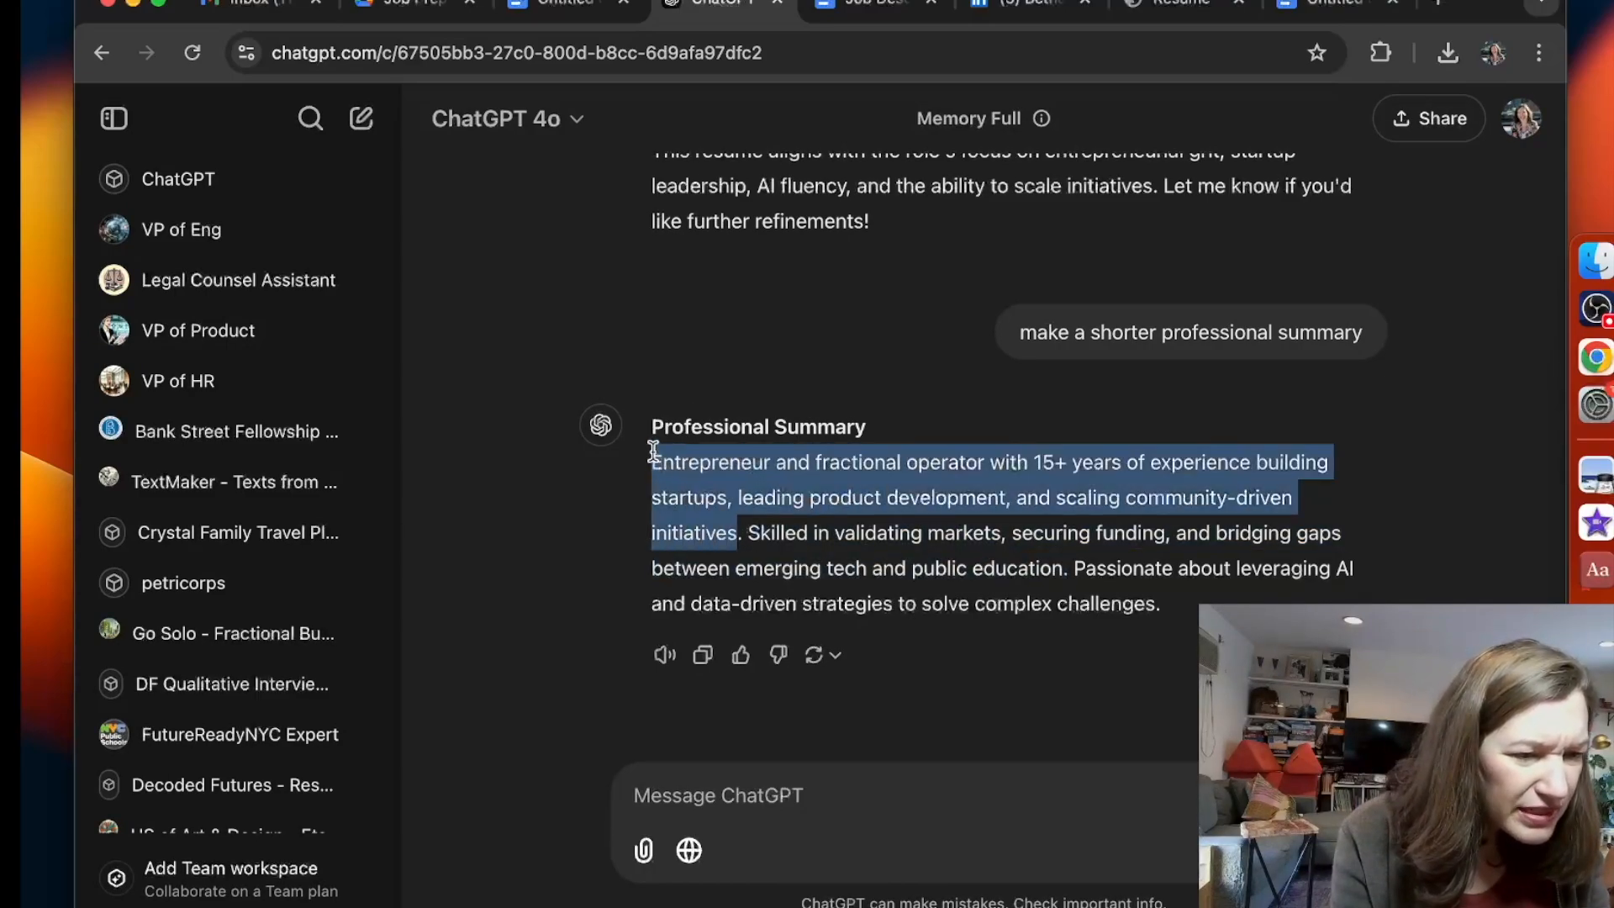
click(913, 780)
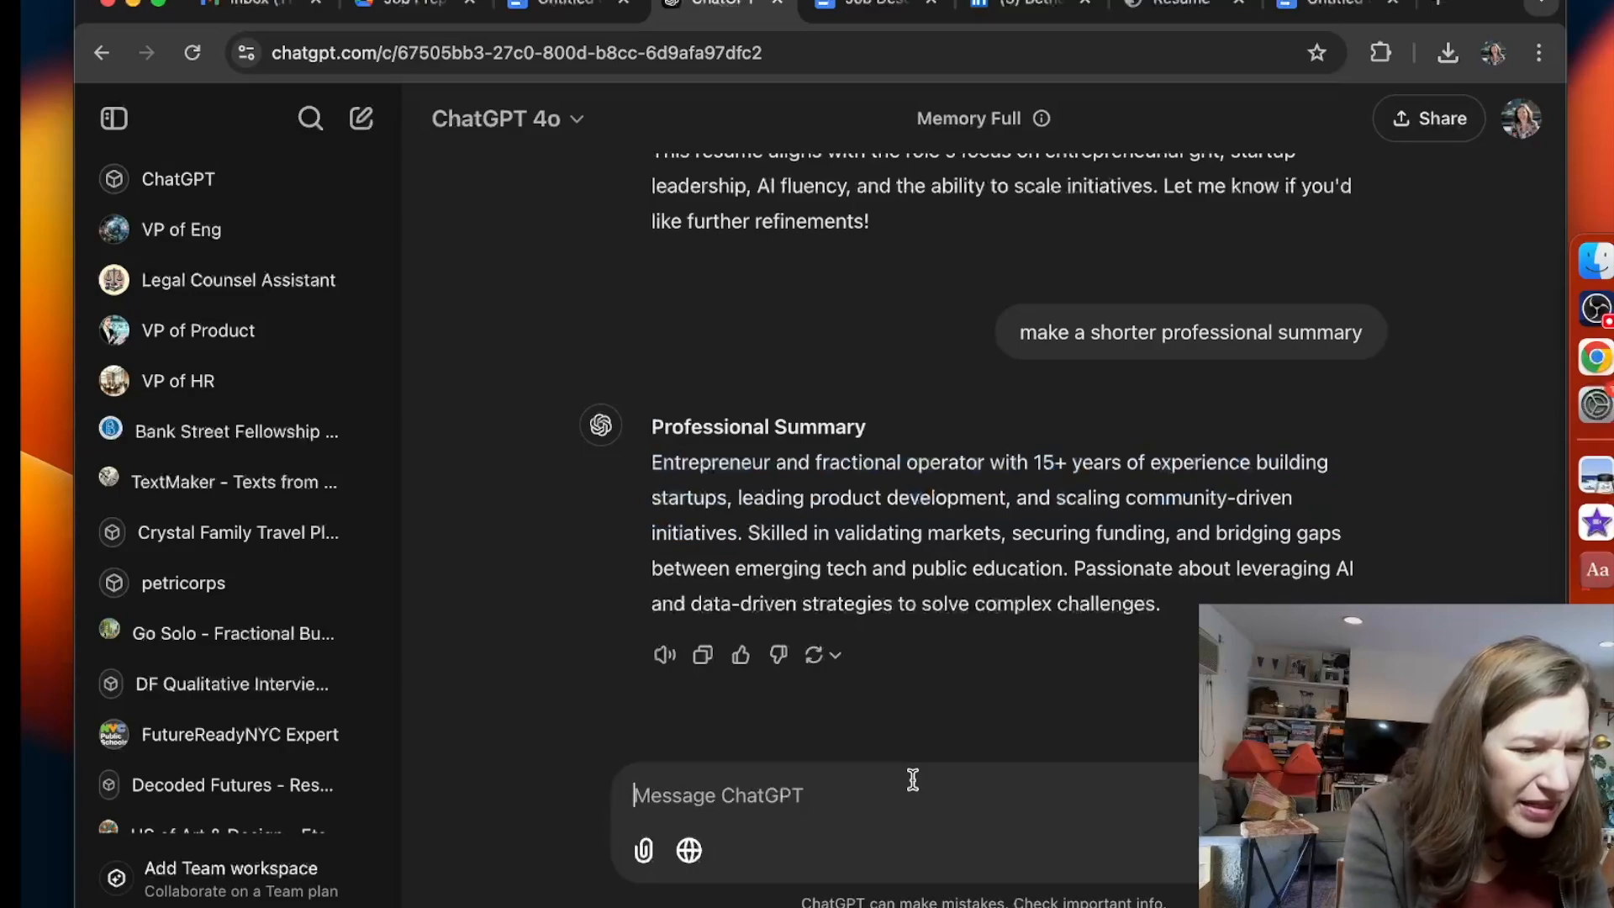
text(m)
key(BackSpace)
text(keep one sentene, m)
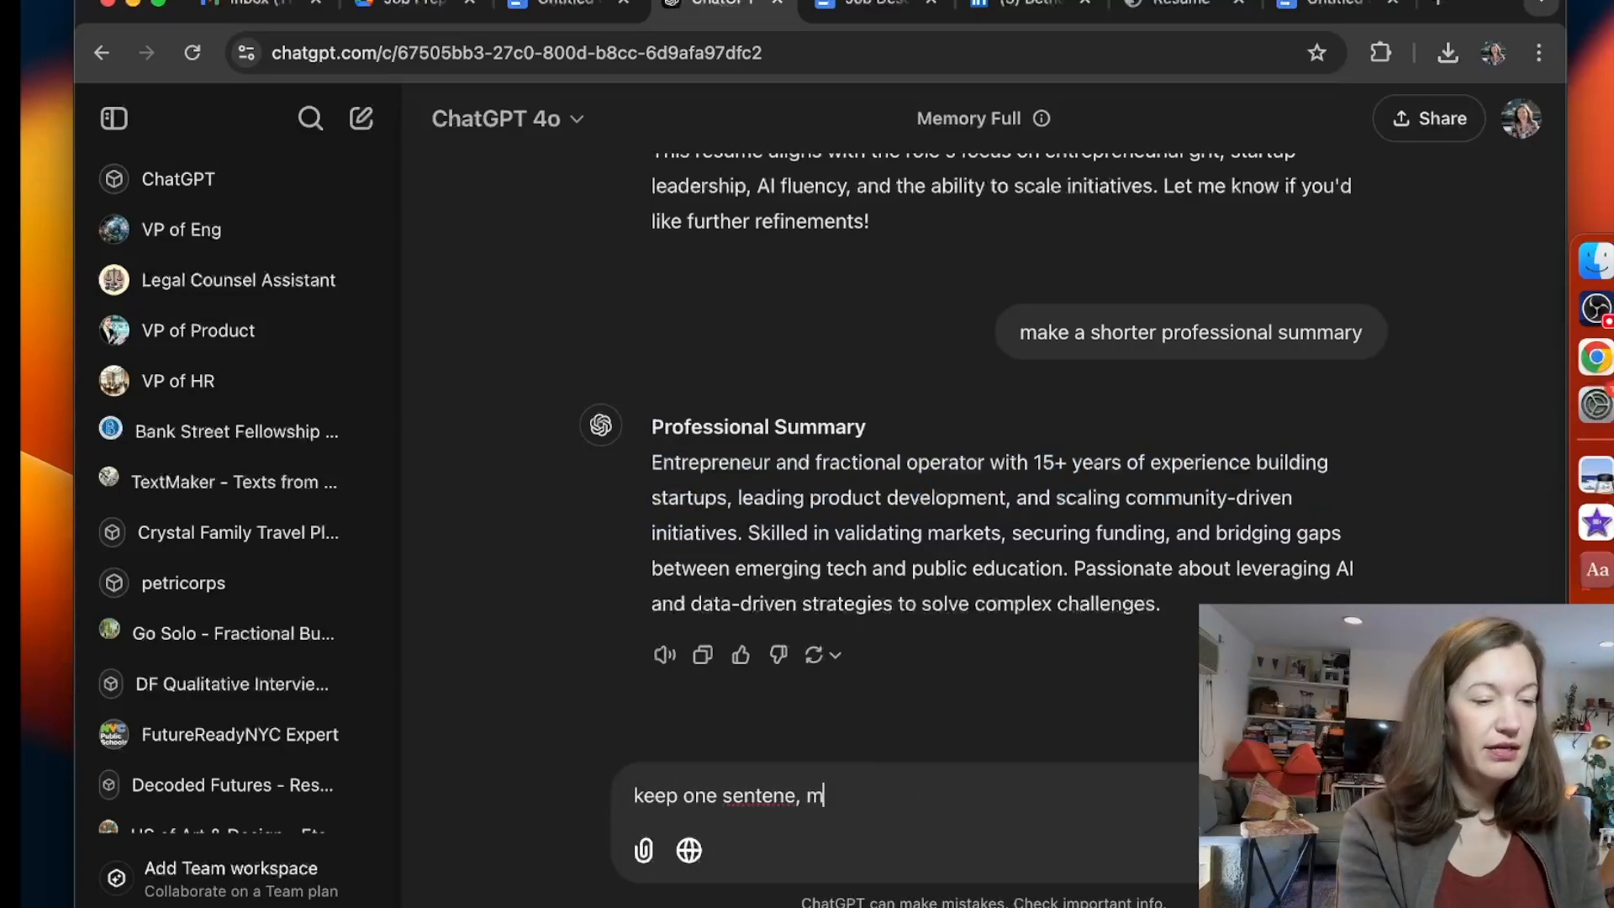
key(BackSpace)
key(BackSpace)
key(BackSpace)
key(BackSpace)
text(ce and include a)
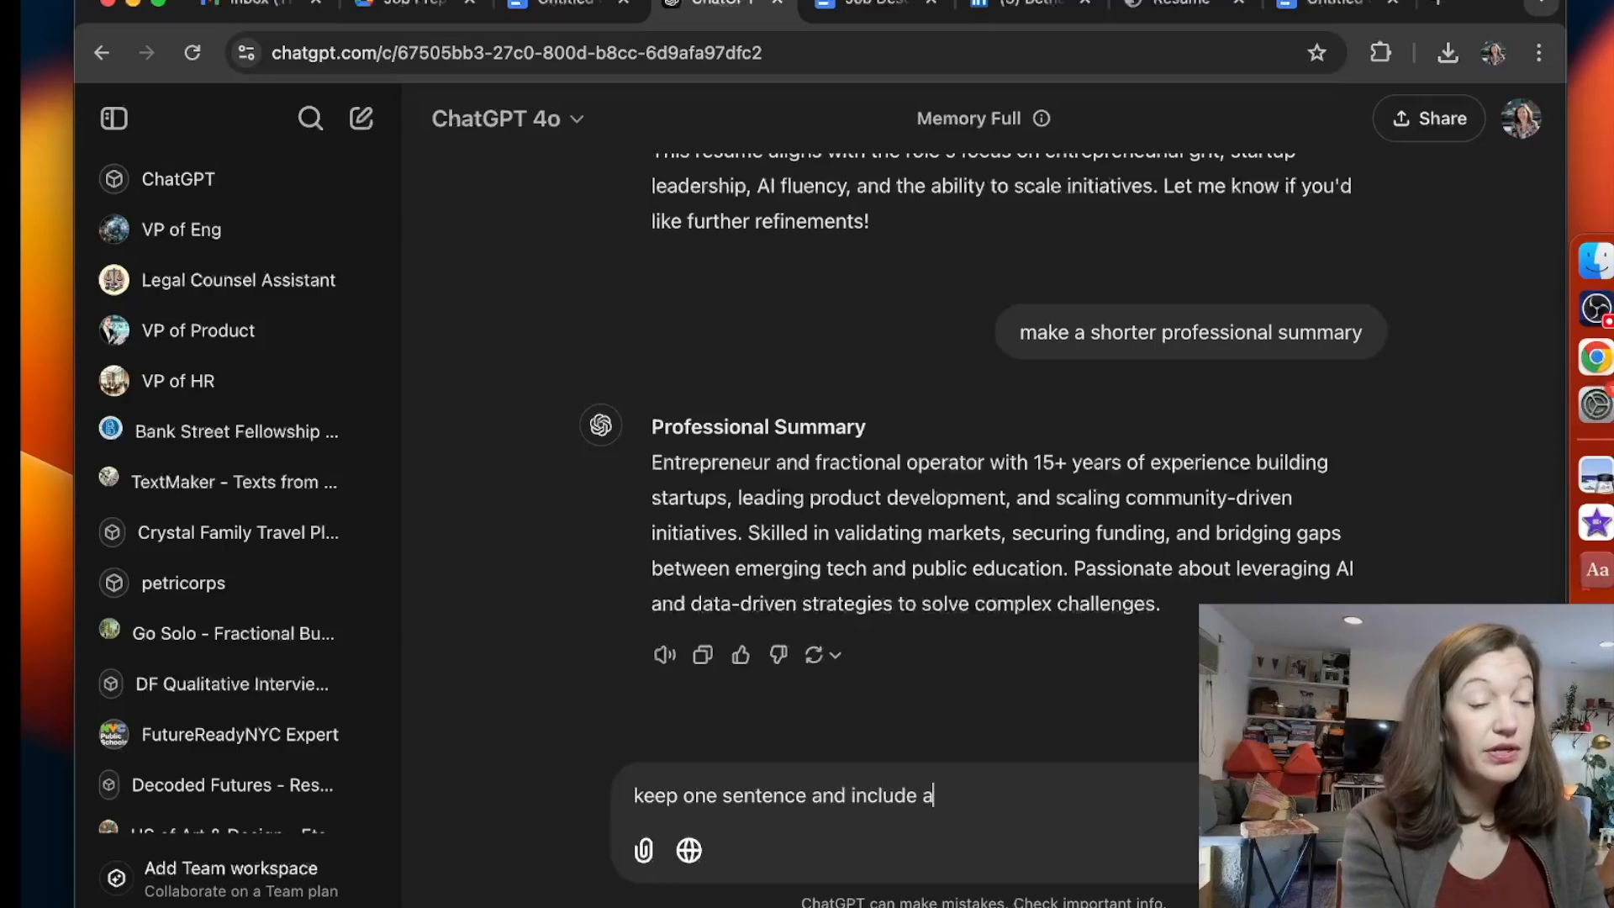
text(n objected)
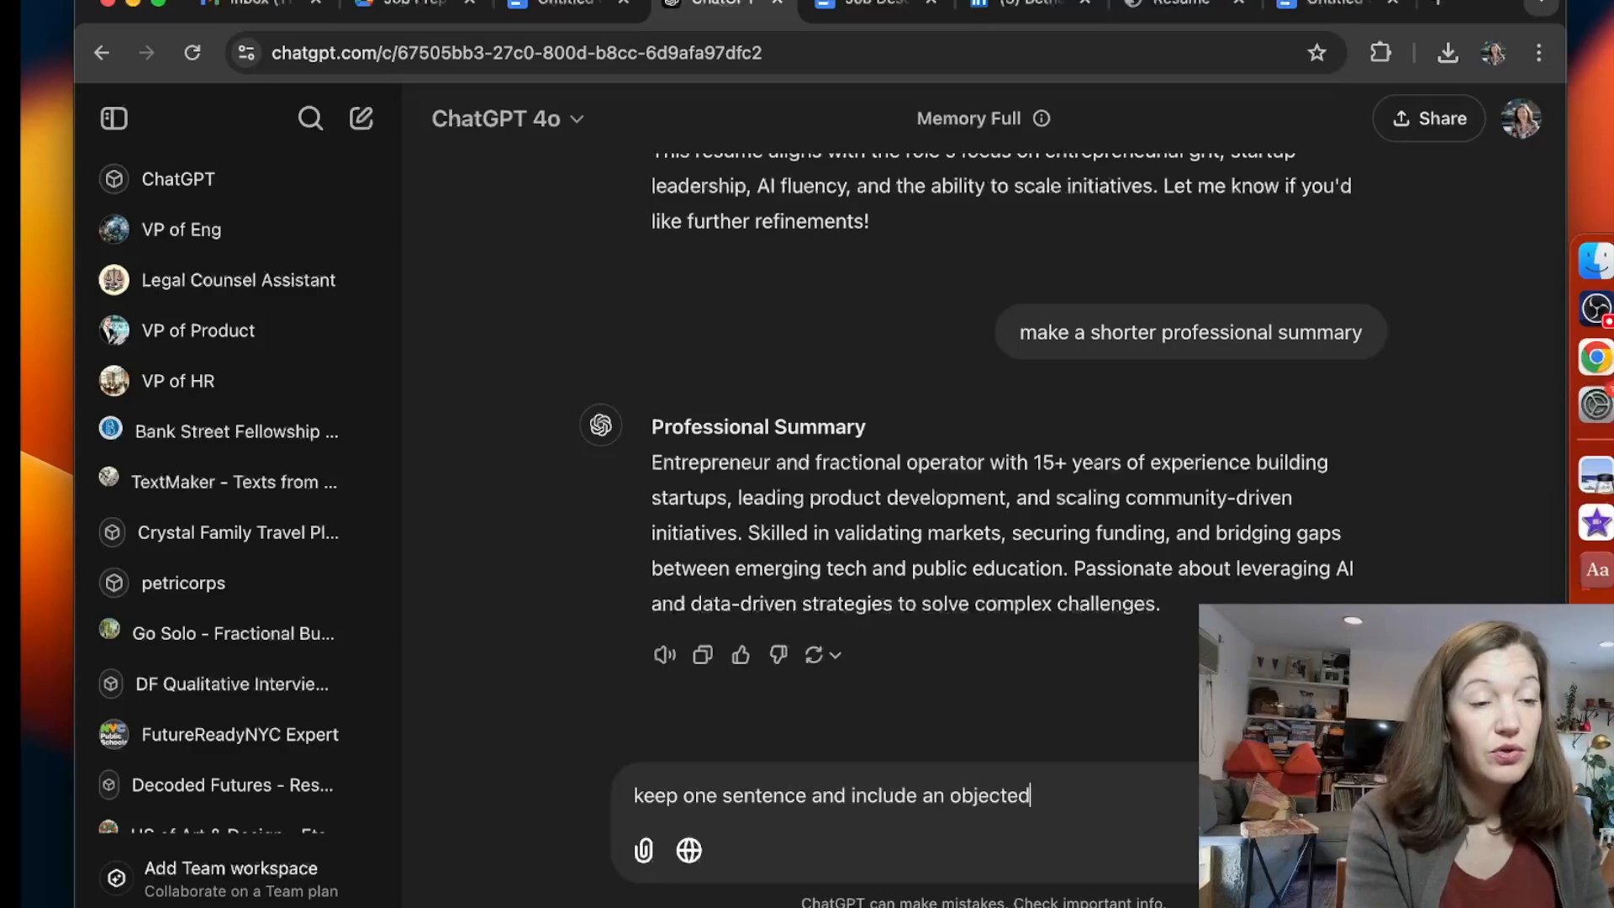
text( related to the four)
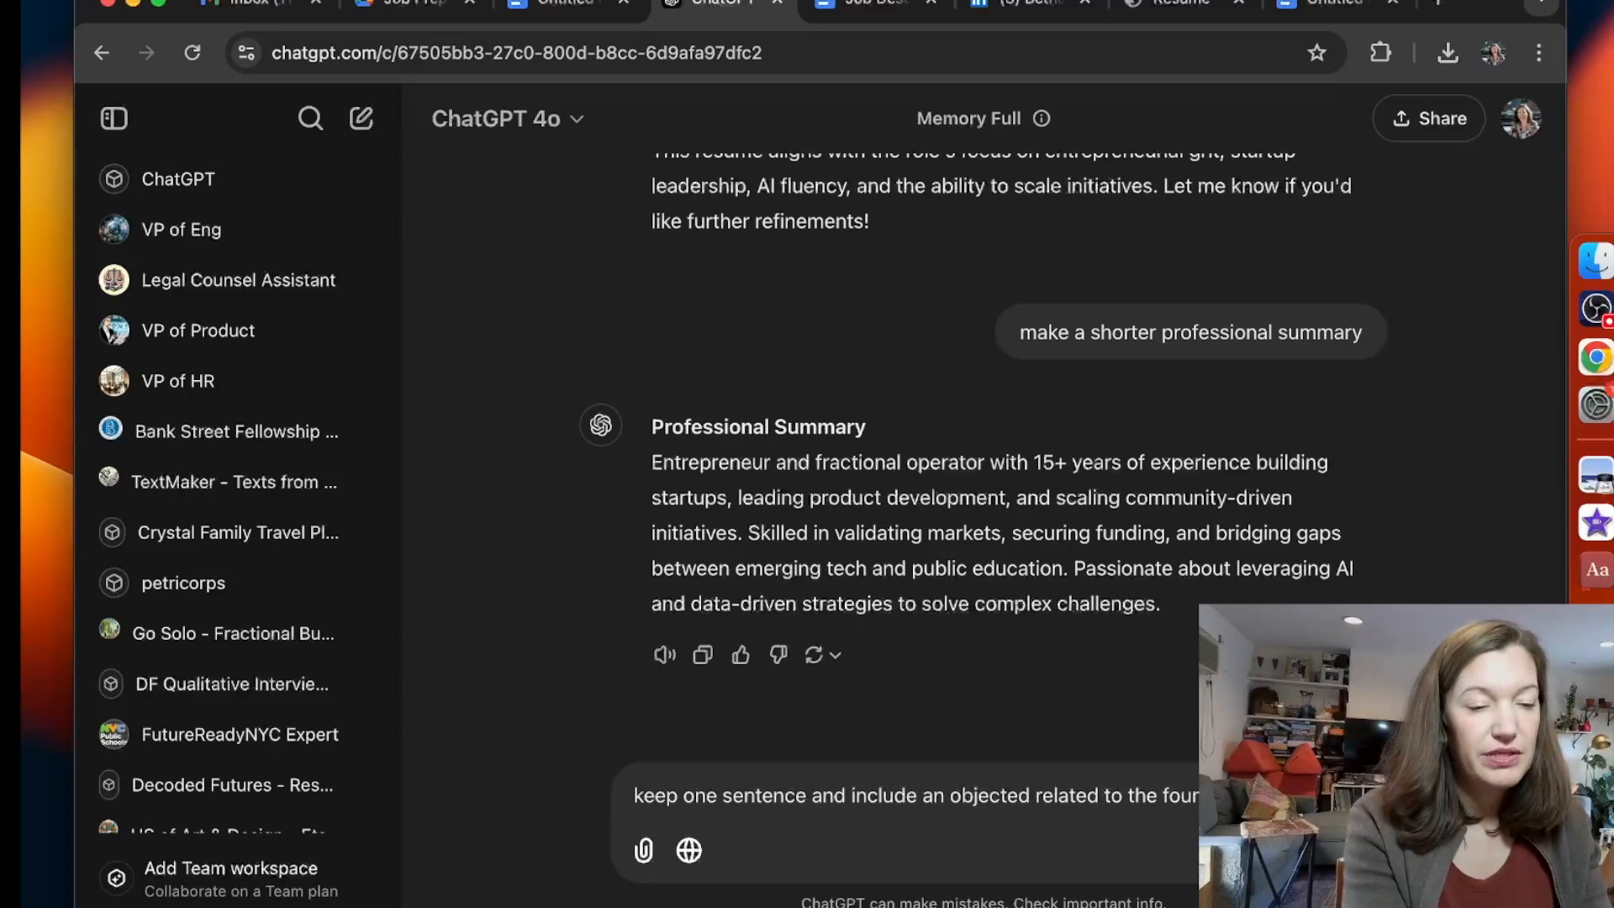
text(der in residence job)
key(Return)
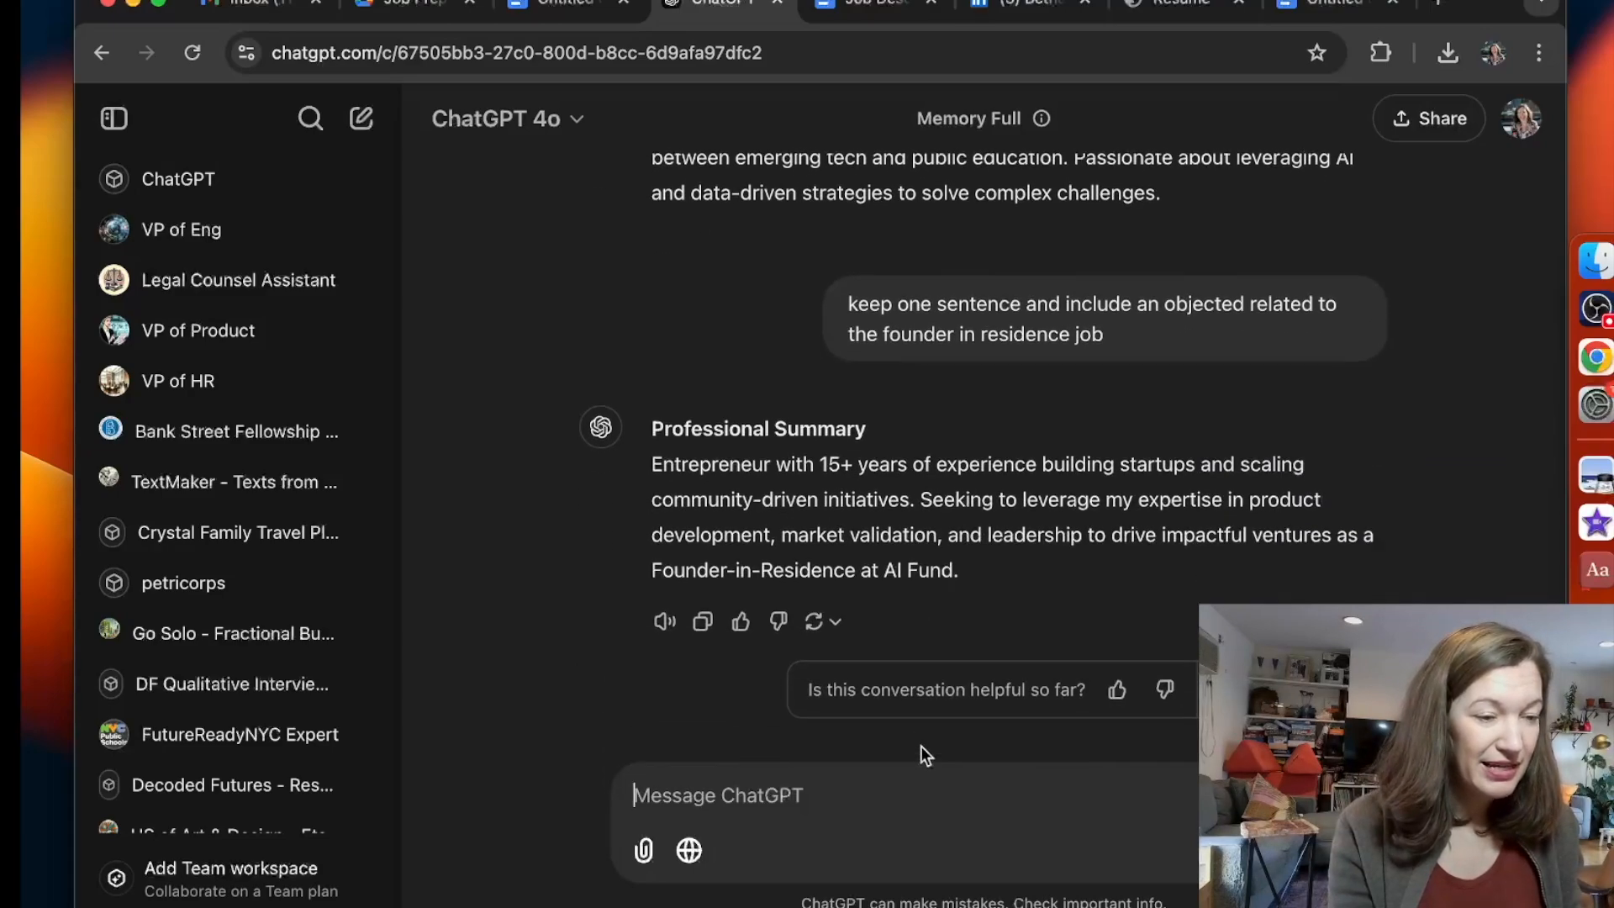
Copy ChatGPT's newest summary text and replace the Professional Summary paragraph in the Google Docs resume with it.
drag(959, 546, 654, 448)
key(super+c)
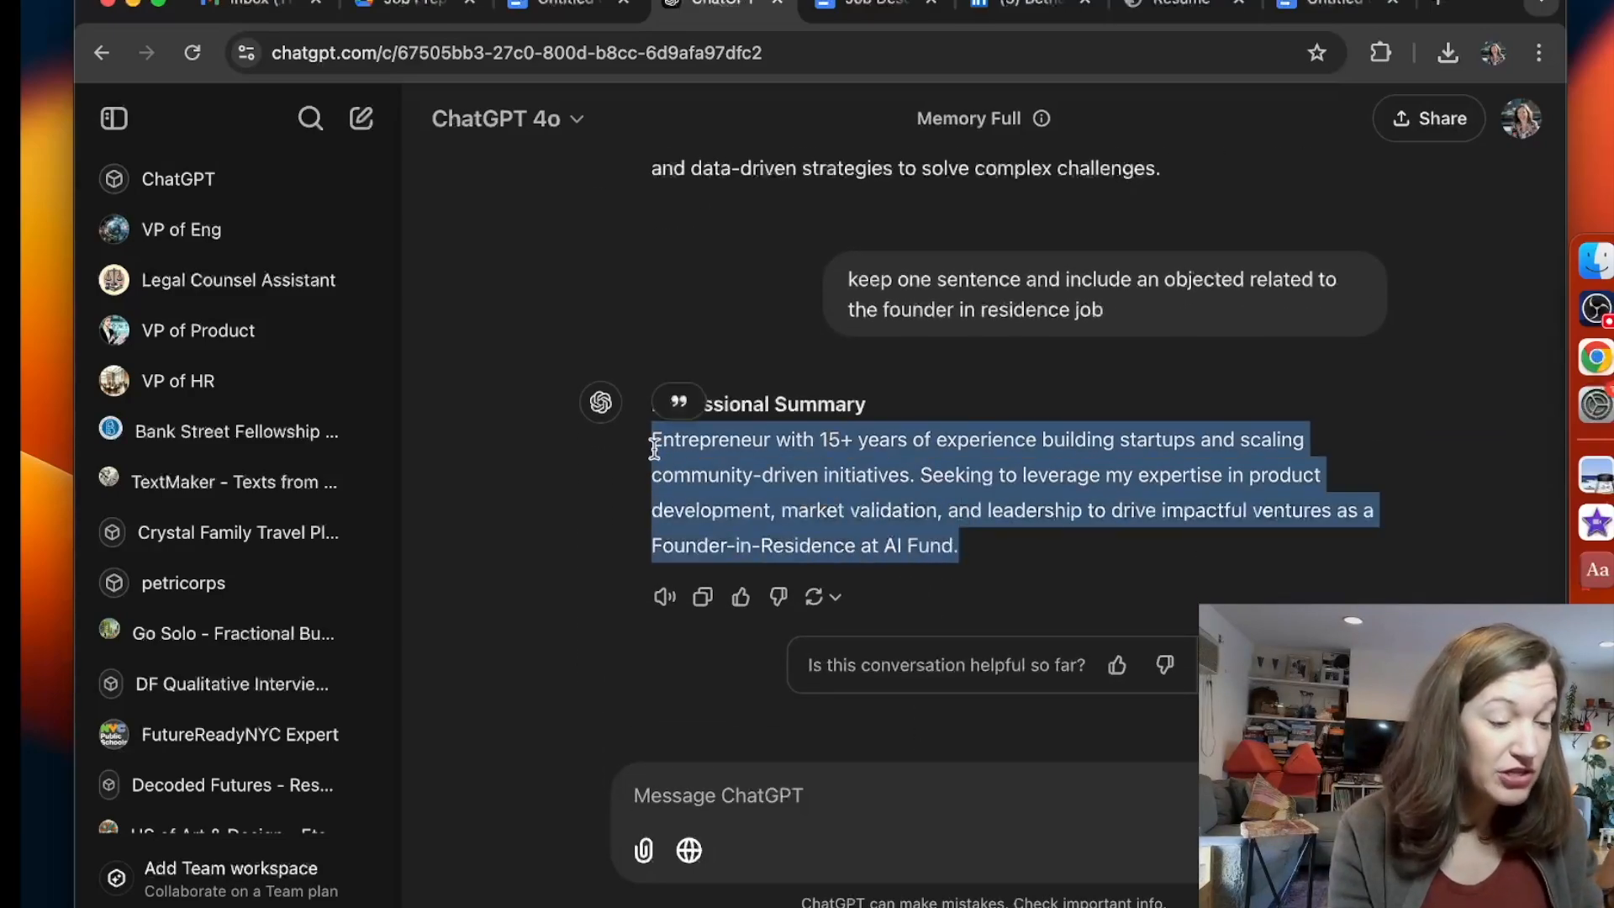
click(830, 10)
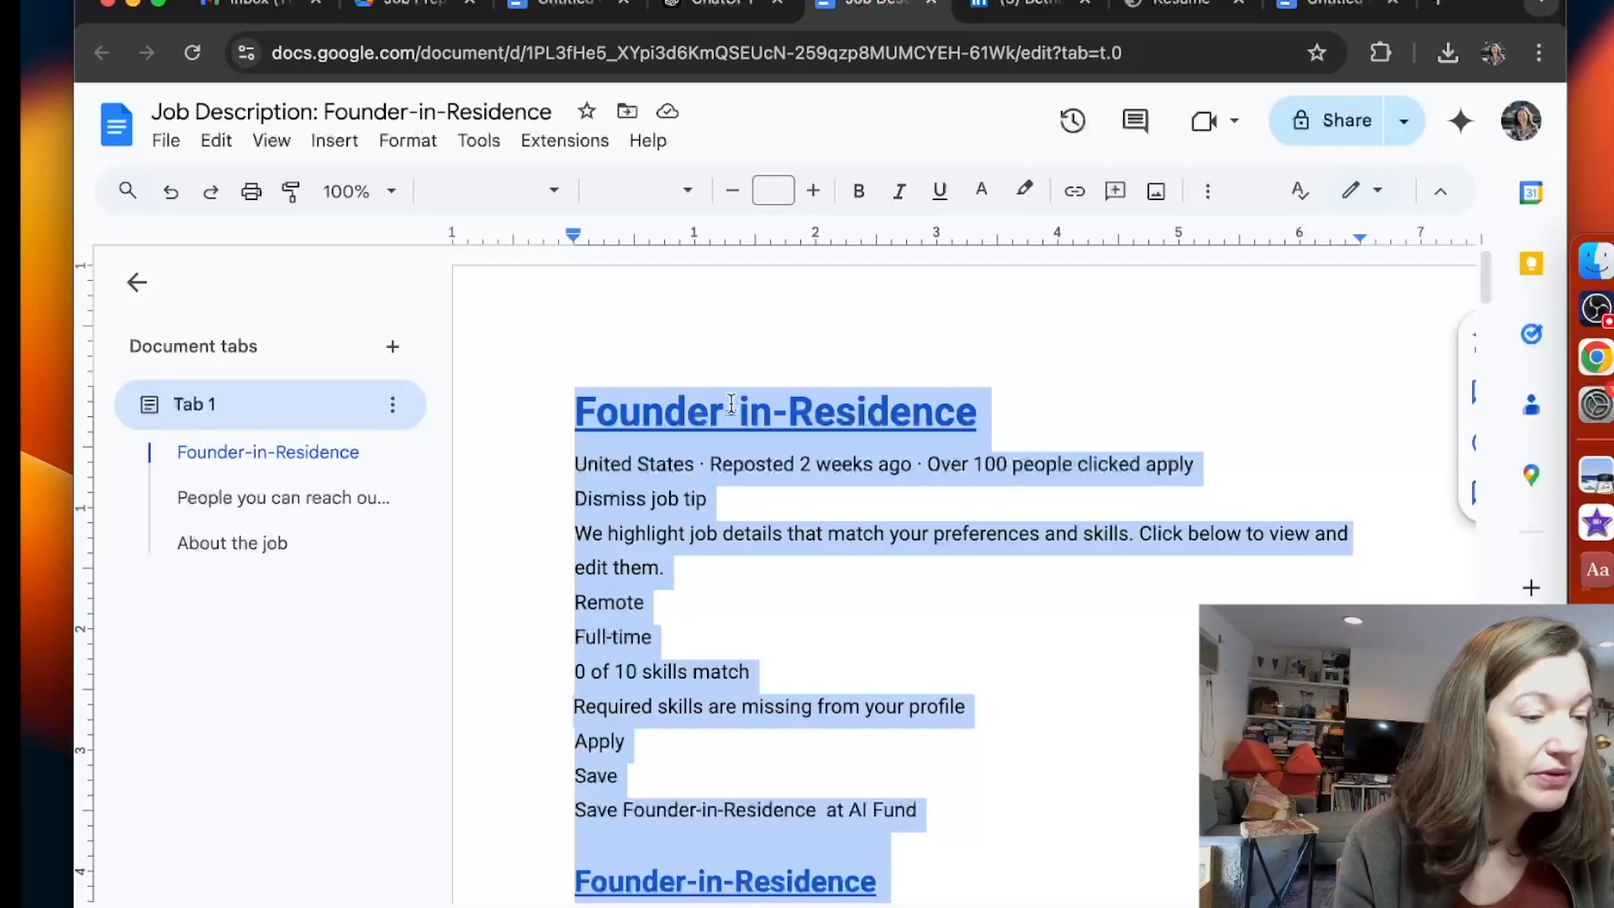
click(559, 5)
drag(1140, 486, 577, 346)
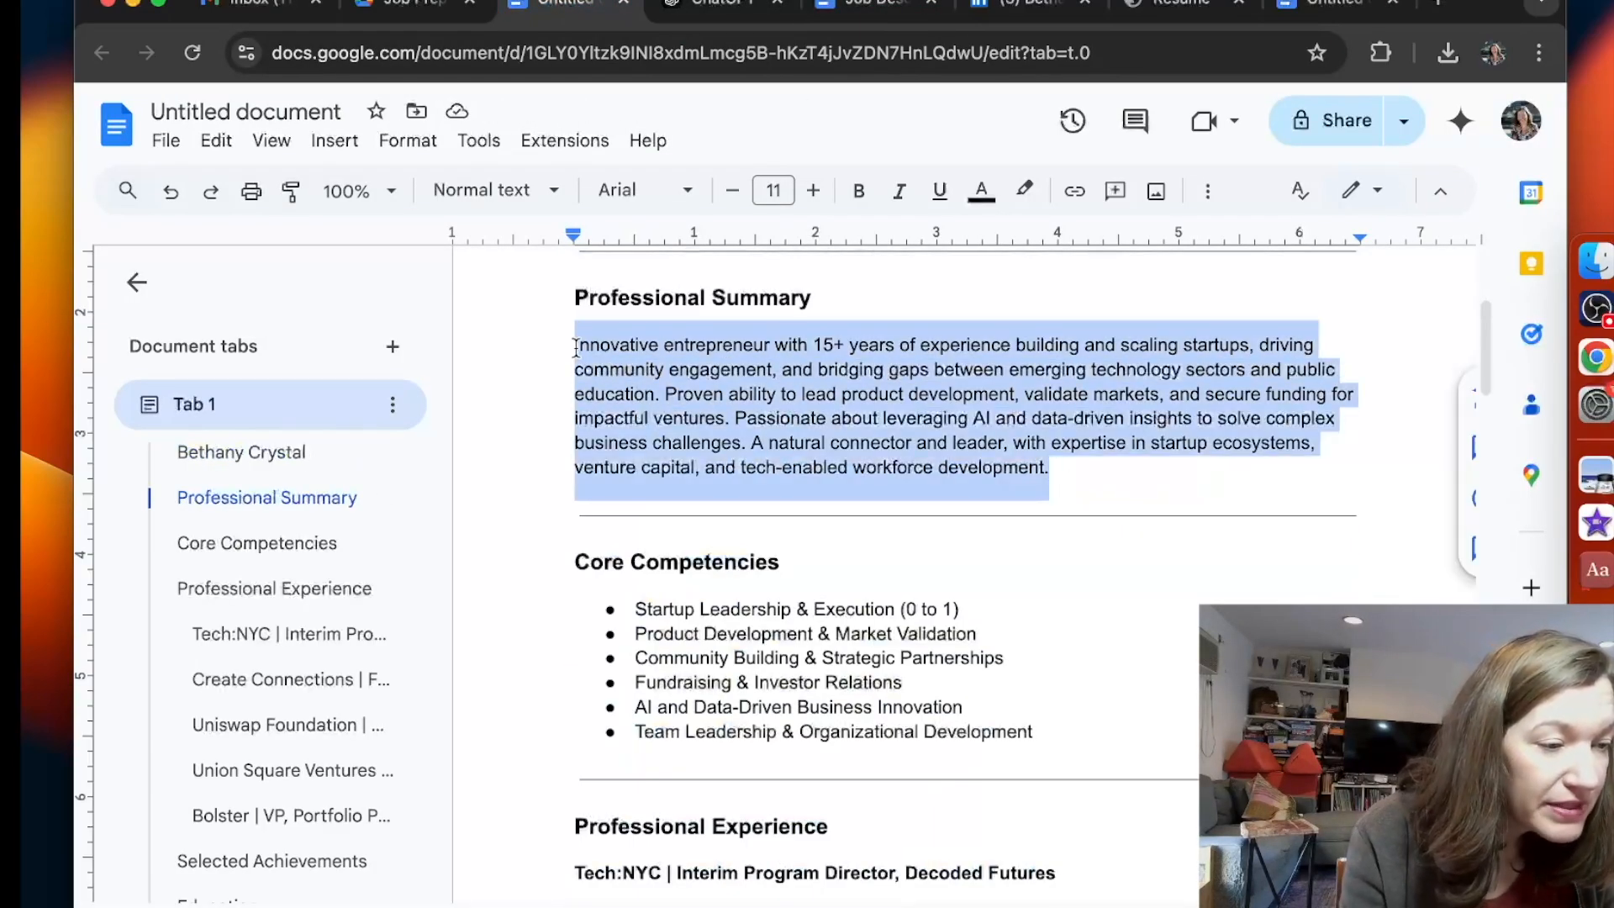
key(super+v)
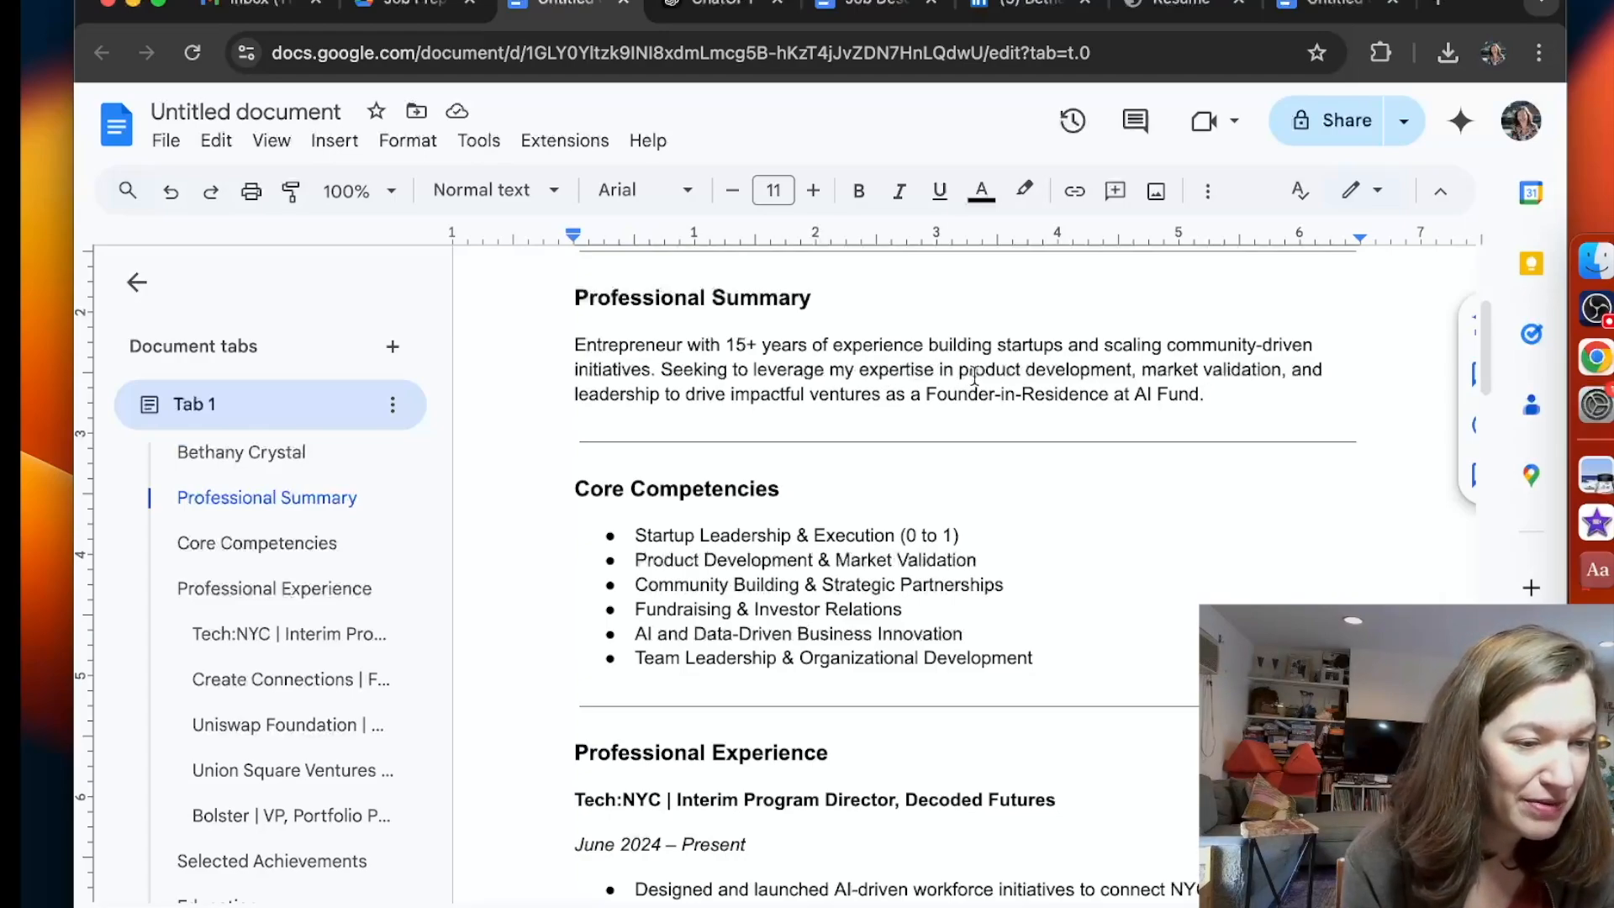
In the Professional Summary, replace "validation" with "mapping" and insert "operational" before "leadership".
double_click(1213, 369)
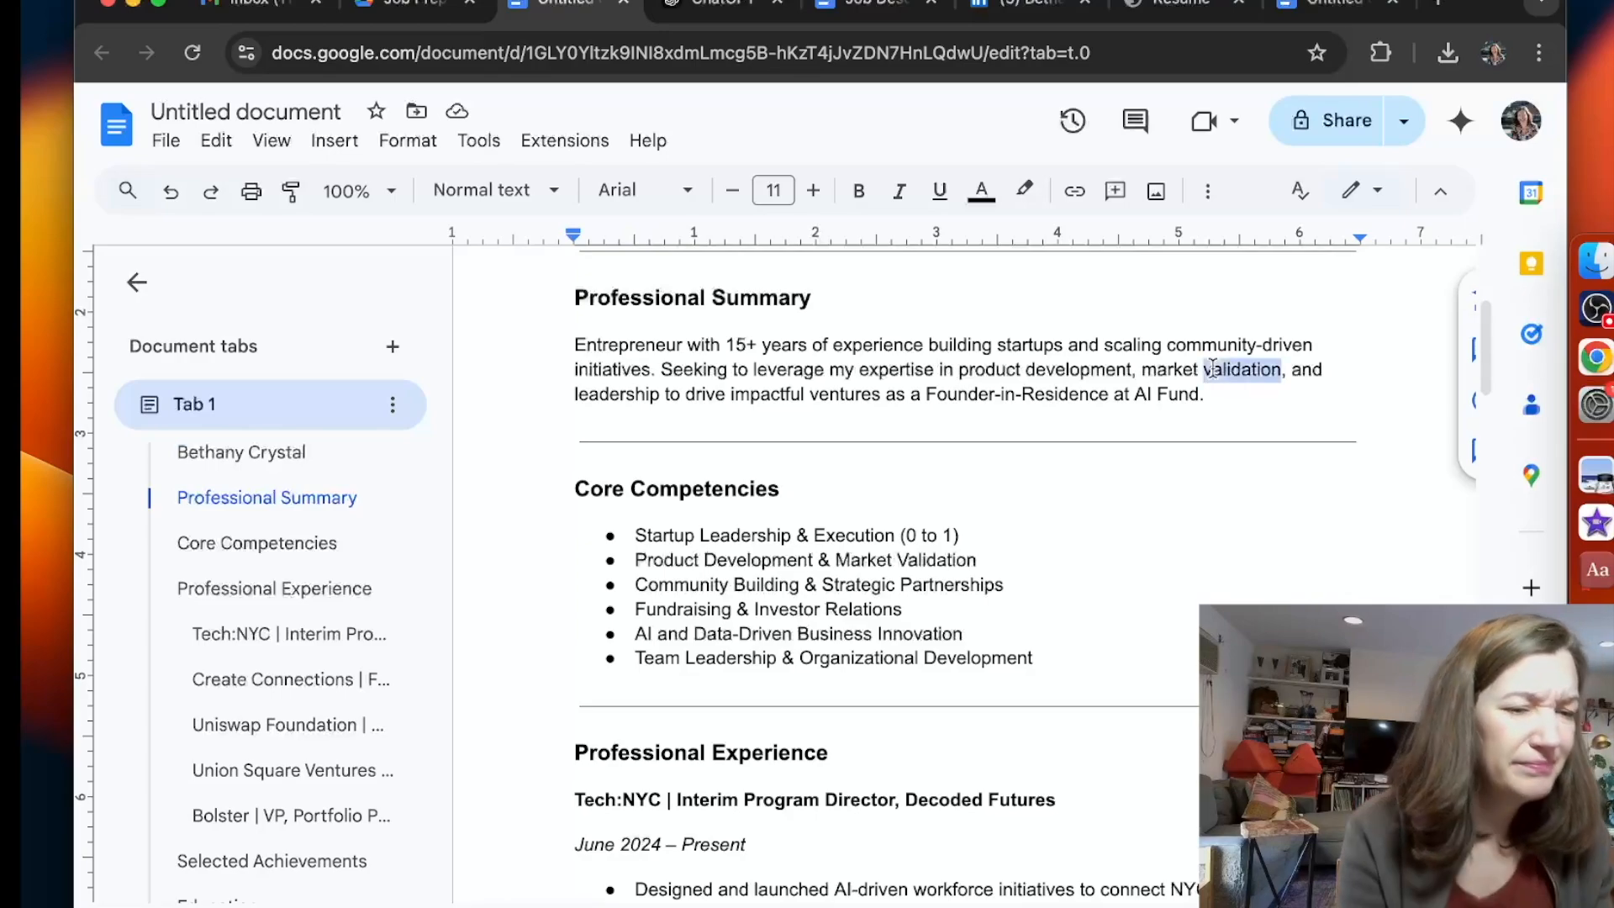
key(BackSpace)
key(Delete)
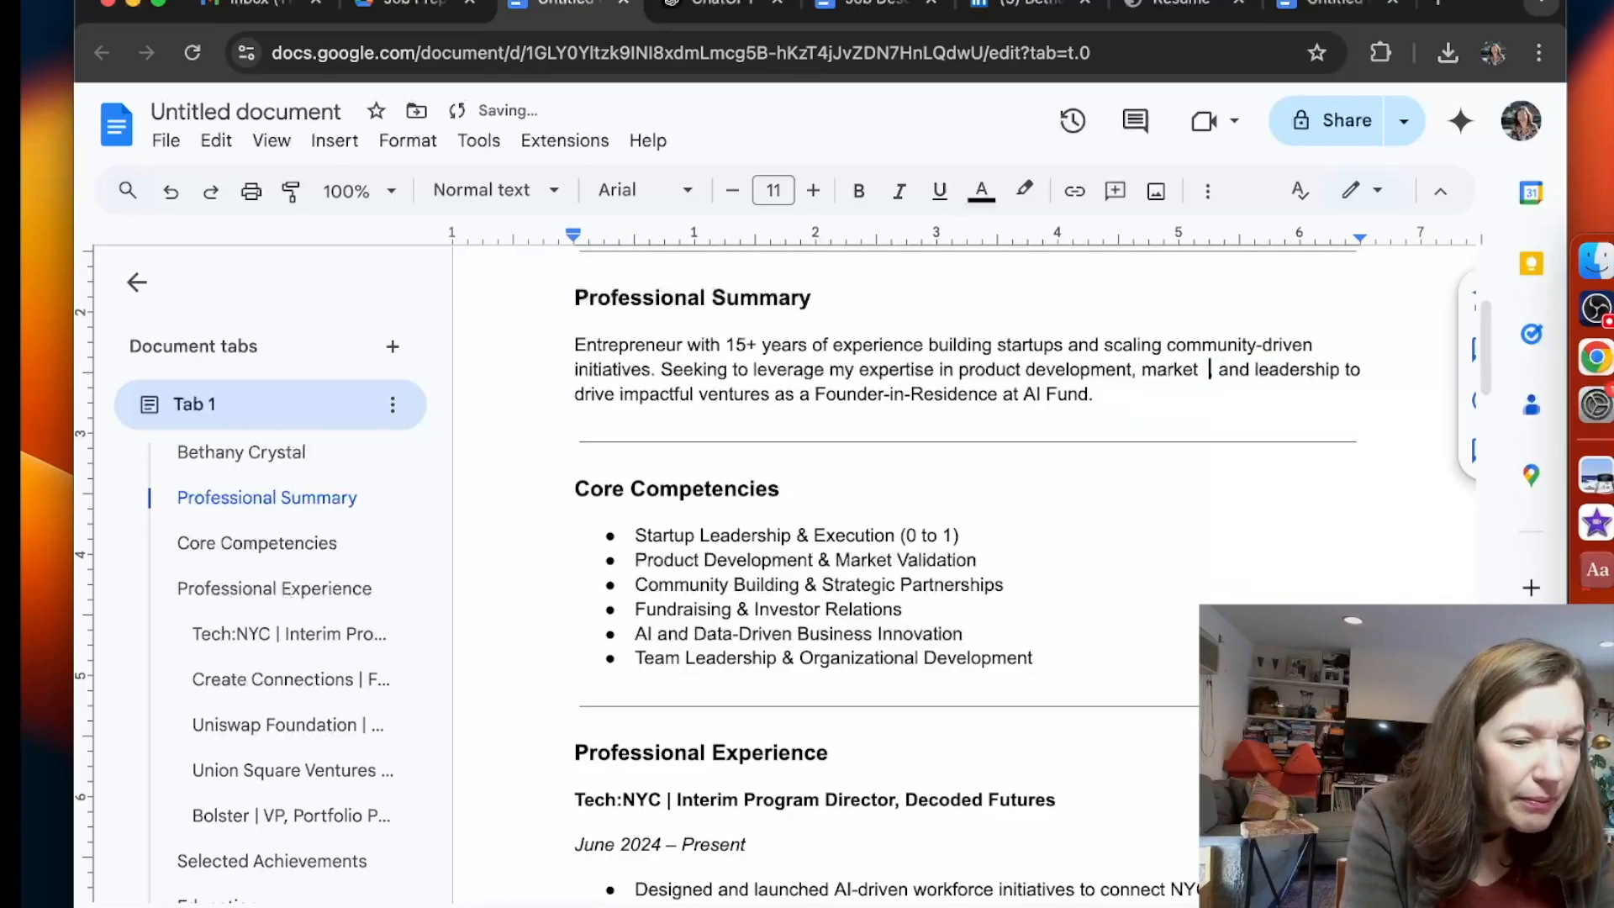
text(mapping,)
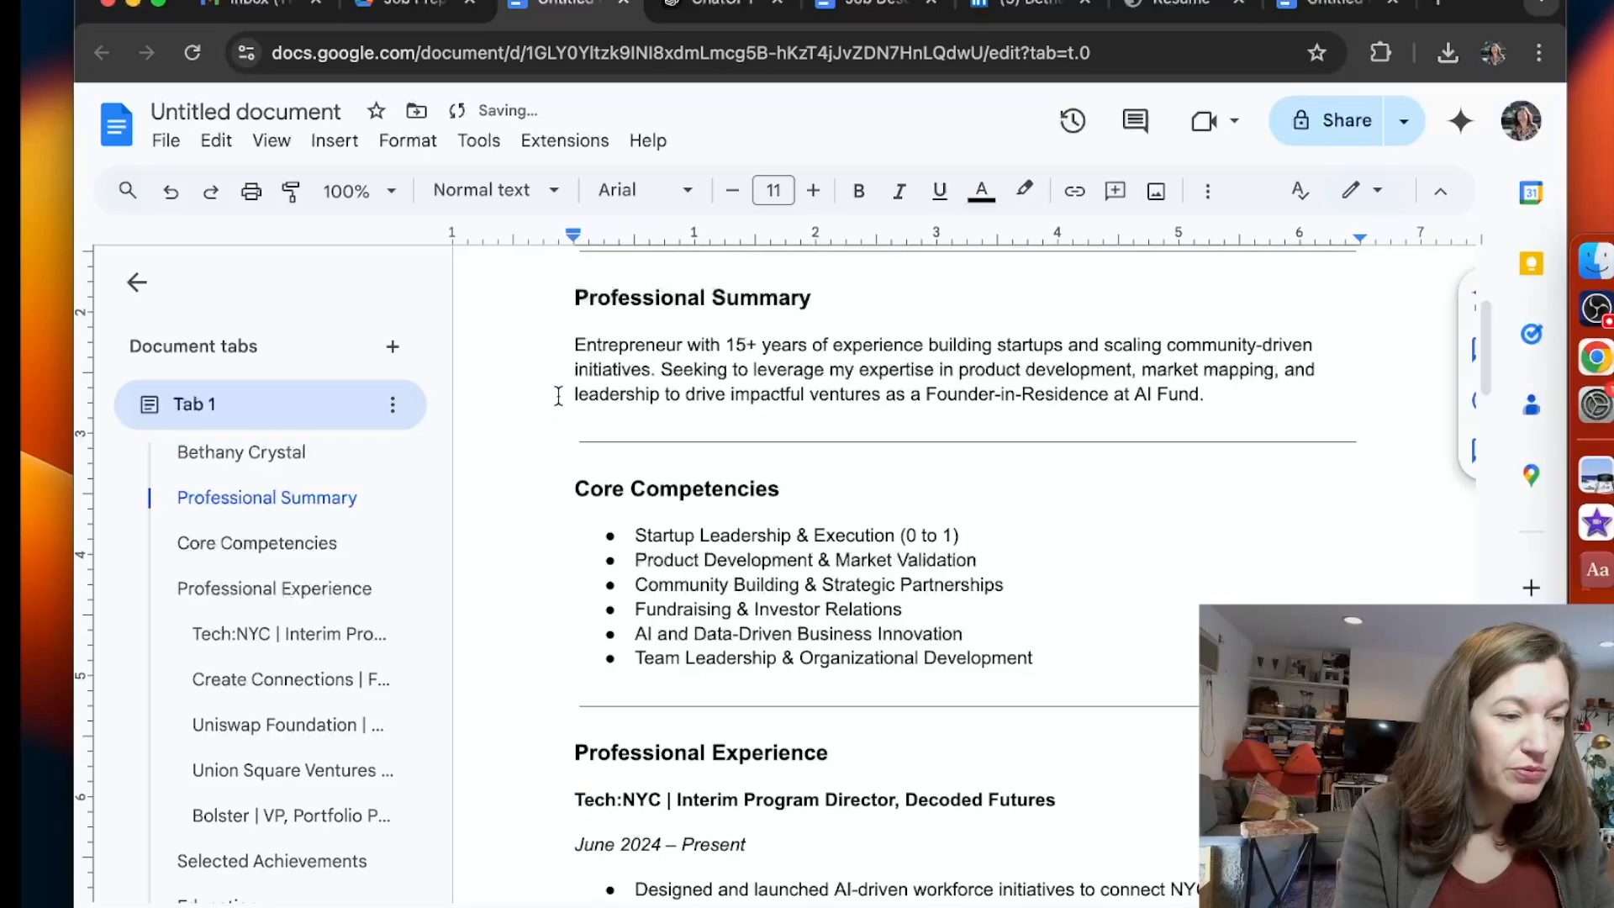
click(558, 396)
text(operational)
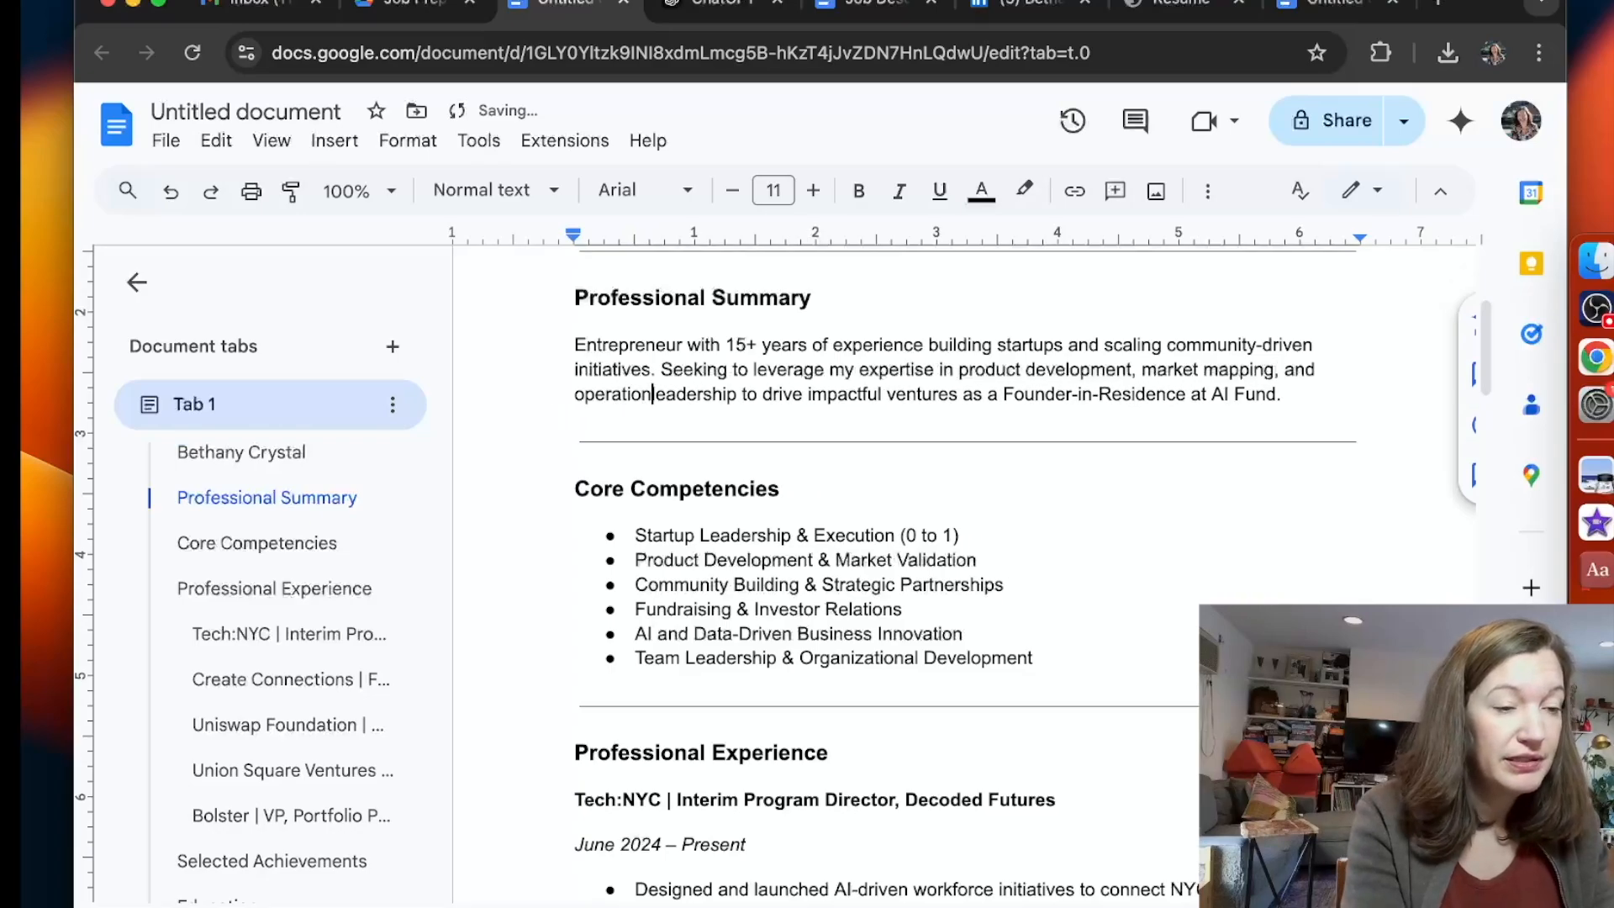
Delete the whole Core Competencies section and the divider lines between the Professional Summary and Professional Experience.
click(752, 477)
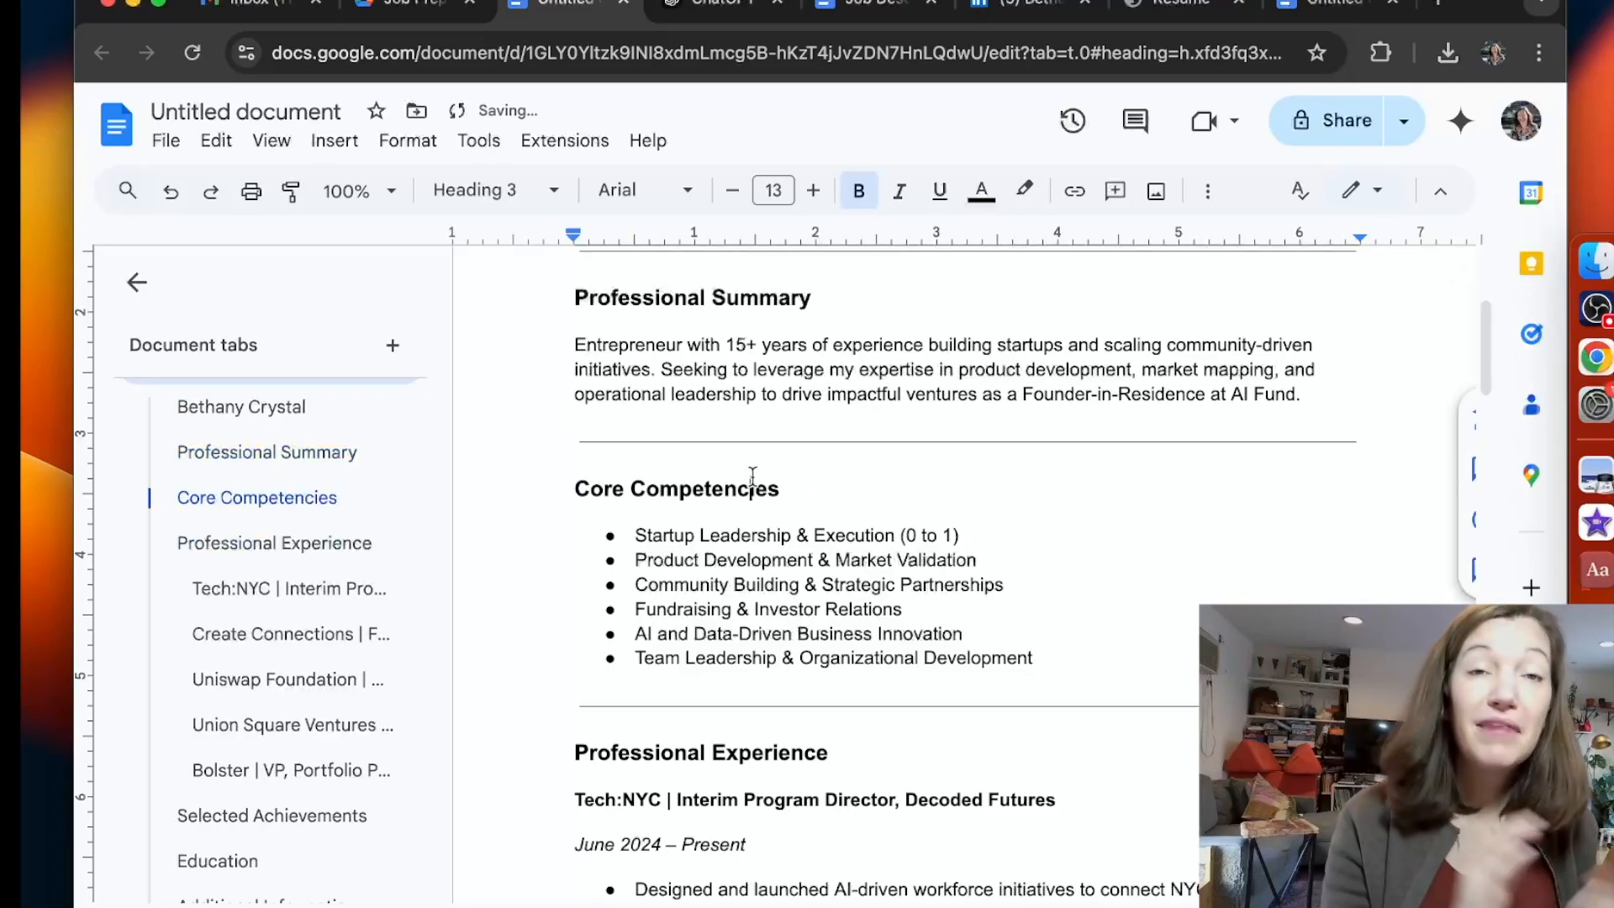
click(876, 542)
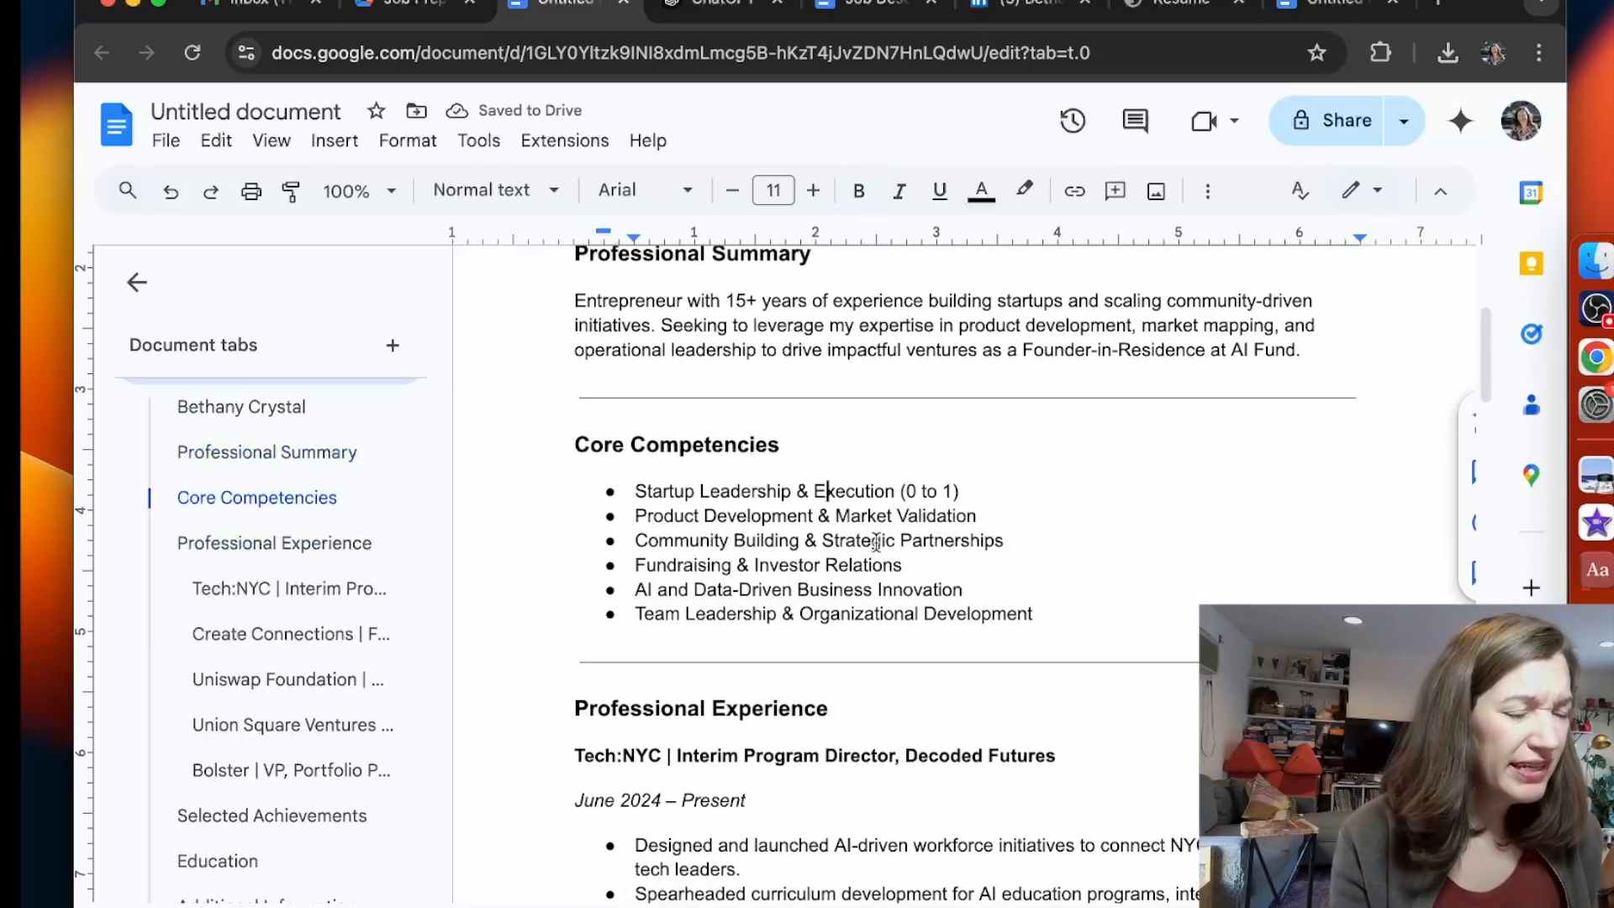
scroll(876, 542, down, 3)
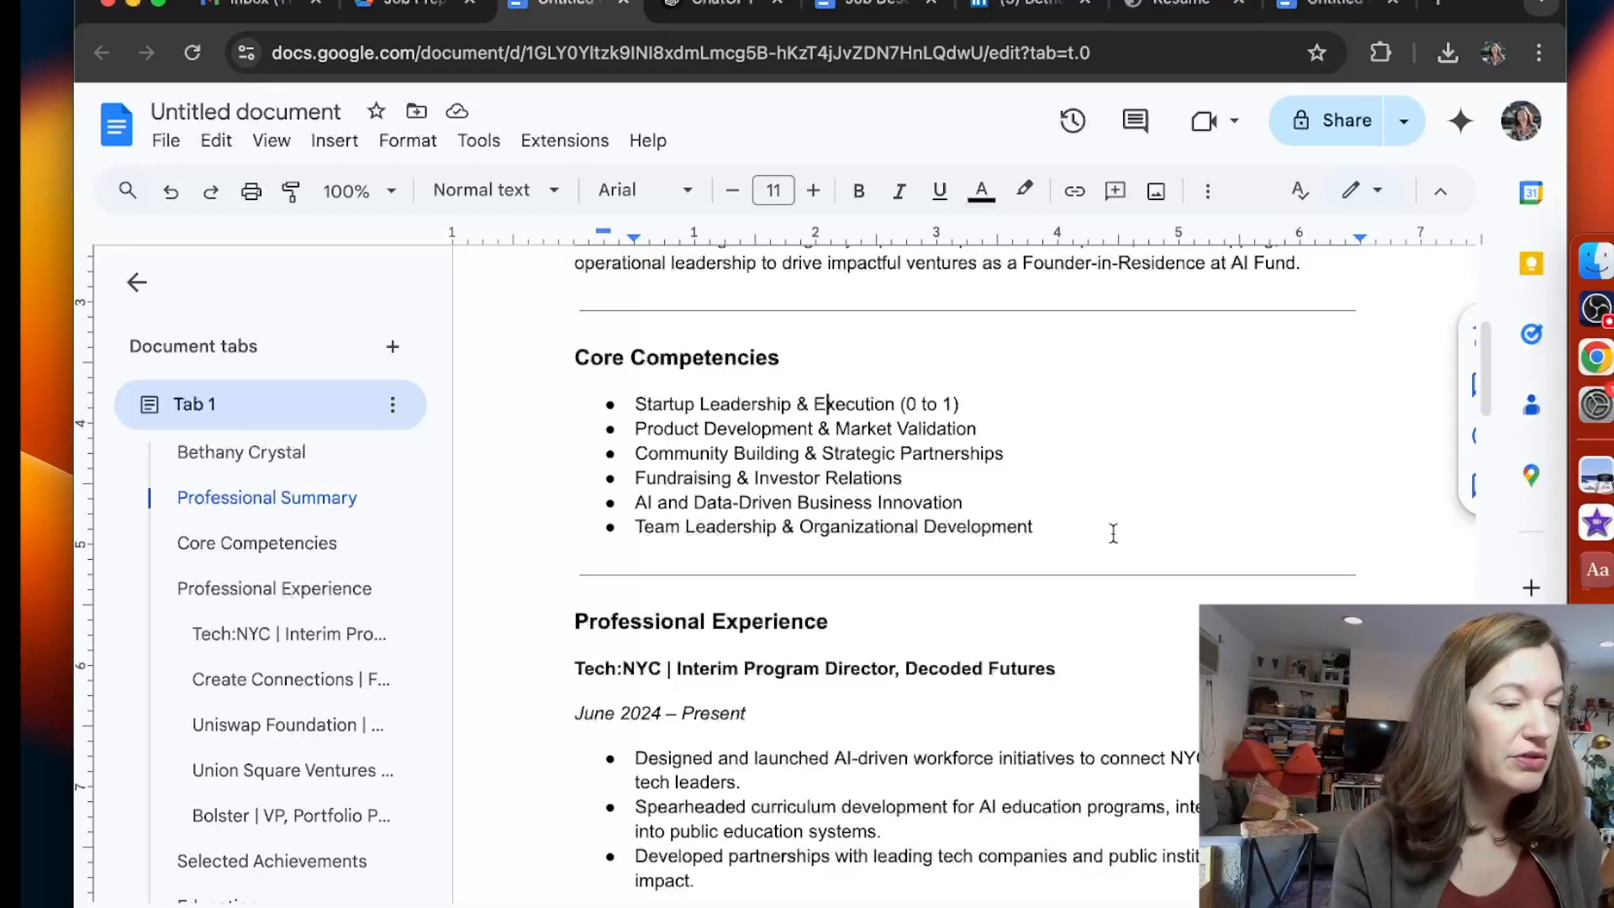
scroll(1115, 533, down, 5)
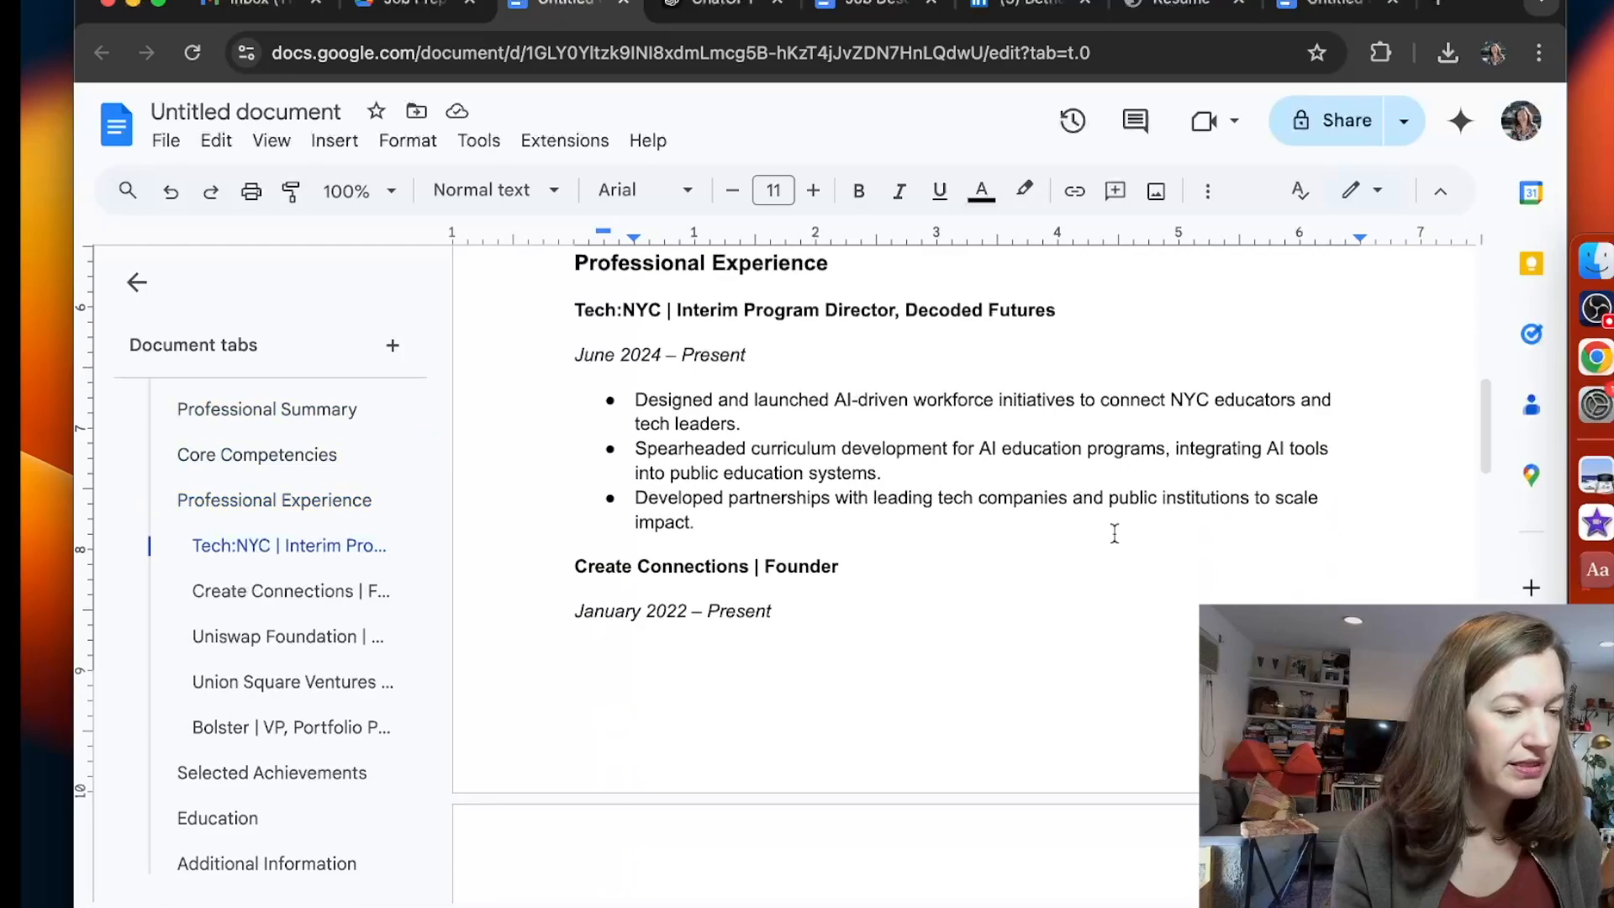
scroll(1114, 533, up, 5)
drag(1106, 532, 570, 361)
key(BackSpace)
key(BackSpace)
key(BackSpace)
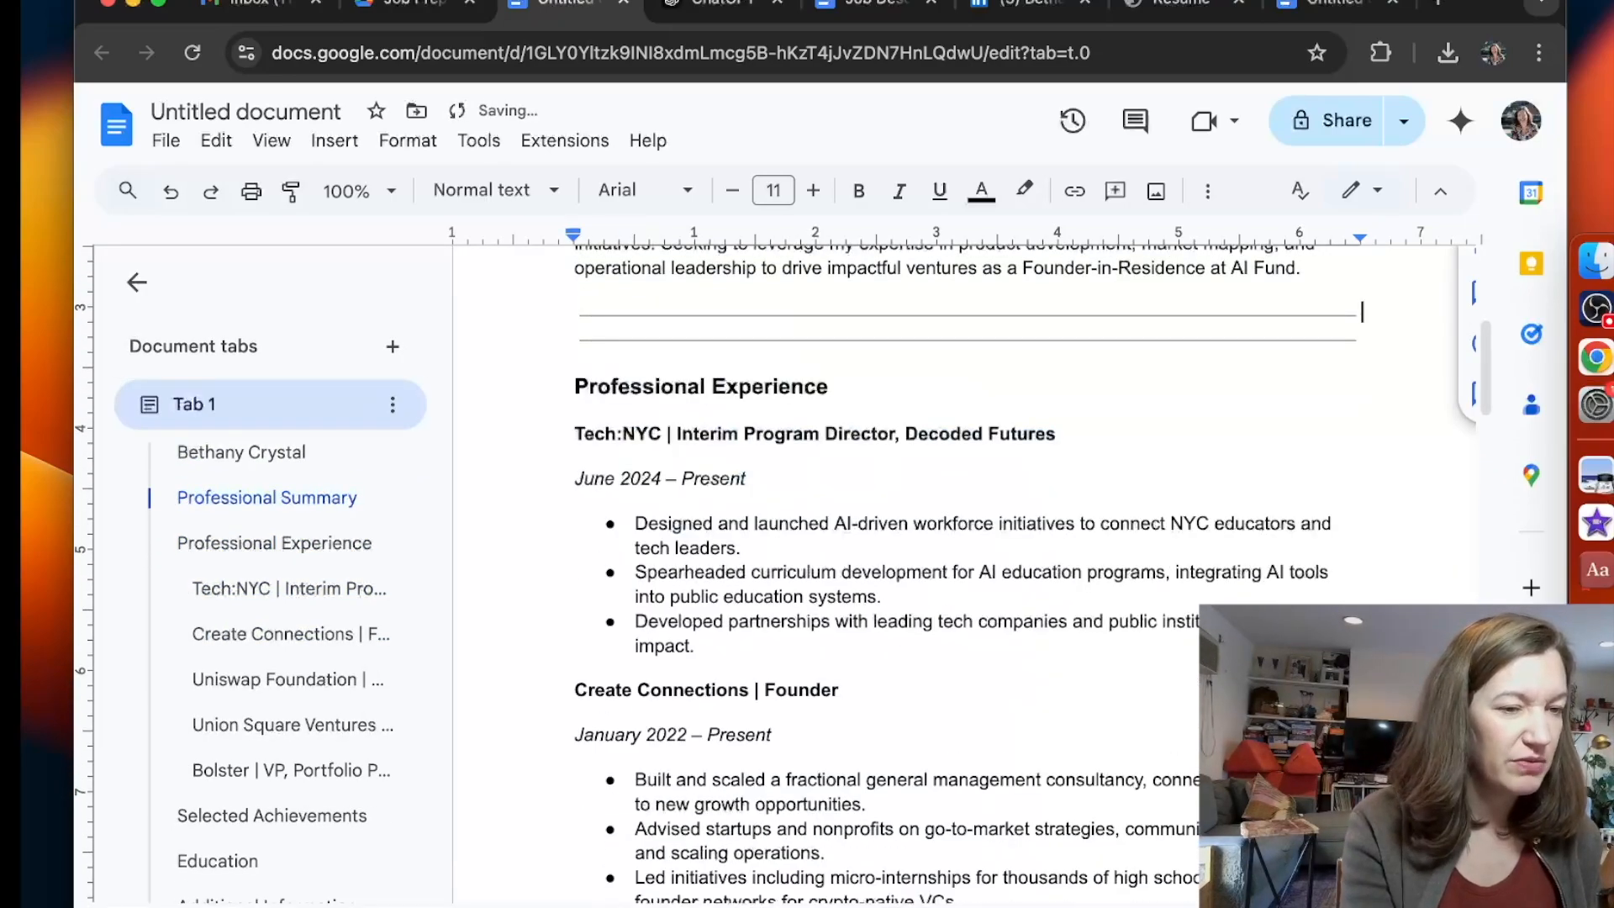
key(BackSpace)
key(BackSpace)
key(BackSpace)
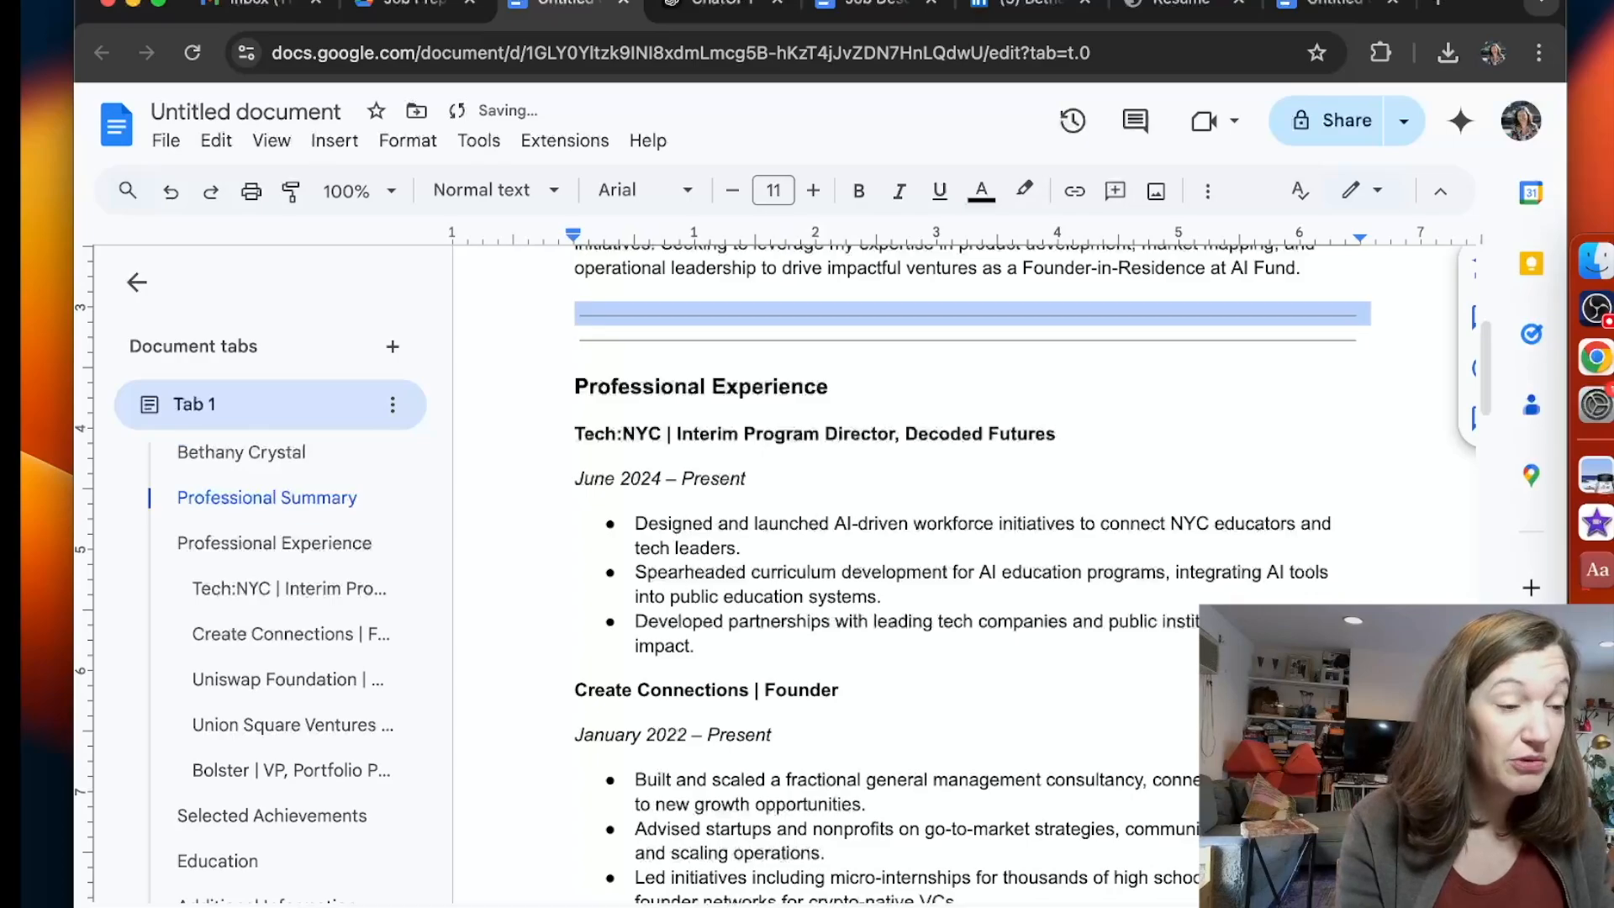
key(BackSpace)
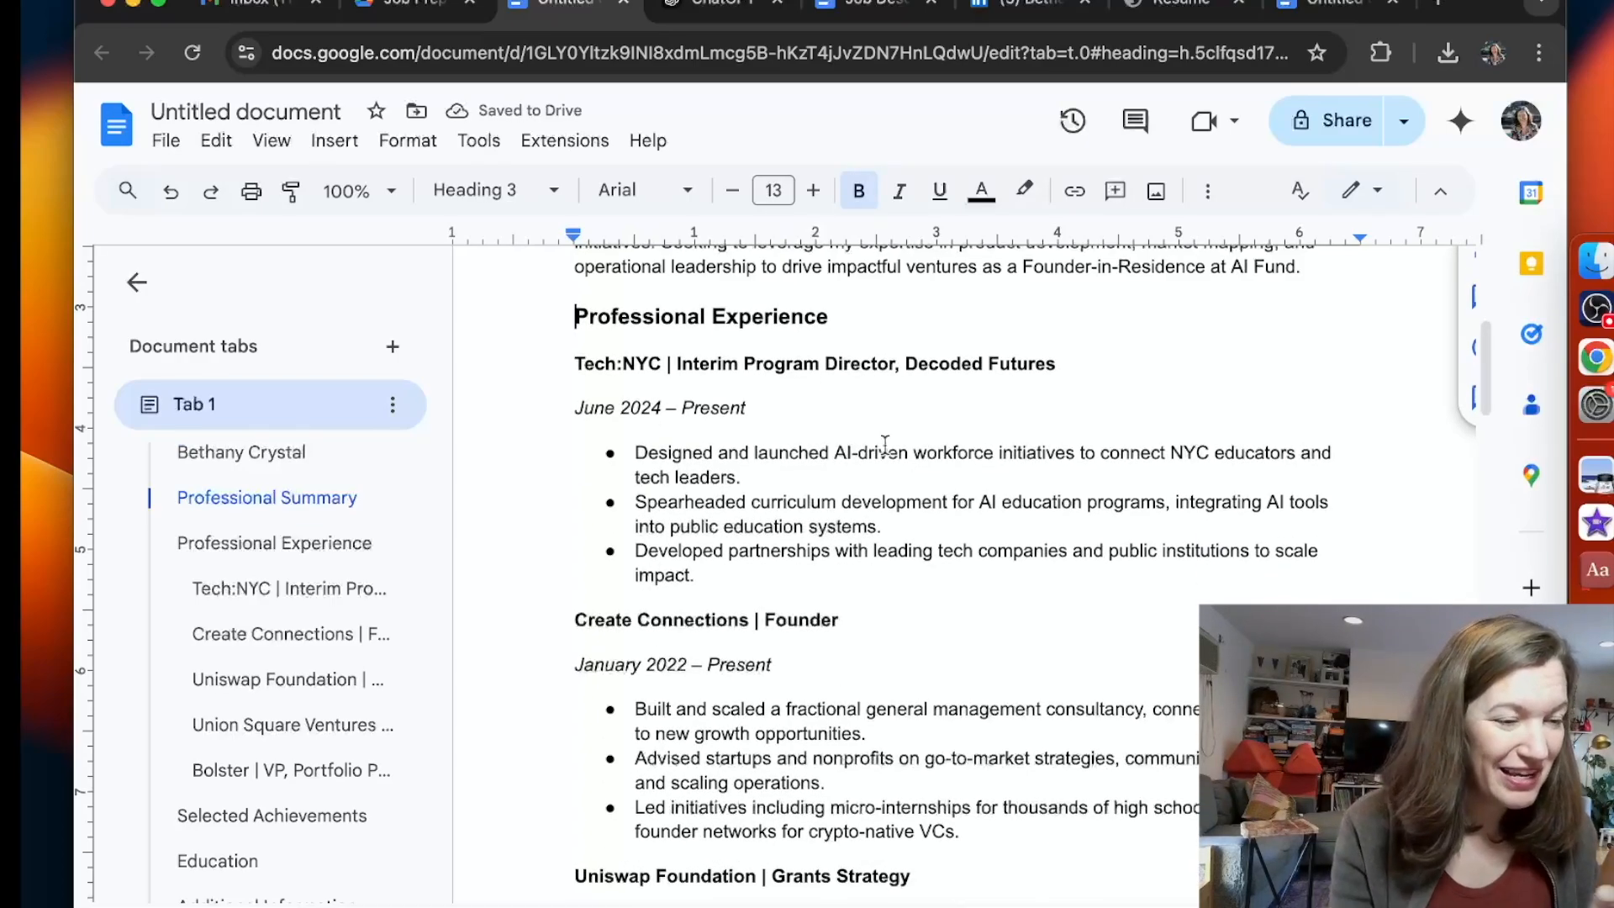
Review the remaining experience entries and delete the Selected Achievements section with the divider line above it.
scroll(885, 445, down, 3)
scroll(885, 445, down, 6)
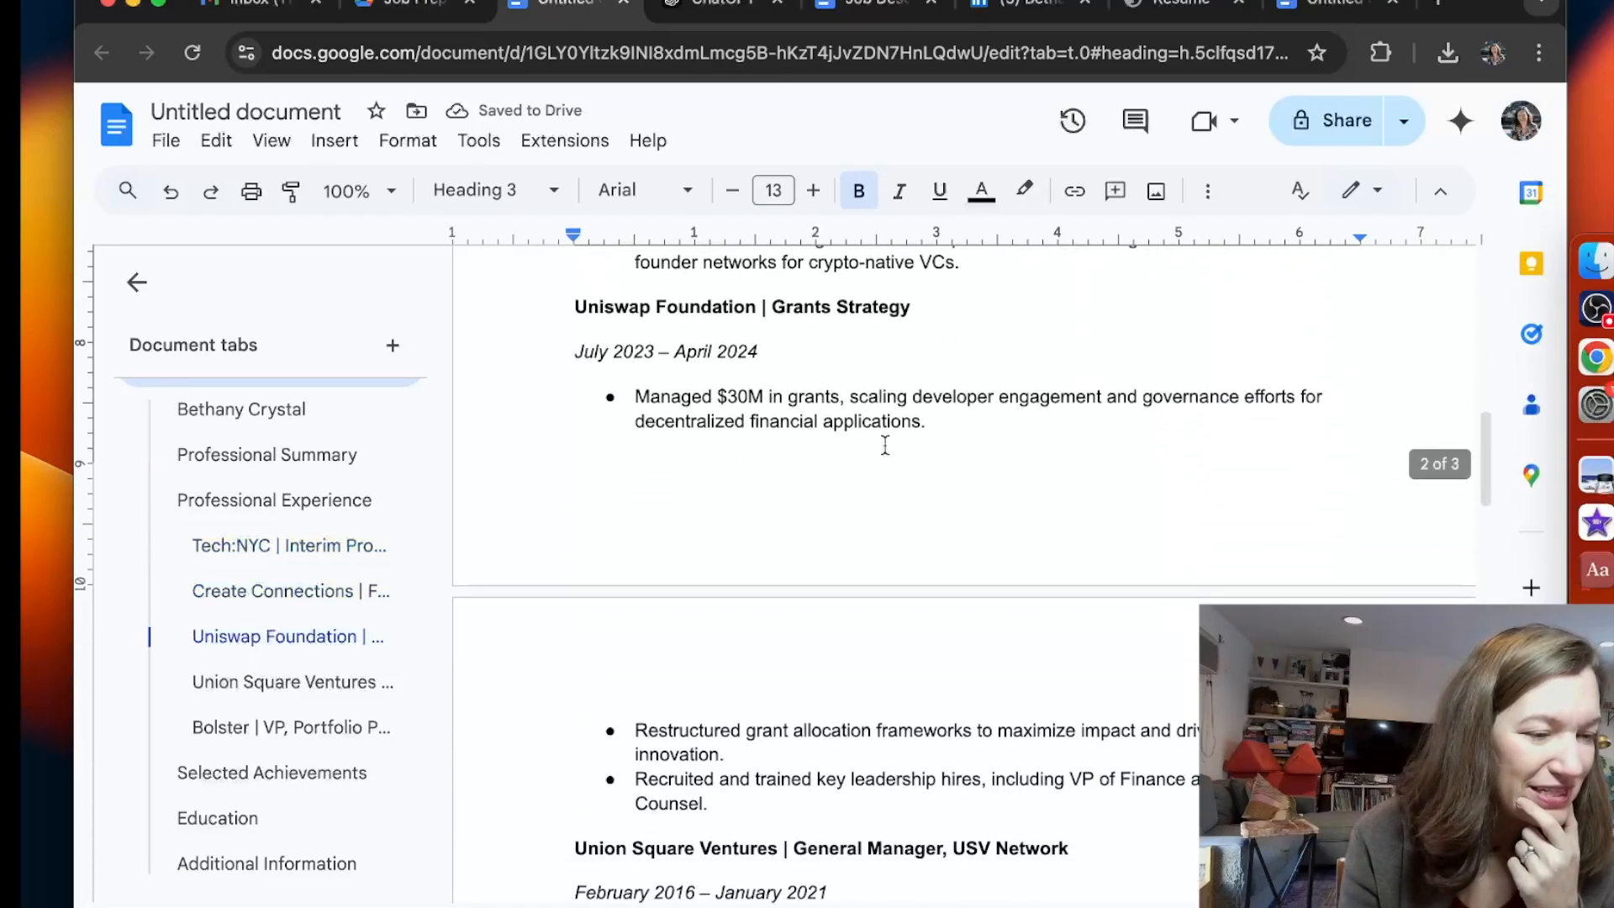
scroll(885, 446, down, 5)
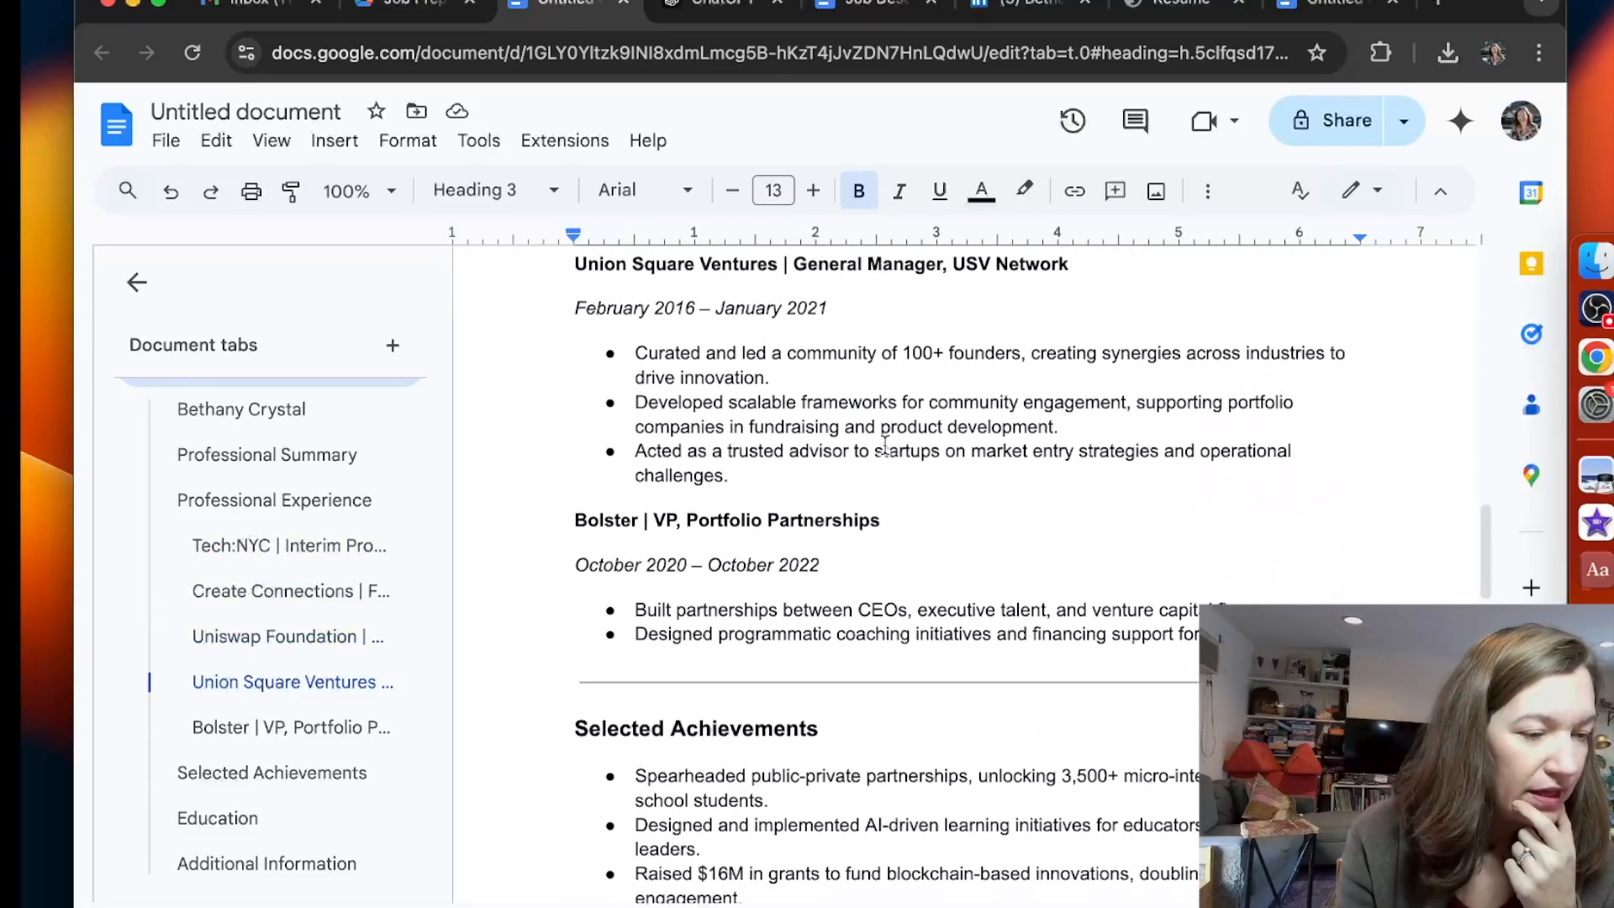
click(572, 486)
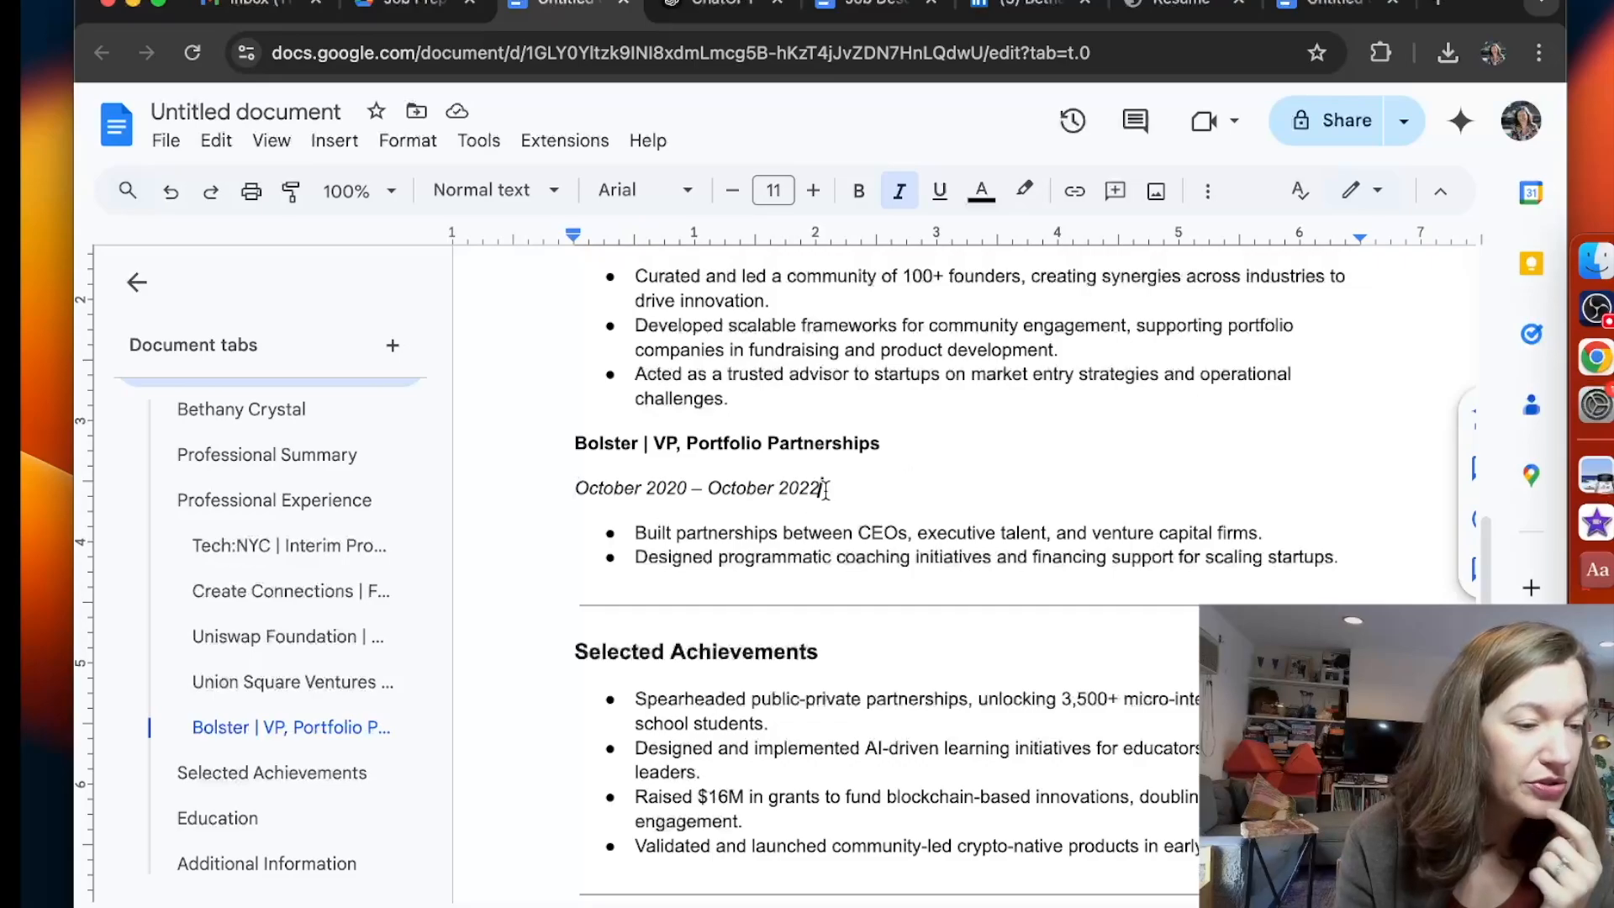
drag(565, 608, 743, 824)
scroll(932, 817, down, 3)
scroll(934, 756, up, 1)
key(shift+Down)
key(shift+Down)
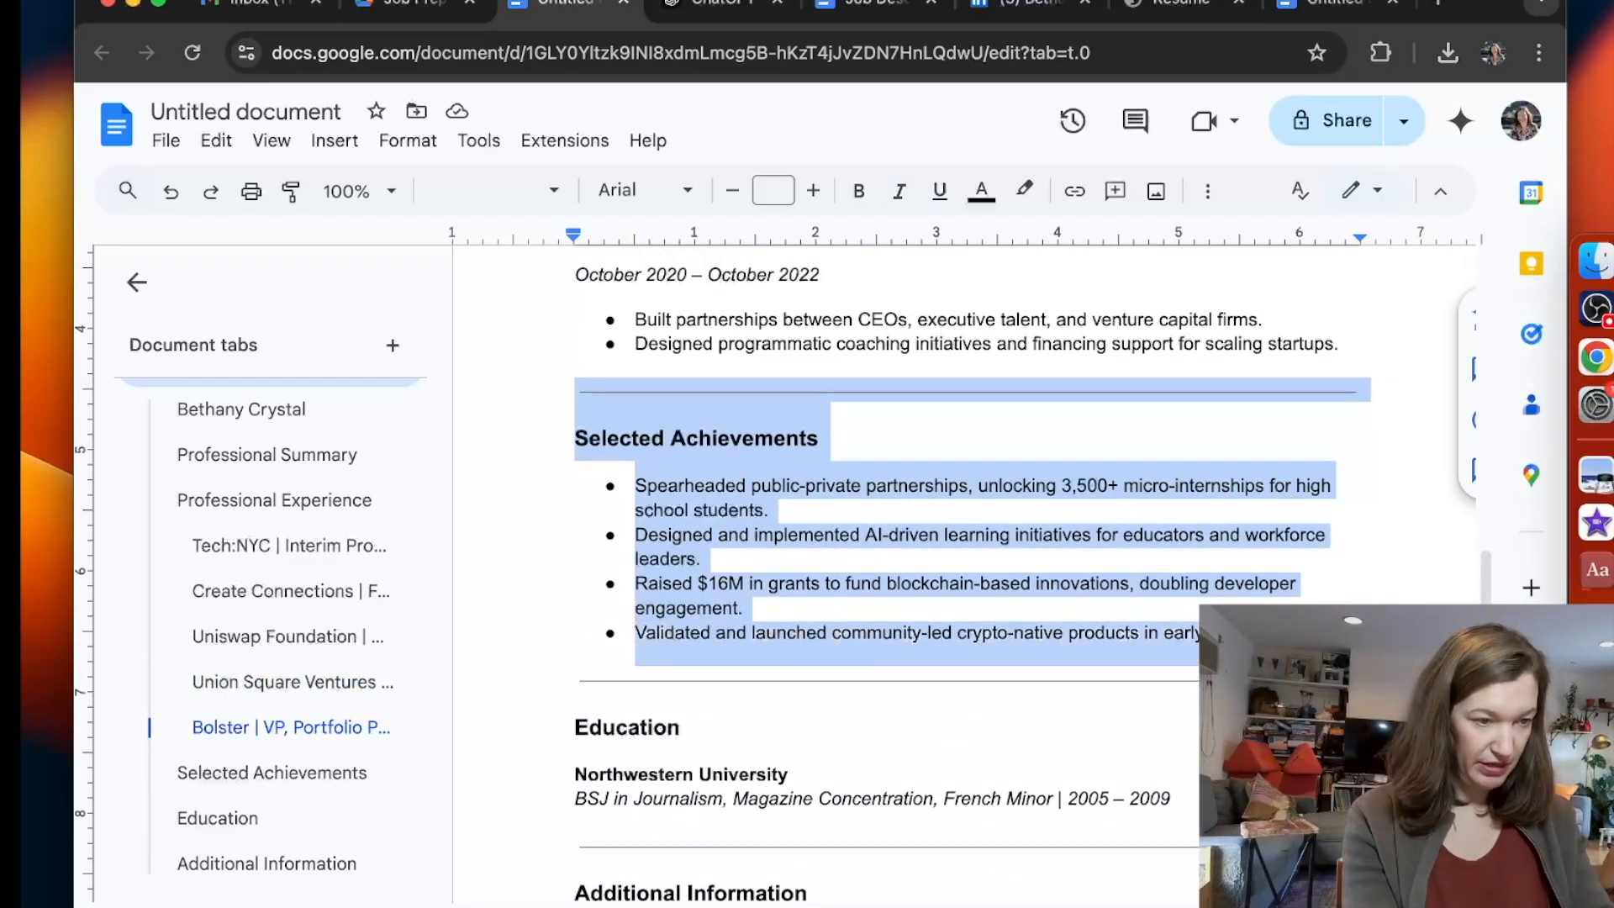
key(BackSpace)
key(BackSpace)
key(BackSpace)
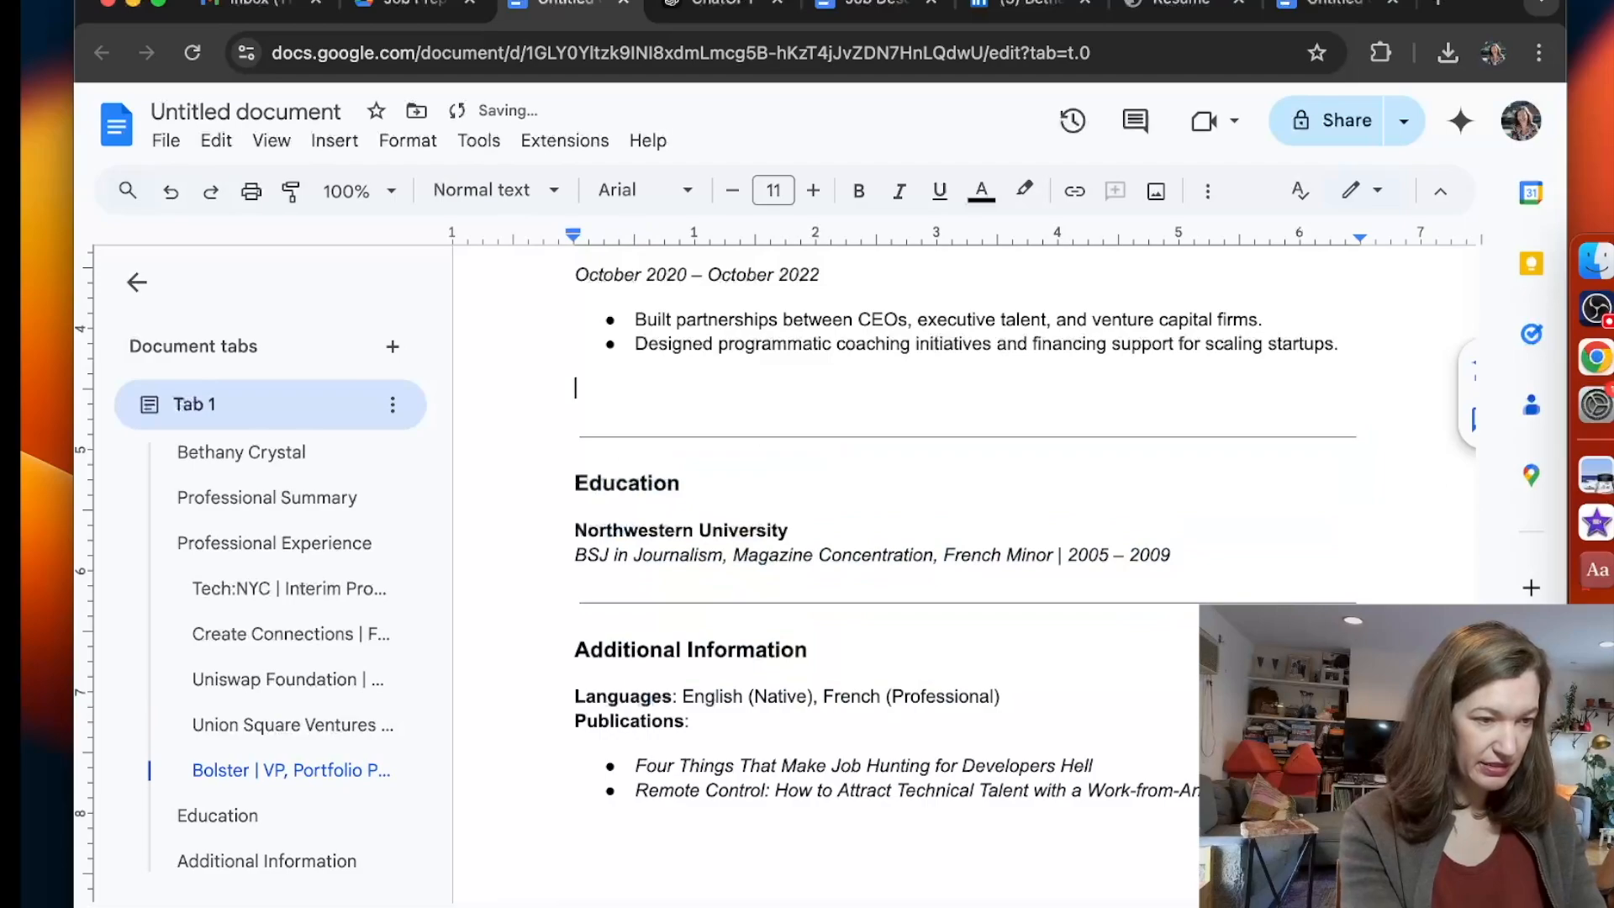
key(super+z)
key(BackSpace)
key(BackSpace)
key(BackSpace)
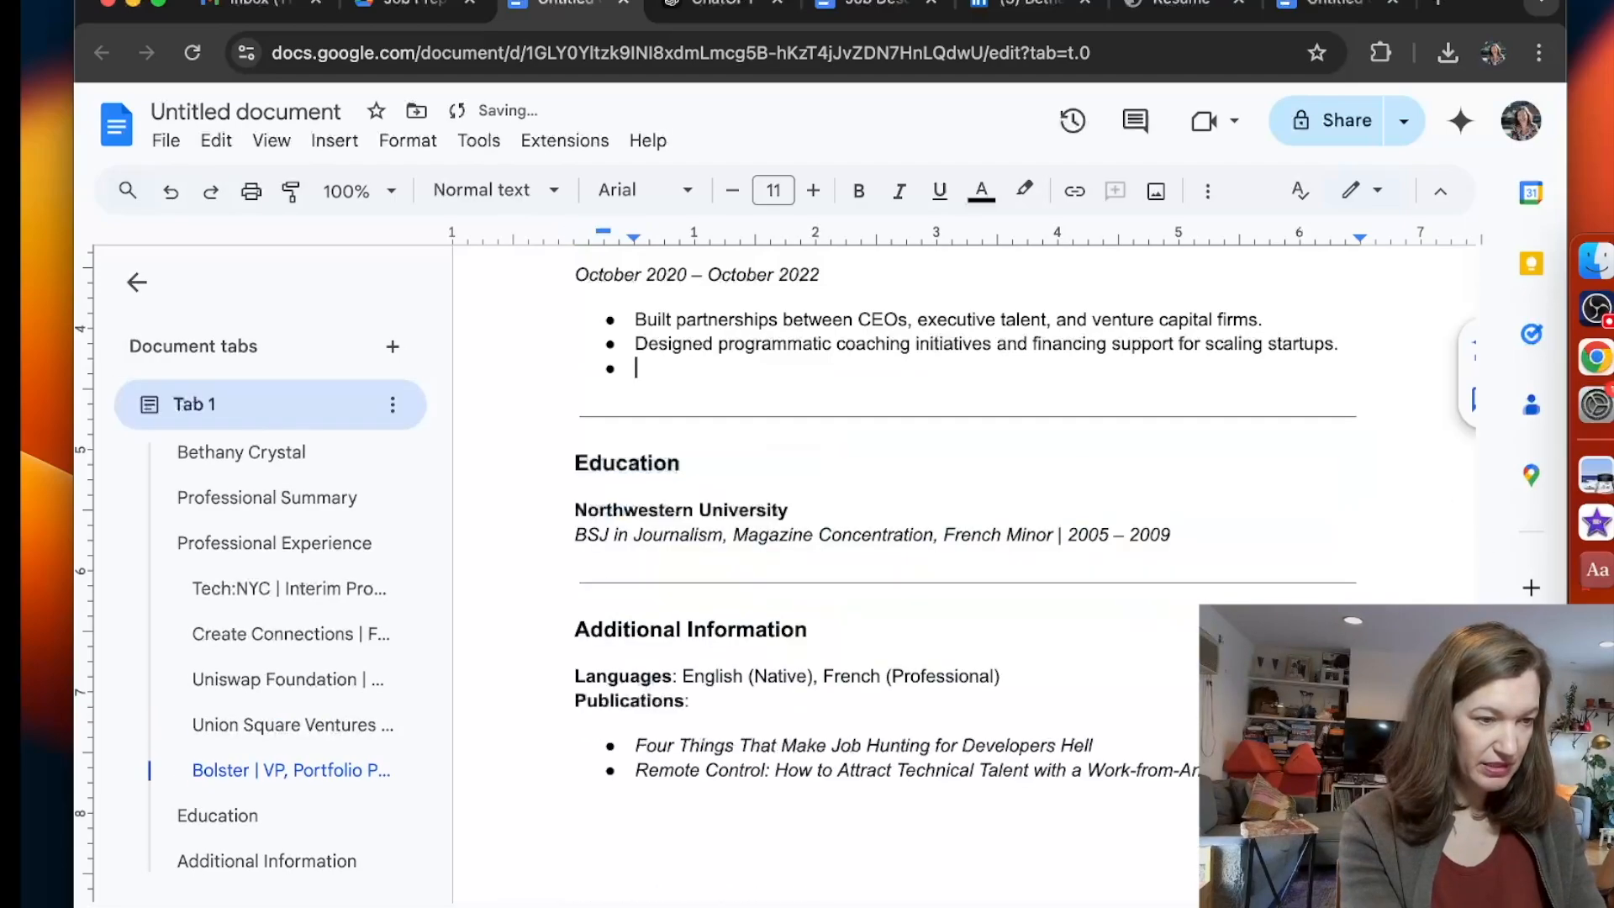
Switch back to ChatGPT, ask it to summarize the work prior to 2020 in 4-5 bullets, and view the reply.
key(ctrl+Tab)
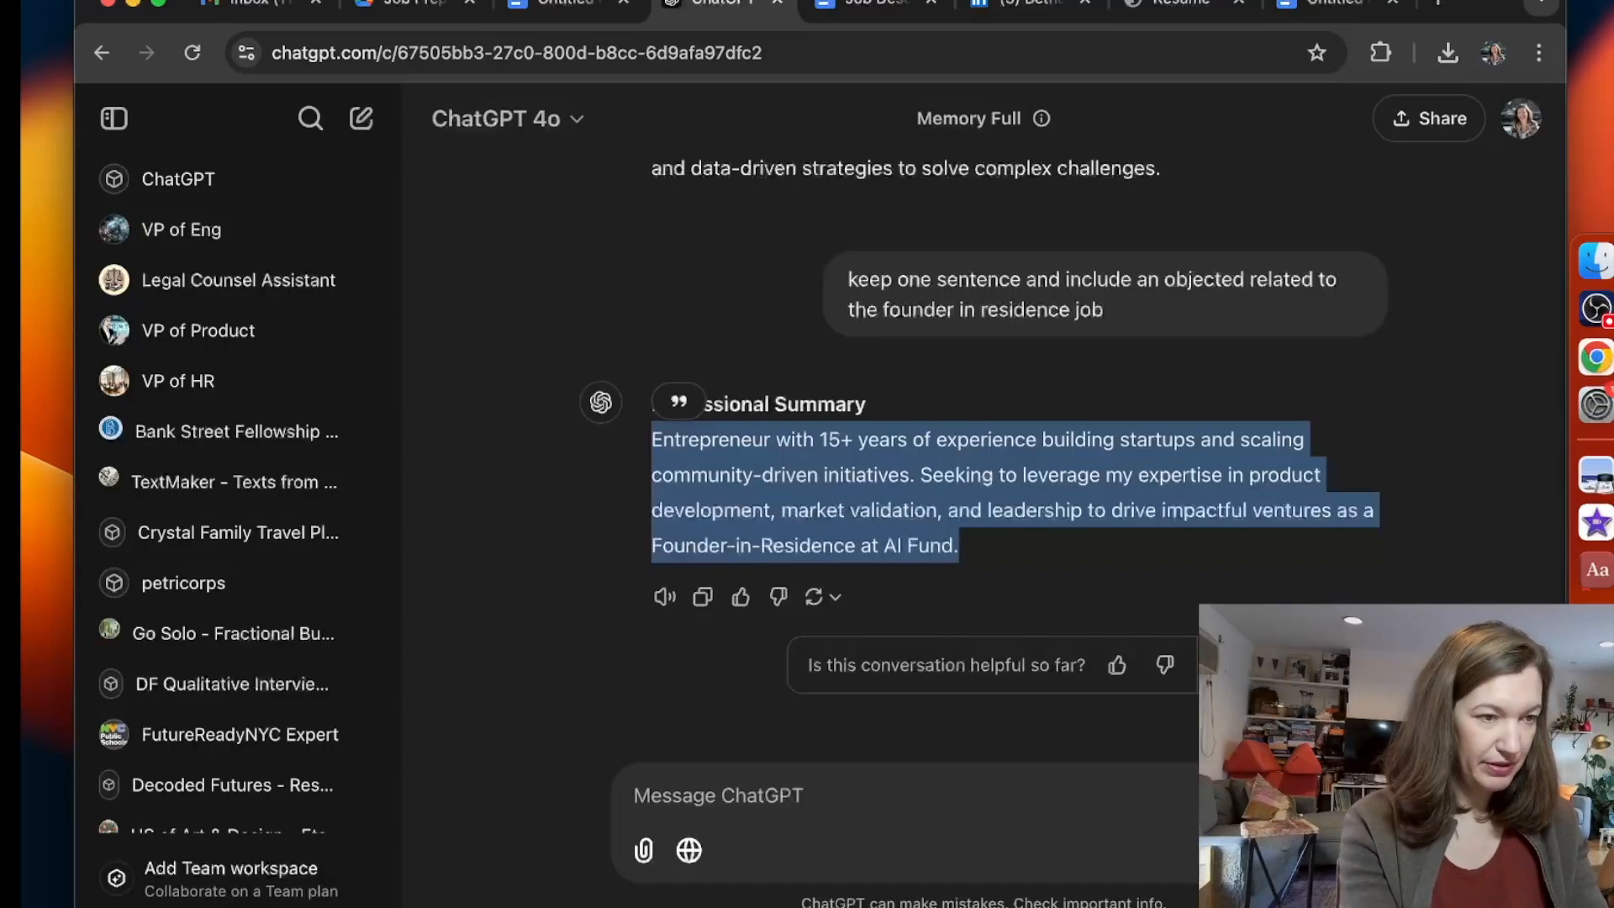
click(964, 807)
text(summa)
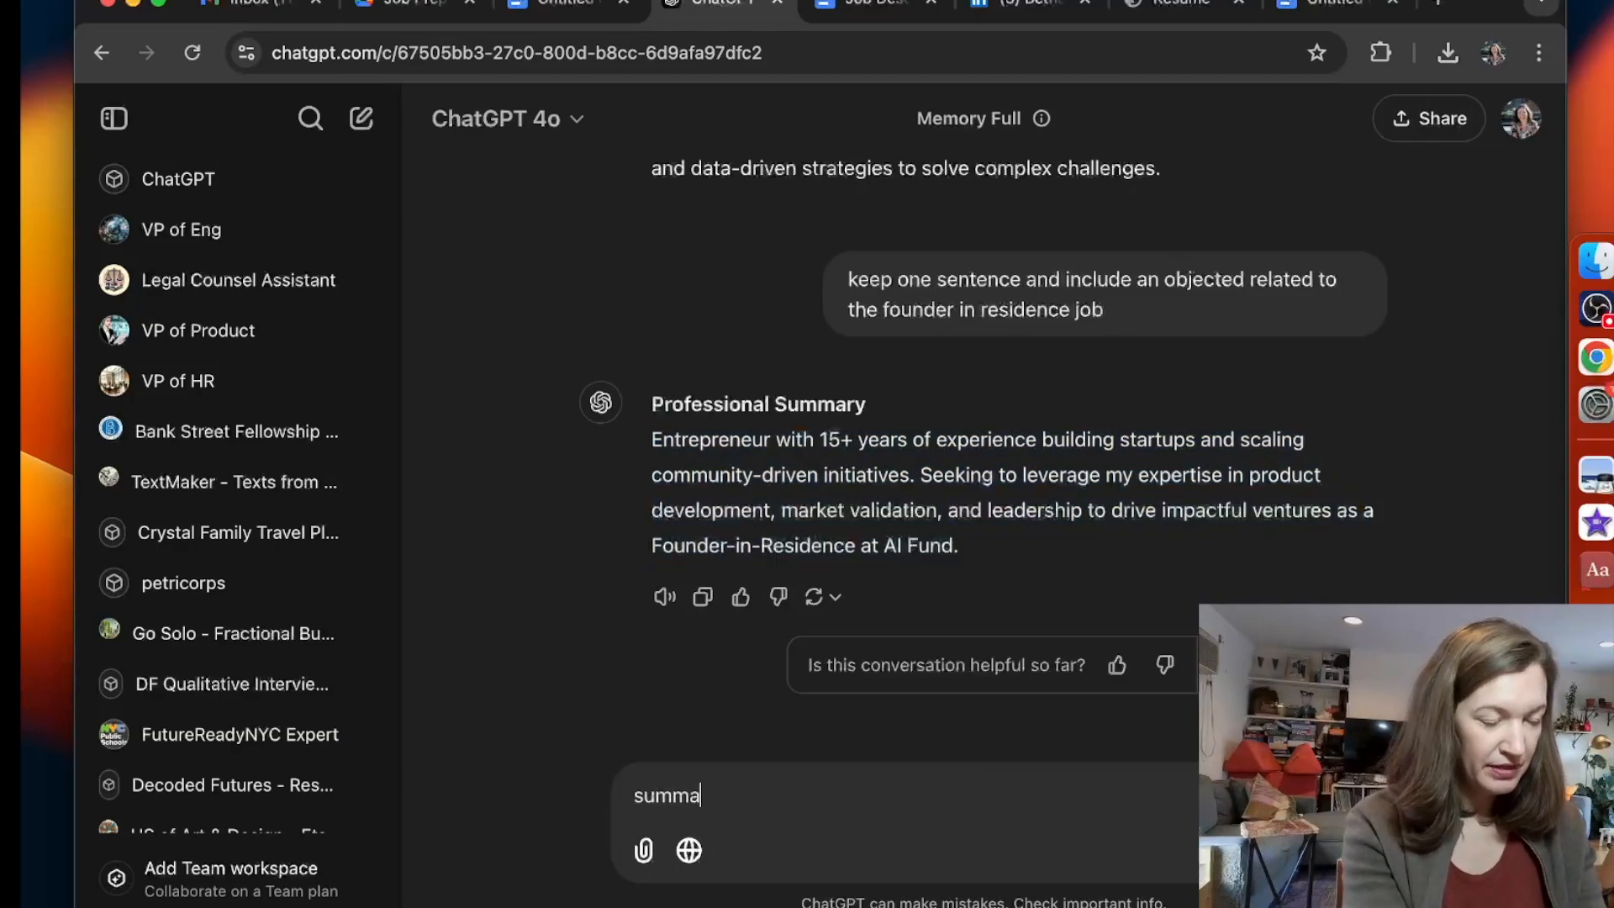
text(rize my work prior to 2020 in )
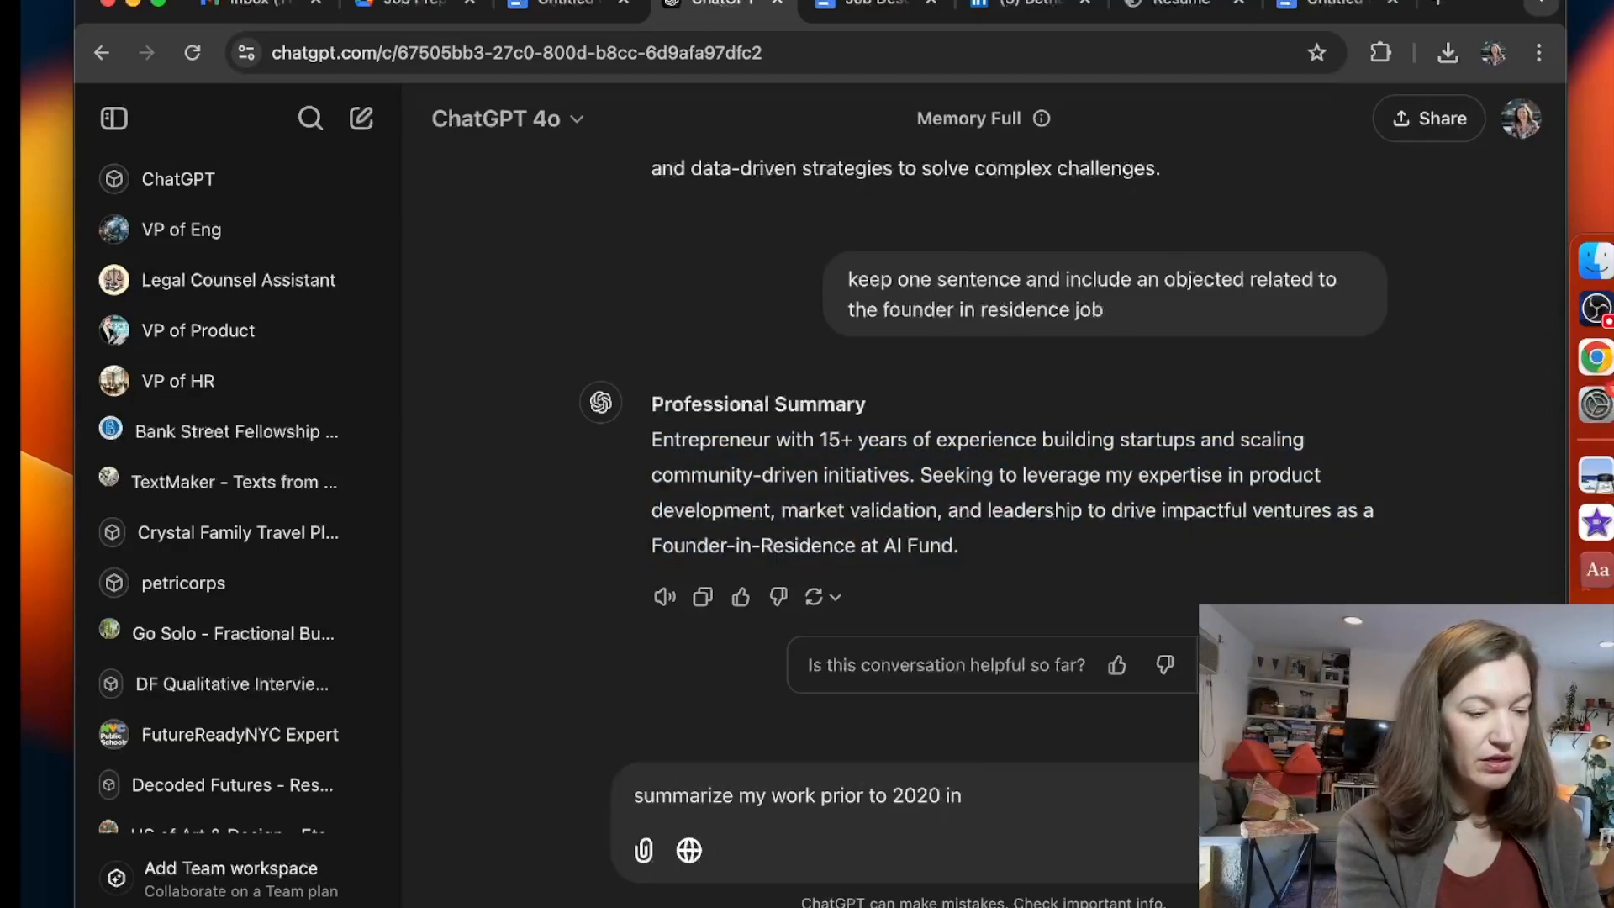
text(4-5 bulle)
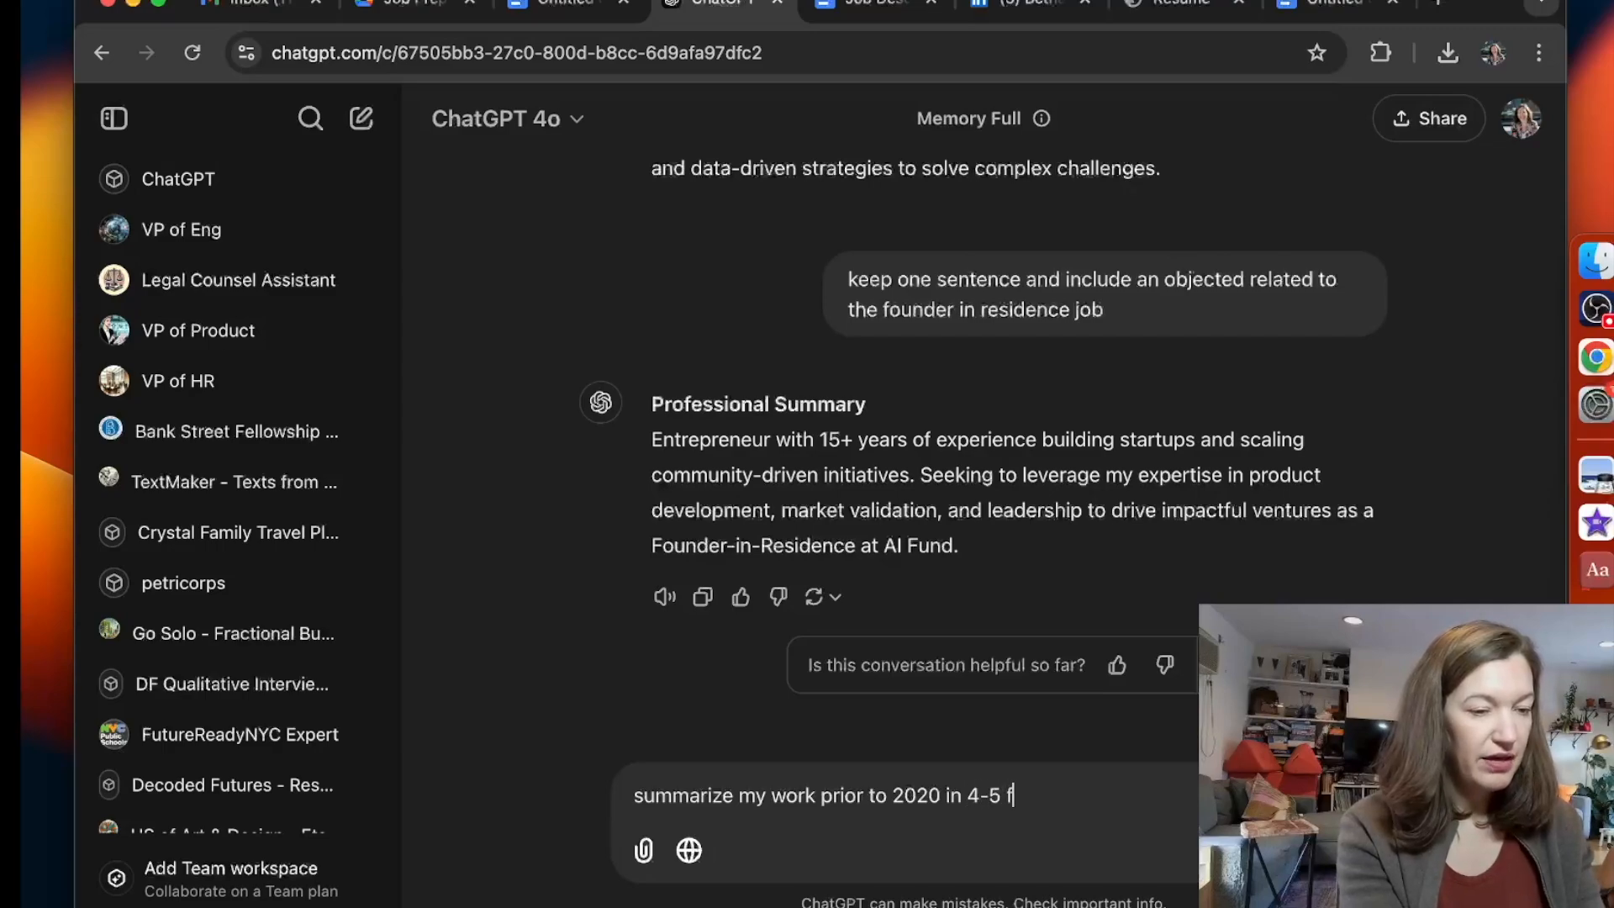
text(ts to include)
key(Return)
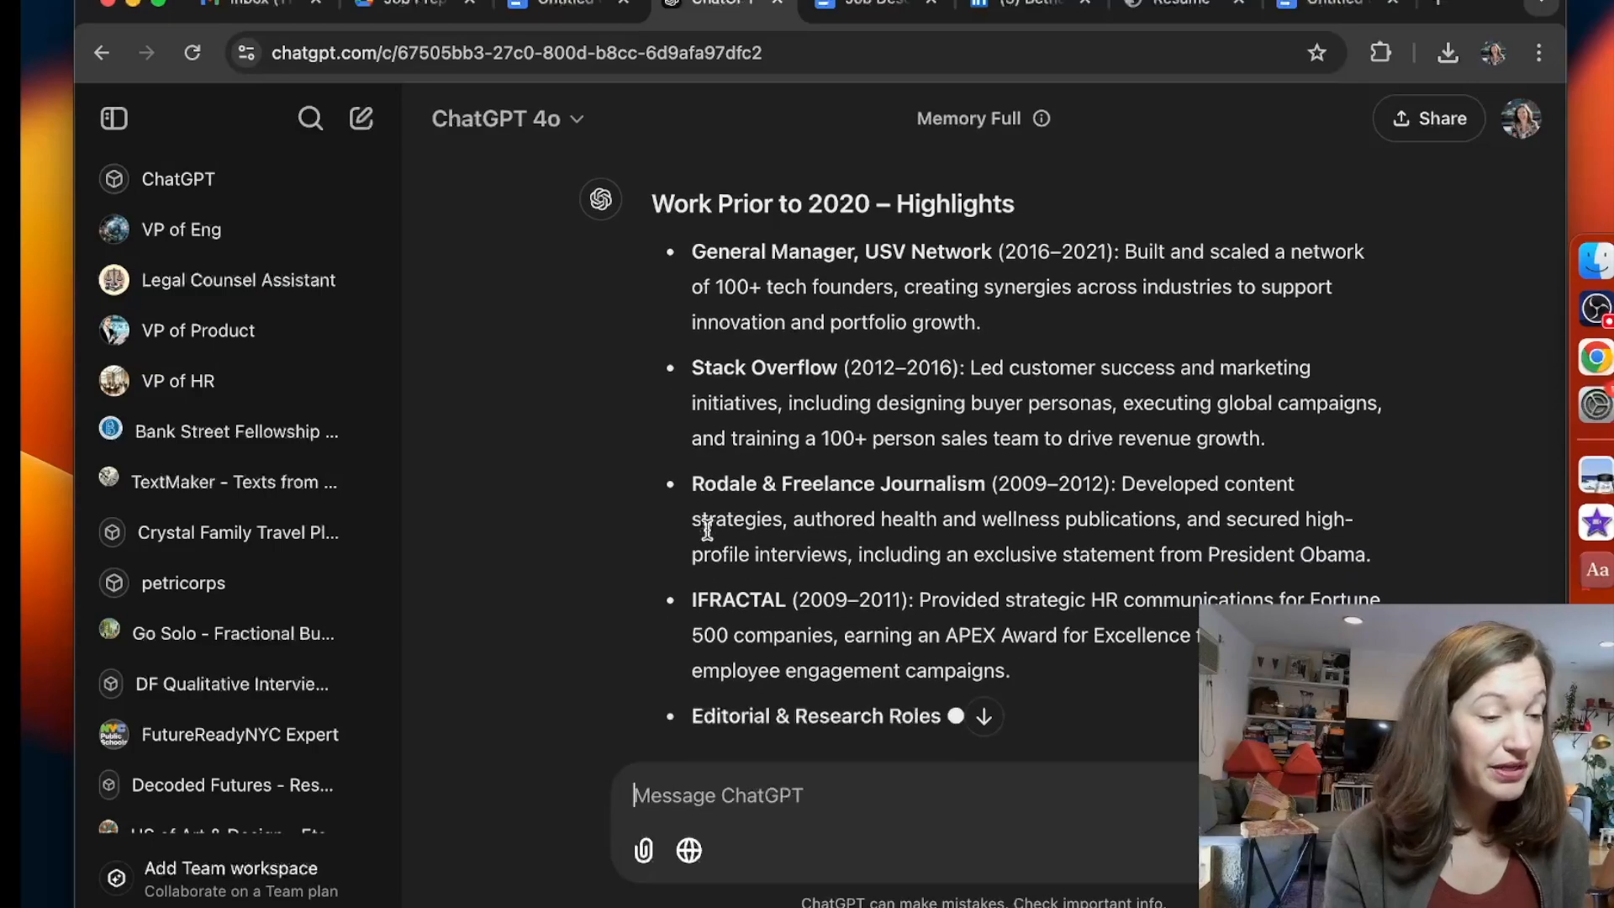
scroll(698, 530, up, 2)
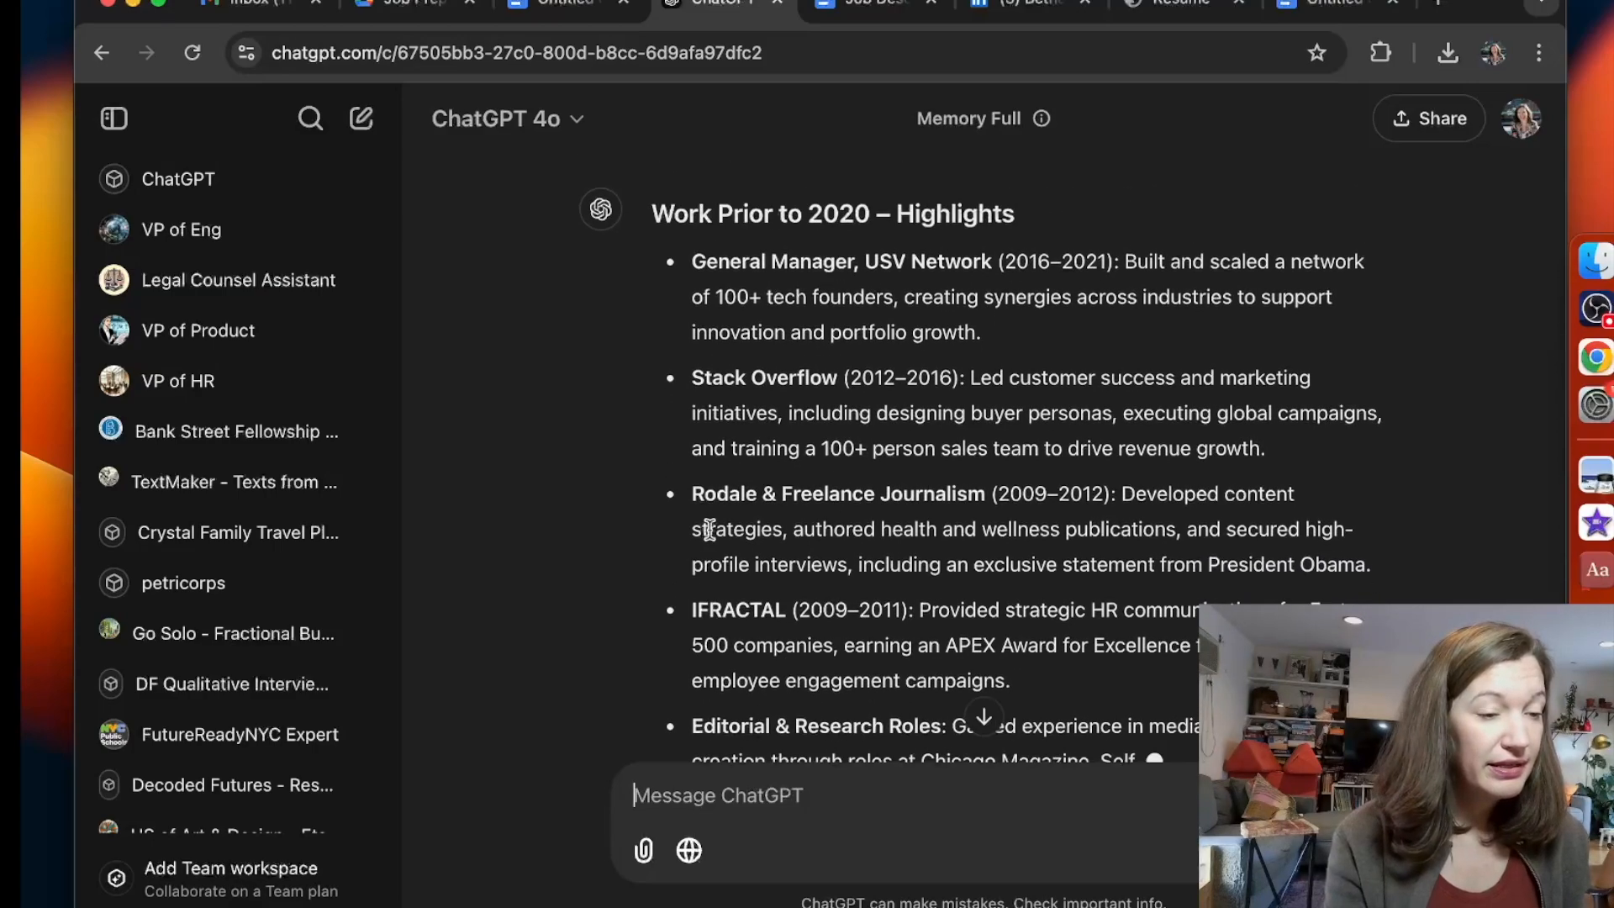
Copy the Stack Overflow, Rodale & Freelance Journalism and IFRACTAL highlights from ChatGPT into the résumé document below the Bolster entry, without a blank line.
drag(1107, 694, 698, 370)
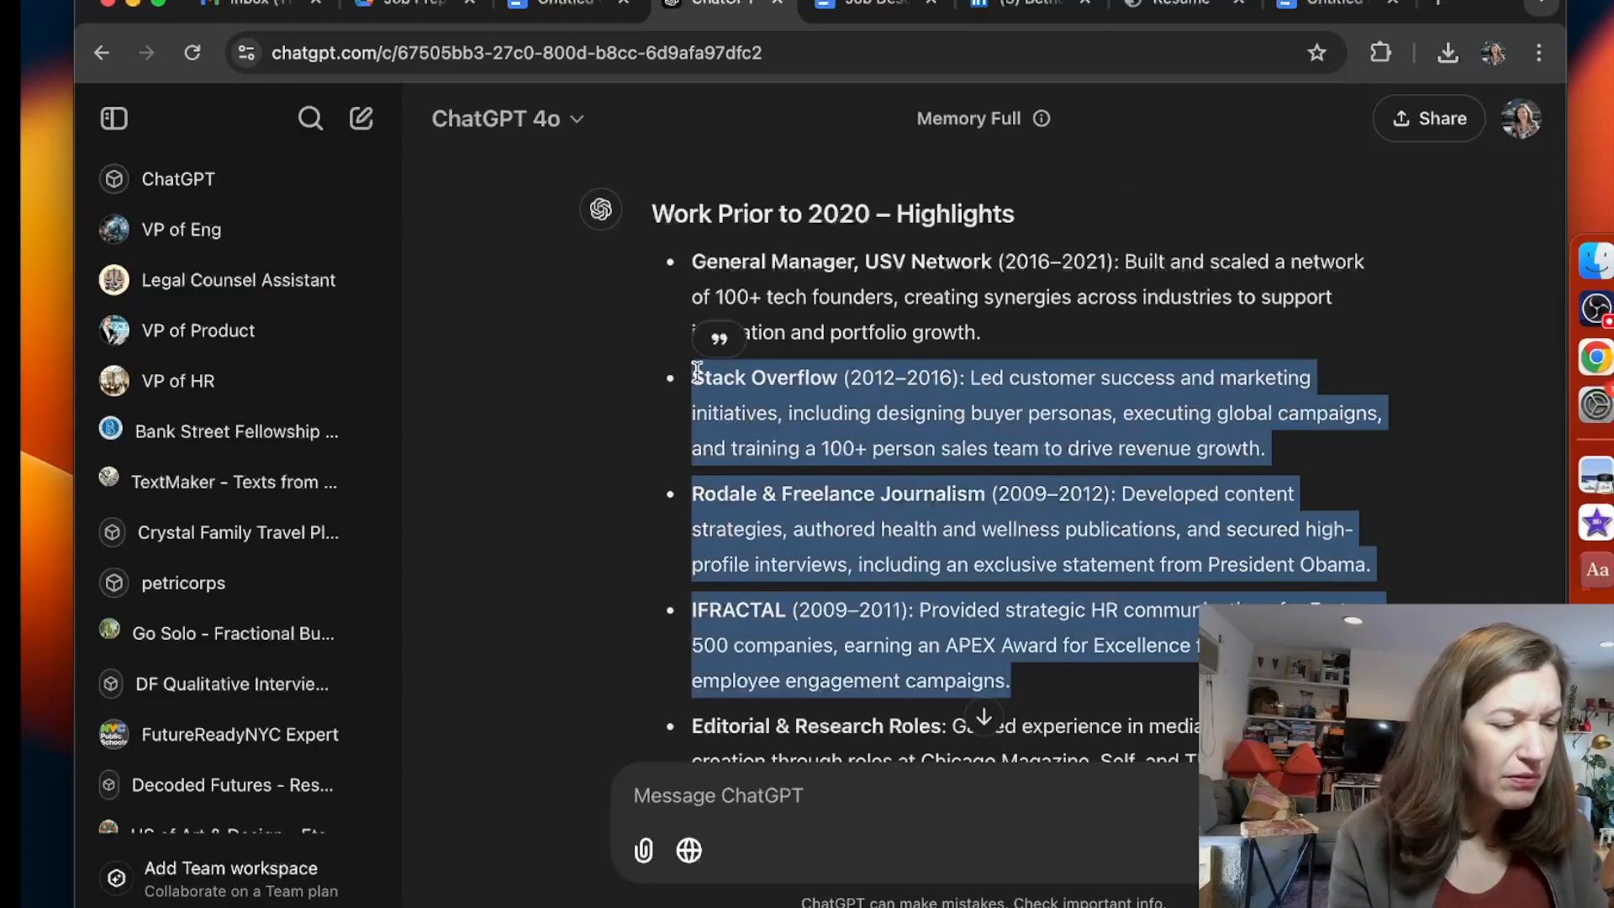
click(571, 5)
scroll(764, 522, up, 2)
scroll(764, 522, up, 2)
click(1370, 582)
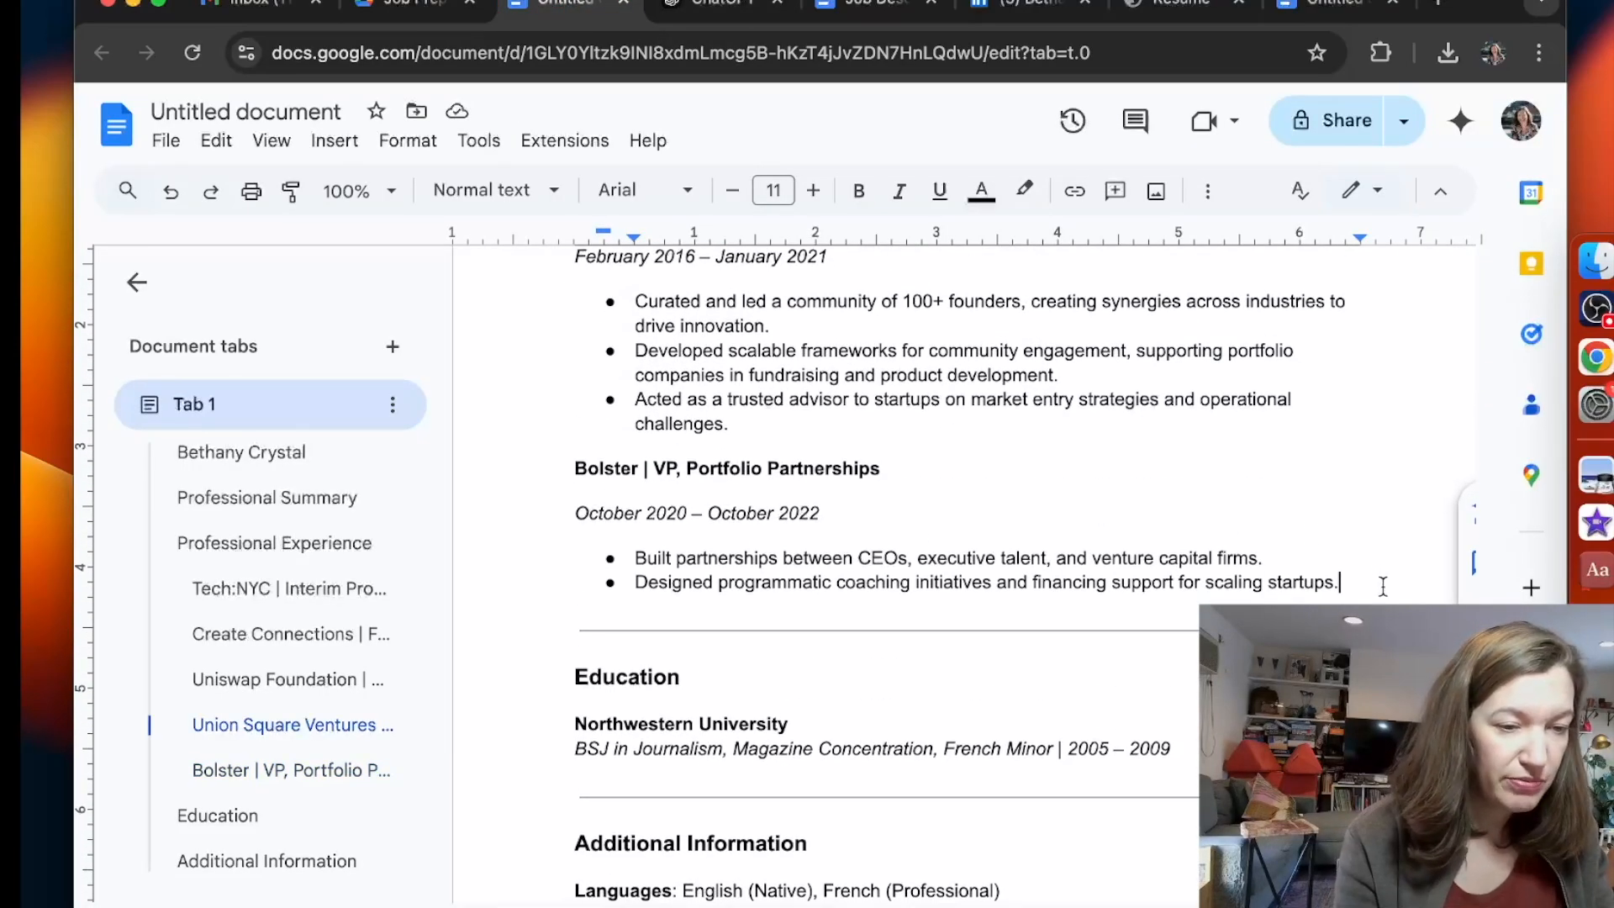
key(Return)
key(Return)
key(super+v)
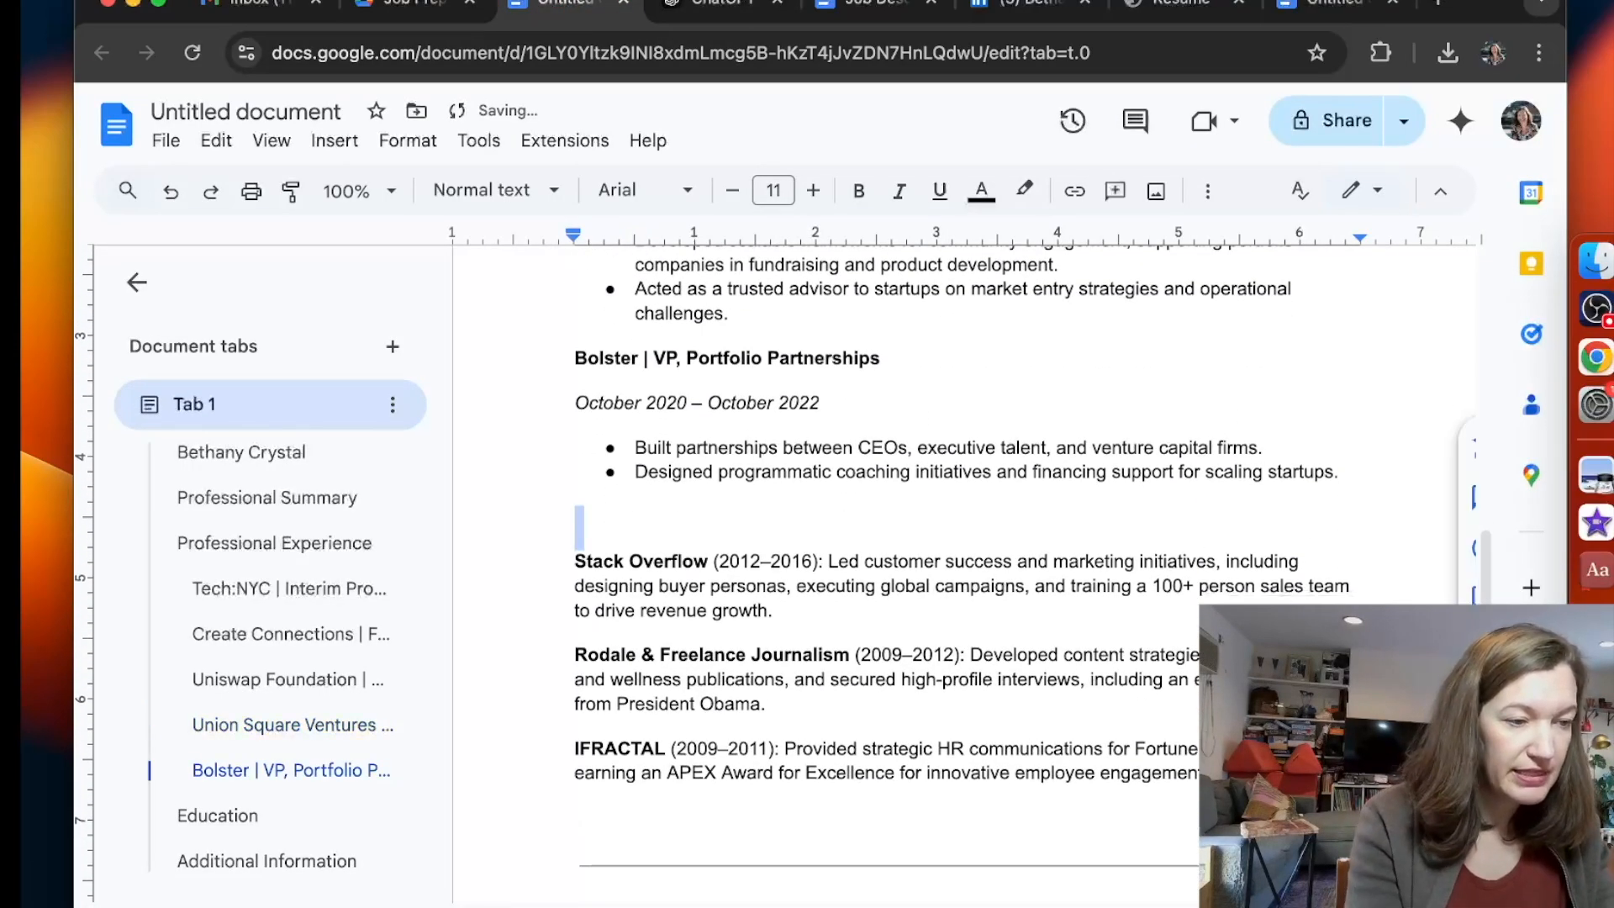
key(BackSpace)
scroll(740, 395, up, 1)
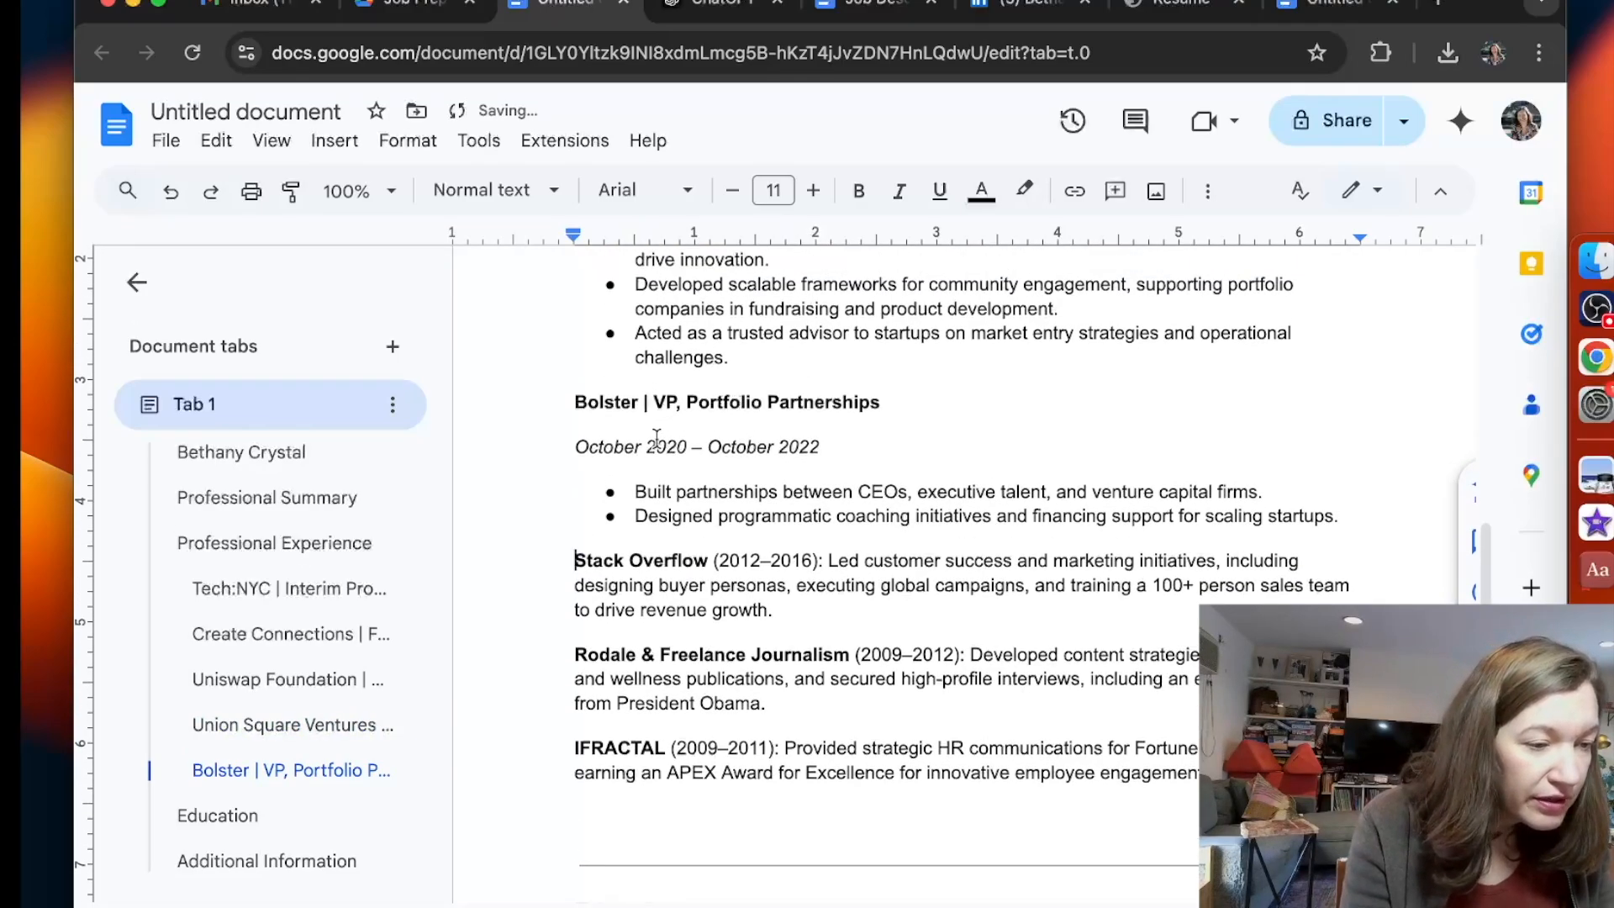
drag(1360, 528, 512, 415)
key(ctrl+Tab)
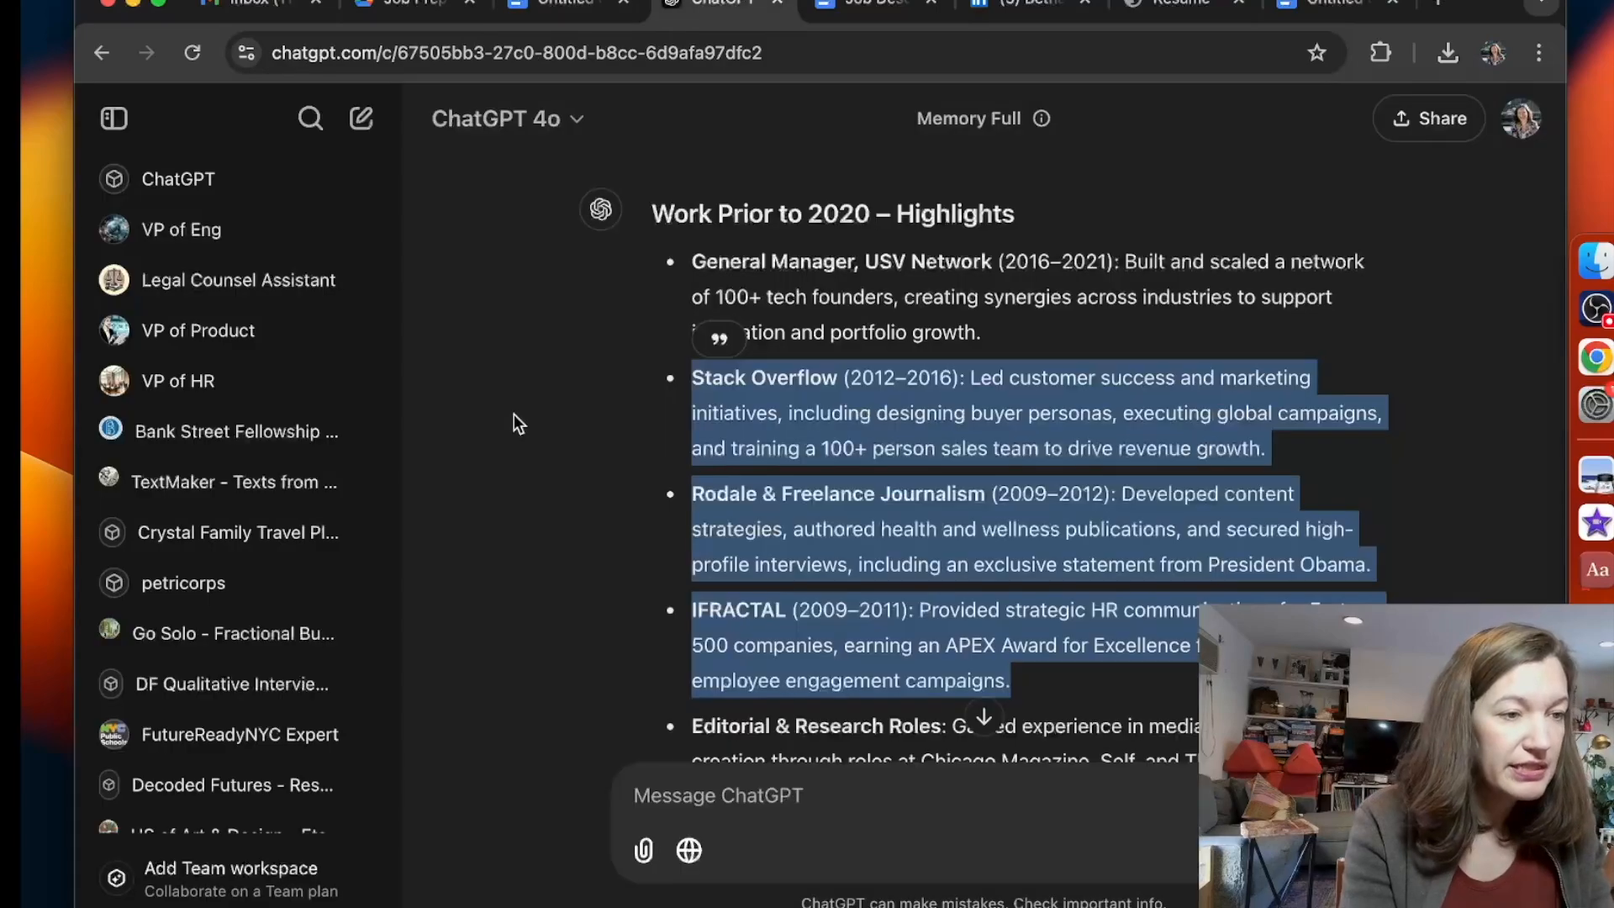
click(950, 843)
text(let's in)
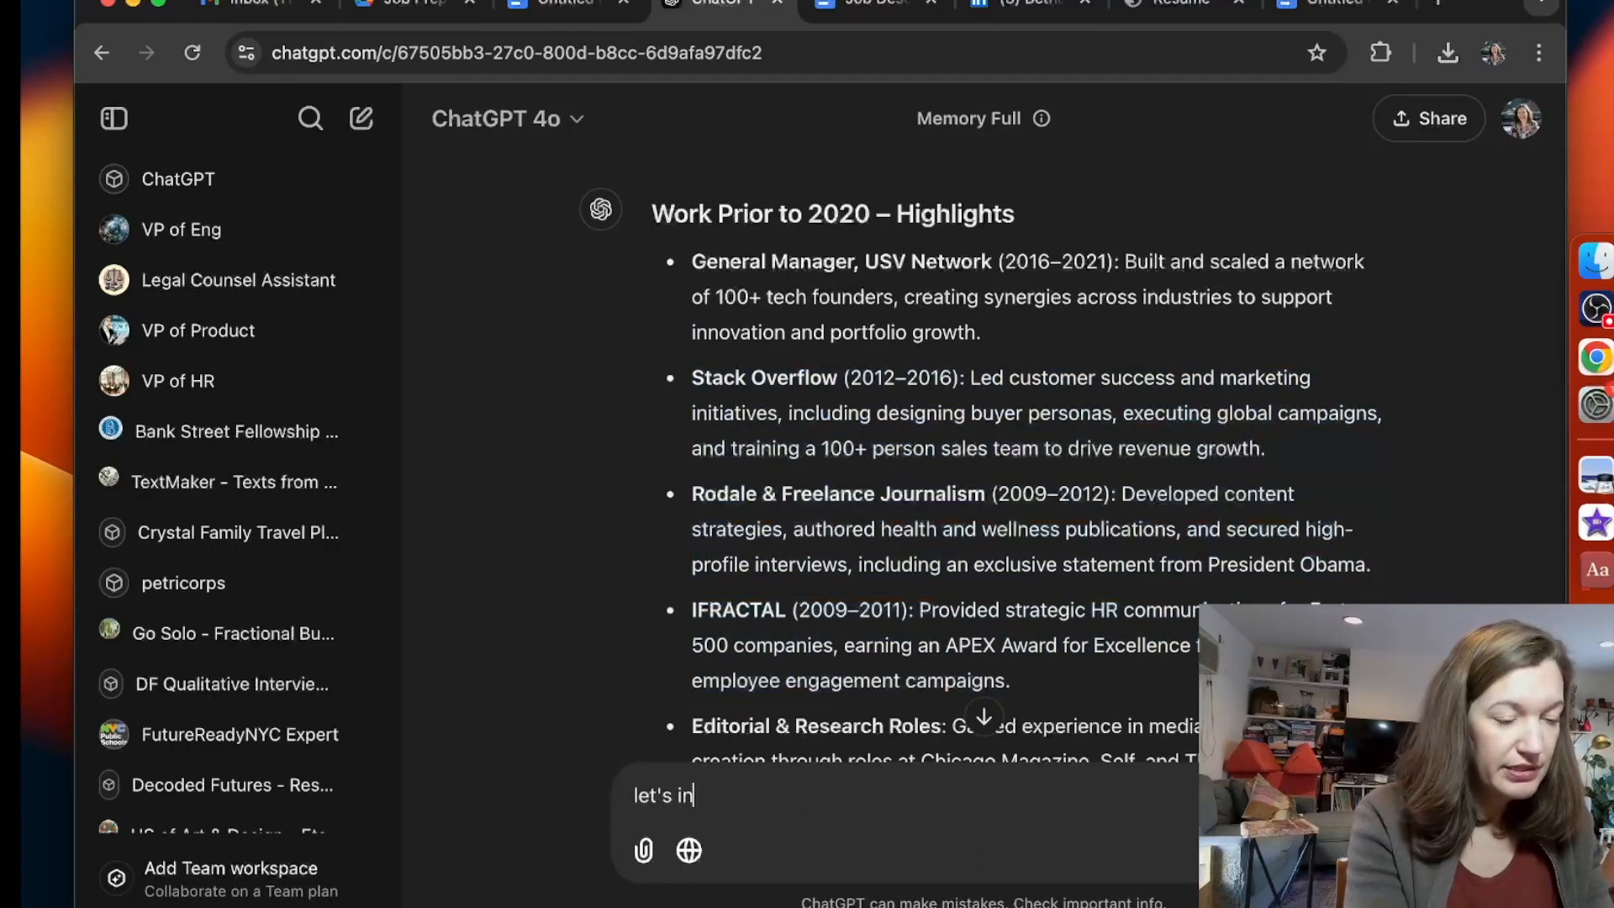
text(clude Bolster in this list)
key(ctrl+Tab)
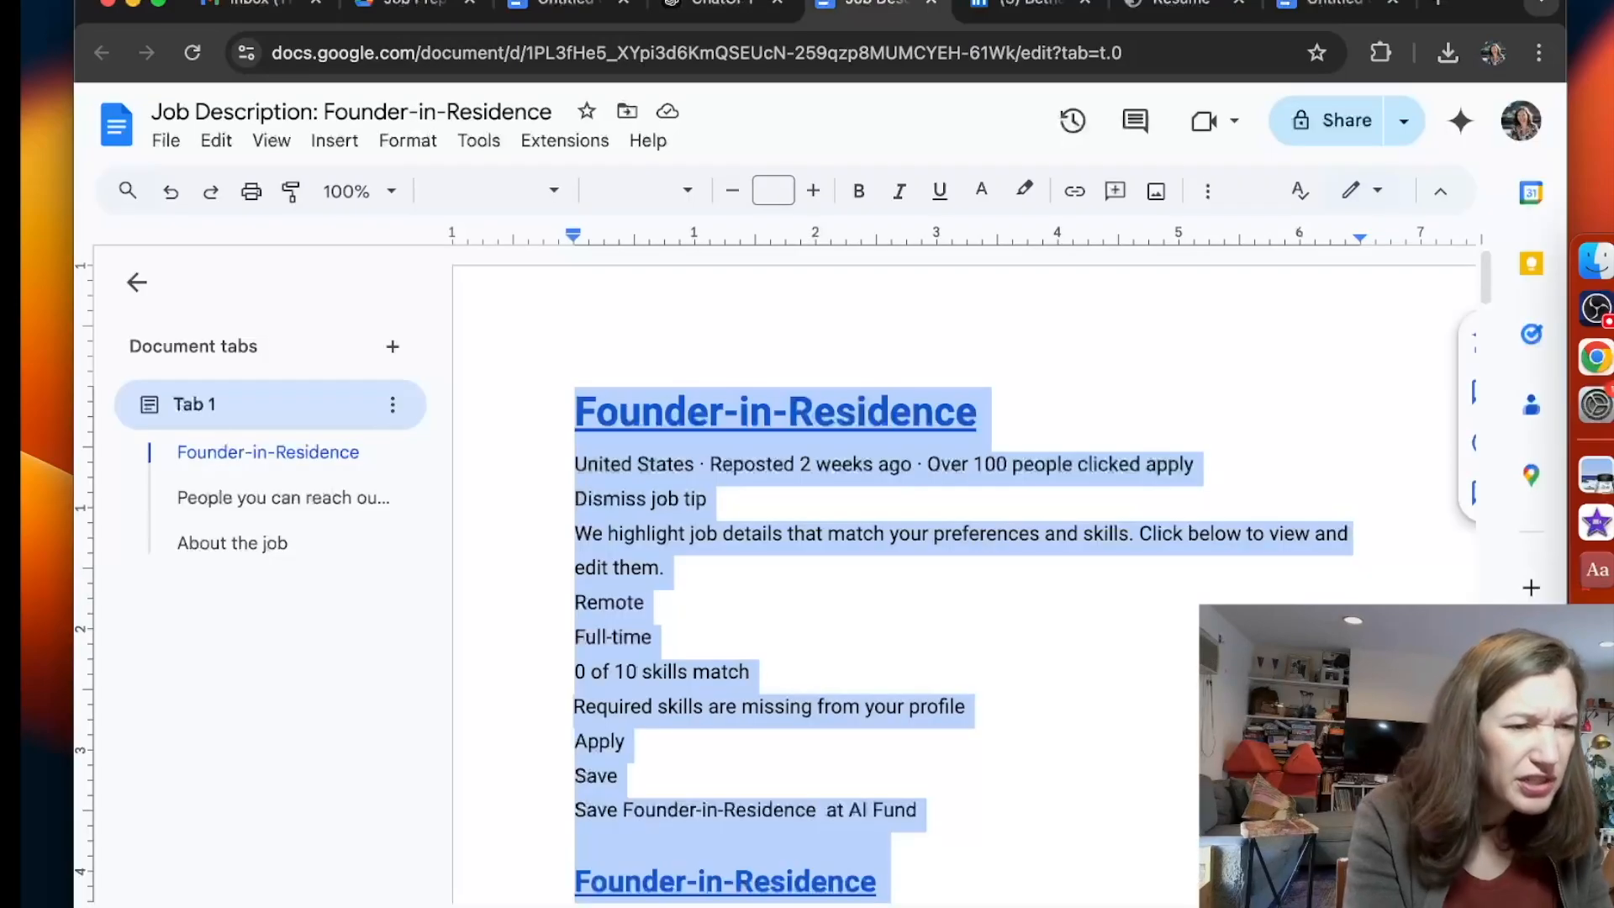
key(ctrl+shift+Tab)
key(ctrl+shift+Tab)
Add an "Early Career" heading line above the Stack Overflow entry.
click(1175, 396)
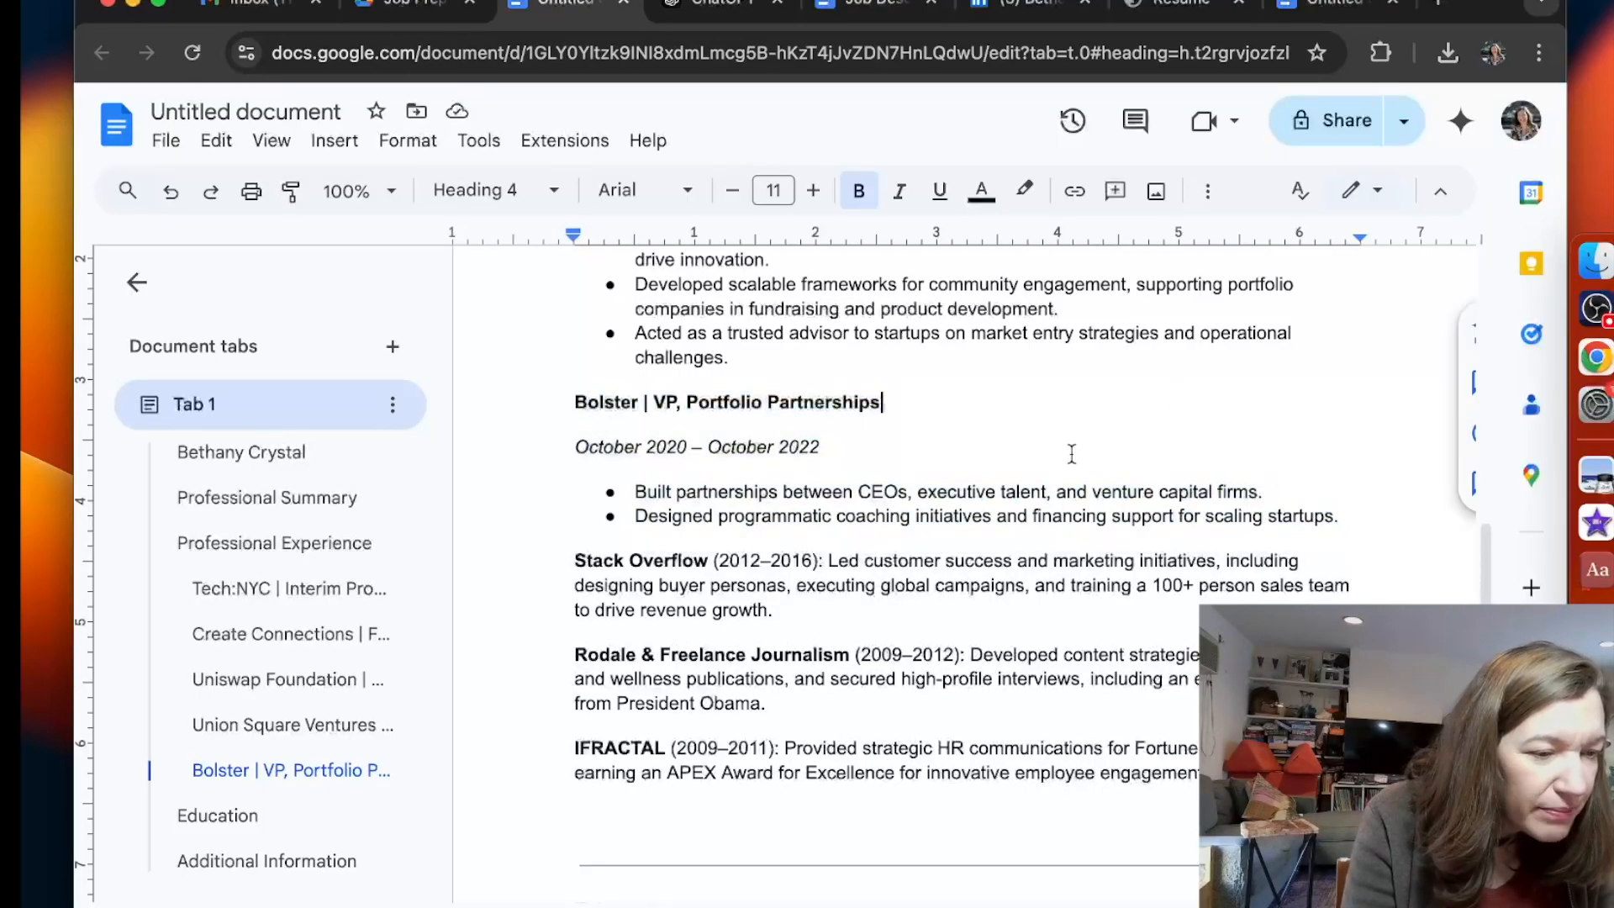
scroll(1071, 451, up, 1)
click(574, 597)
key(Return)
key(Up)
text(Early Career)
key(Right)
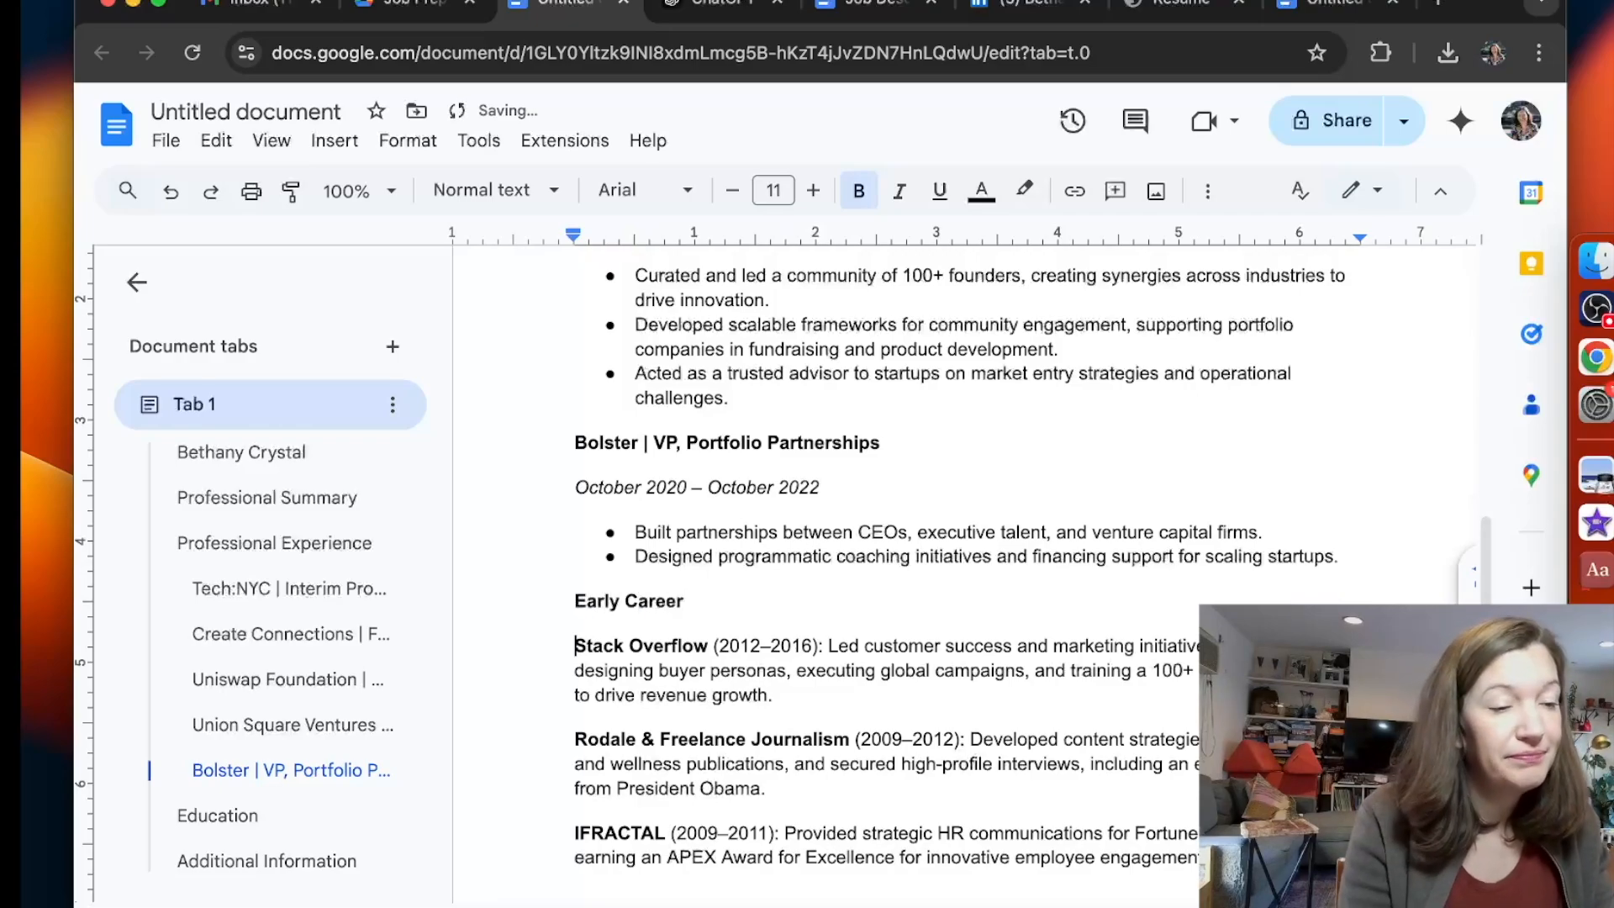
Format the Stack Overflow, Rodale & Freelance Journalism and IFRACTAL entries as one continuous bulleted list.
click(1207, 191)
click(1015, 242)
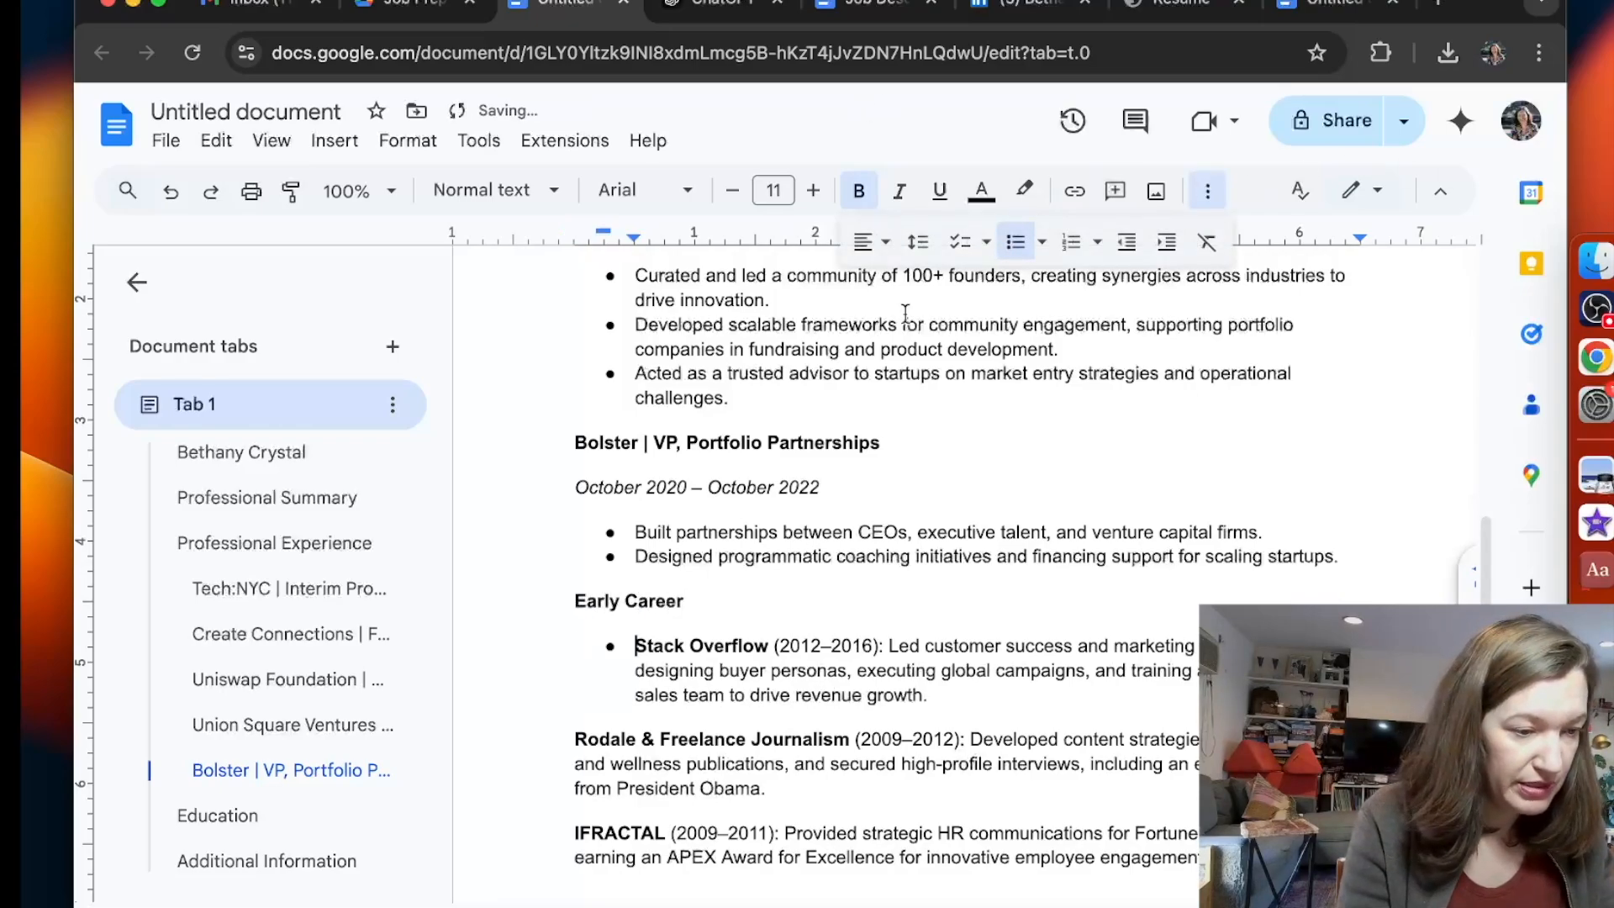
click(556, 747)
key(BackSpace)
key(Return)
click(559, 809)
key(BackSpace)
key(Return)
scroll(765, 637, up, 1)
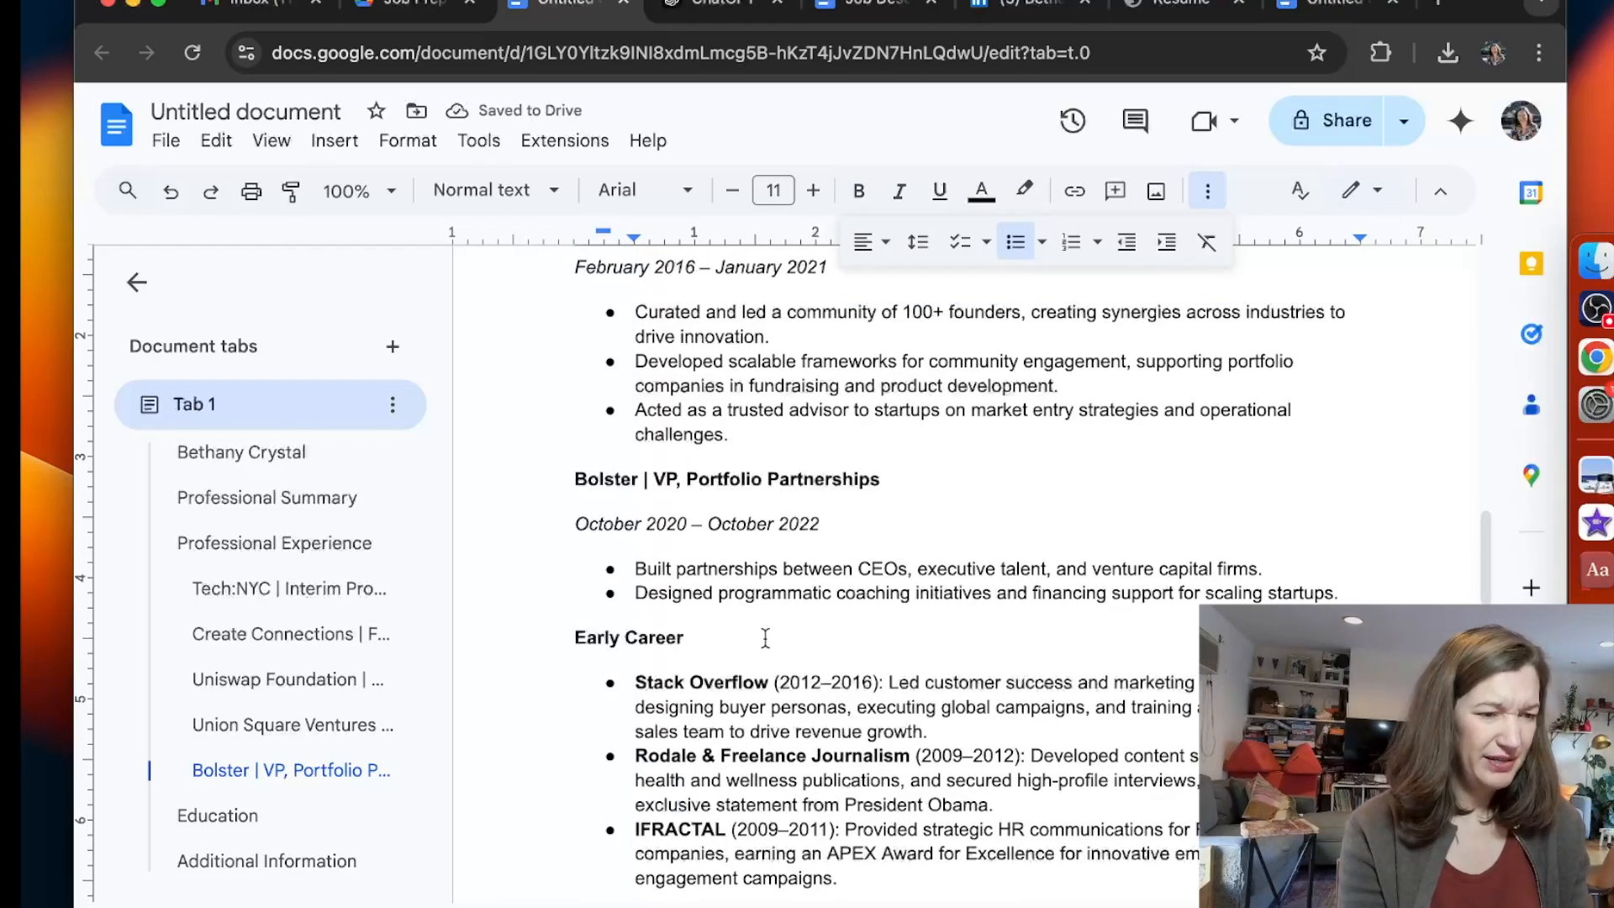
Move the whole Union Square Ventures entry below the Bolster entry, directly above Early Career.
scroll(765, 637, up, 15)
scroll(764, 637, down, 1)
scroll(765, 637, up, 5)
scroll(765, 638, down, 12)
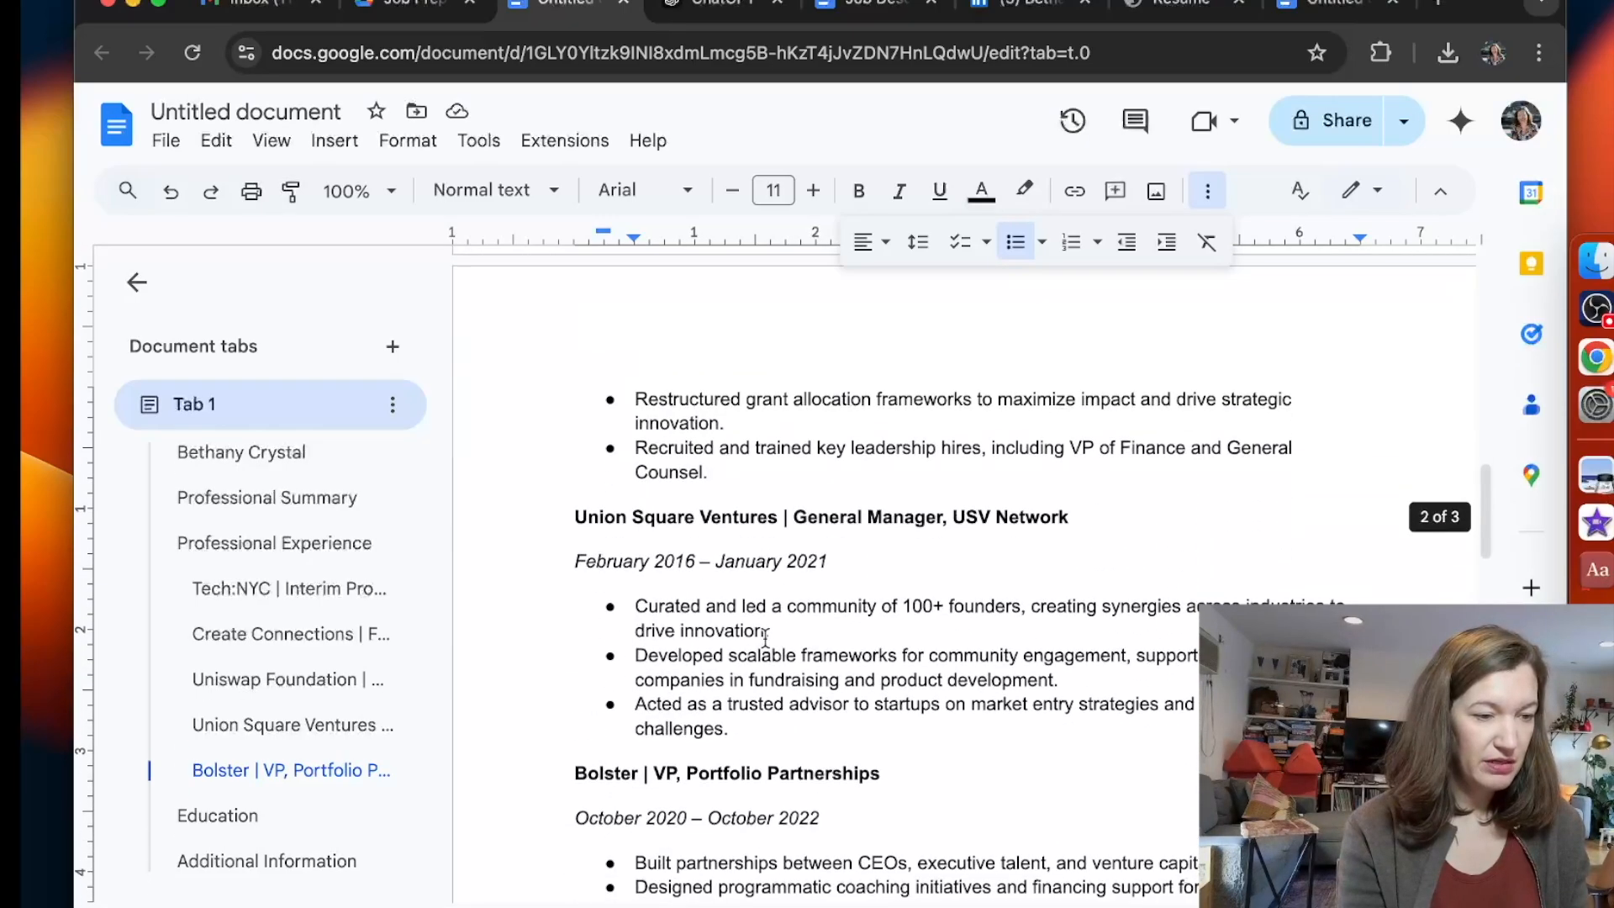
scroll(765, 637, down, 1)
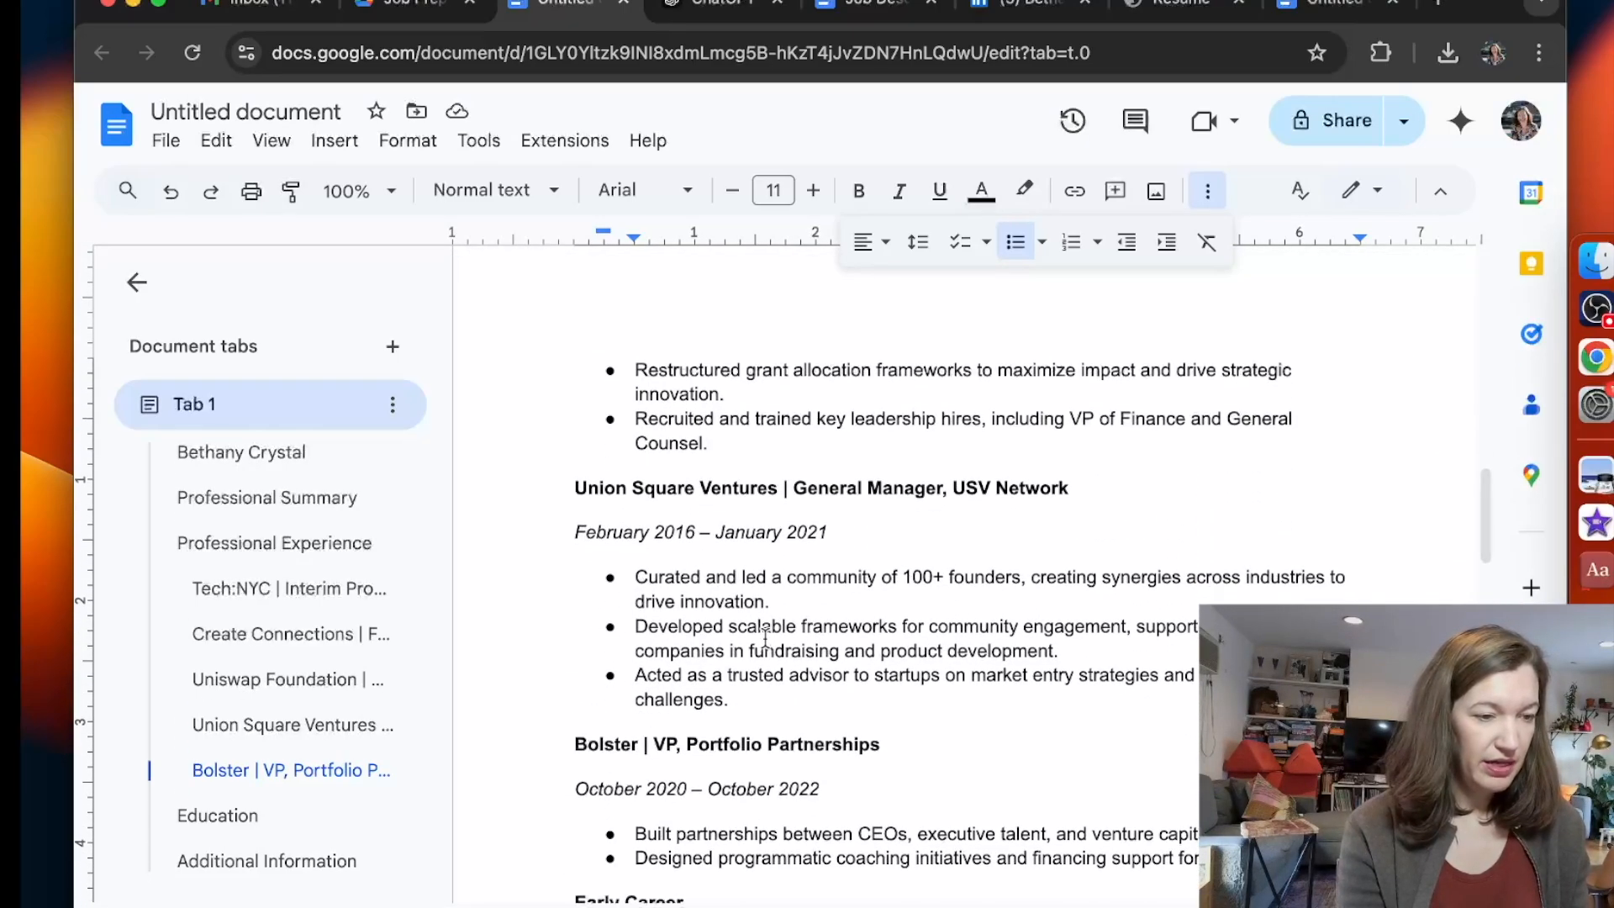
drag(728, 700, 568, 488)
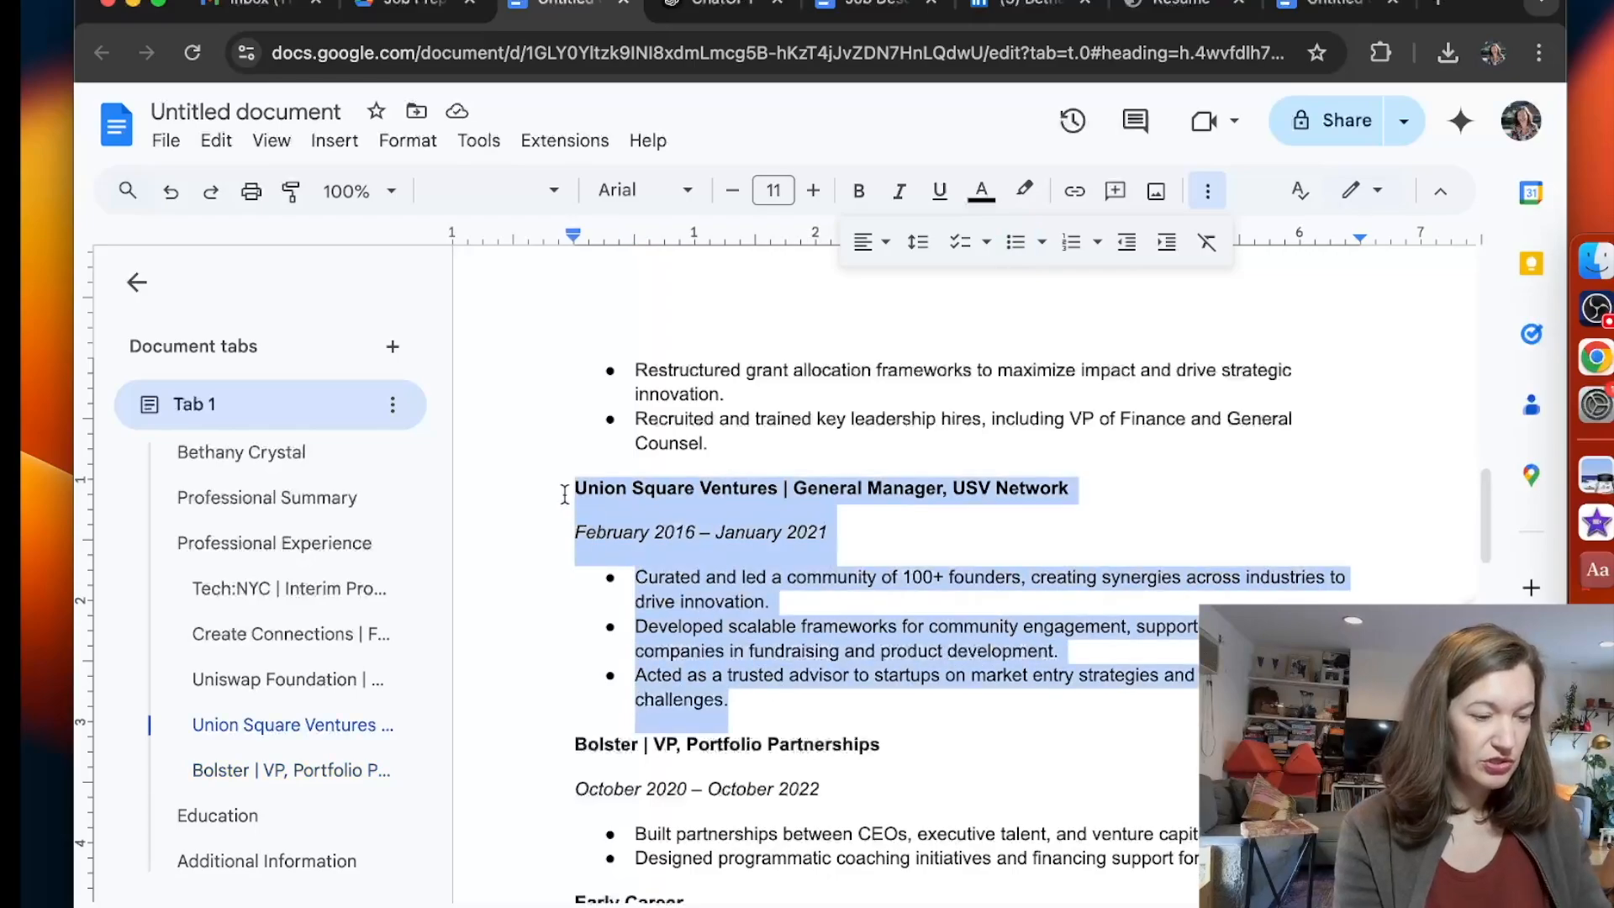
key(BackSpace)
key(BackSpace)
key(BackSpace)
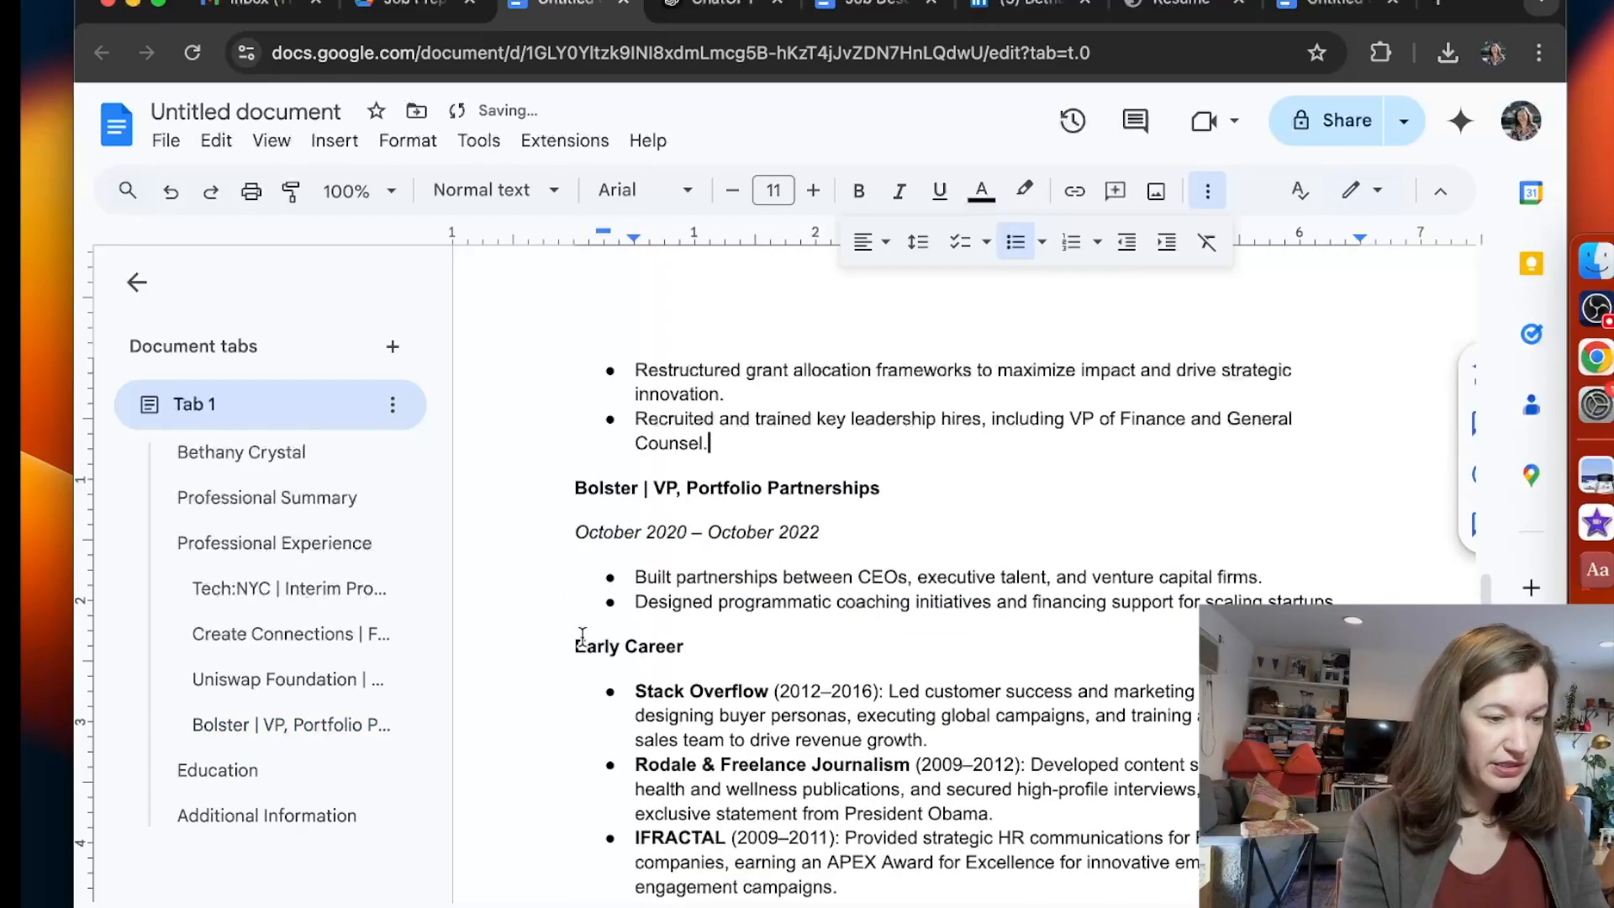
key(super+z)
key(super+z)
key(super+z)
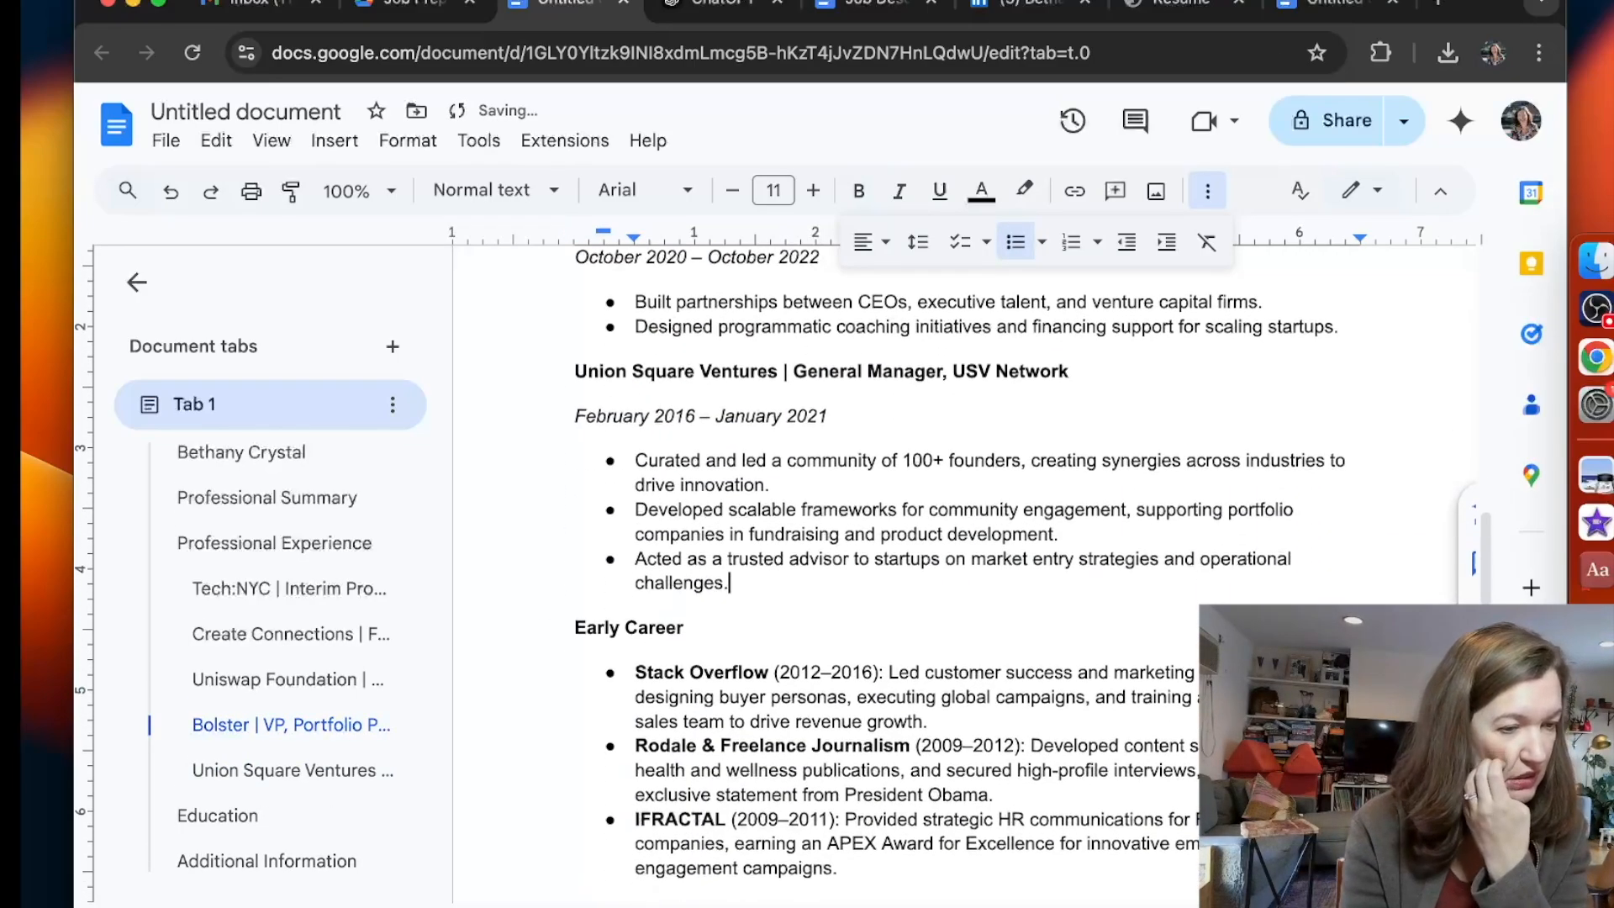
Delete the Additional Information section at the end of the résumé and the divider lines above and below Education.
scroll(962, 576, up, 10)
scroll(963, 575, up, 5)
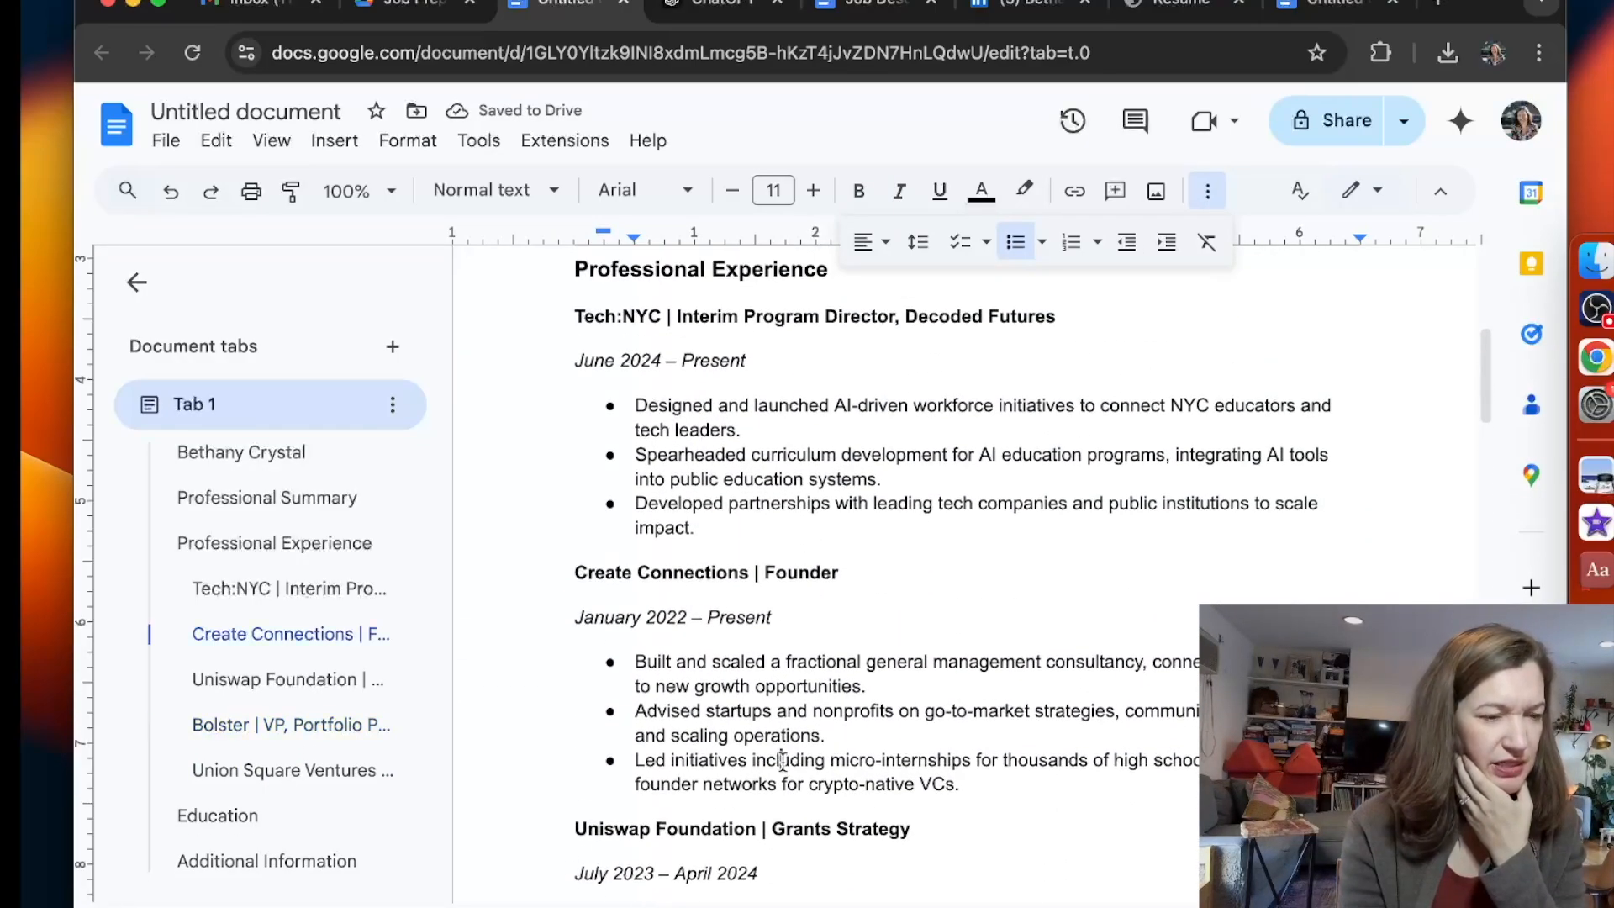
scroll(782, 764, down, 20)
scroll(782, 760, down, 14)
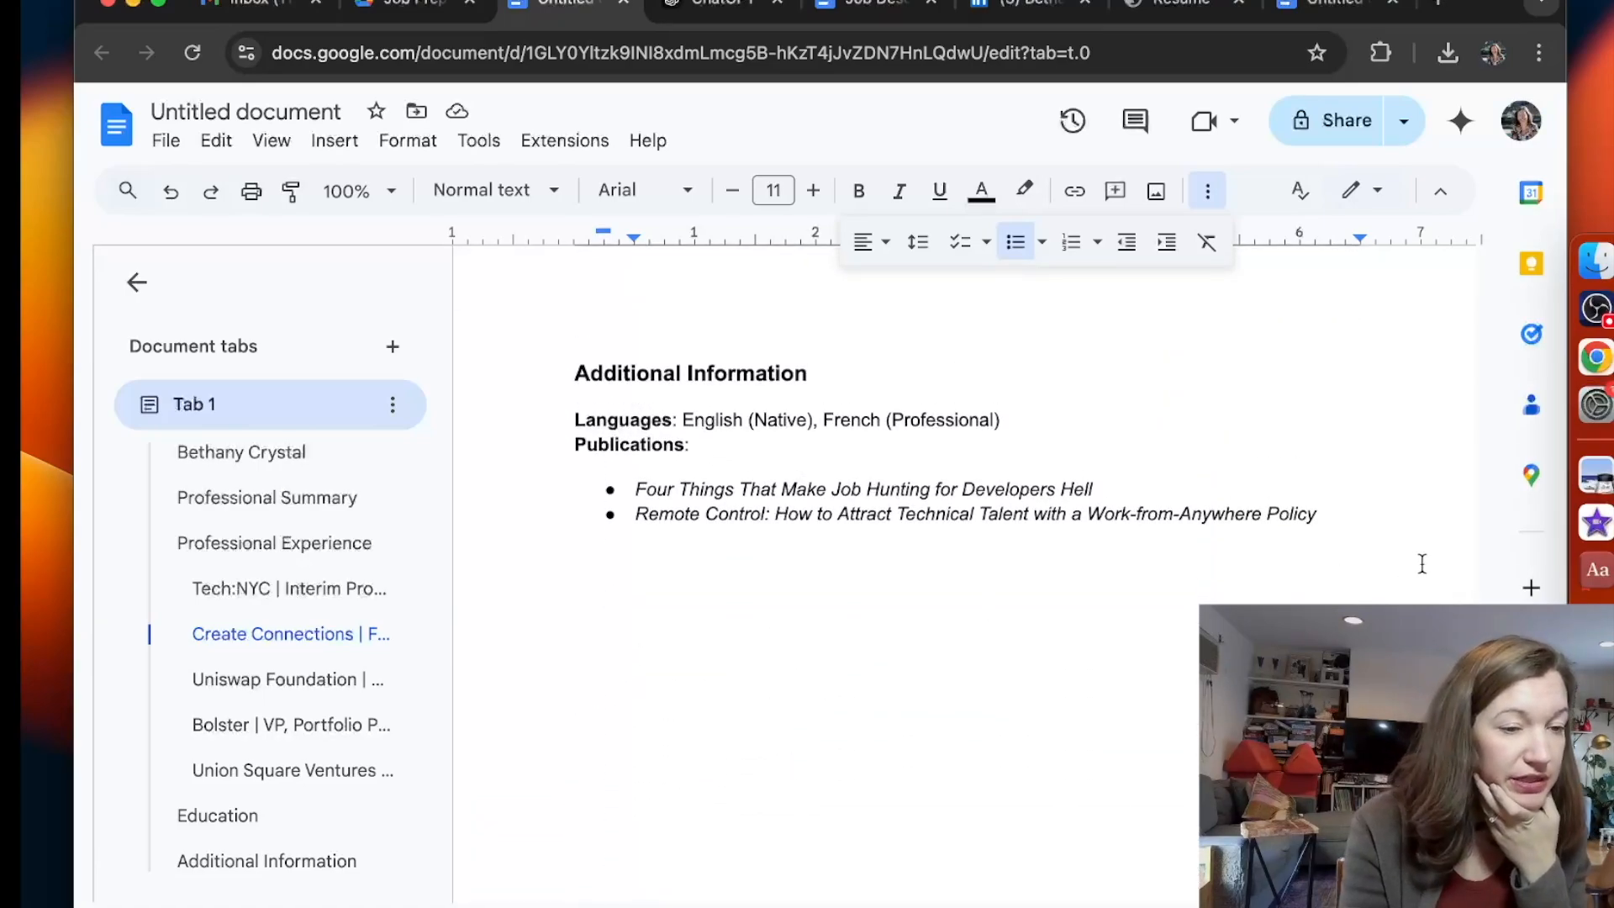
drag(1422, 563, 530, 361)
key(BackSpace)
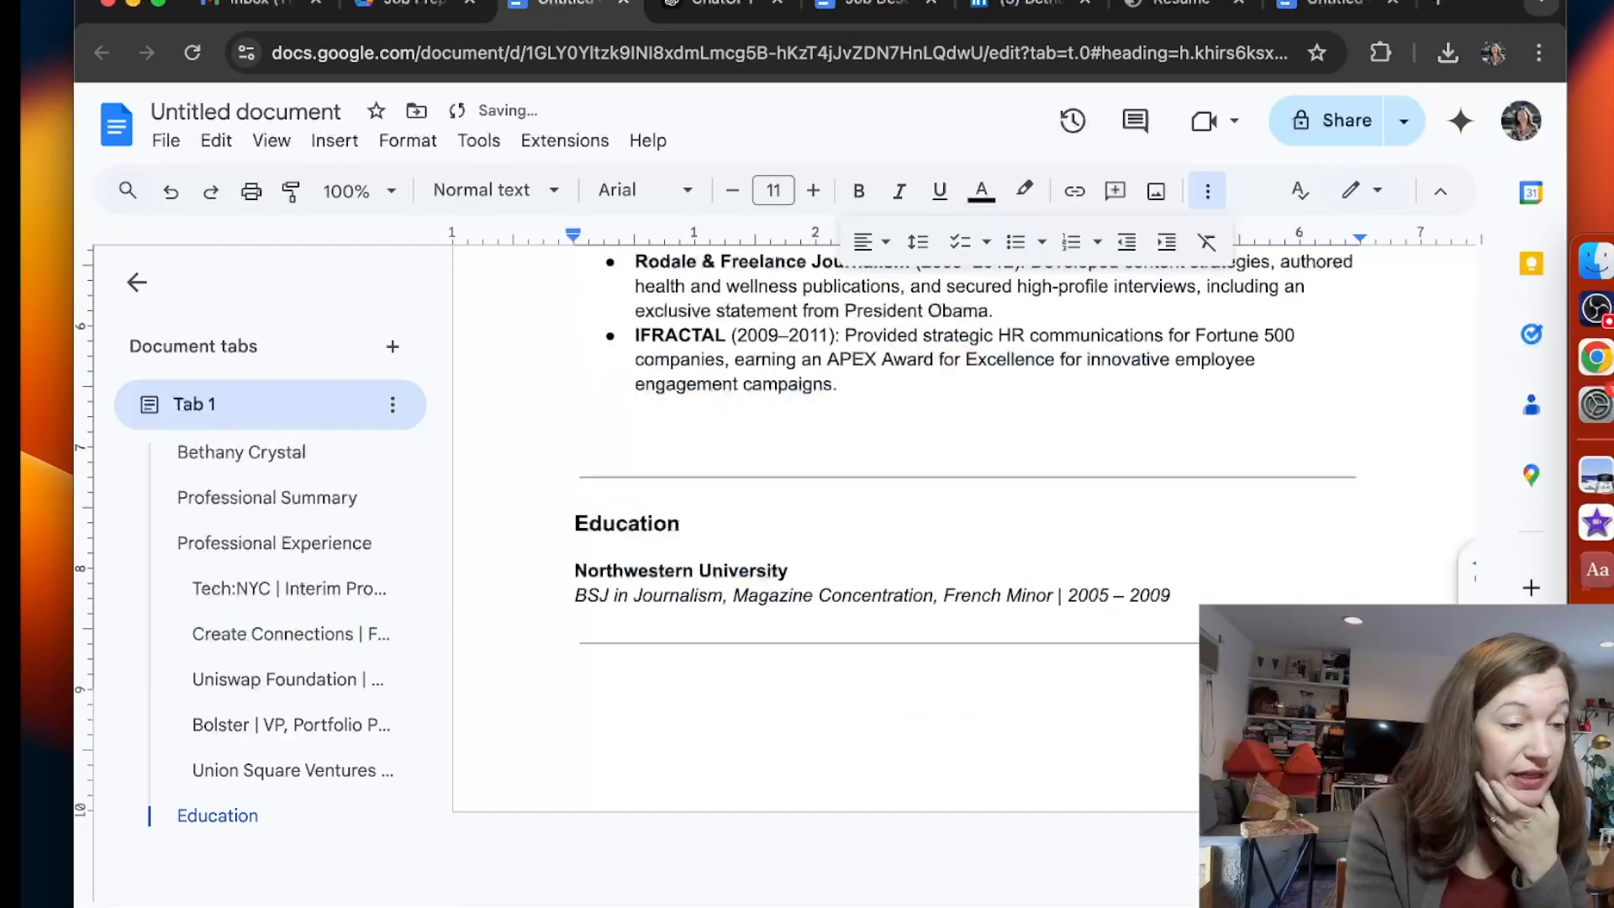
key(BackSpace)
click(577, 510)
key(BackSpace)
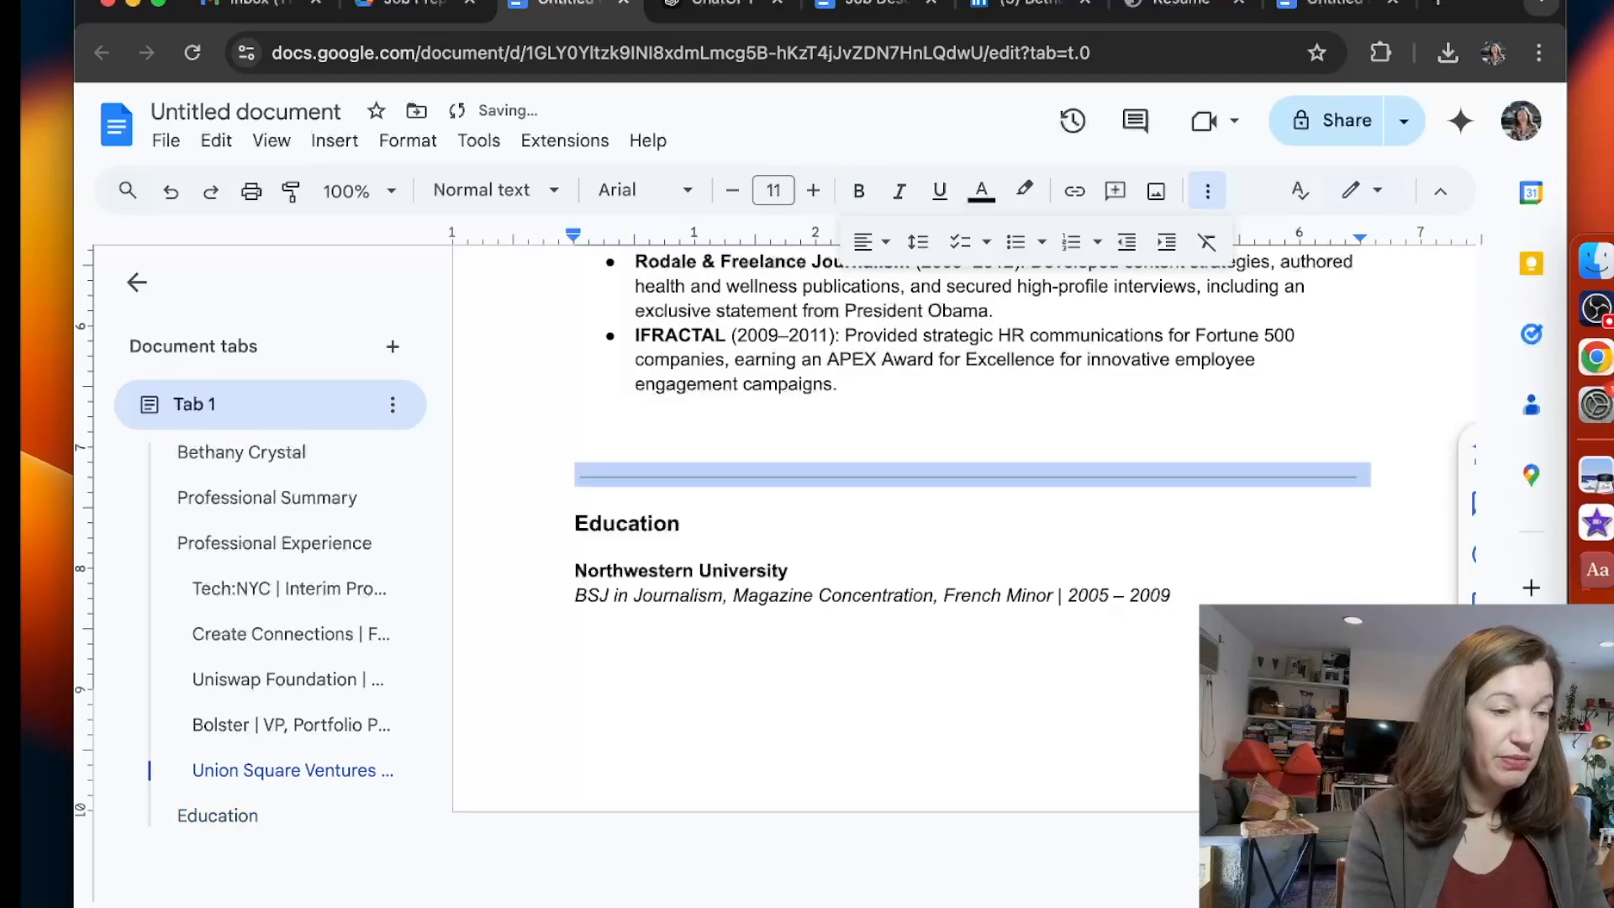
key(BackSpace)
Review the shortened résumé from the name header and Professional Summary through the experience entries.
scroll(966, 547, up, 20)
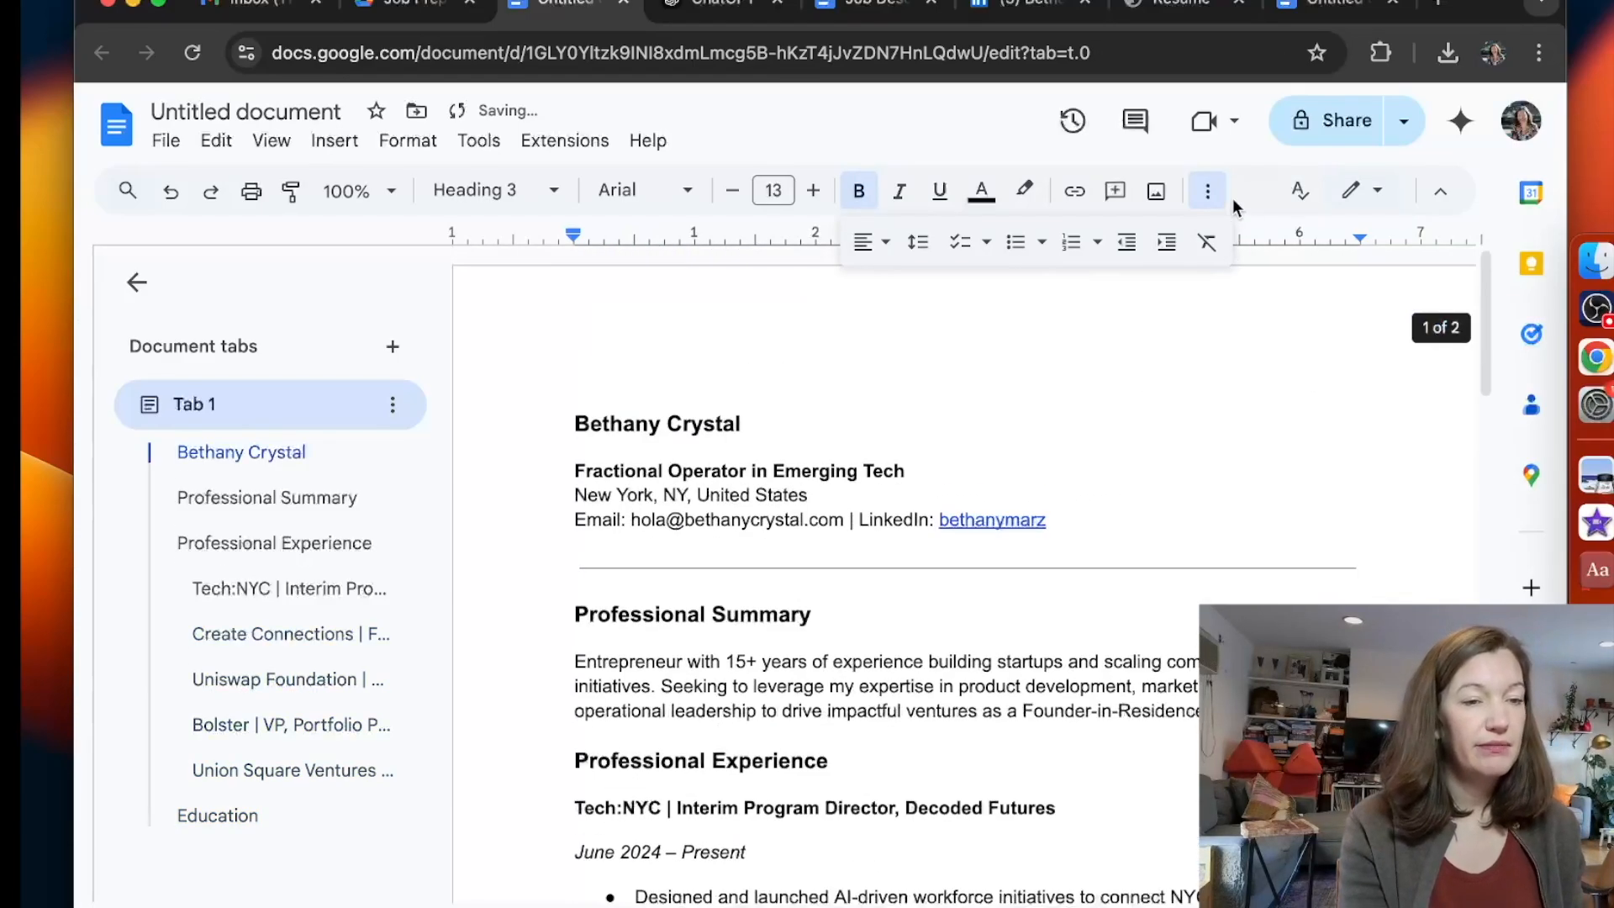
double_click(1057, 462)
click(736, 422)
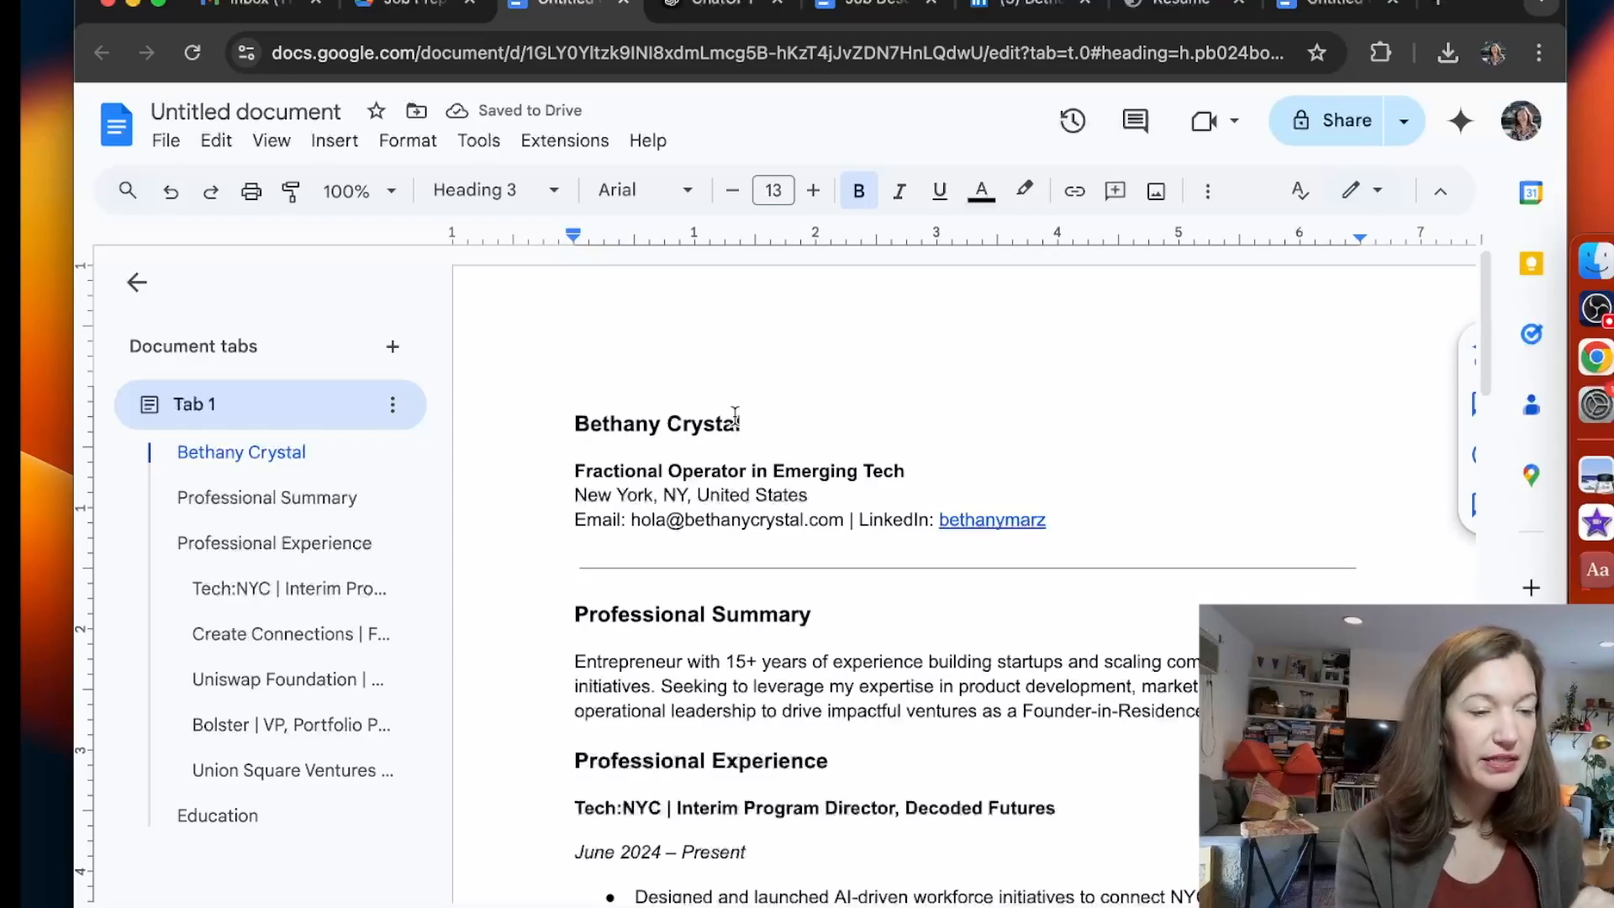
scroll(736, 421, down, 5)
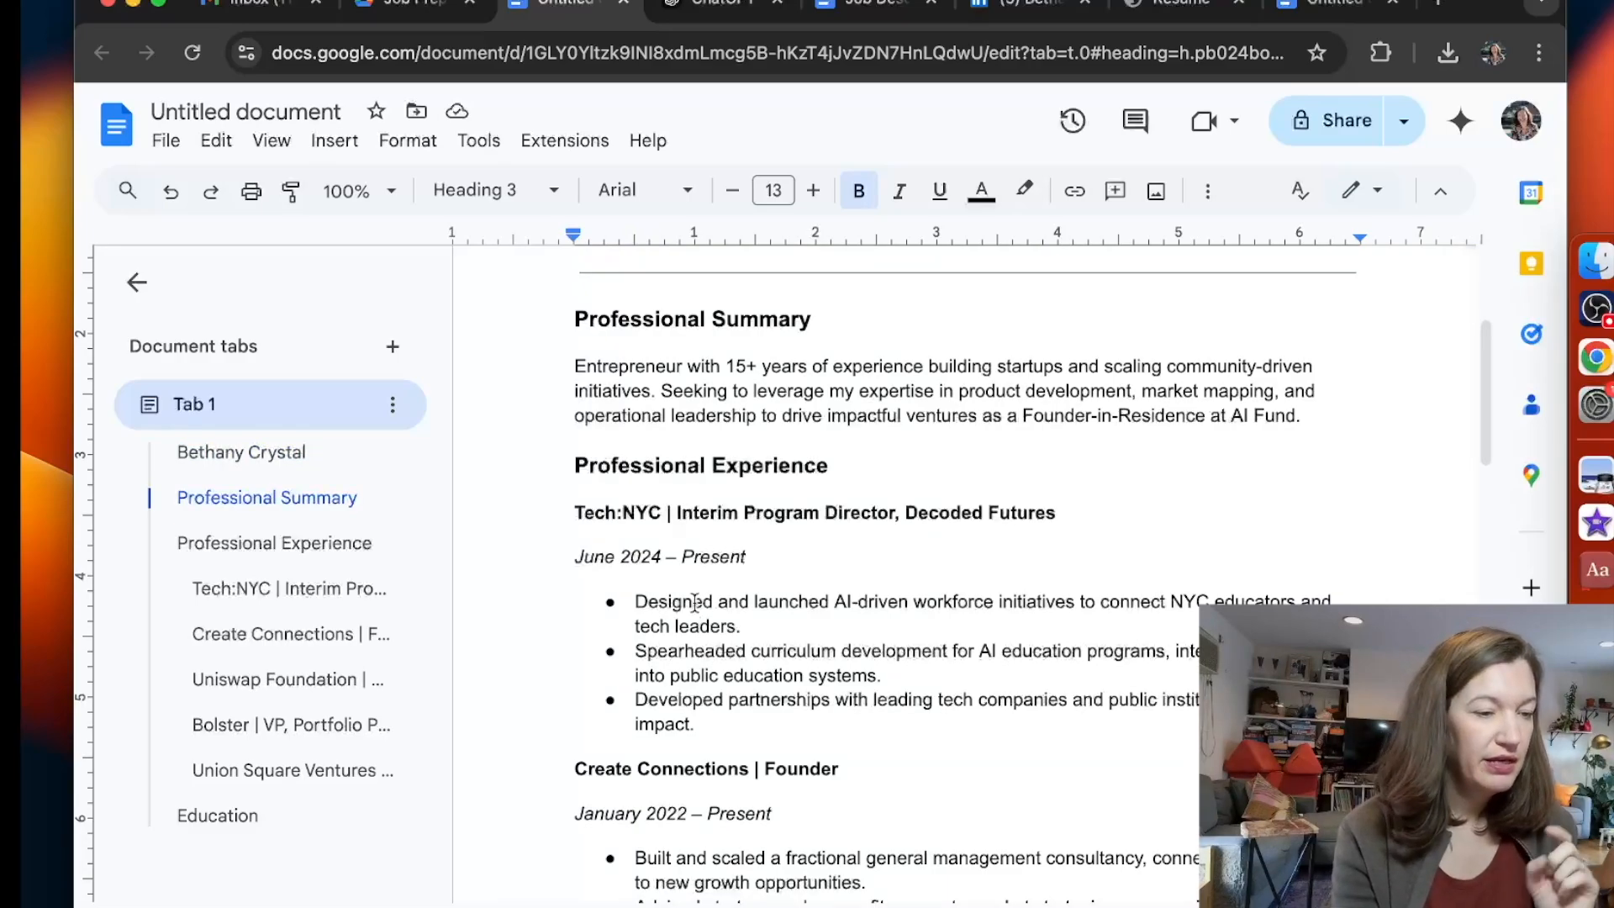
click(695, 602)
scroll(777, 641, down, 1)
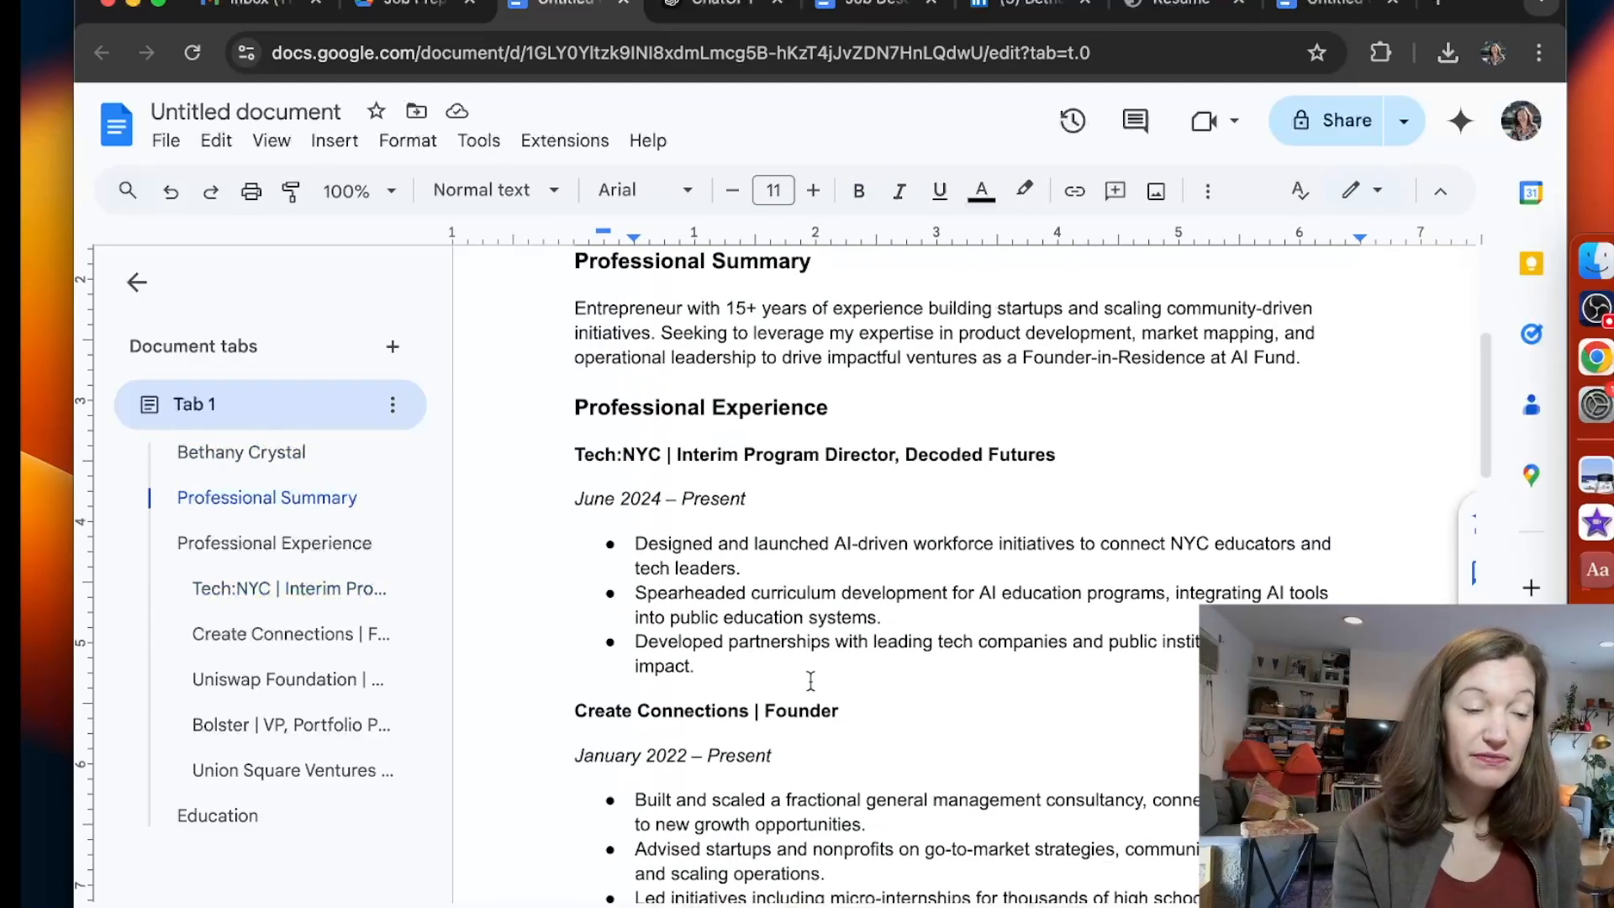
scroll(811, 679, down, 3)
scroll(810, 679, down, 3)
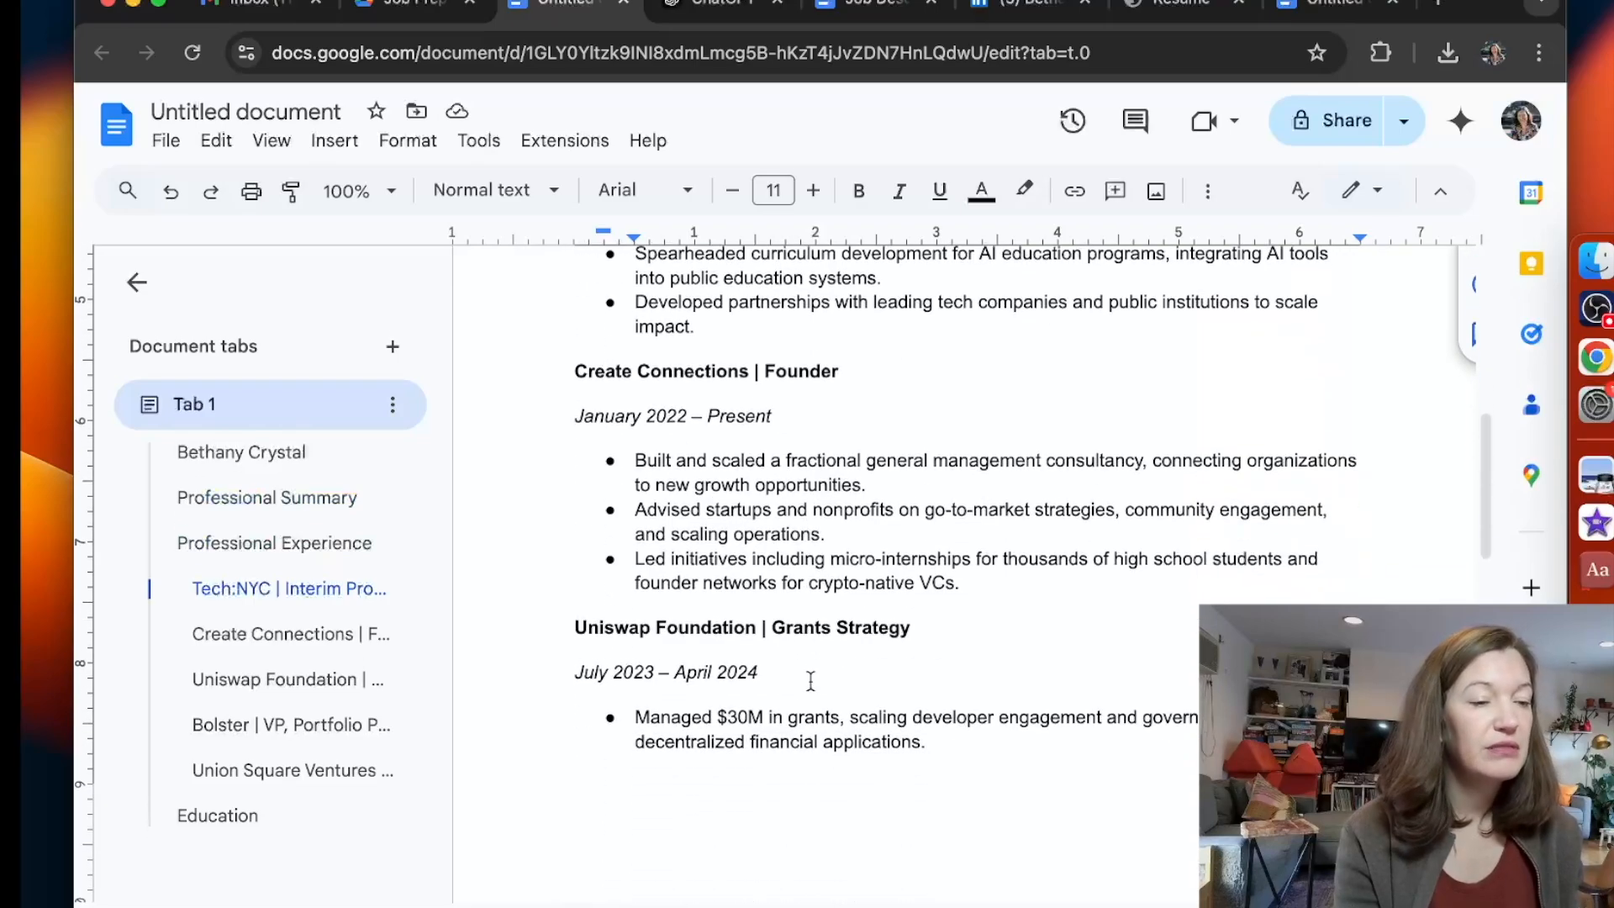
scroll(811, 679, down, 12)
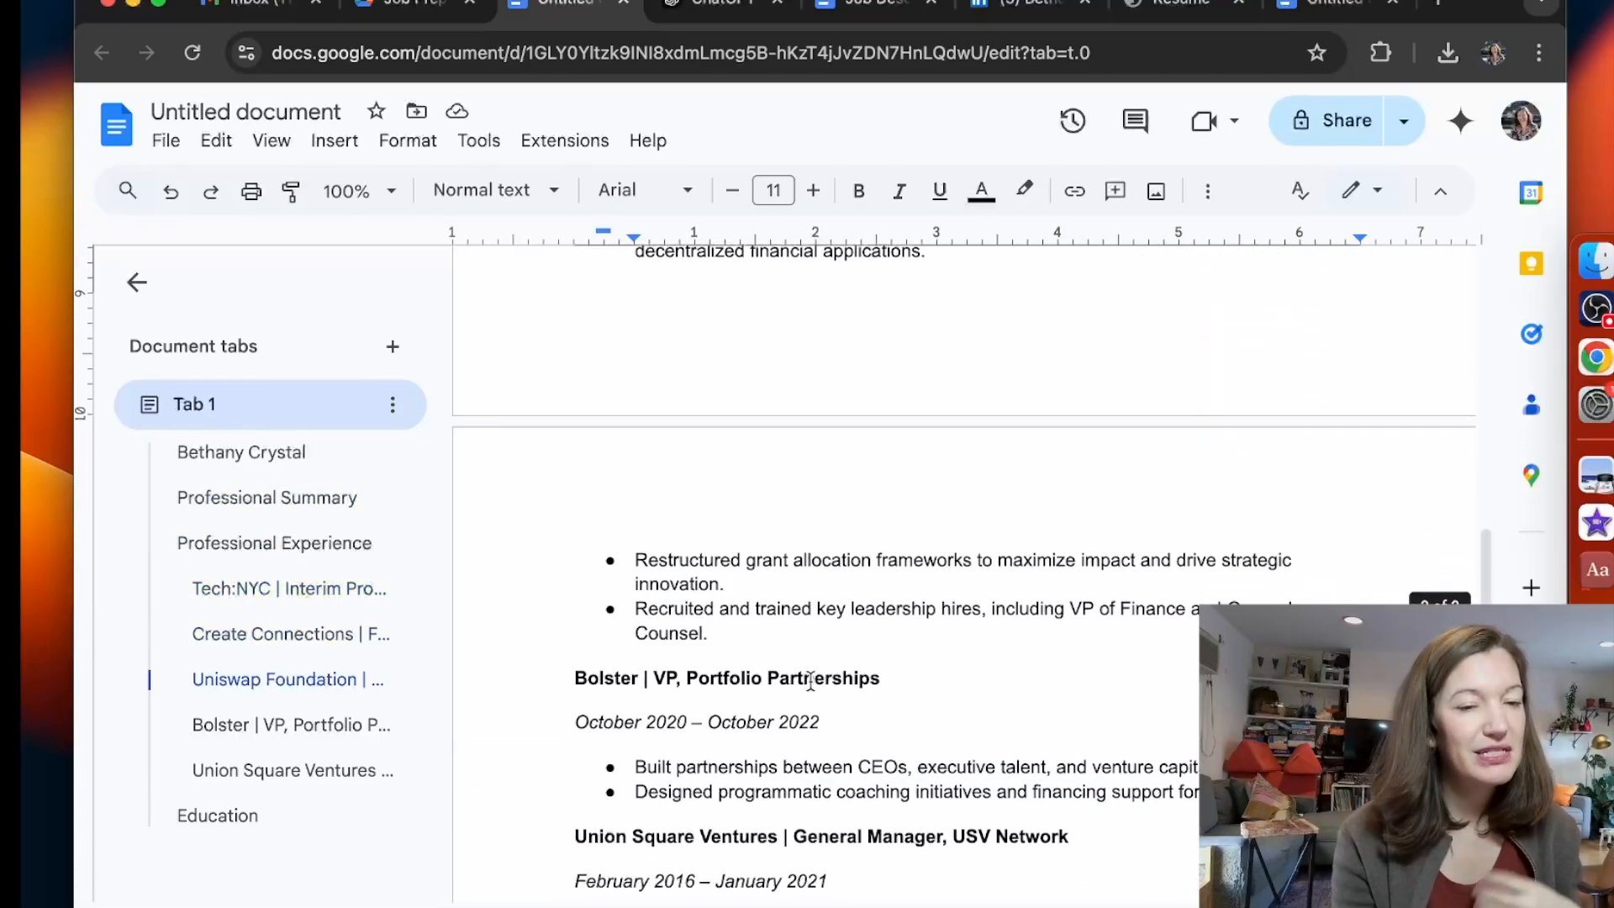
scroll(810, 681, down, 2)
scroll(810, 681, up, 18)
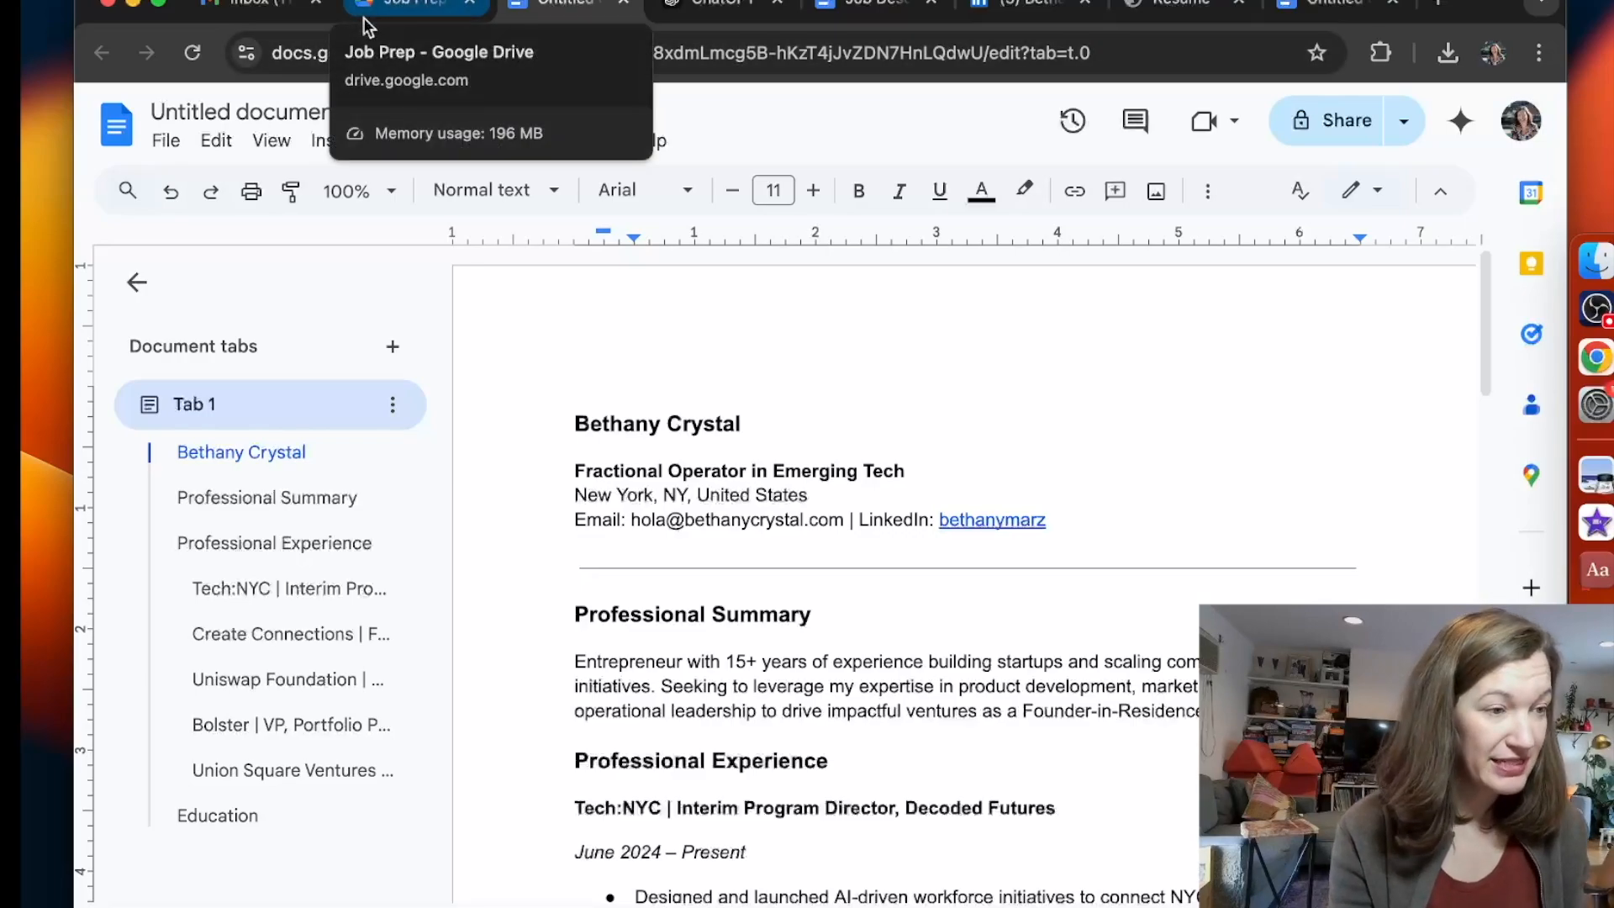
Switch to ChatGPT, clear the unsent draft, and send "help me write a bio about myself that i could use in pitching my role".
click(753, 15)
drag(966, 806, 633, 797)
key(BackSpace)
click(984, 717)
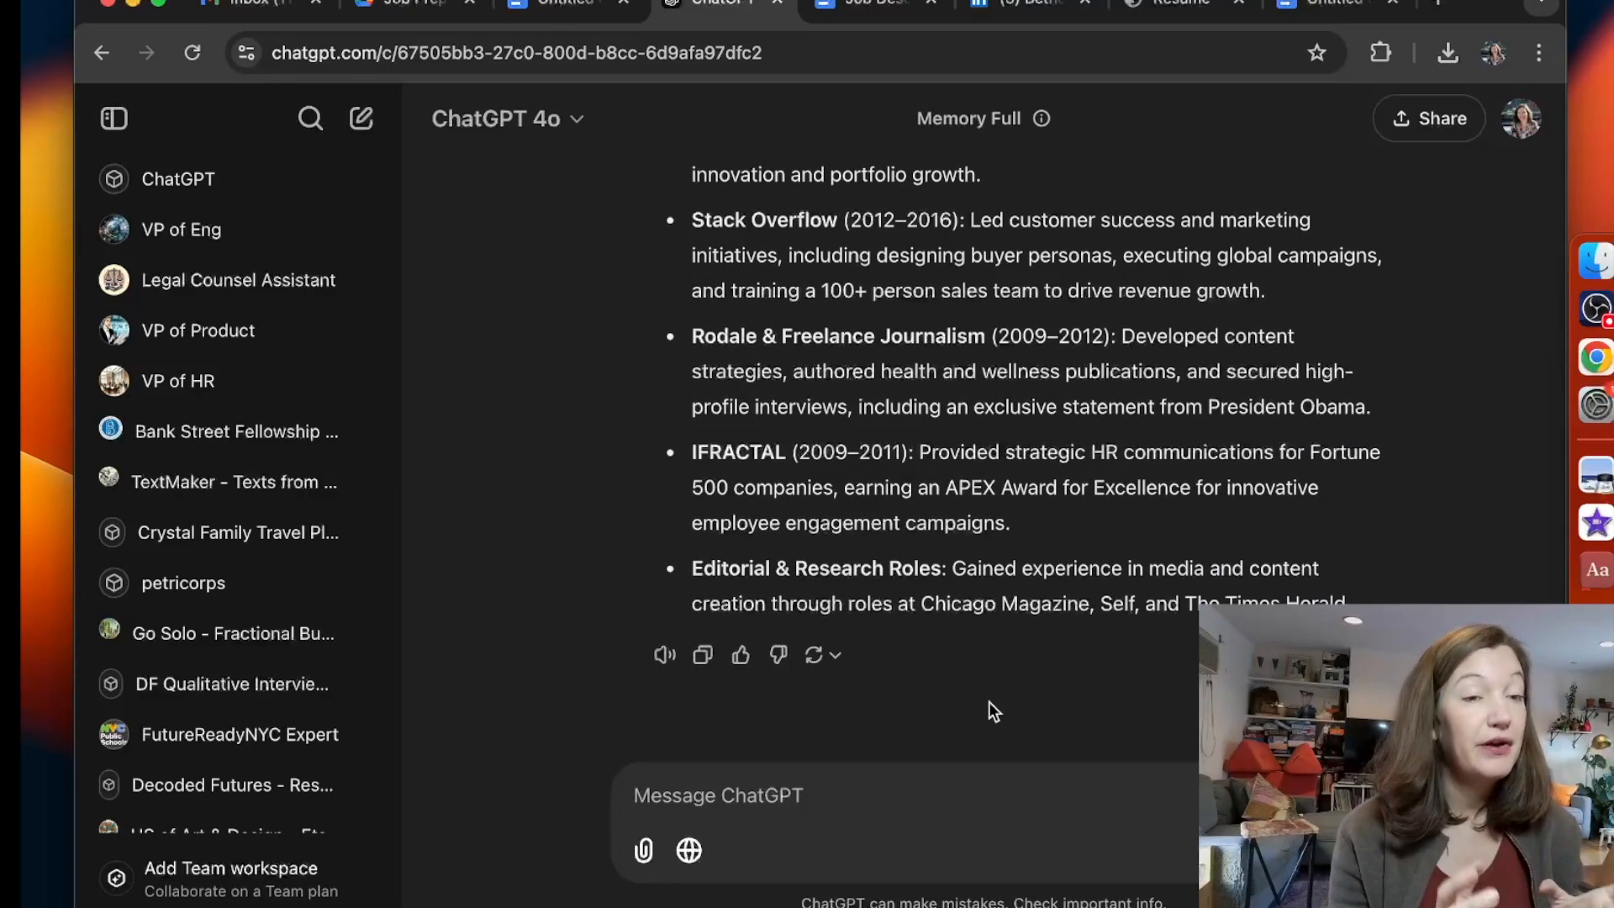
text(help me wri)
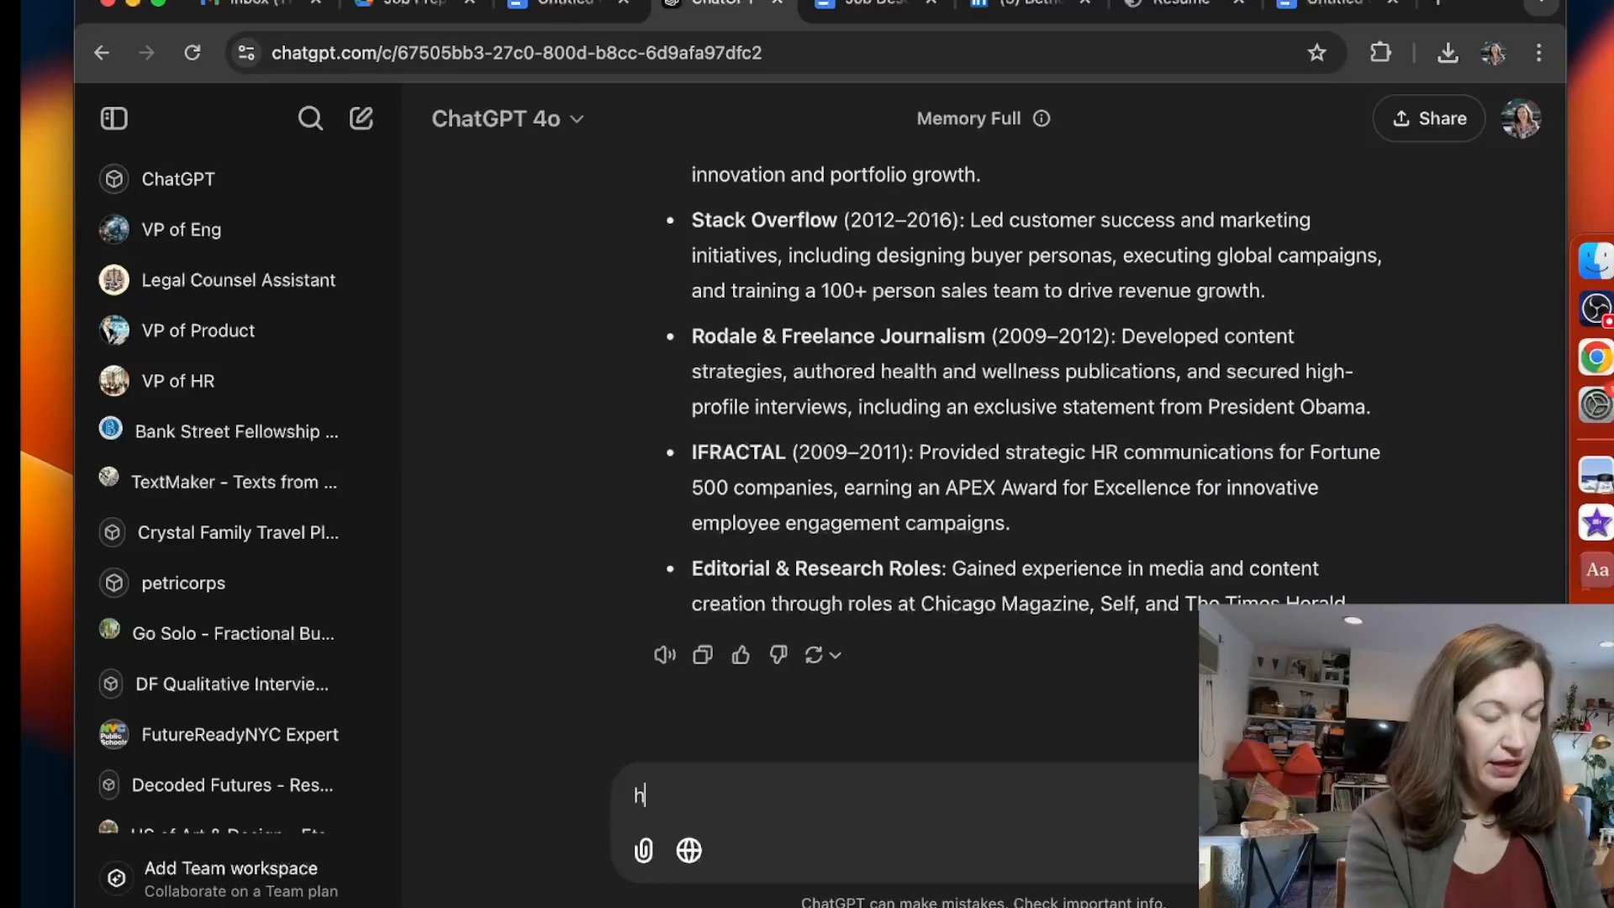
text(bio )
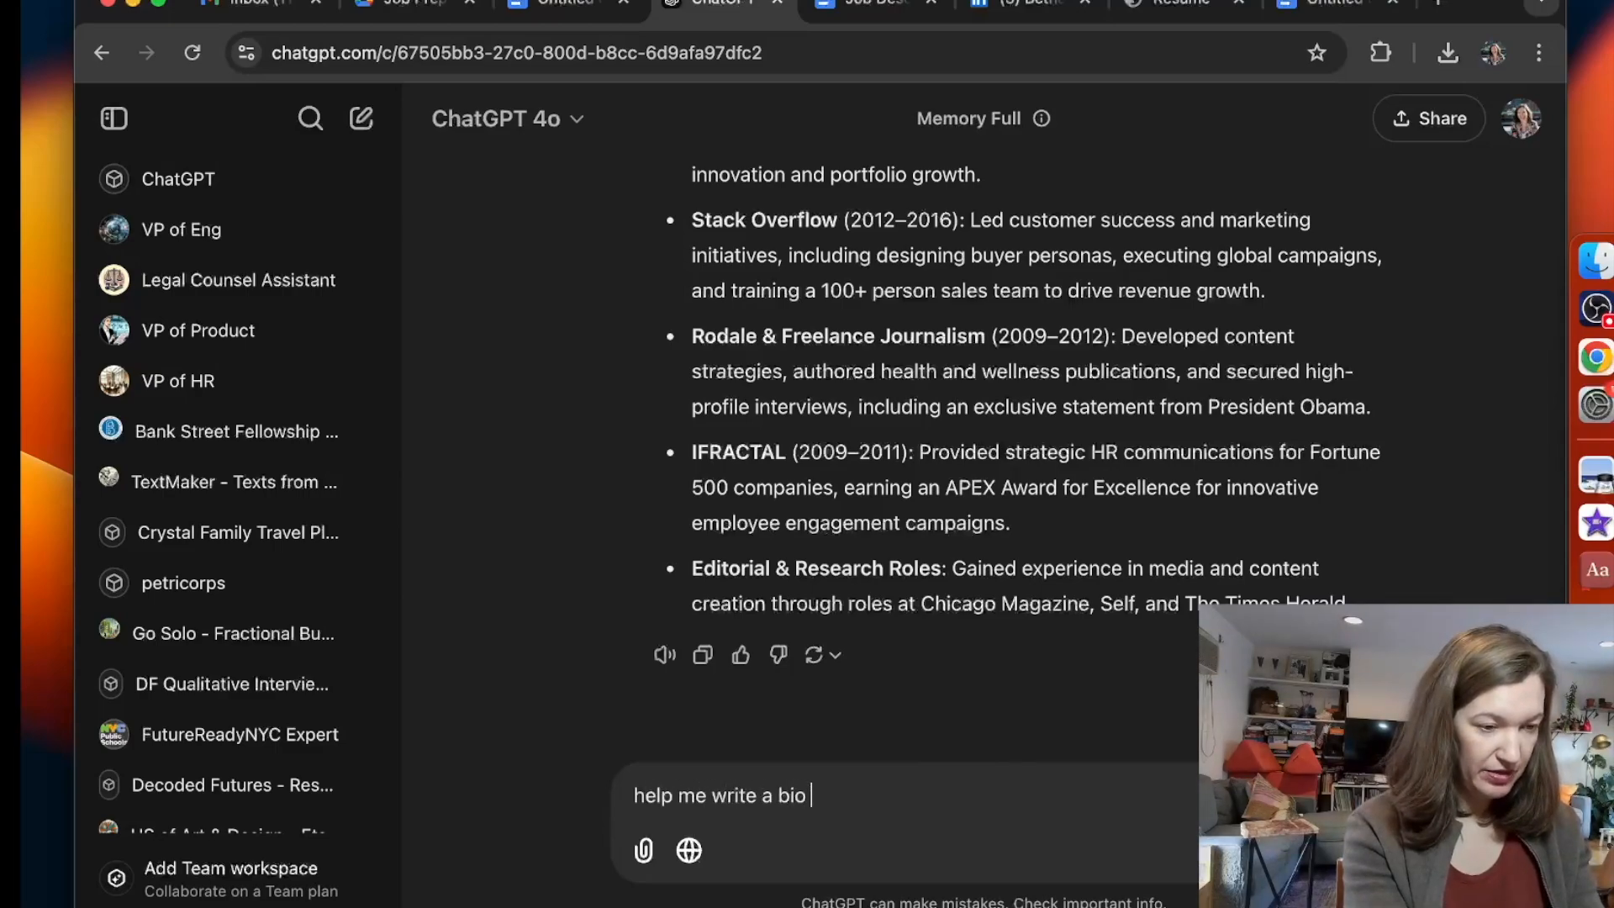
text(about myself that i )
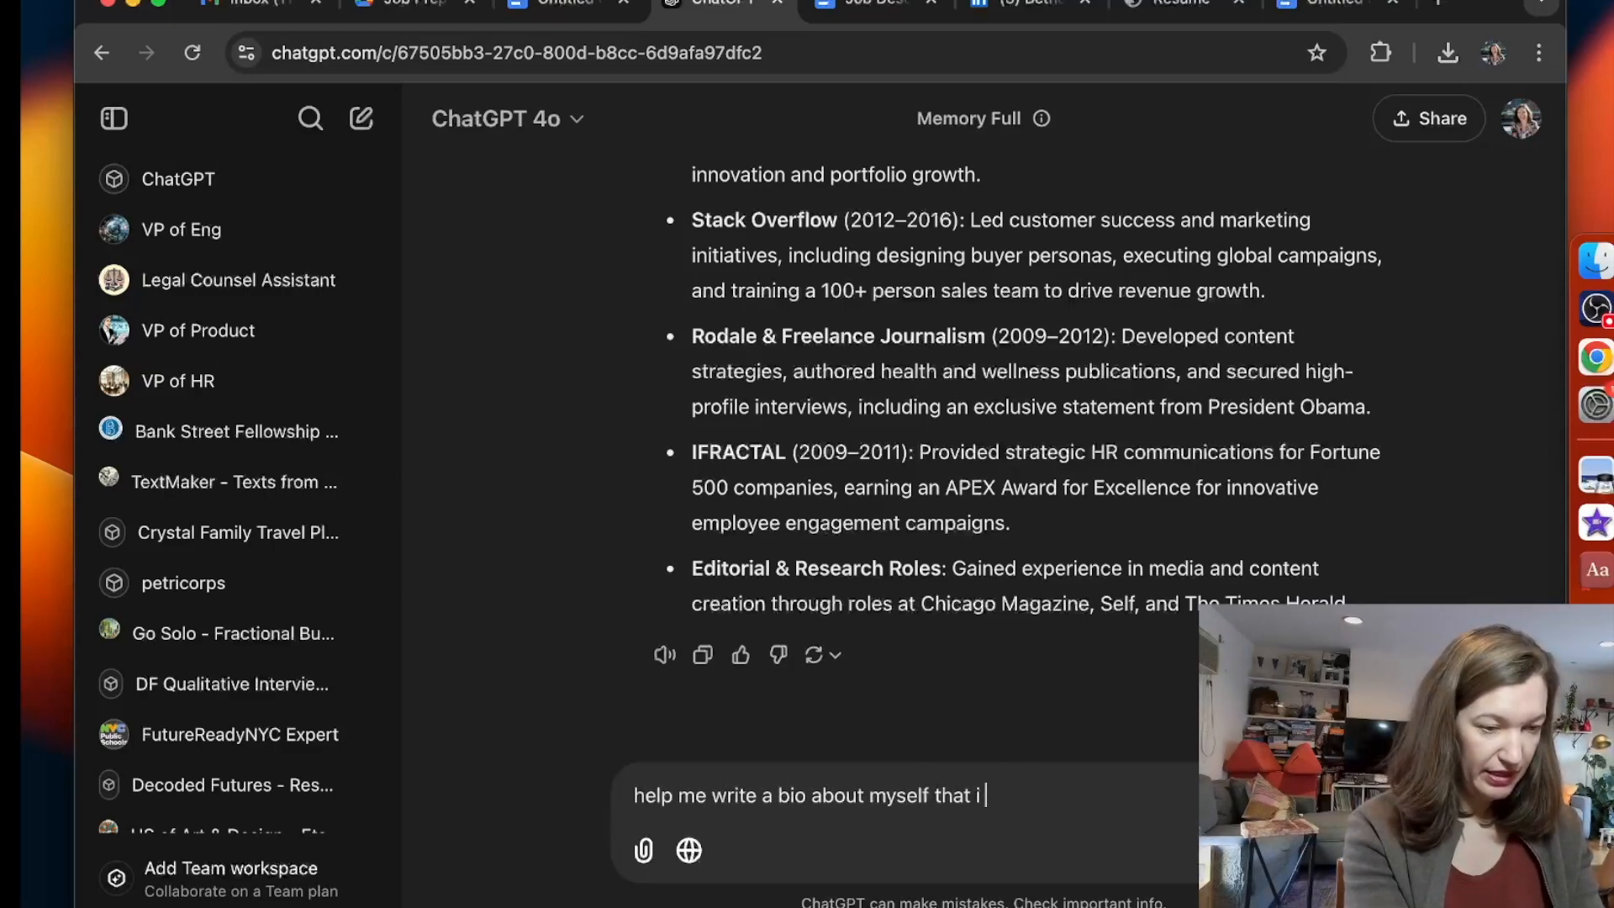
text(could use in pitching my role)
key(Return)
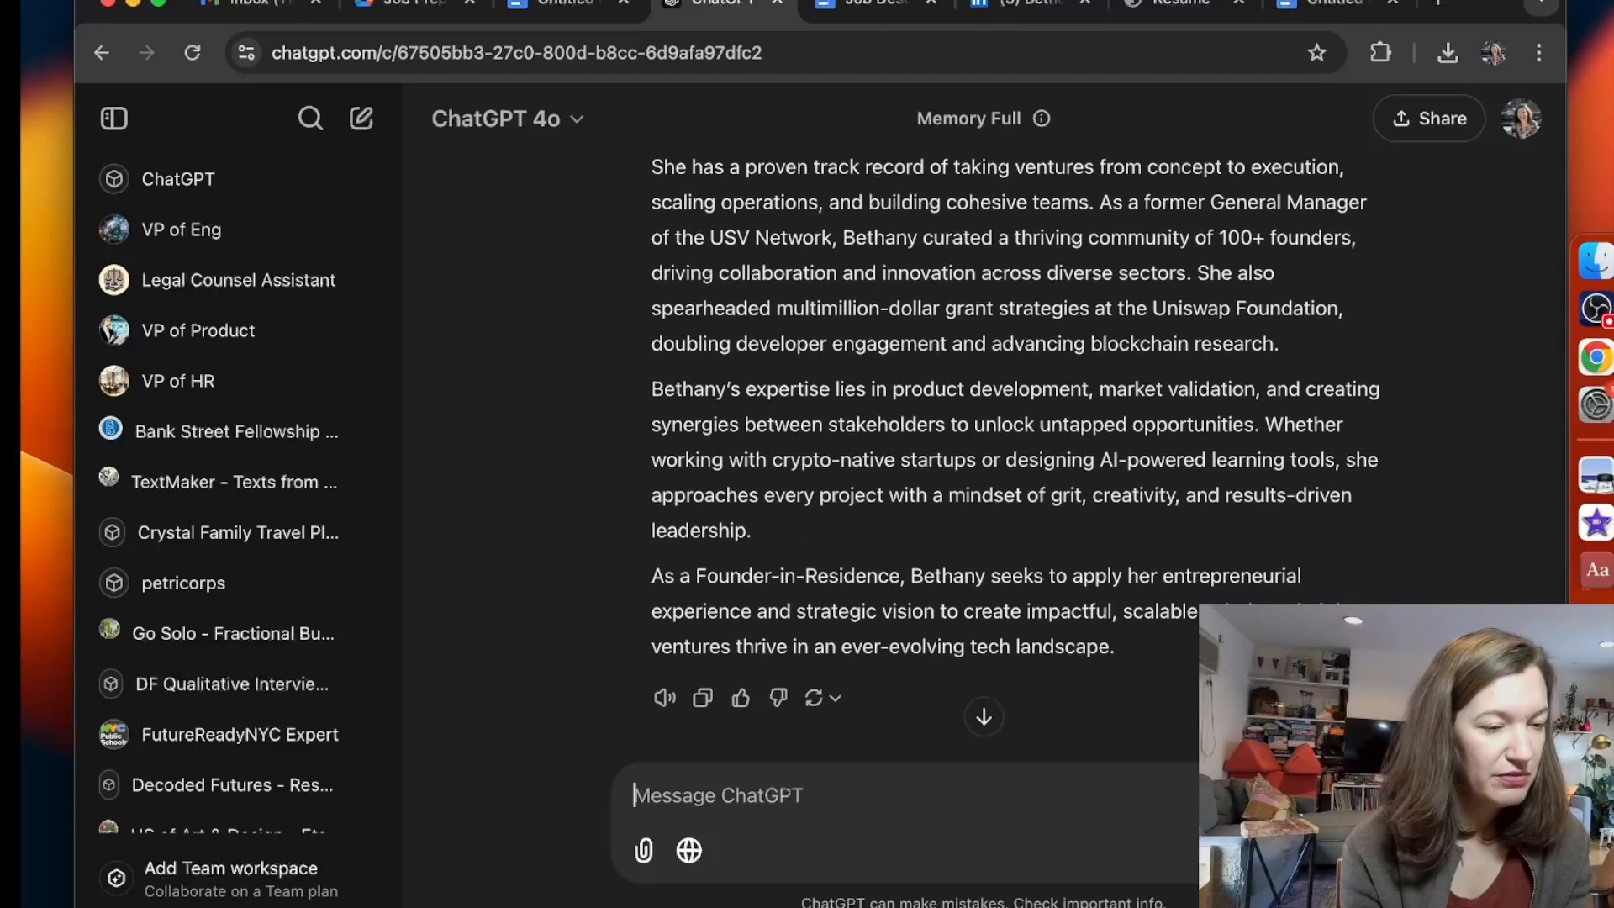
Ask ChatGPT to revise the bio by sending "make it shorter, include more specific details and company names".
scroll(1076, 700, up, 2)
text(t)
key(BackSpace)
text(ake it shorter, iclude more)
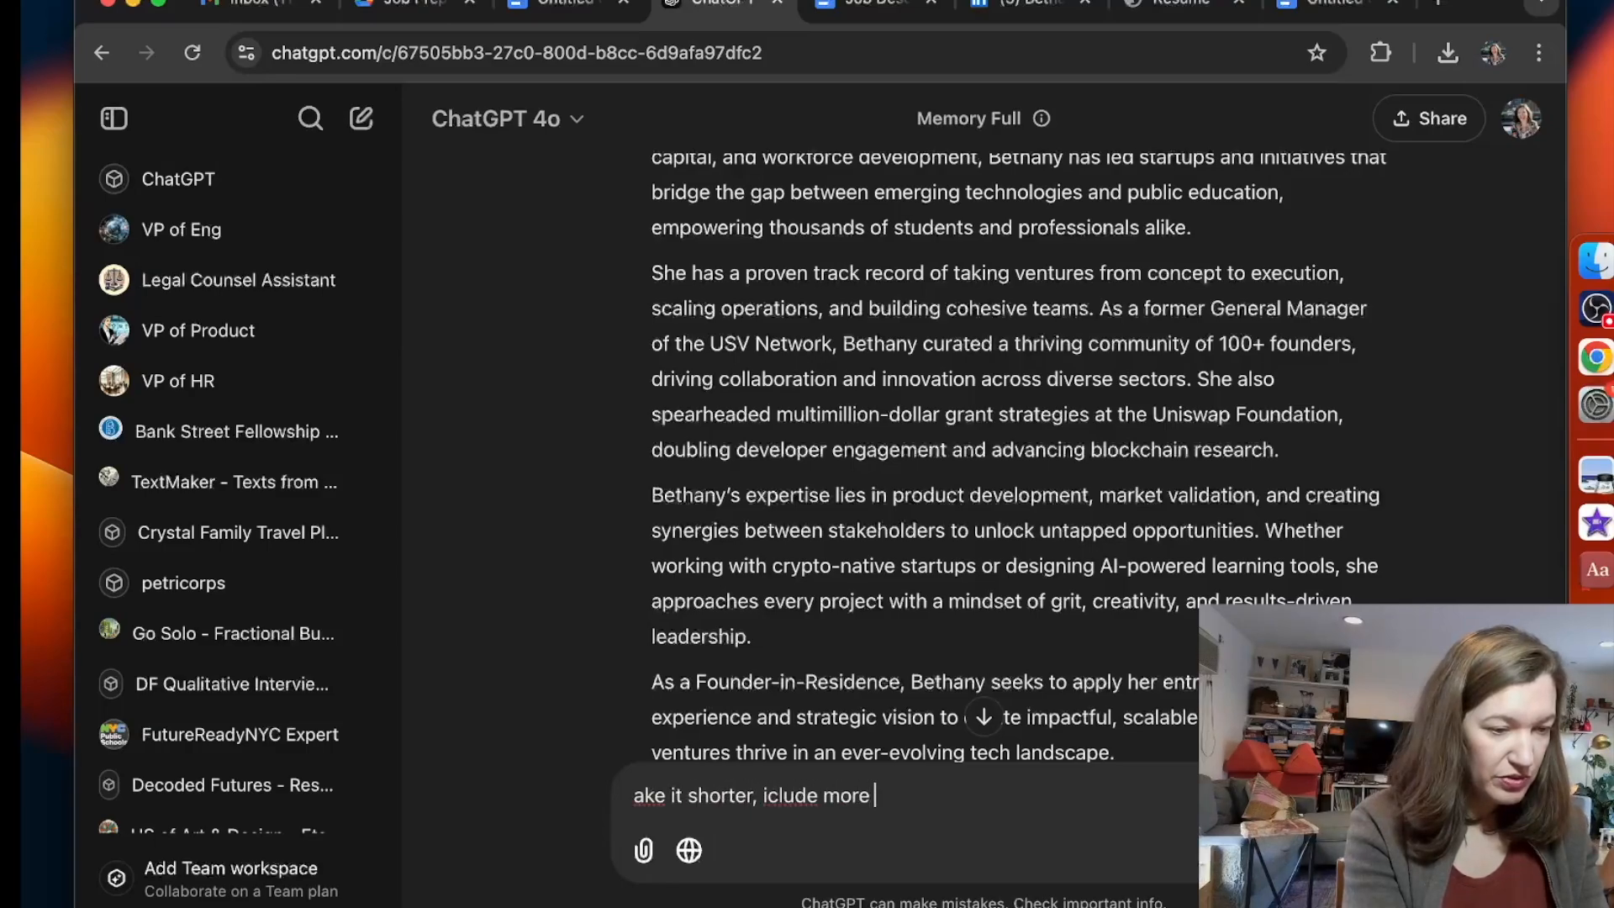
click(772, 795)
text(n)
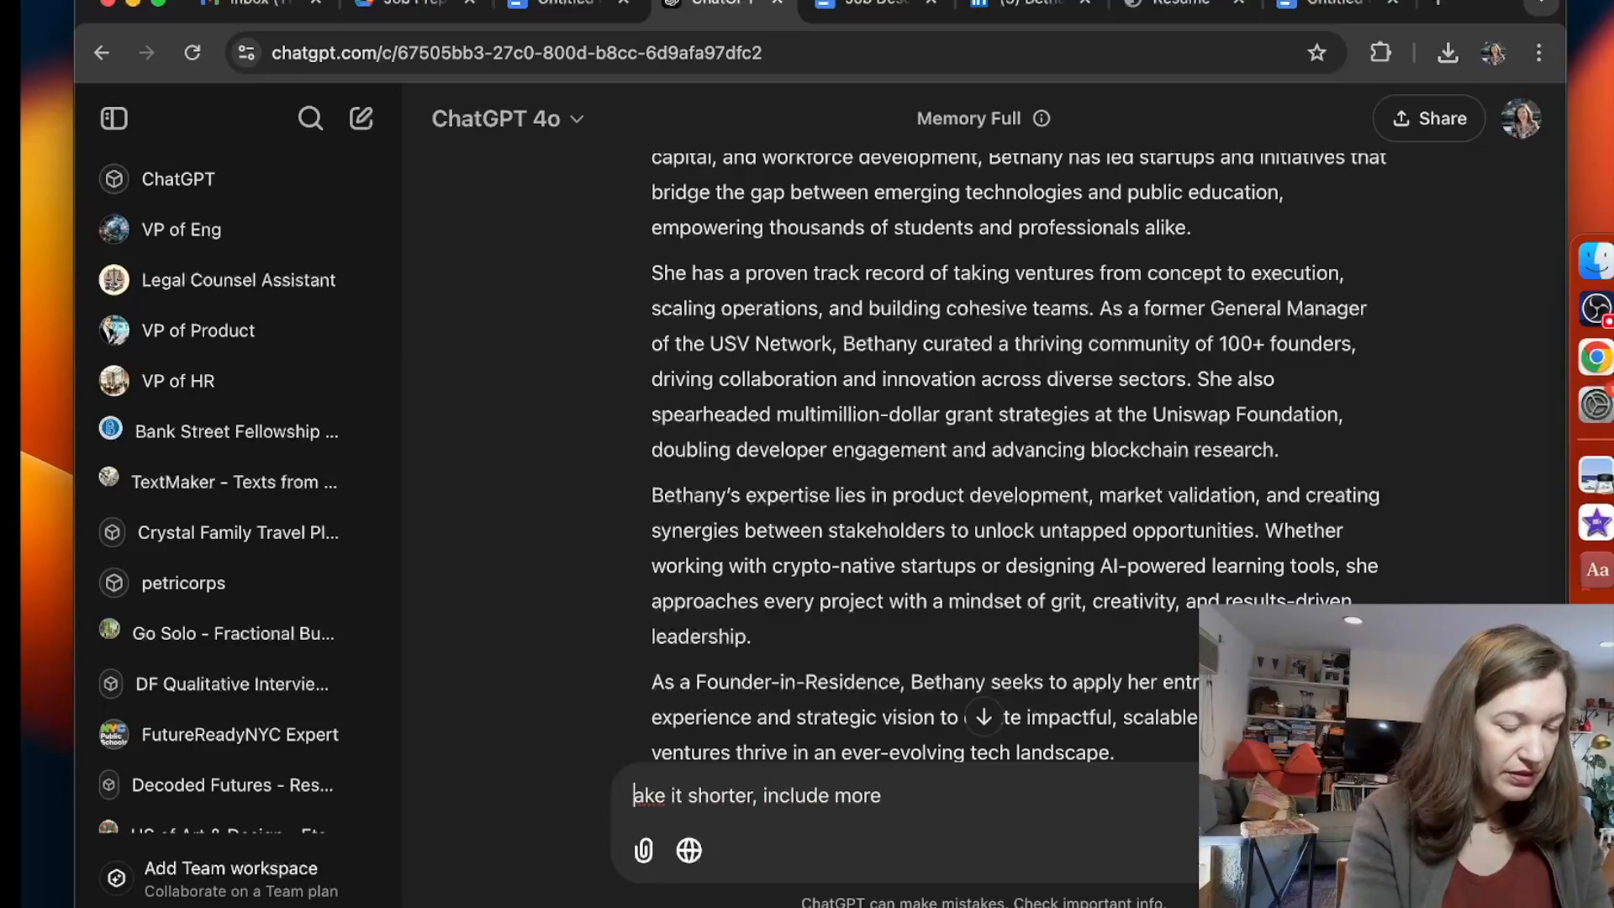
text(m)
key(super+Right)
text(specific)
key(BackSpace)
text(deta)
key(BackSpace)
key(BackSpace)
text(details co)
key(BackSpace)
key(BackSpace)
text(and company names)
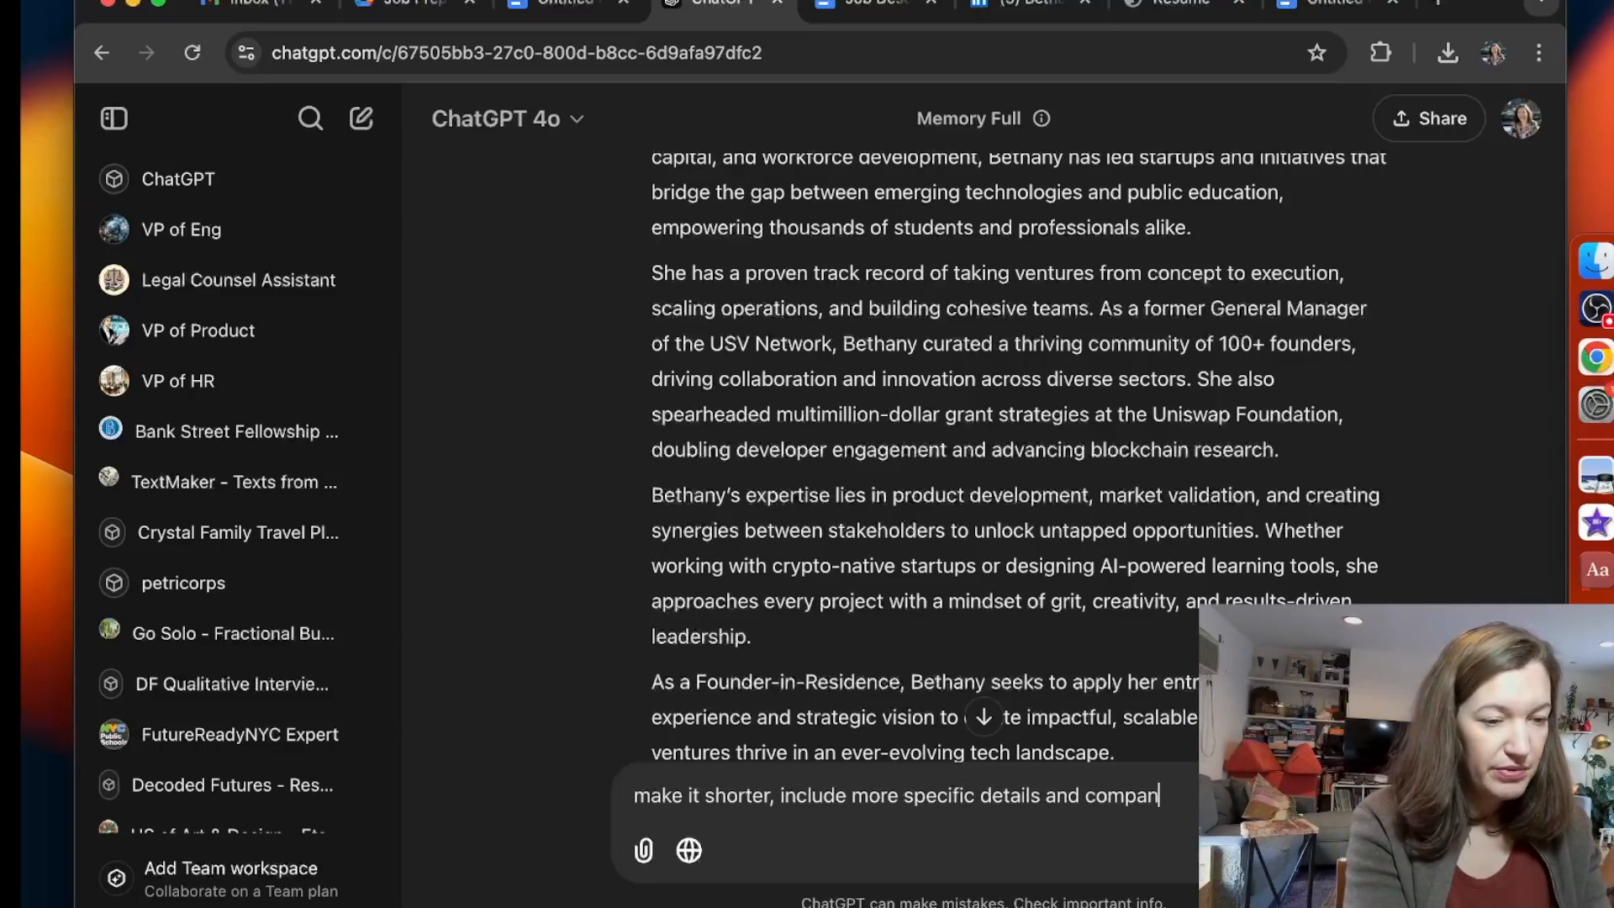
key(Return)
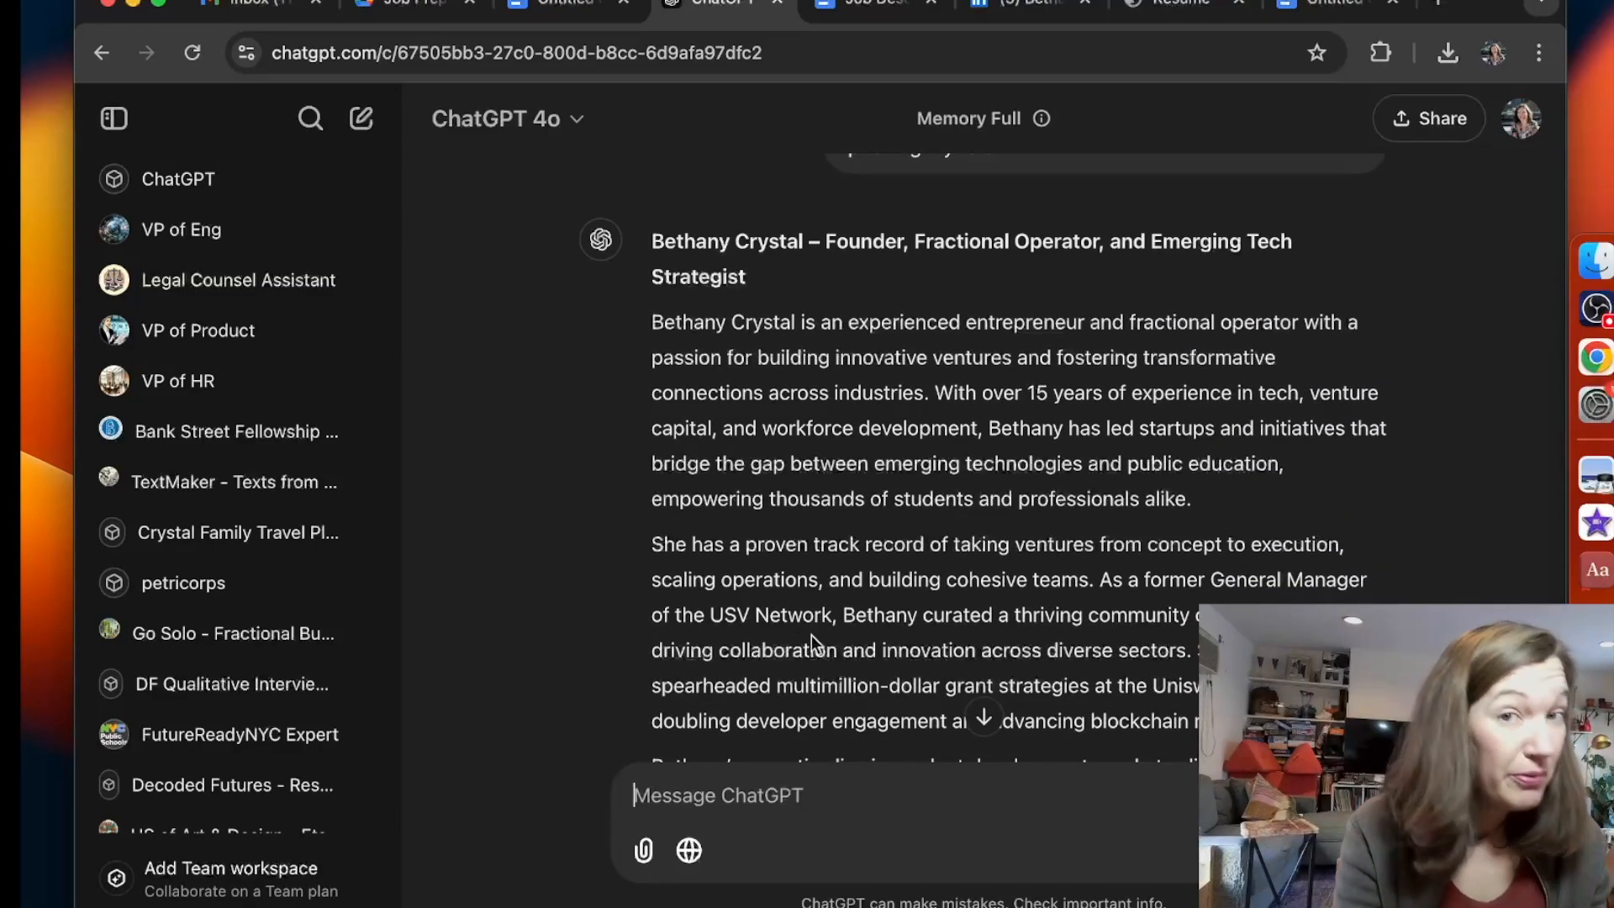
Read through the shortened bio and send the follow-up "include the fact that i write prolifically about using AI on my blog".
scroll(810, 634, down, 5)
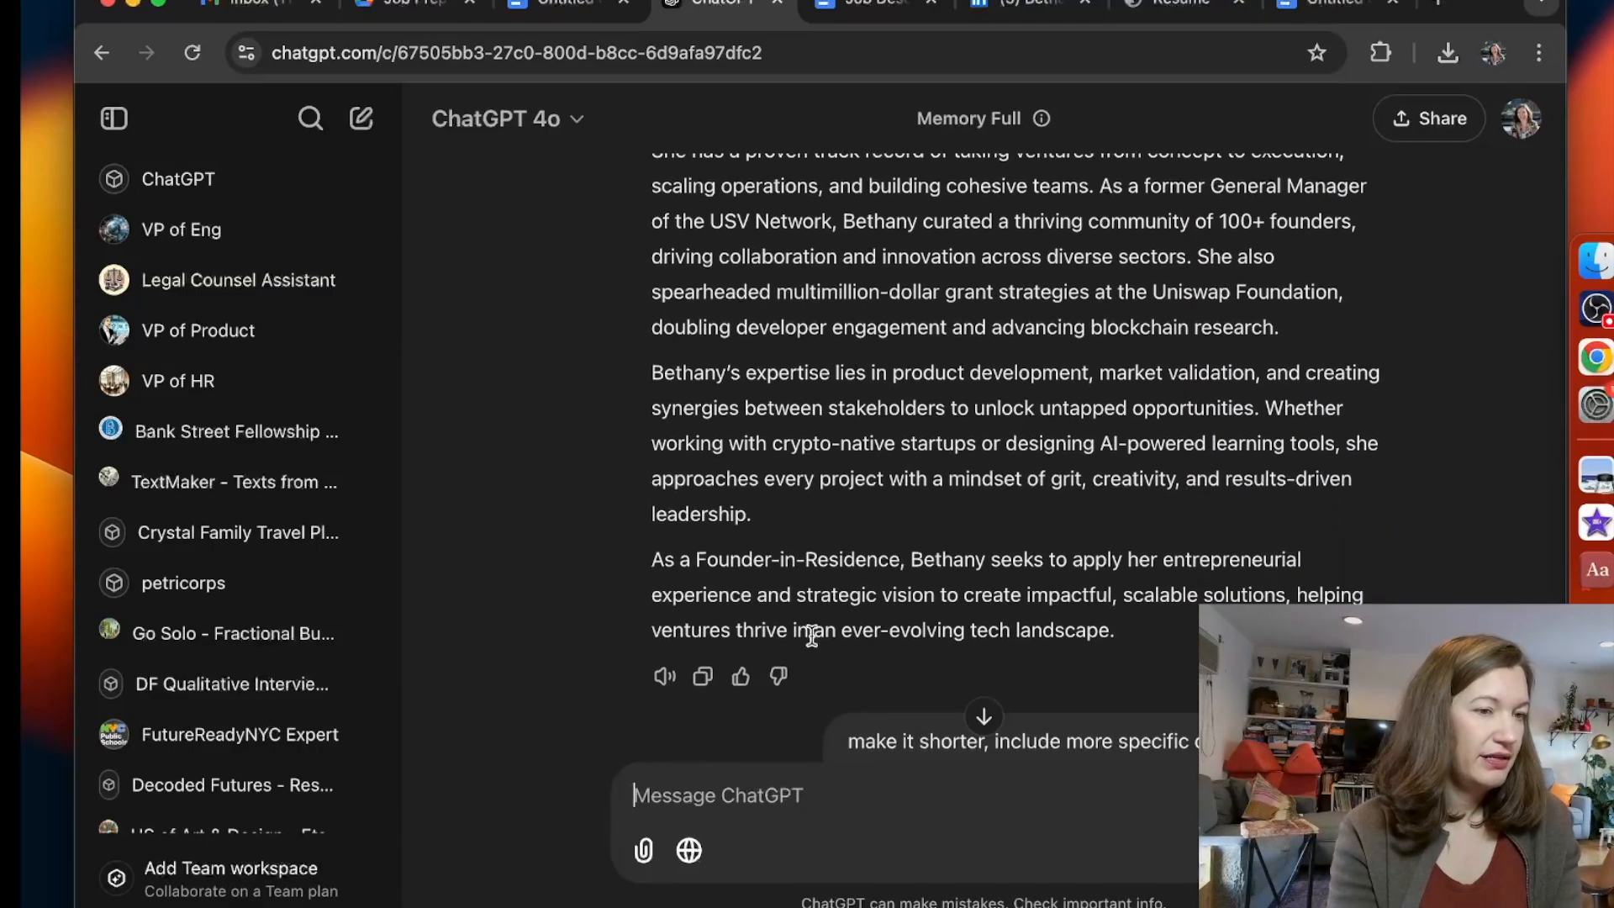
scroll(811, 634, down, 5)
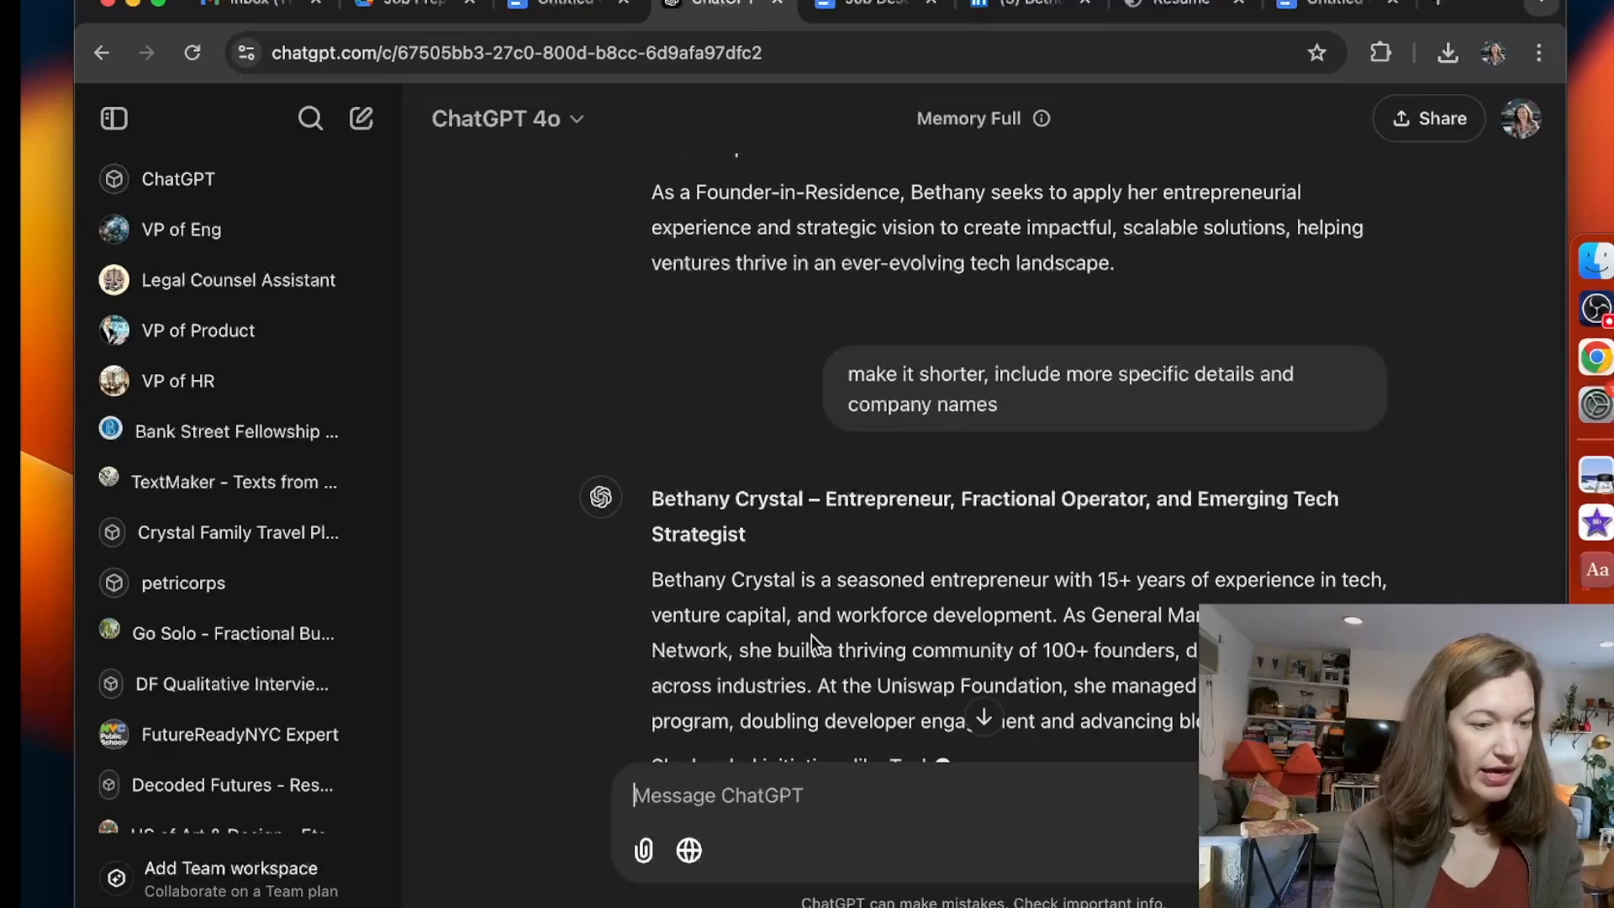
scroll(810, 634, down, 3)
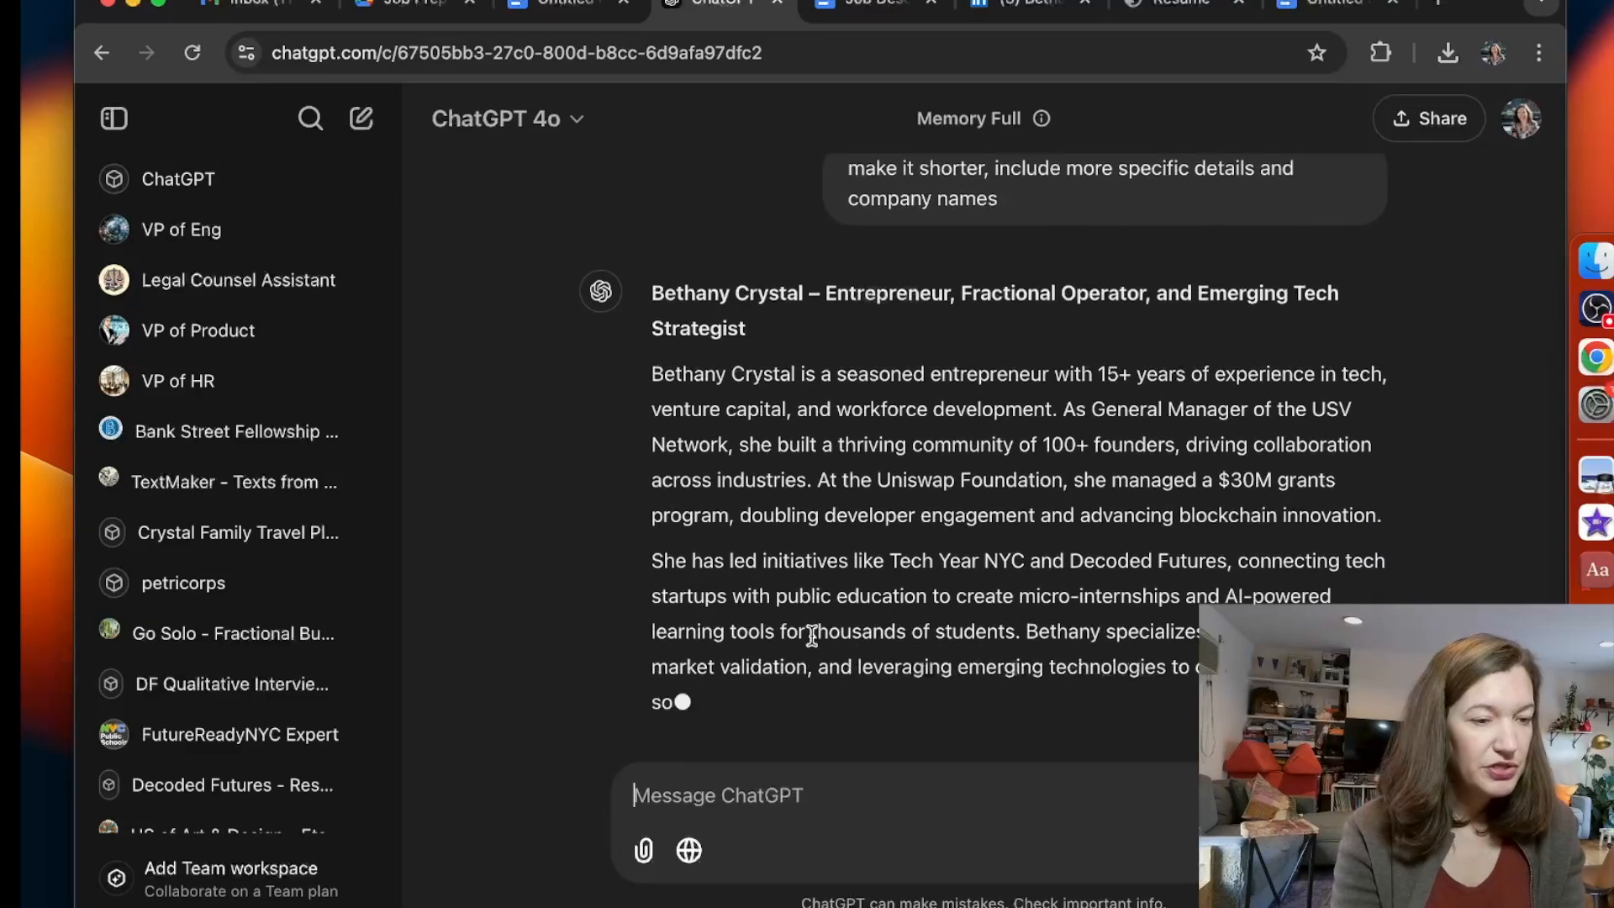
scroll(812, 634, down, 3)
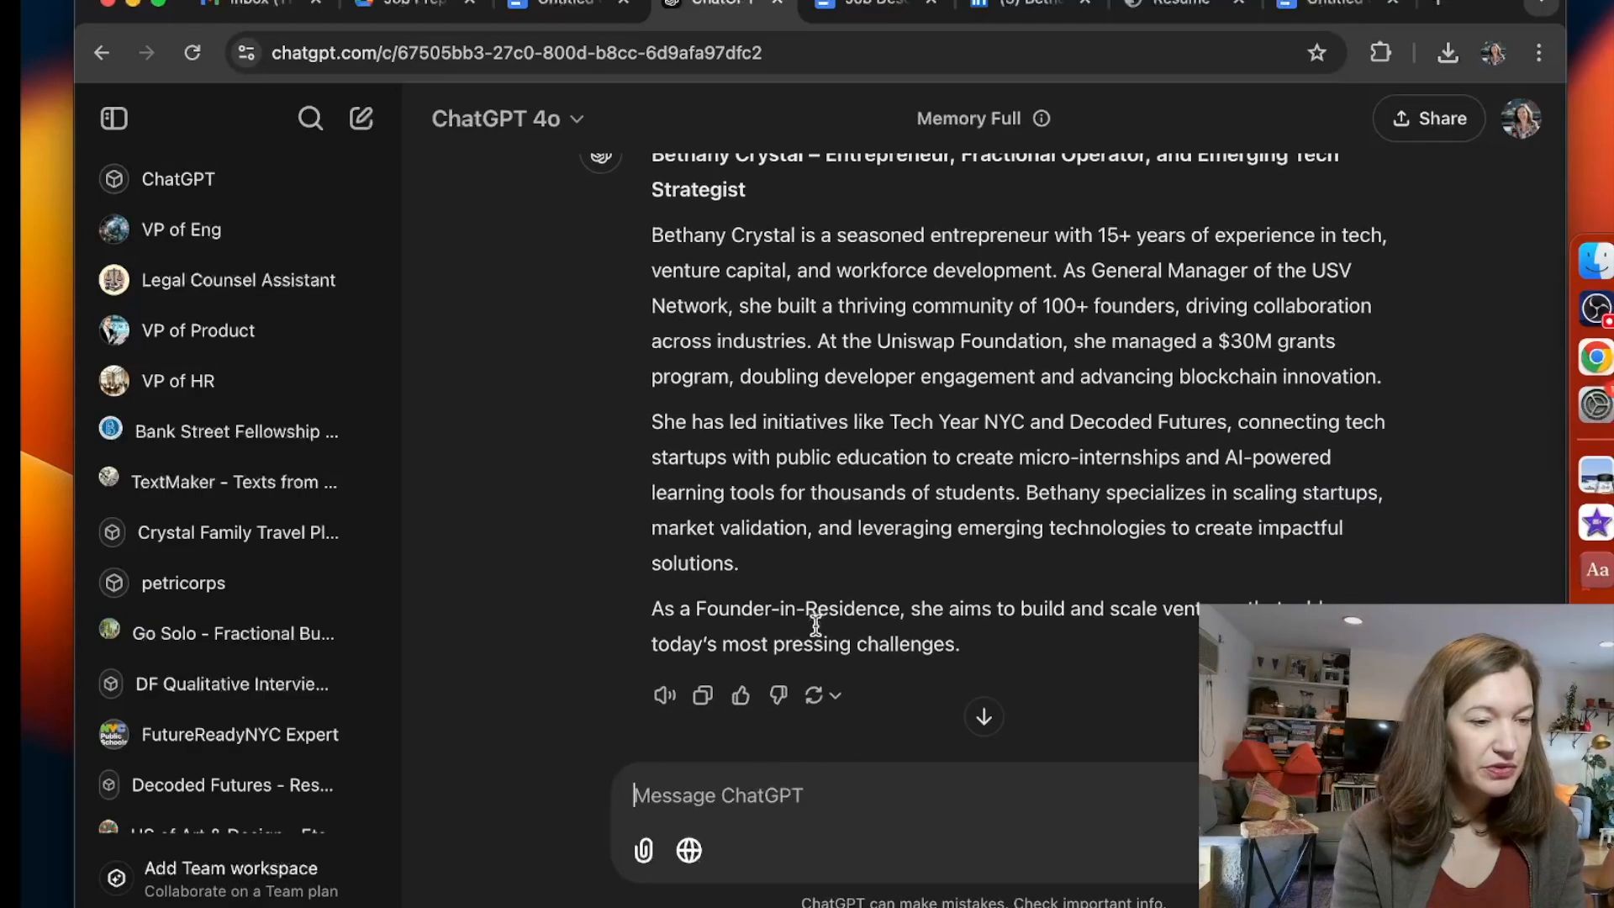
text(include )
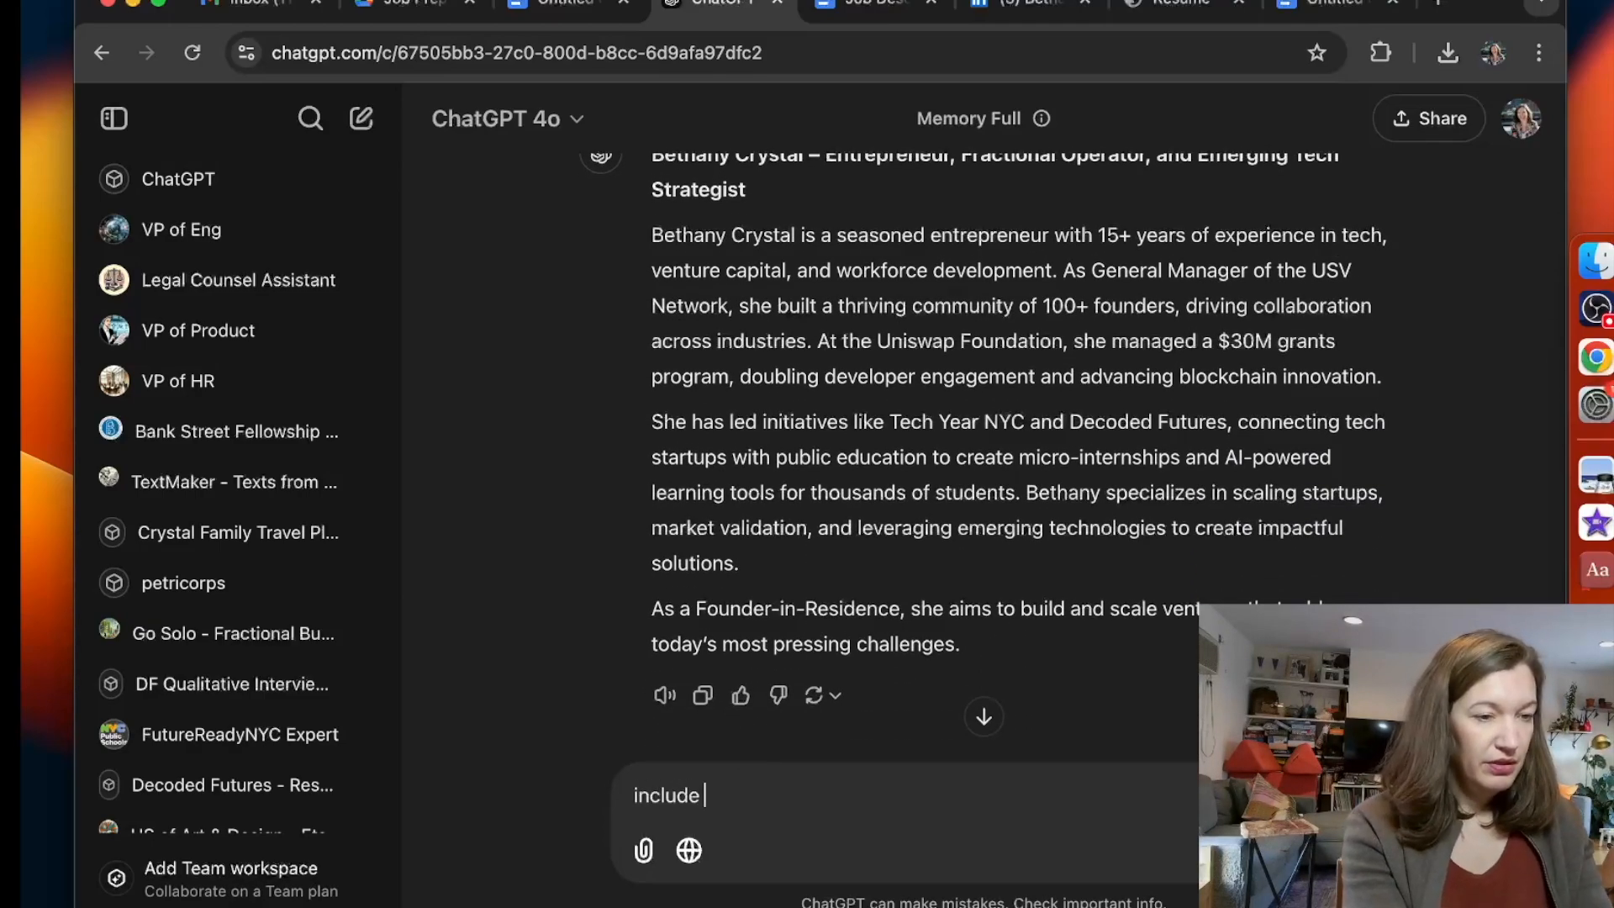
text(the fact that i w)
text(ite)
key(BackSpace)
text(rite por)
key(BackSpace)
key(BackSpace)
text(rolificall)
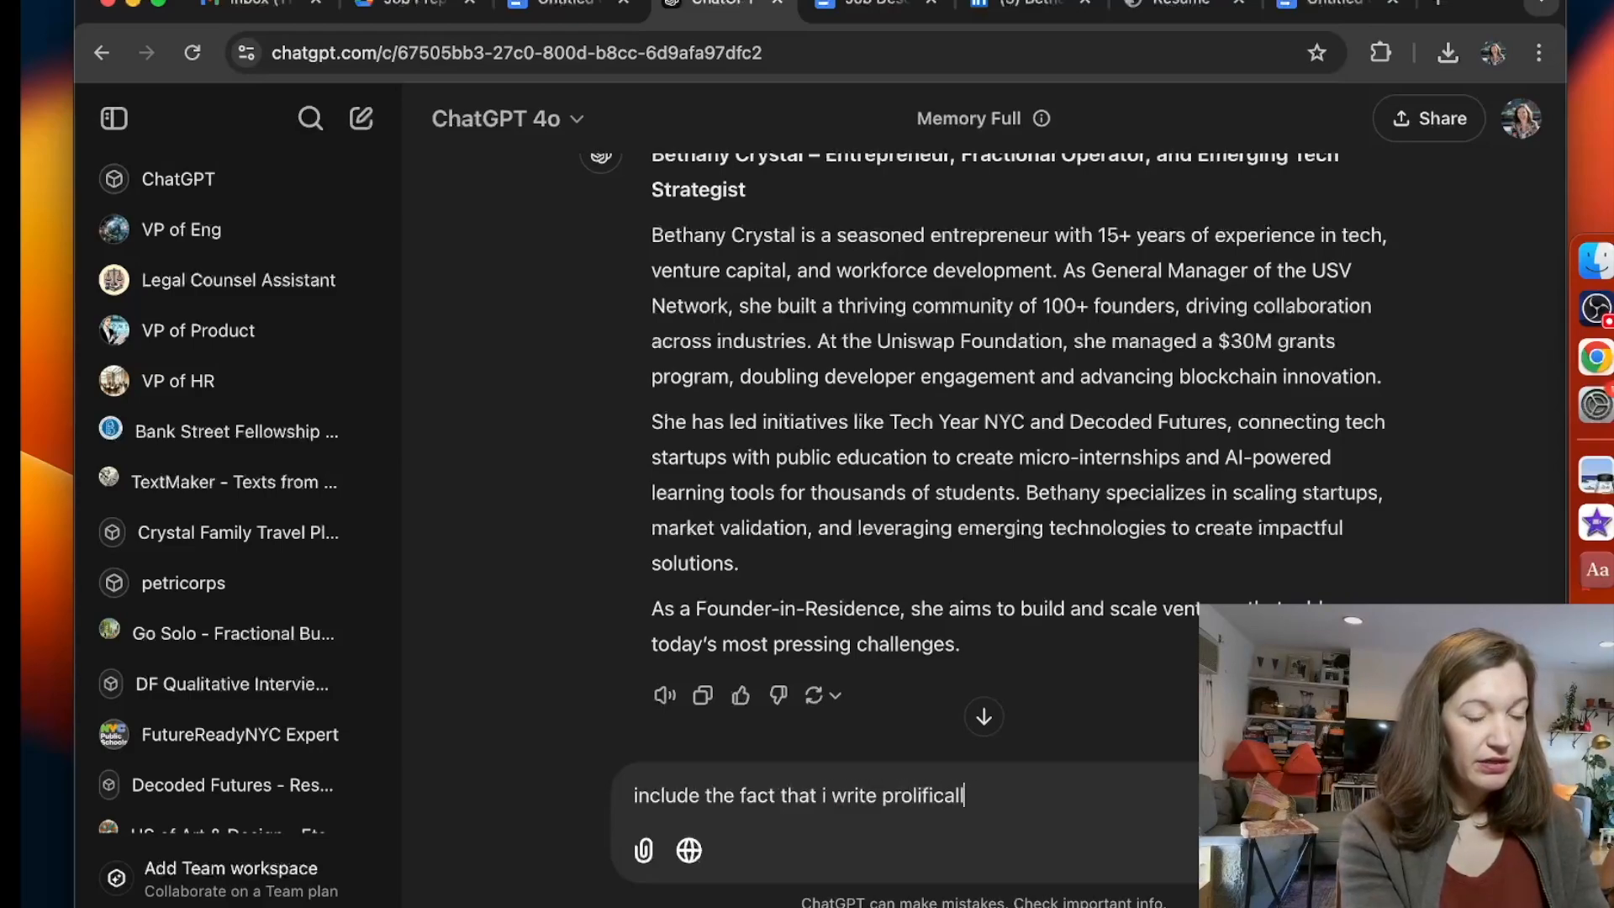
text(y about using AI and)
key(BackSpace)
key(BackSpace)
key(BackSpace)
key(BackSpace)
text(a)
key(BackSpace)
text(on my blog)
key(Return)
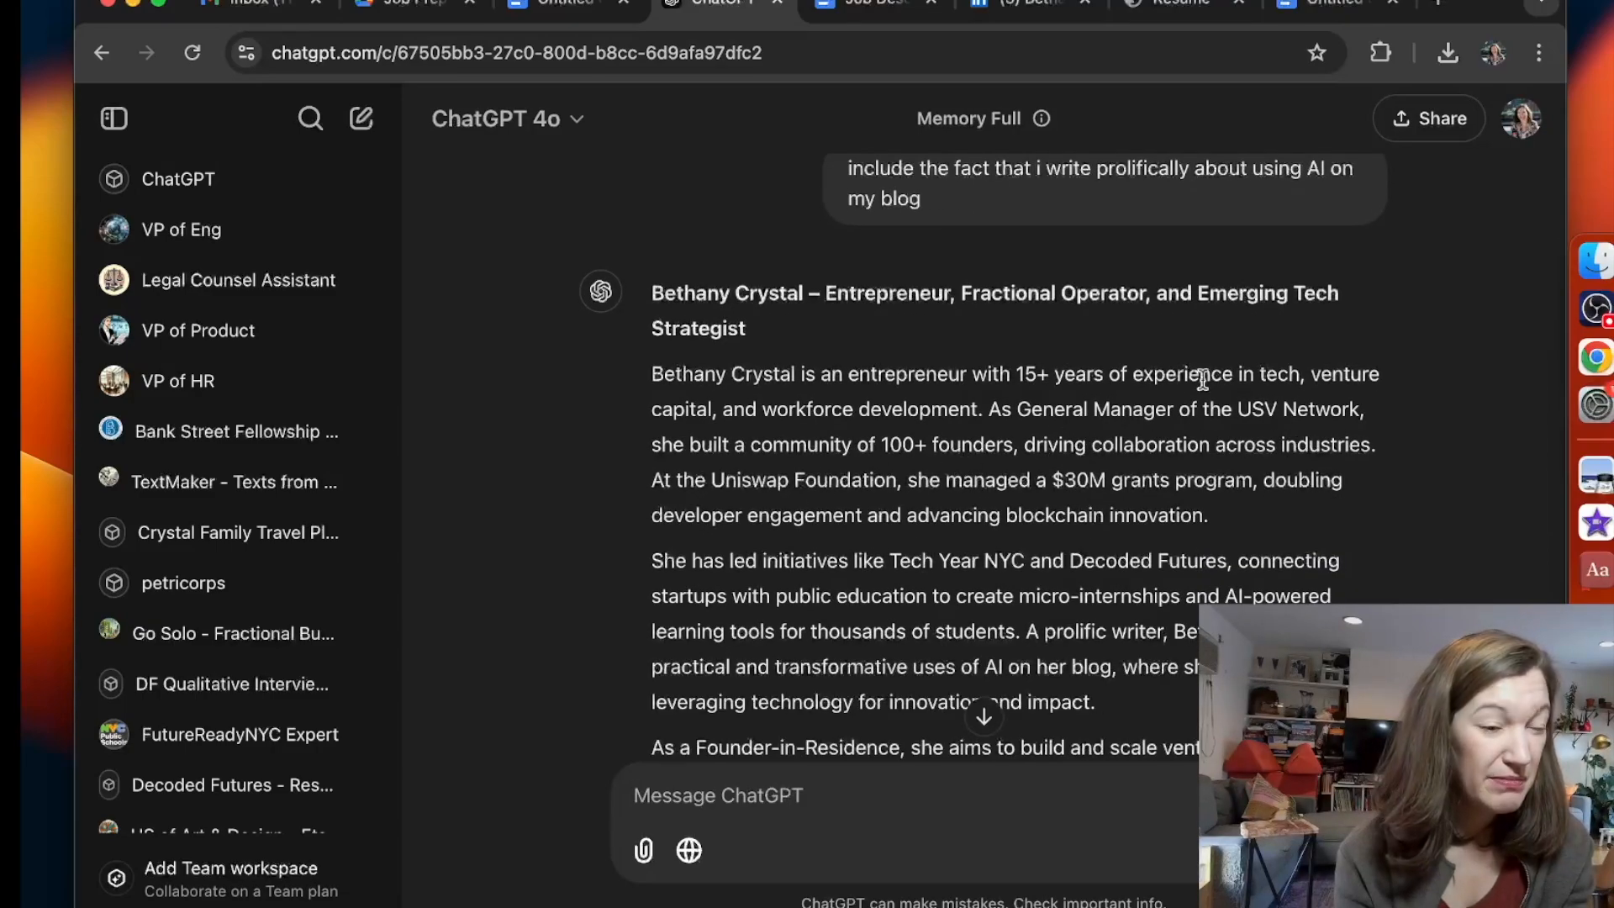
Copy the whole revised bio, including its heading, into a new blank Google Docs document in the Job Prep folder of Google Drive.
scroll(951, 636, down, 1)
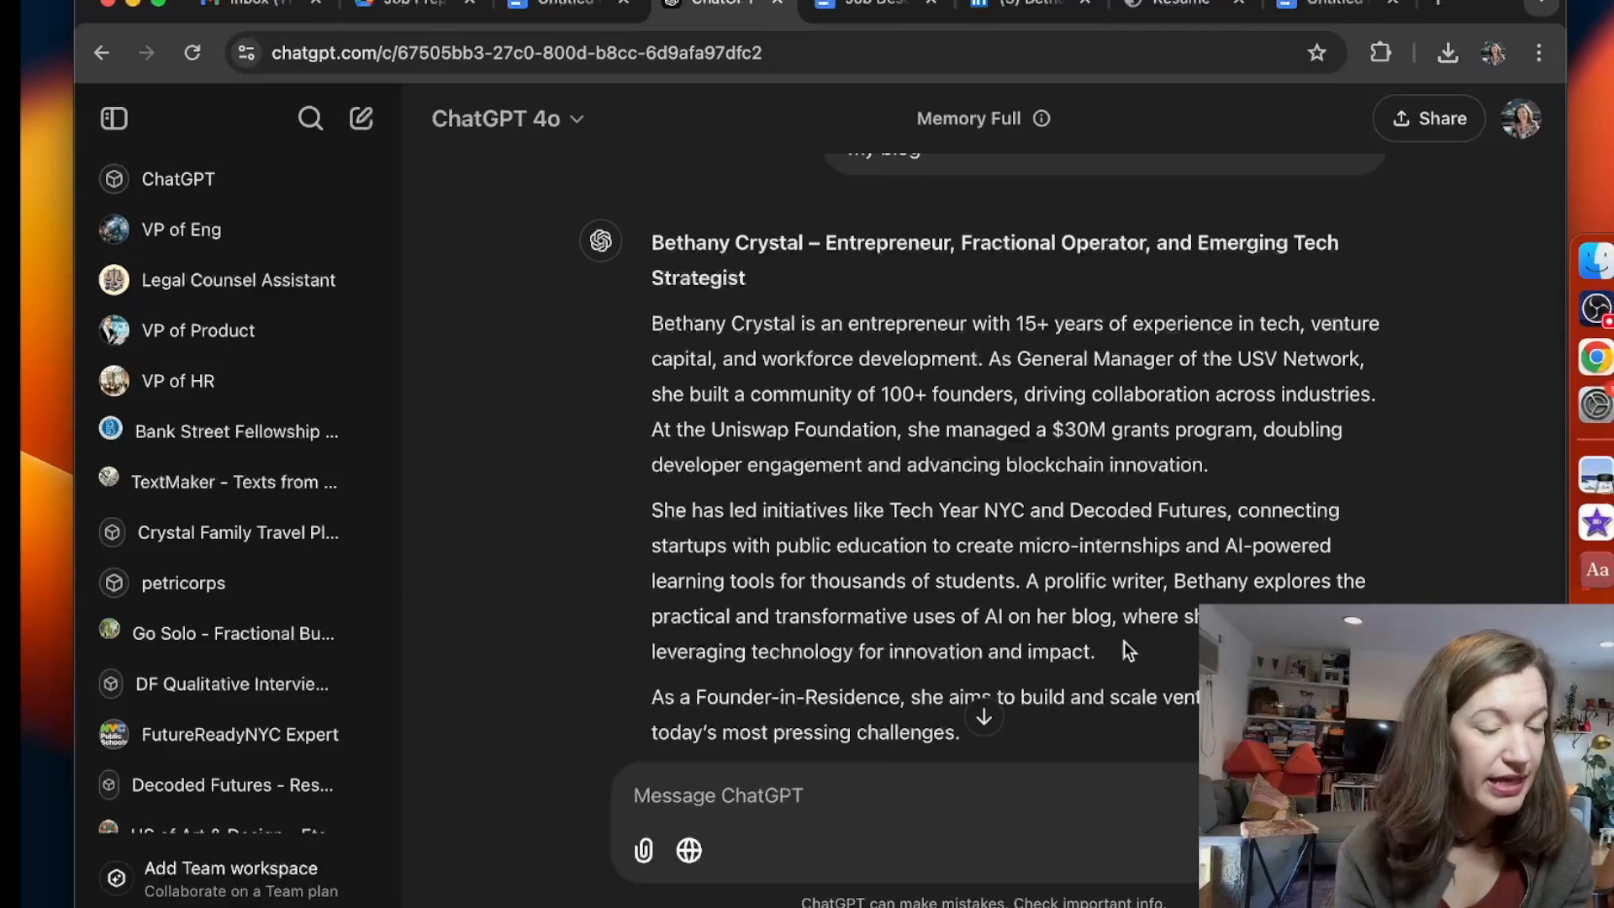
scroll(1123, 642, down, 2)
drag(980, 637, 654, 172)
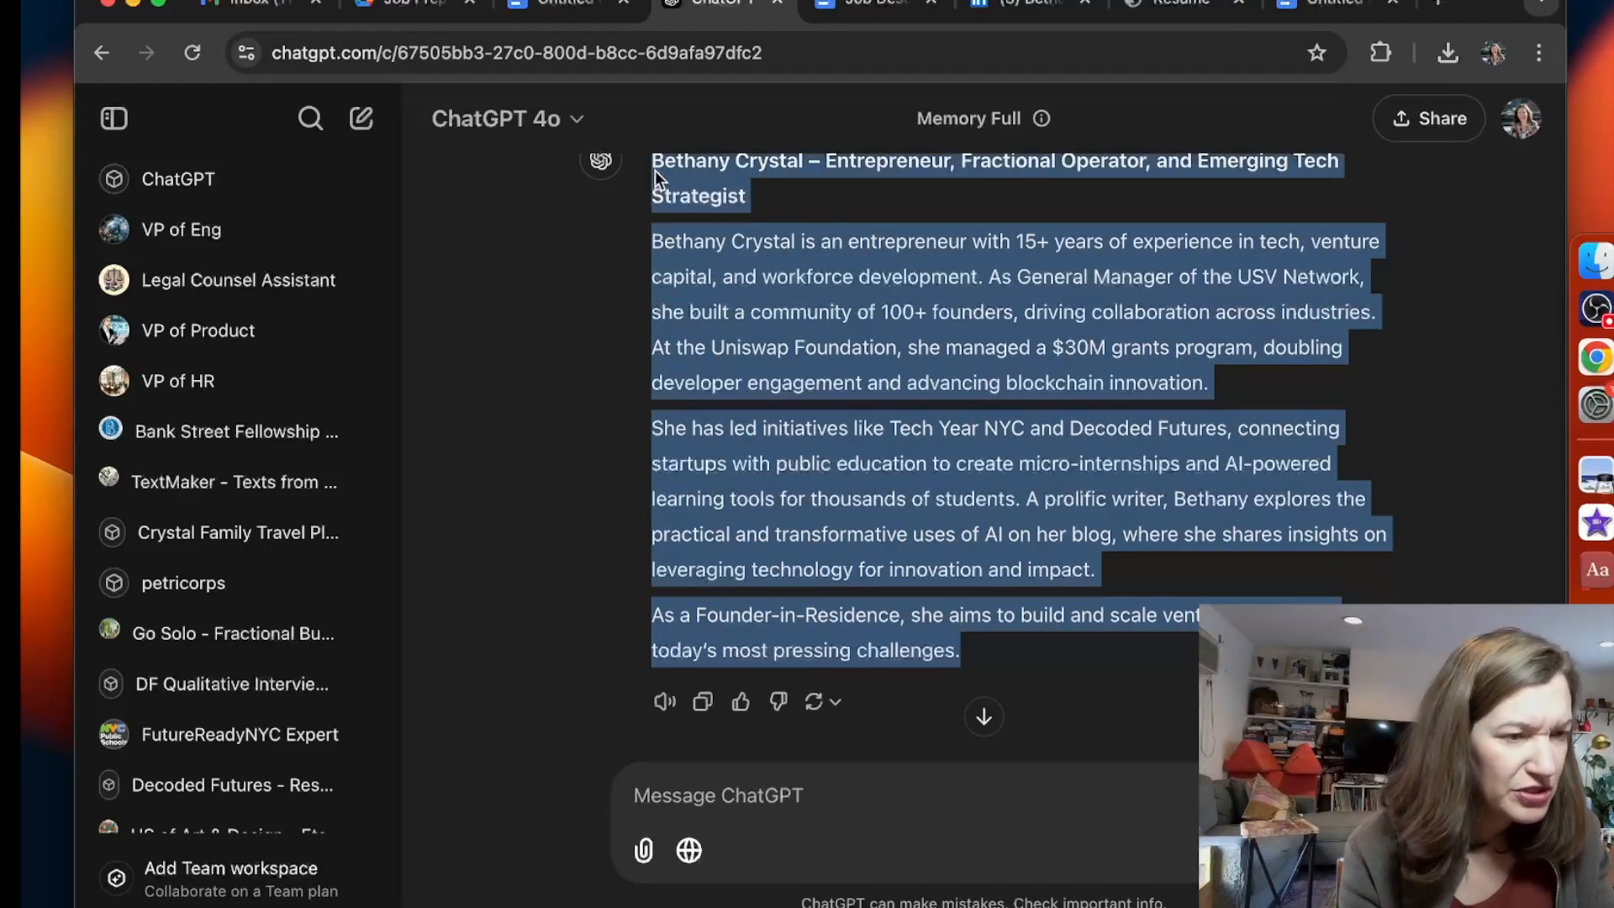
click(441, 4)
click(143, 218)
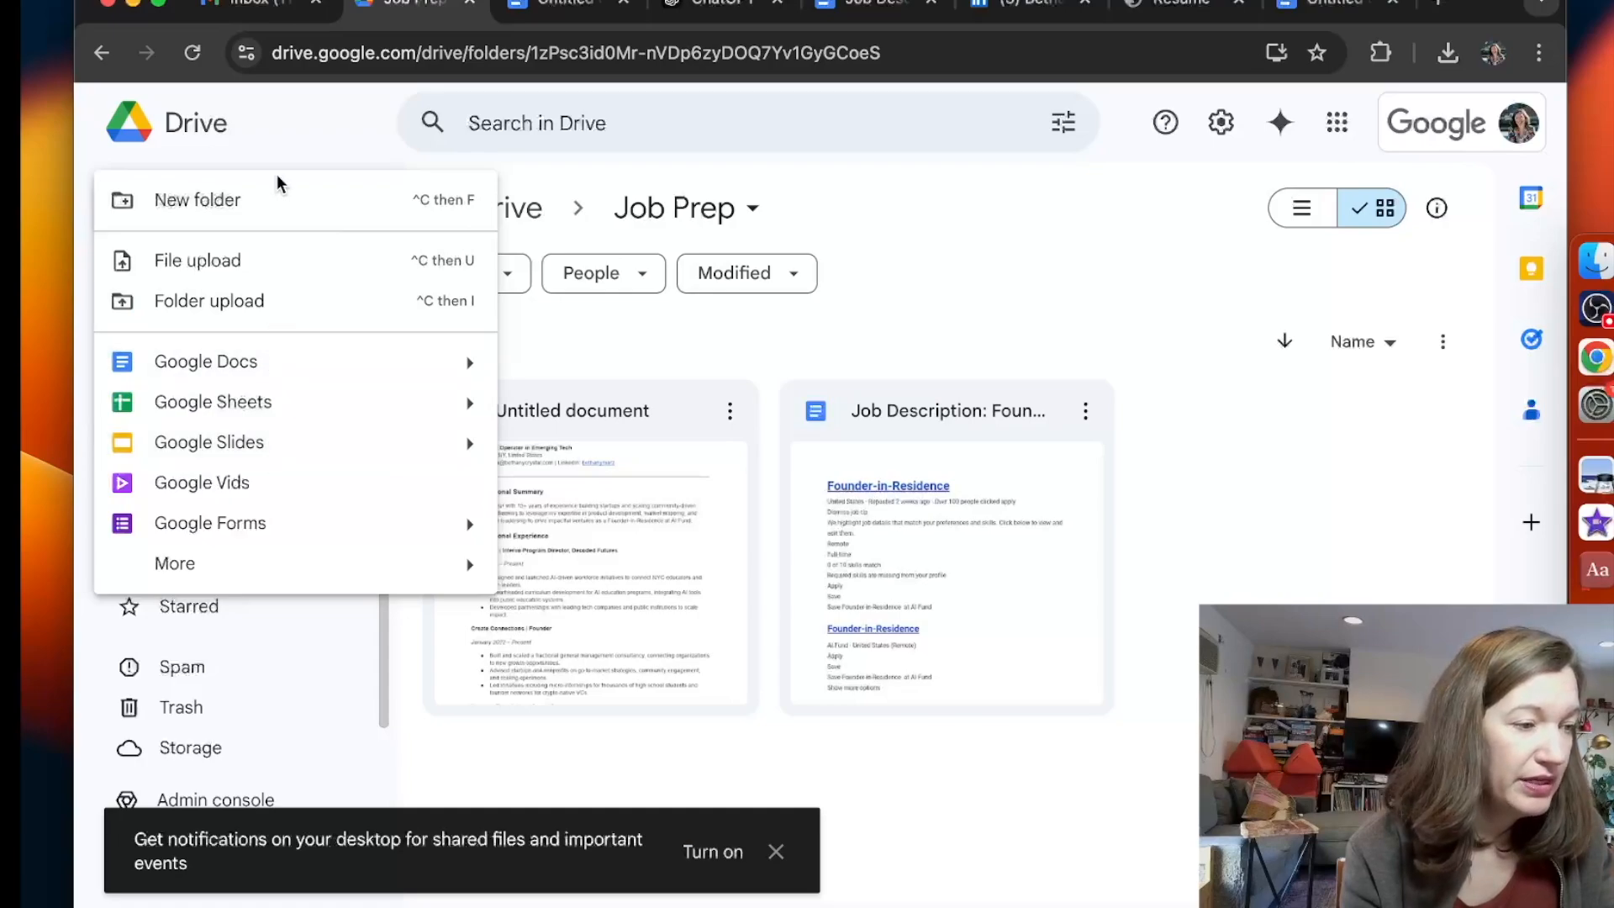
click(259, 362)
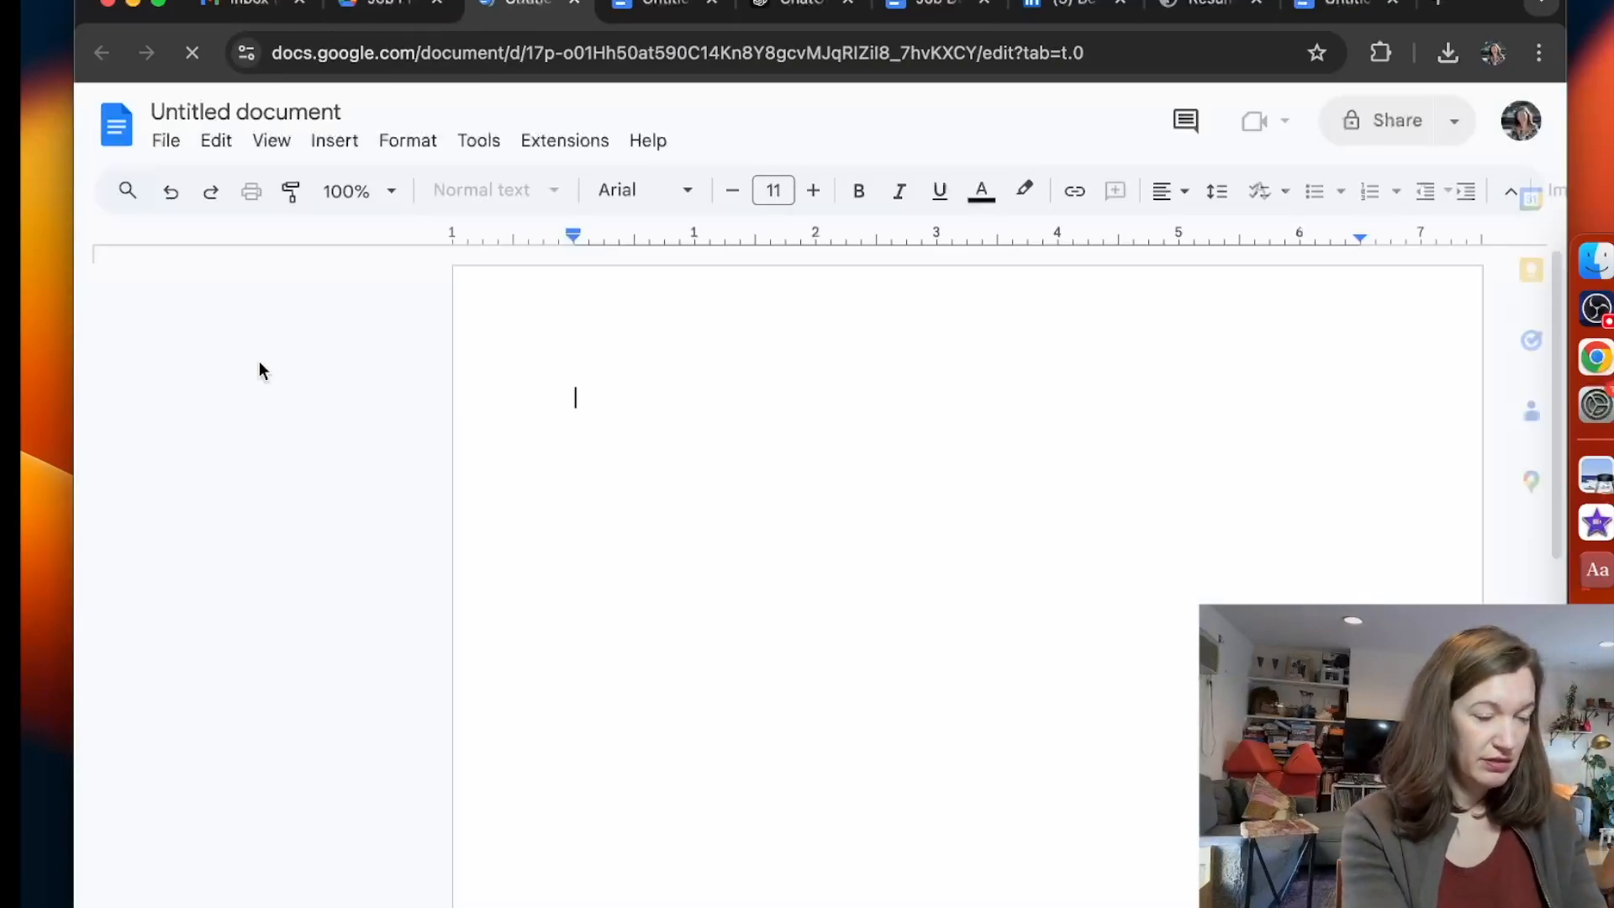
key(super+v)
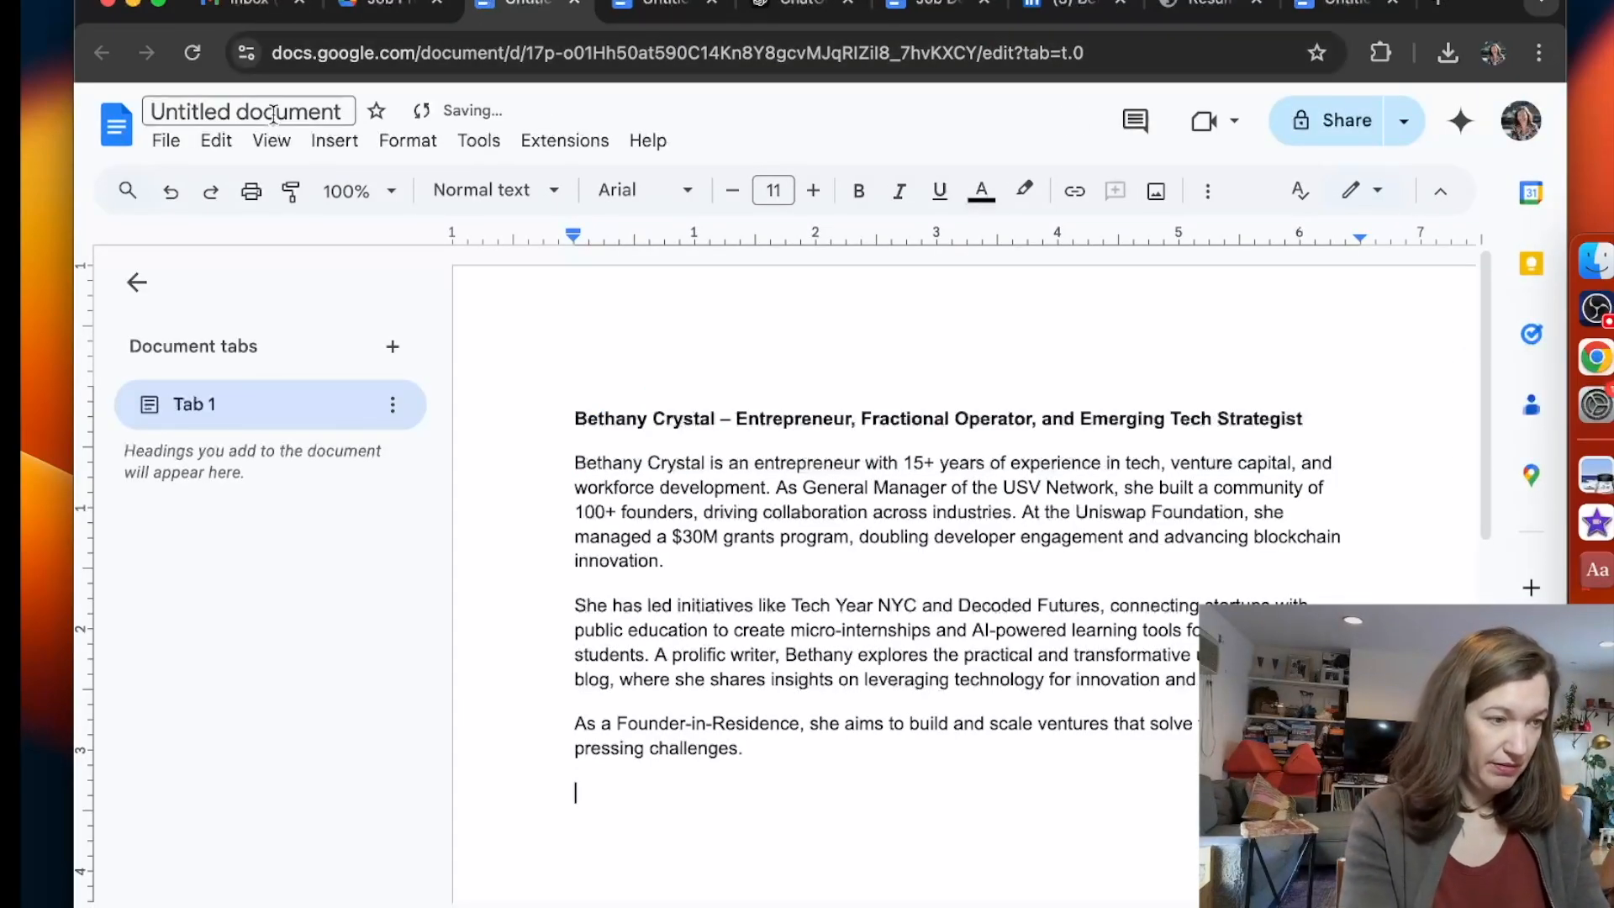
Rename the new document as "Bios for Job Search".
click(273, 115)
text(Bio)
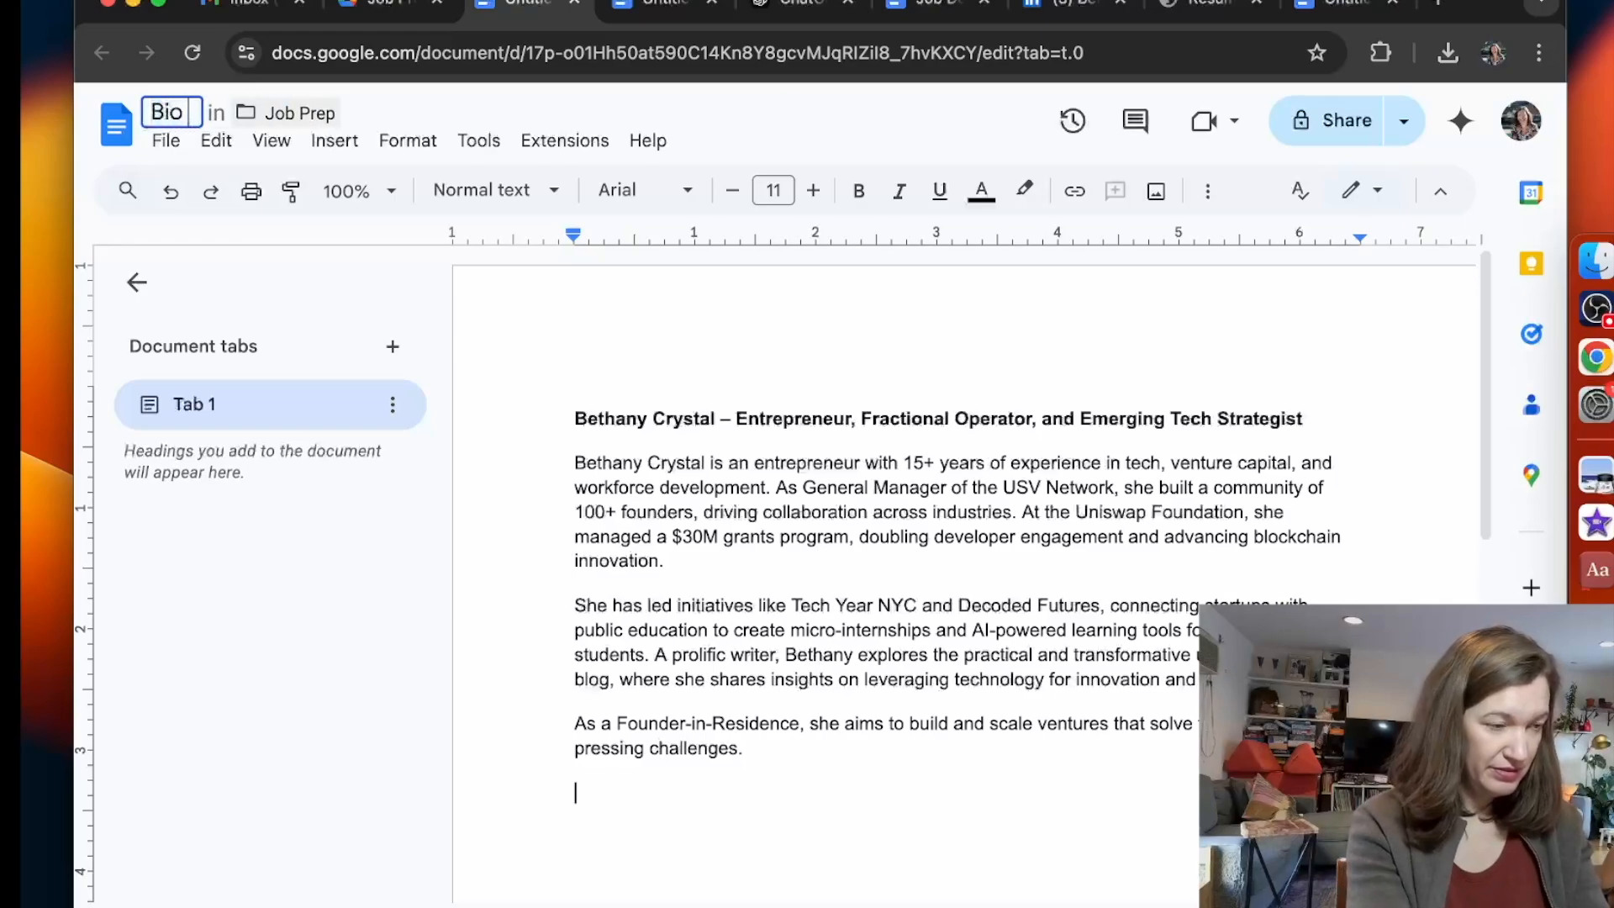
text(s for Job Search)
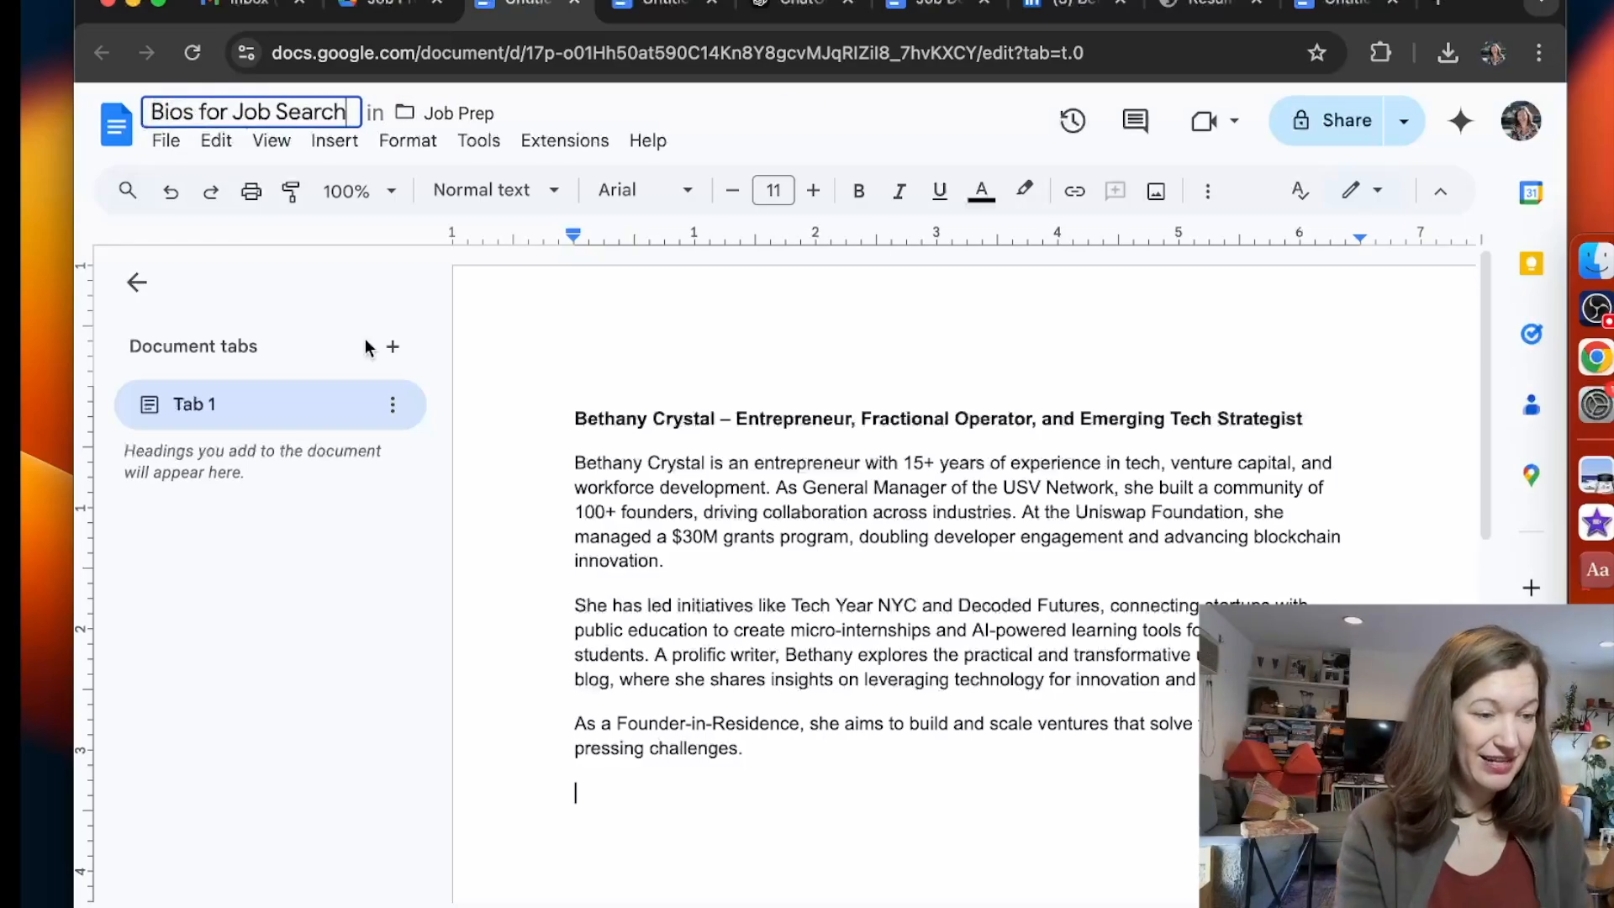
Add a separator line with a single dash below the bio's last paragraph and start a new line under it.
click(656, 800)
text(-)
key(Return)
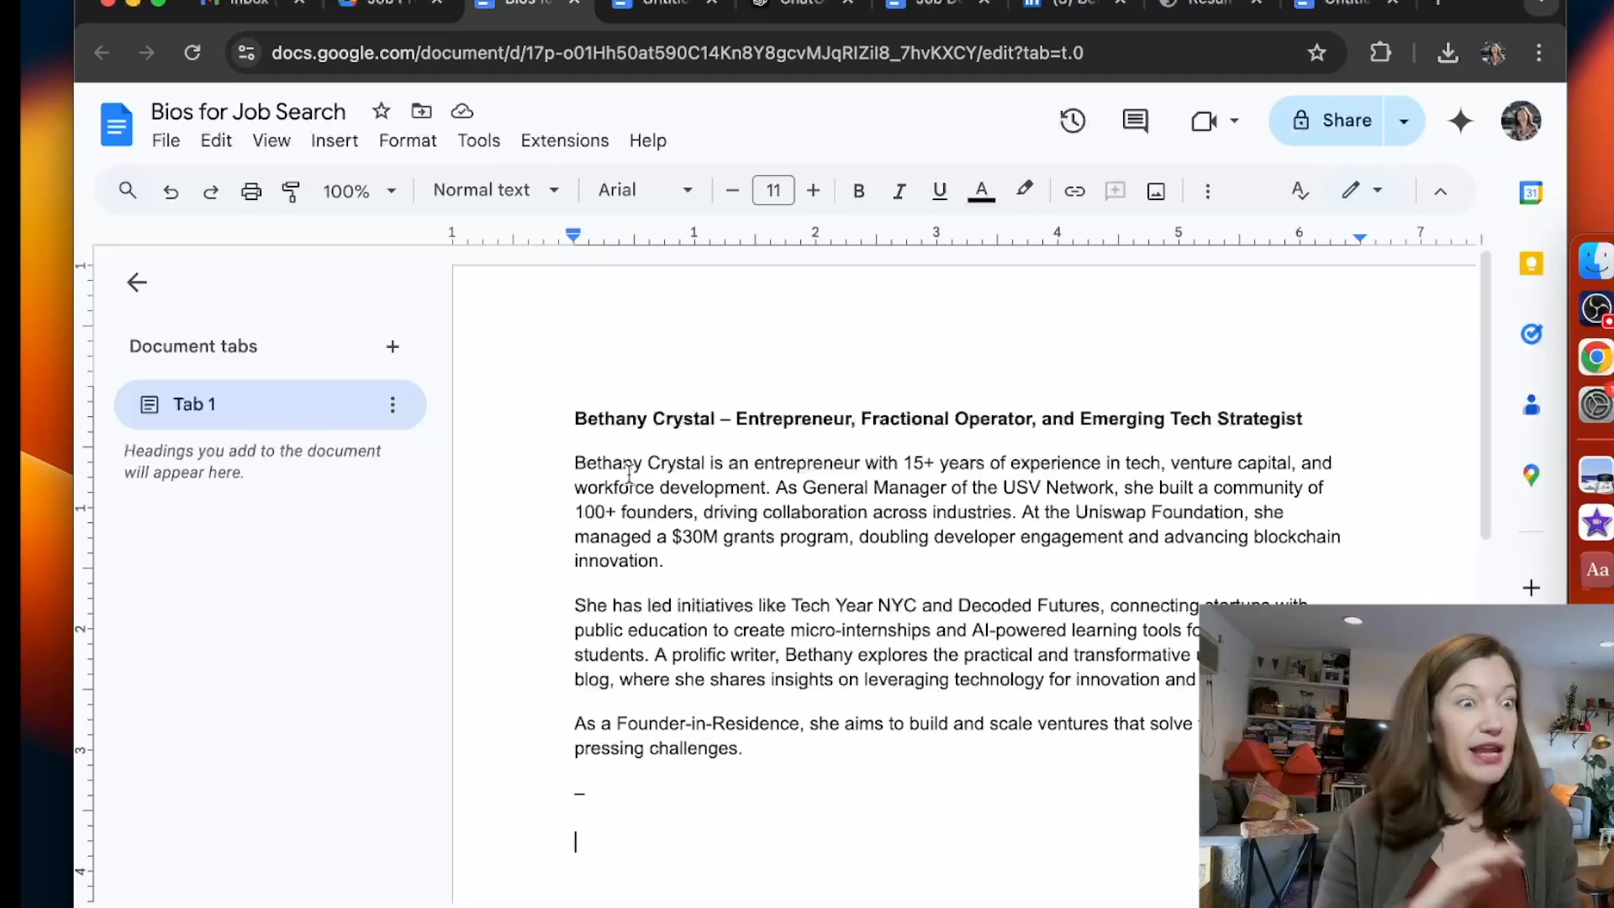
Switch back to the Job Prep folder in Google Drive.
click(401, 6)
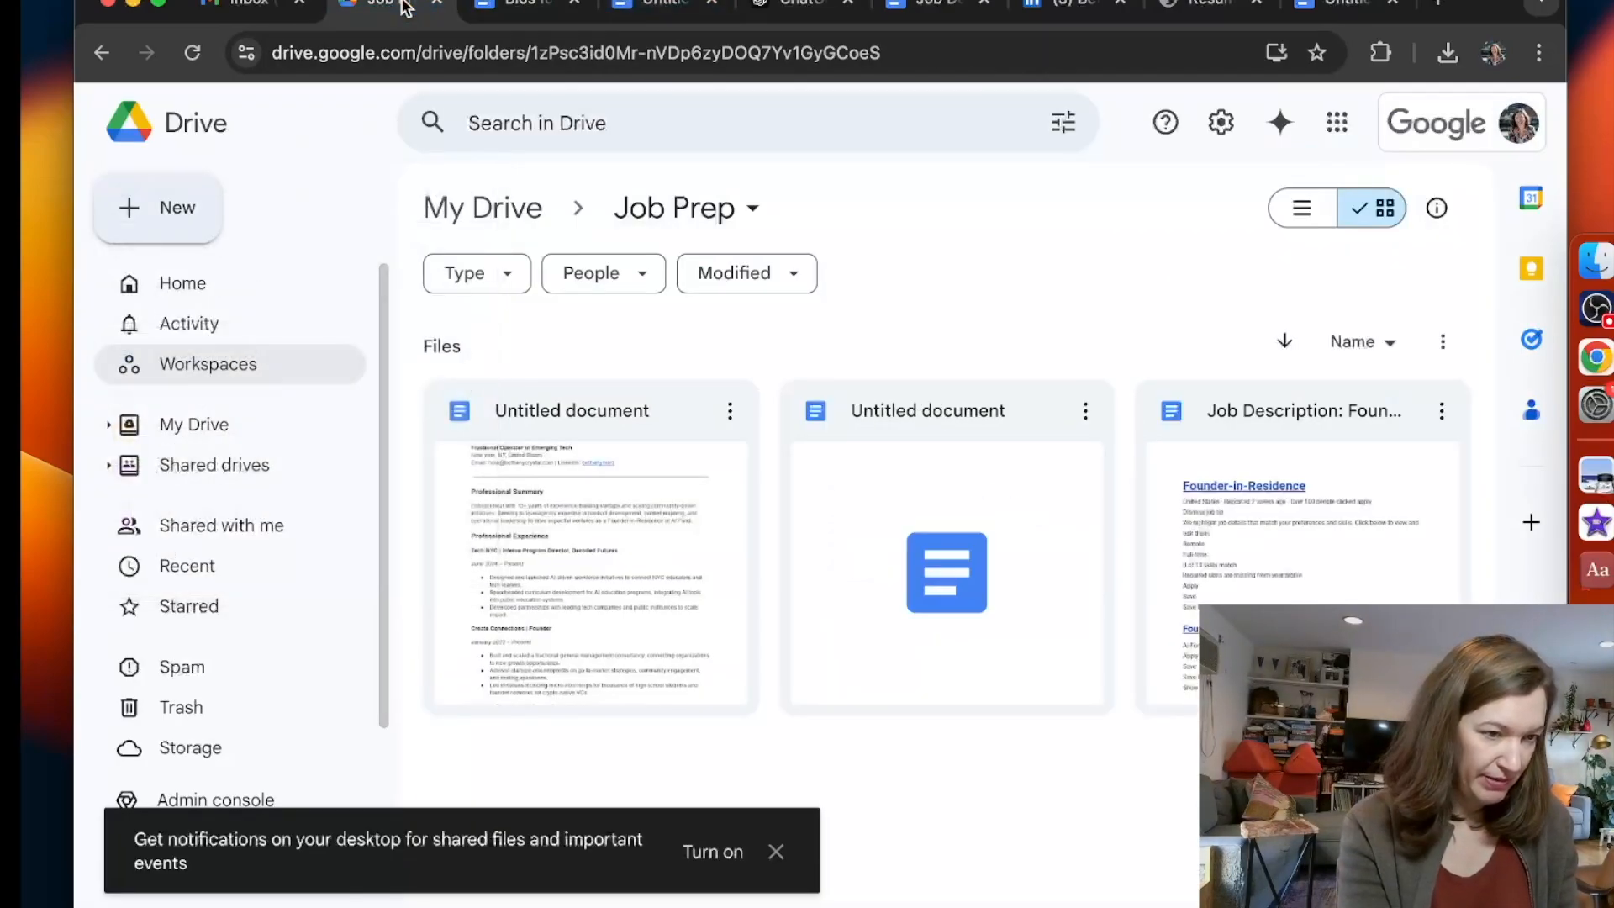